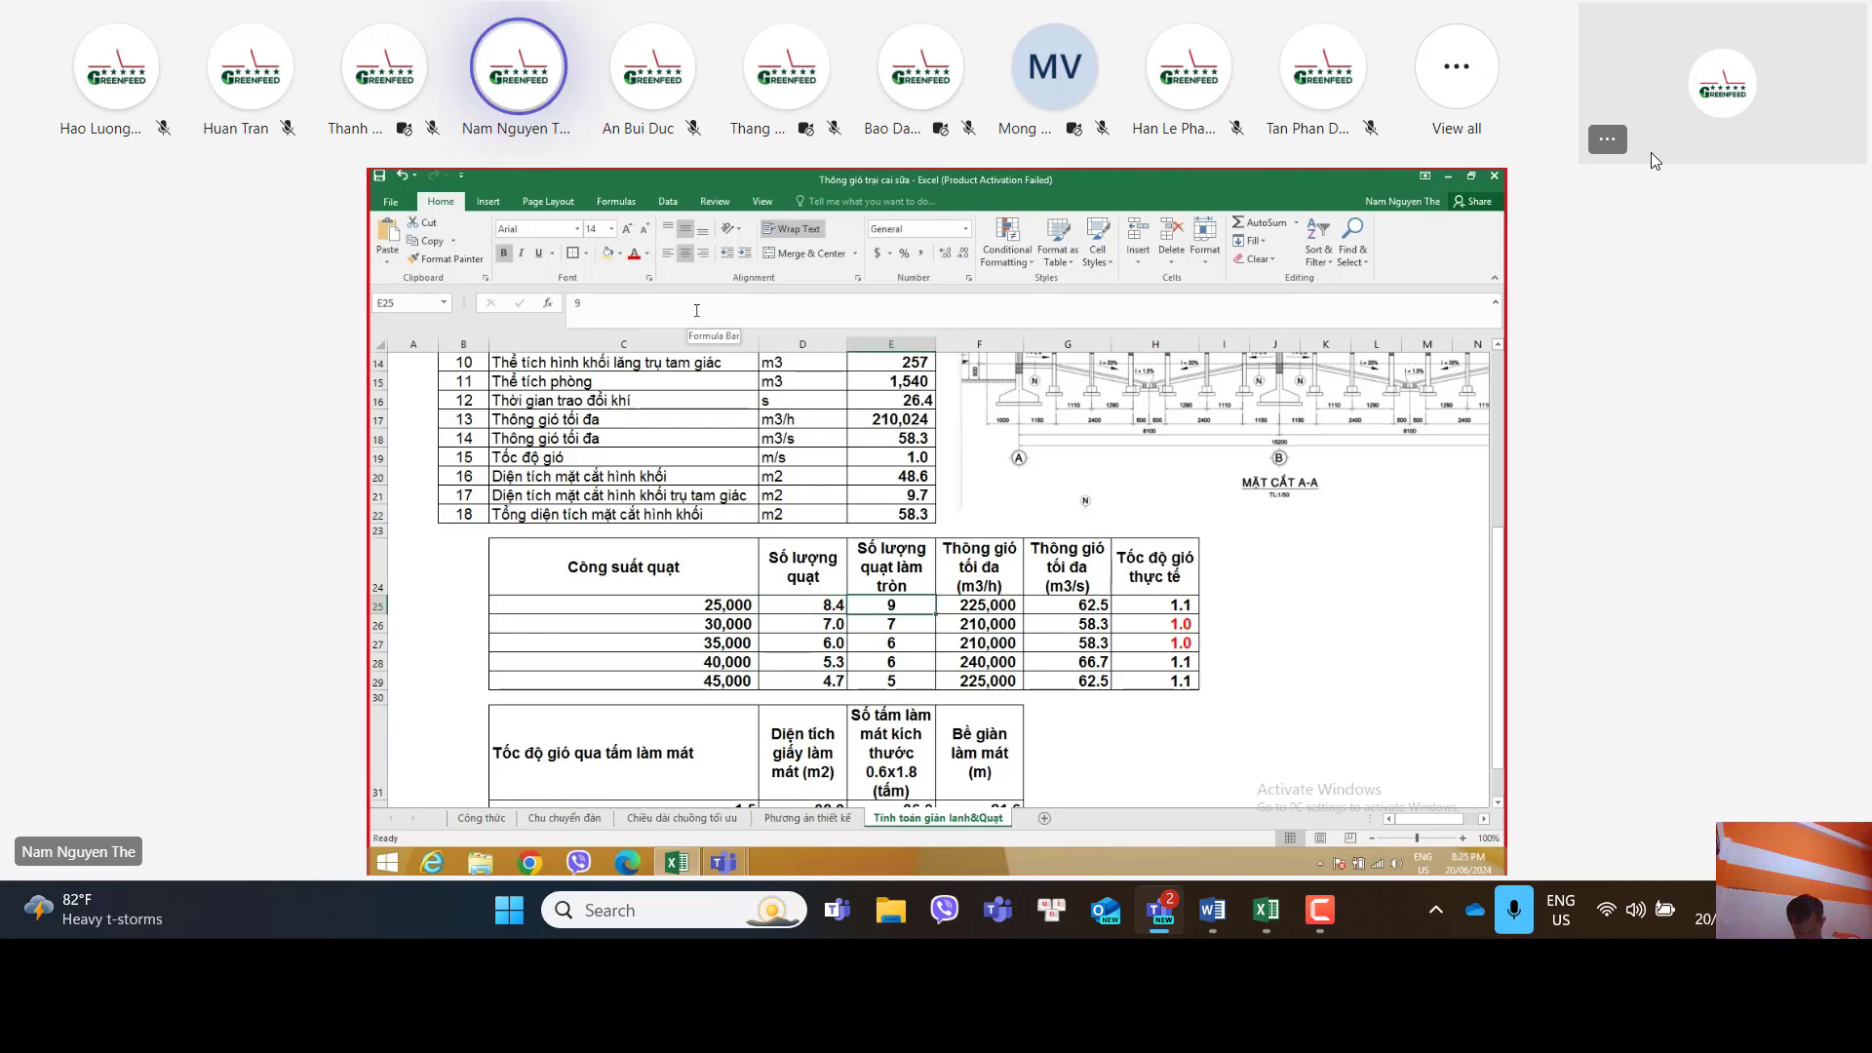
# Step: Review the rounded fan counts for the five fan capacities in E25:E29
pyautogui.press('Down')
pyautogui.press('Down')
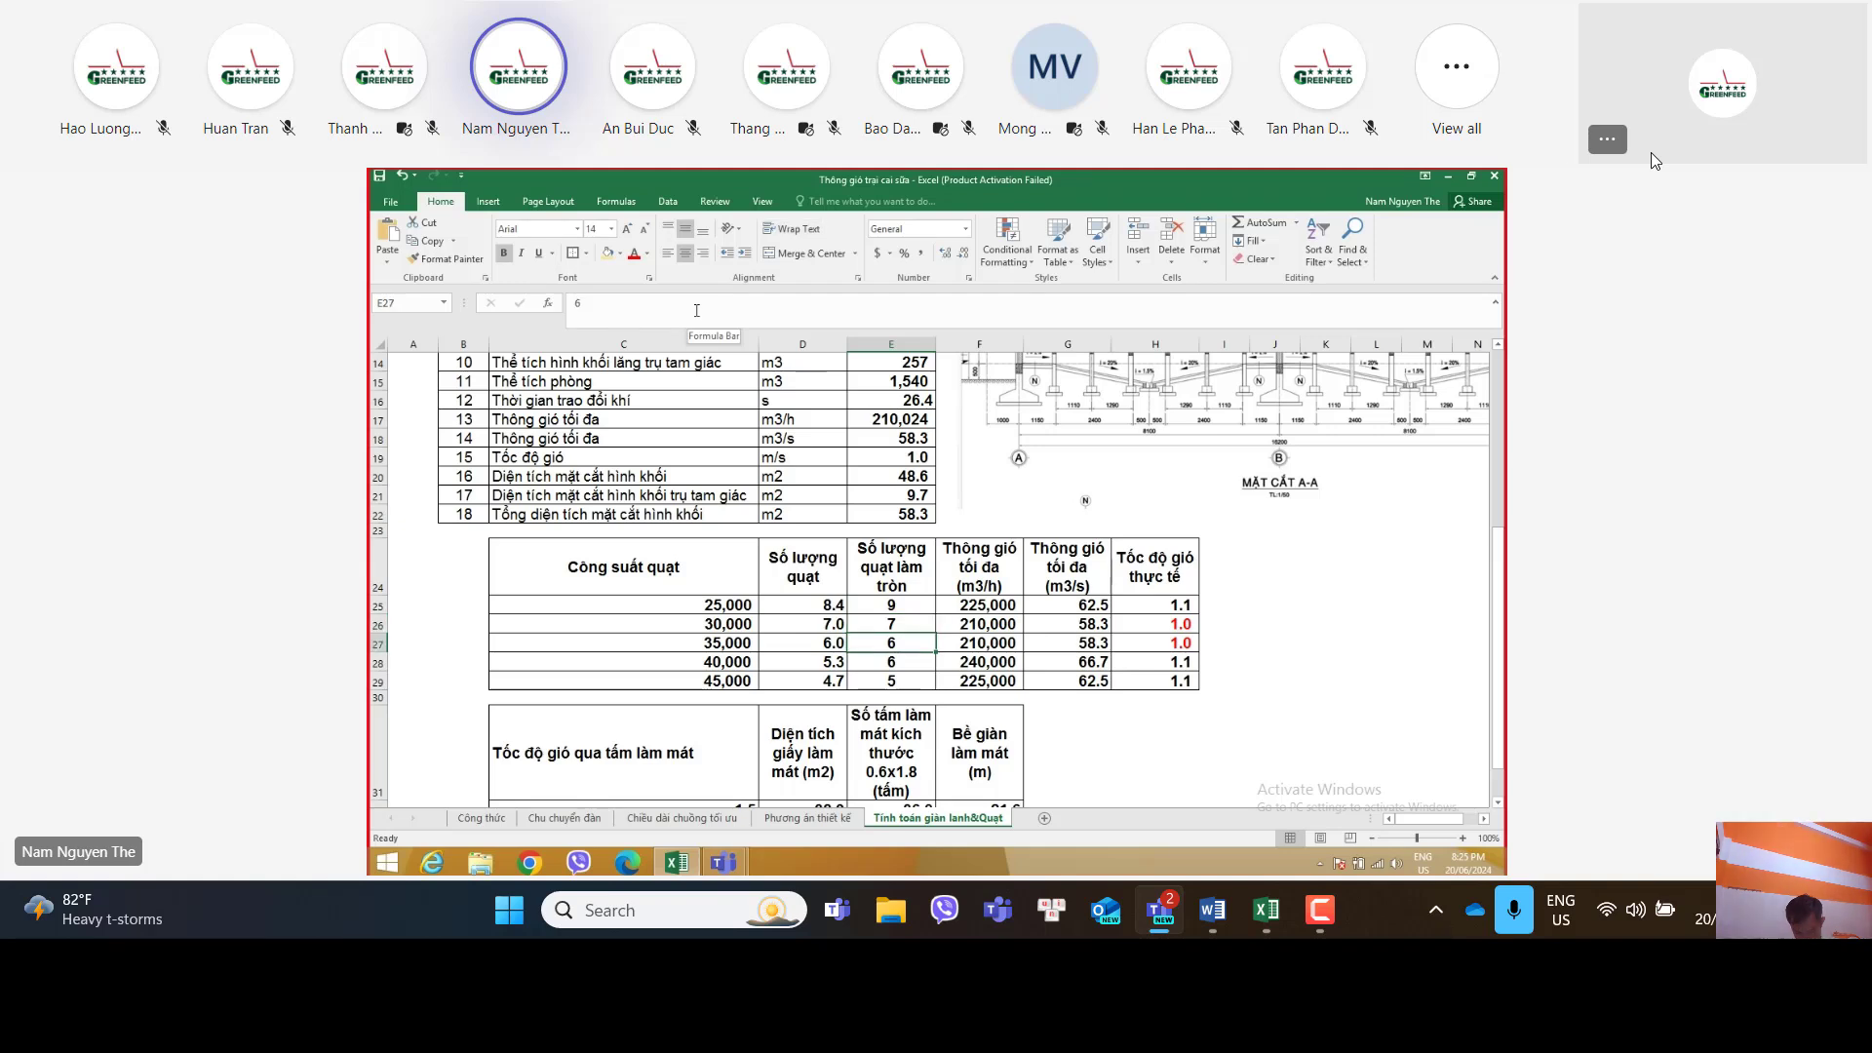
pyautogui.press('Down')
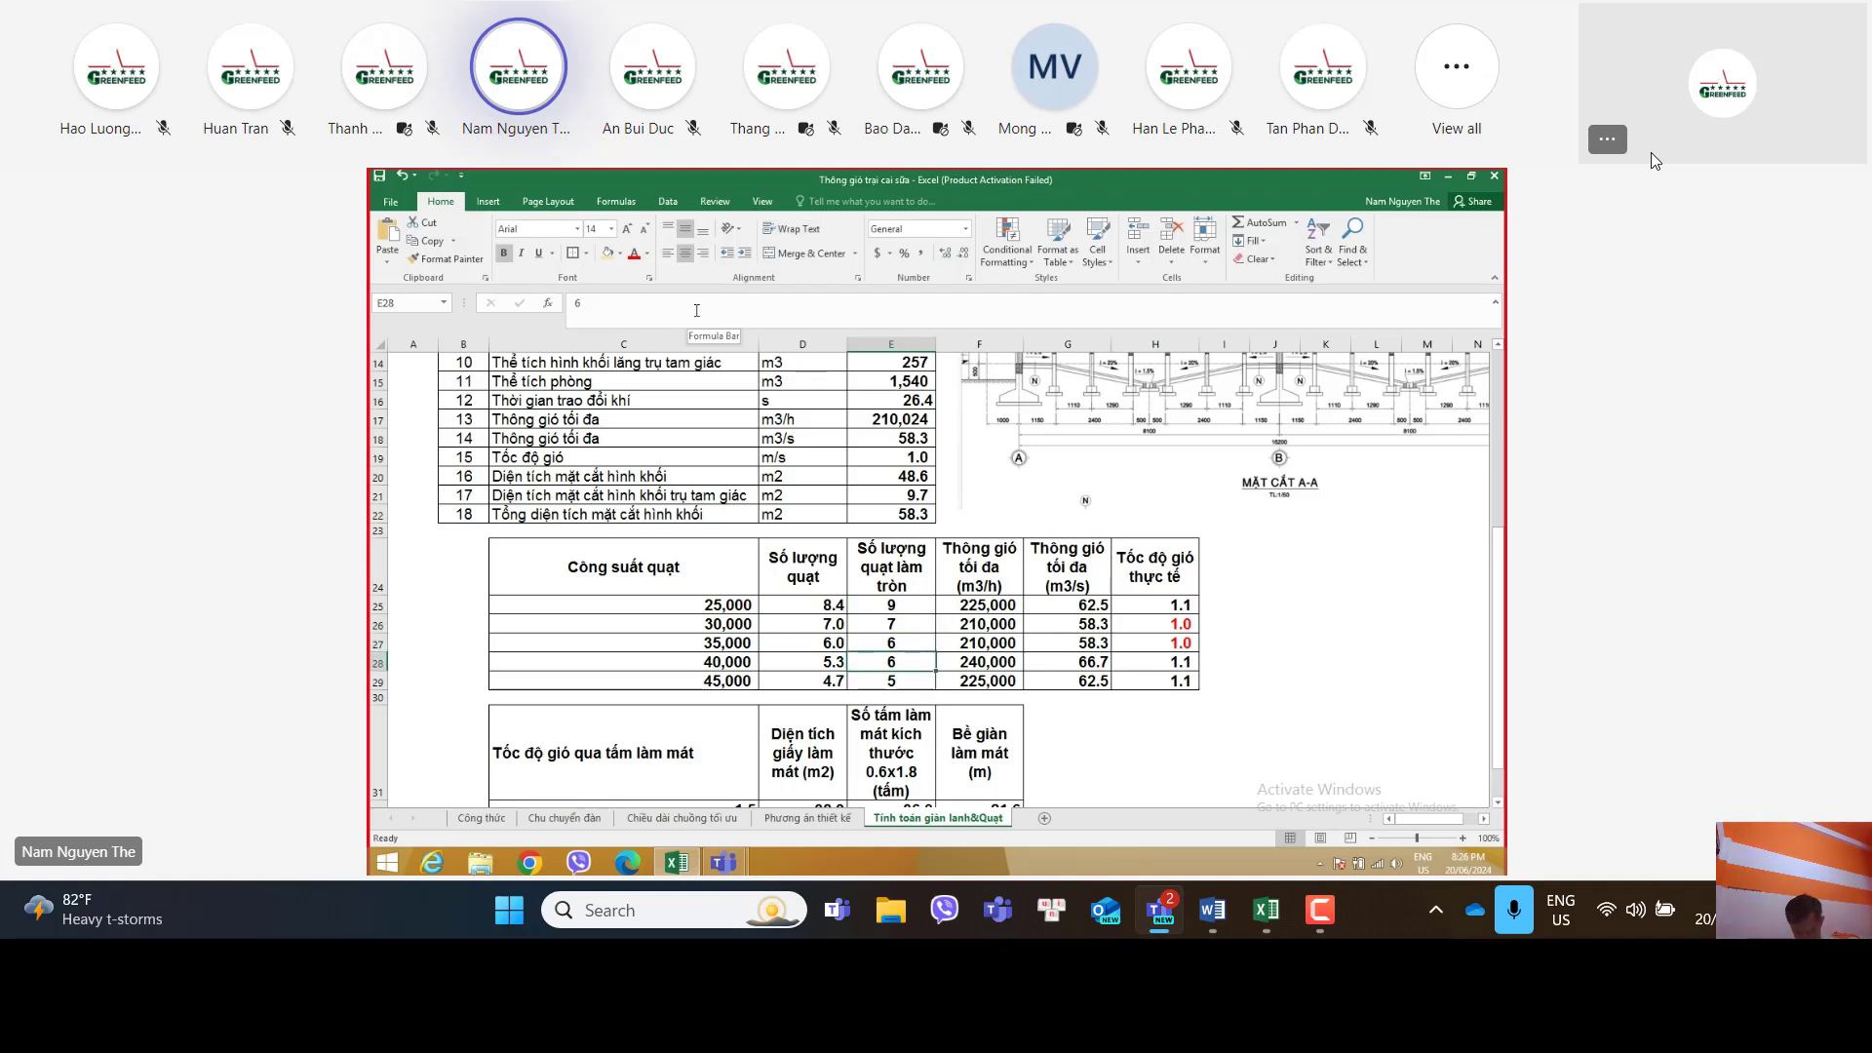
pyautogui.press('Down')
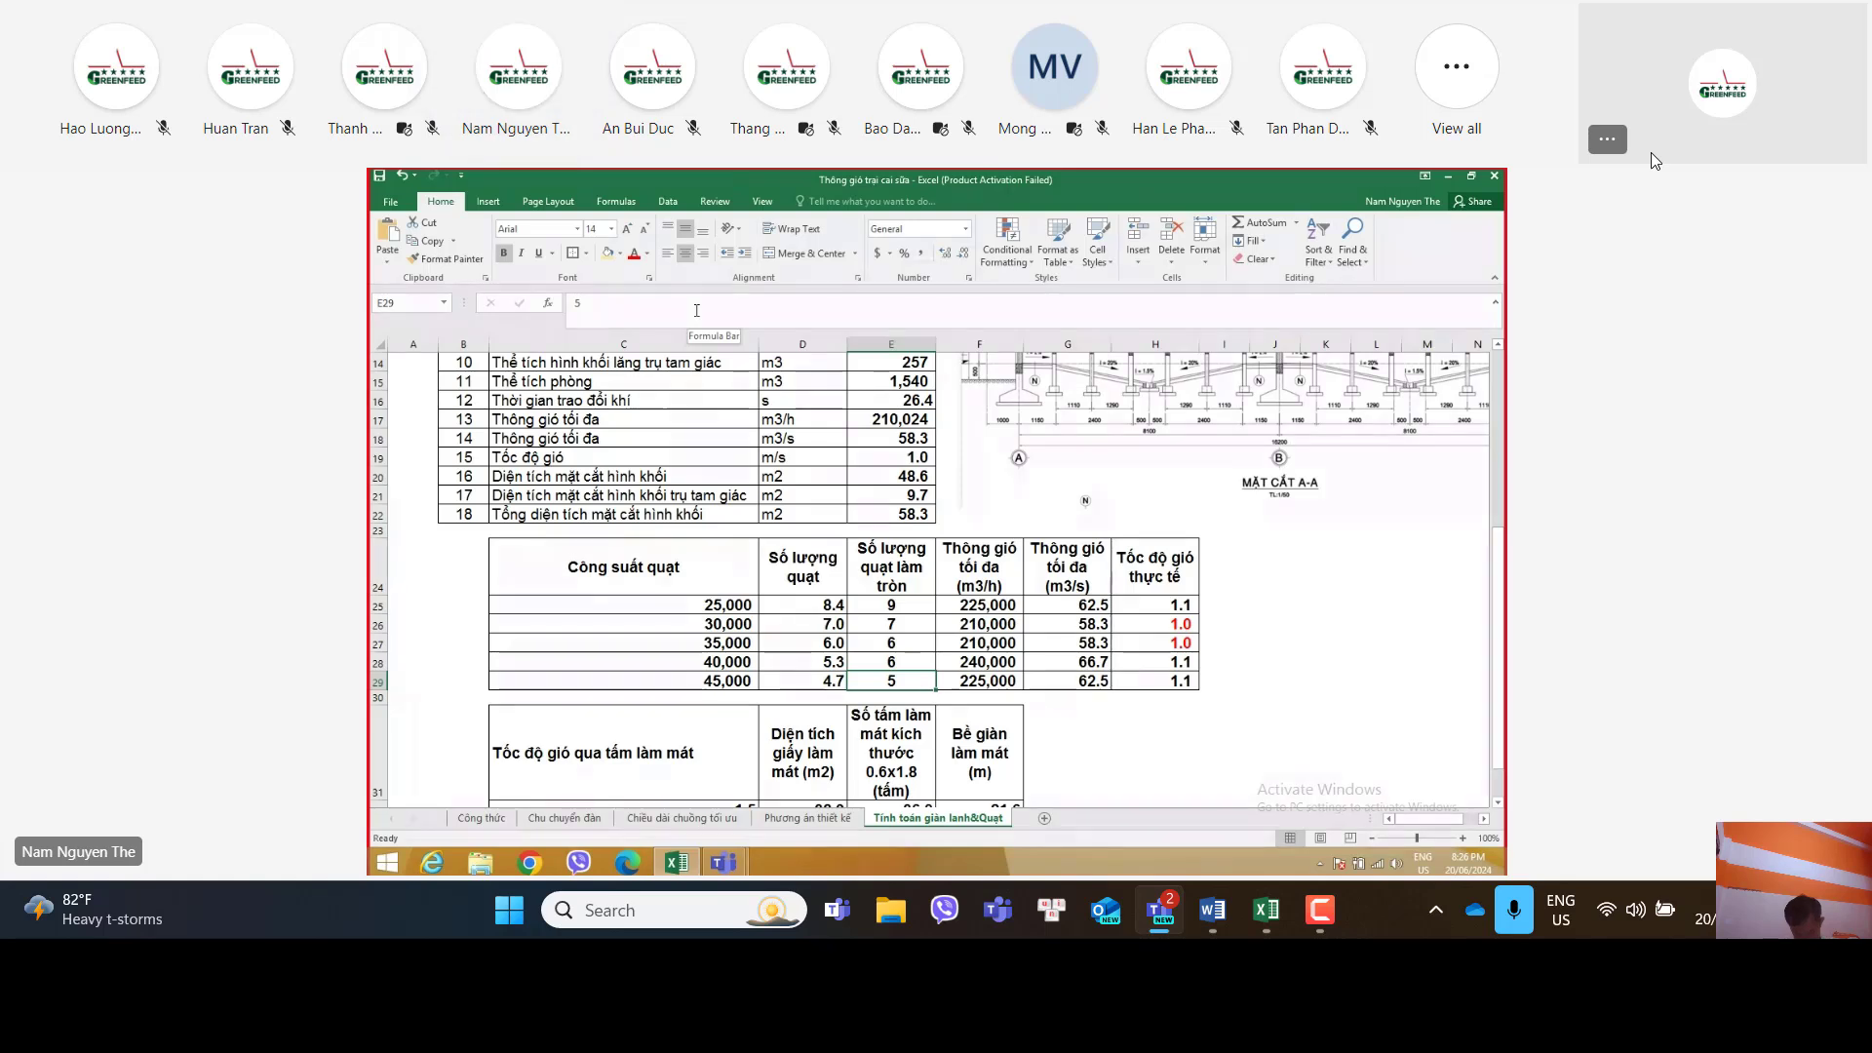
pyautogui.press('Up')
pyautogui.press('Up')
pyautogui.press('Up')
pyautogui.press('Up')
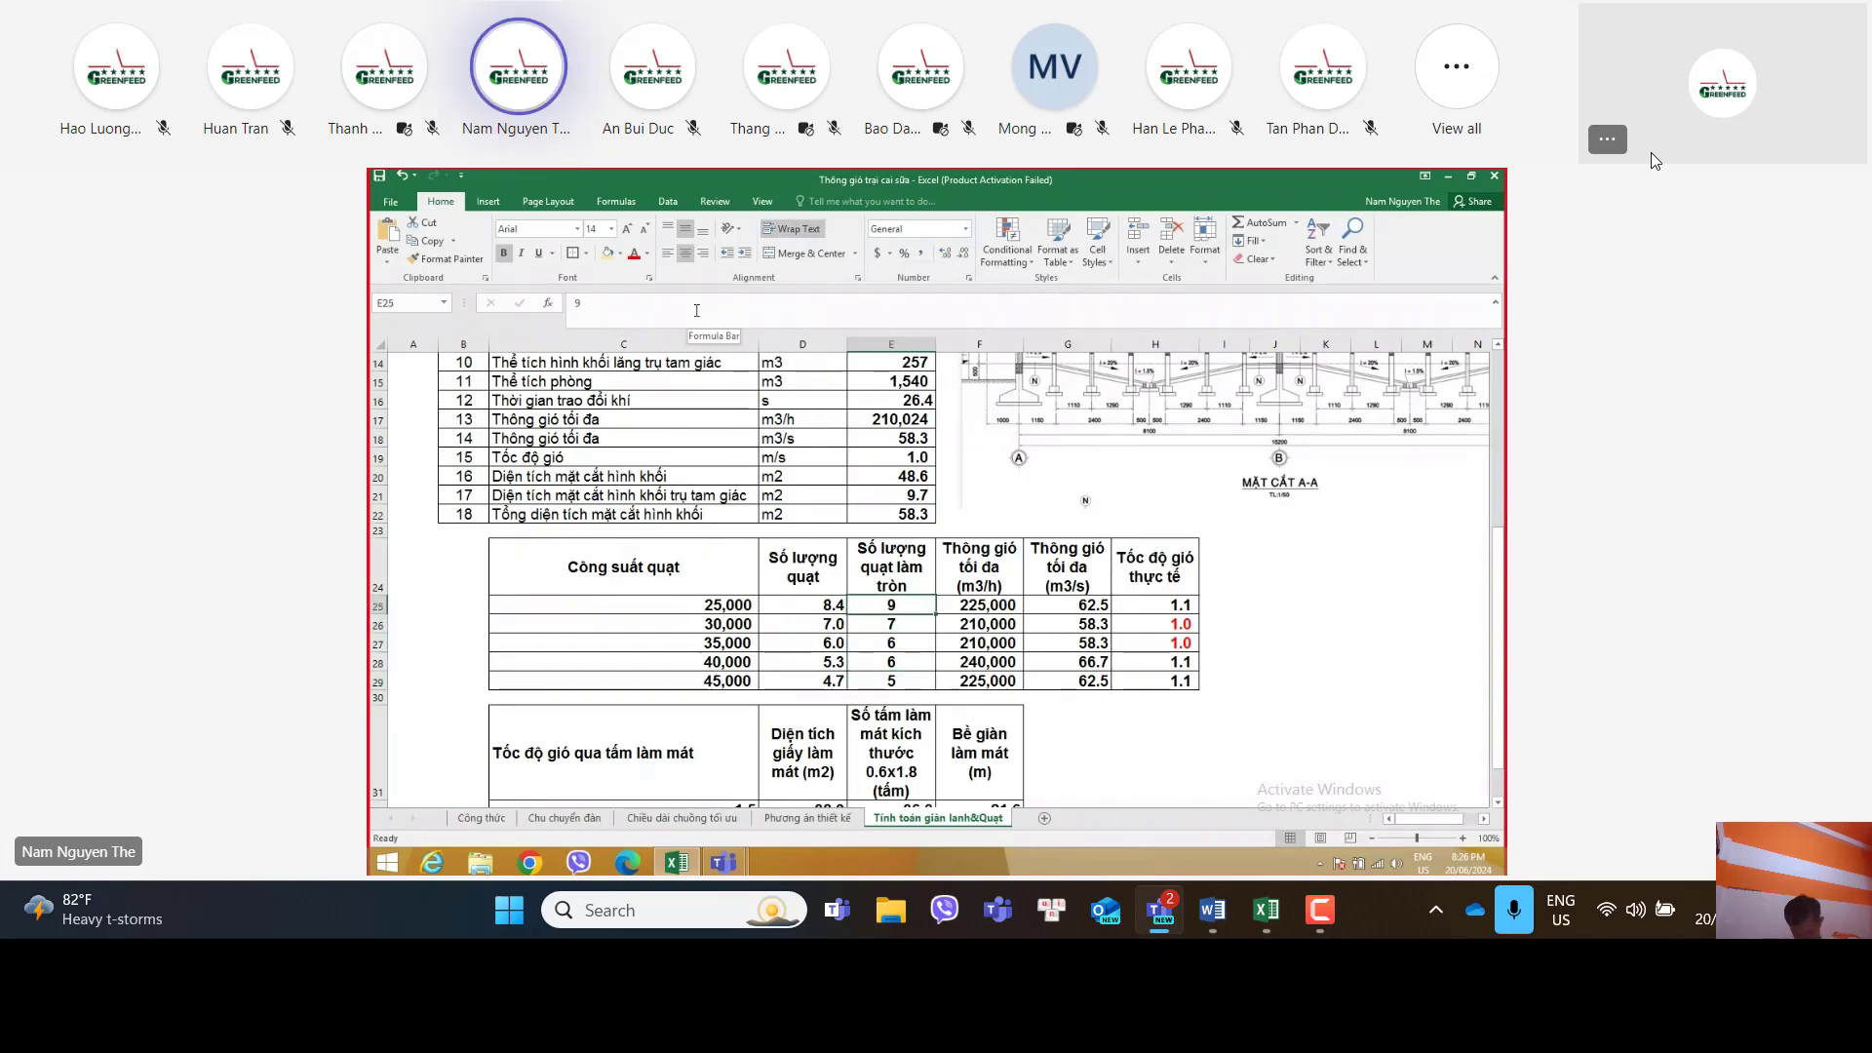
pyautogui.press('Up')
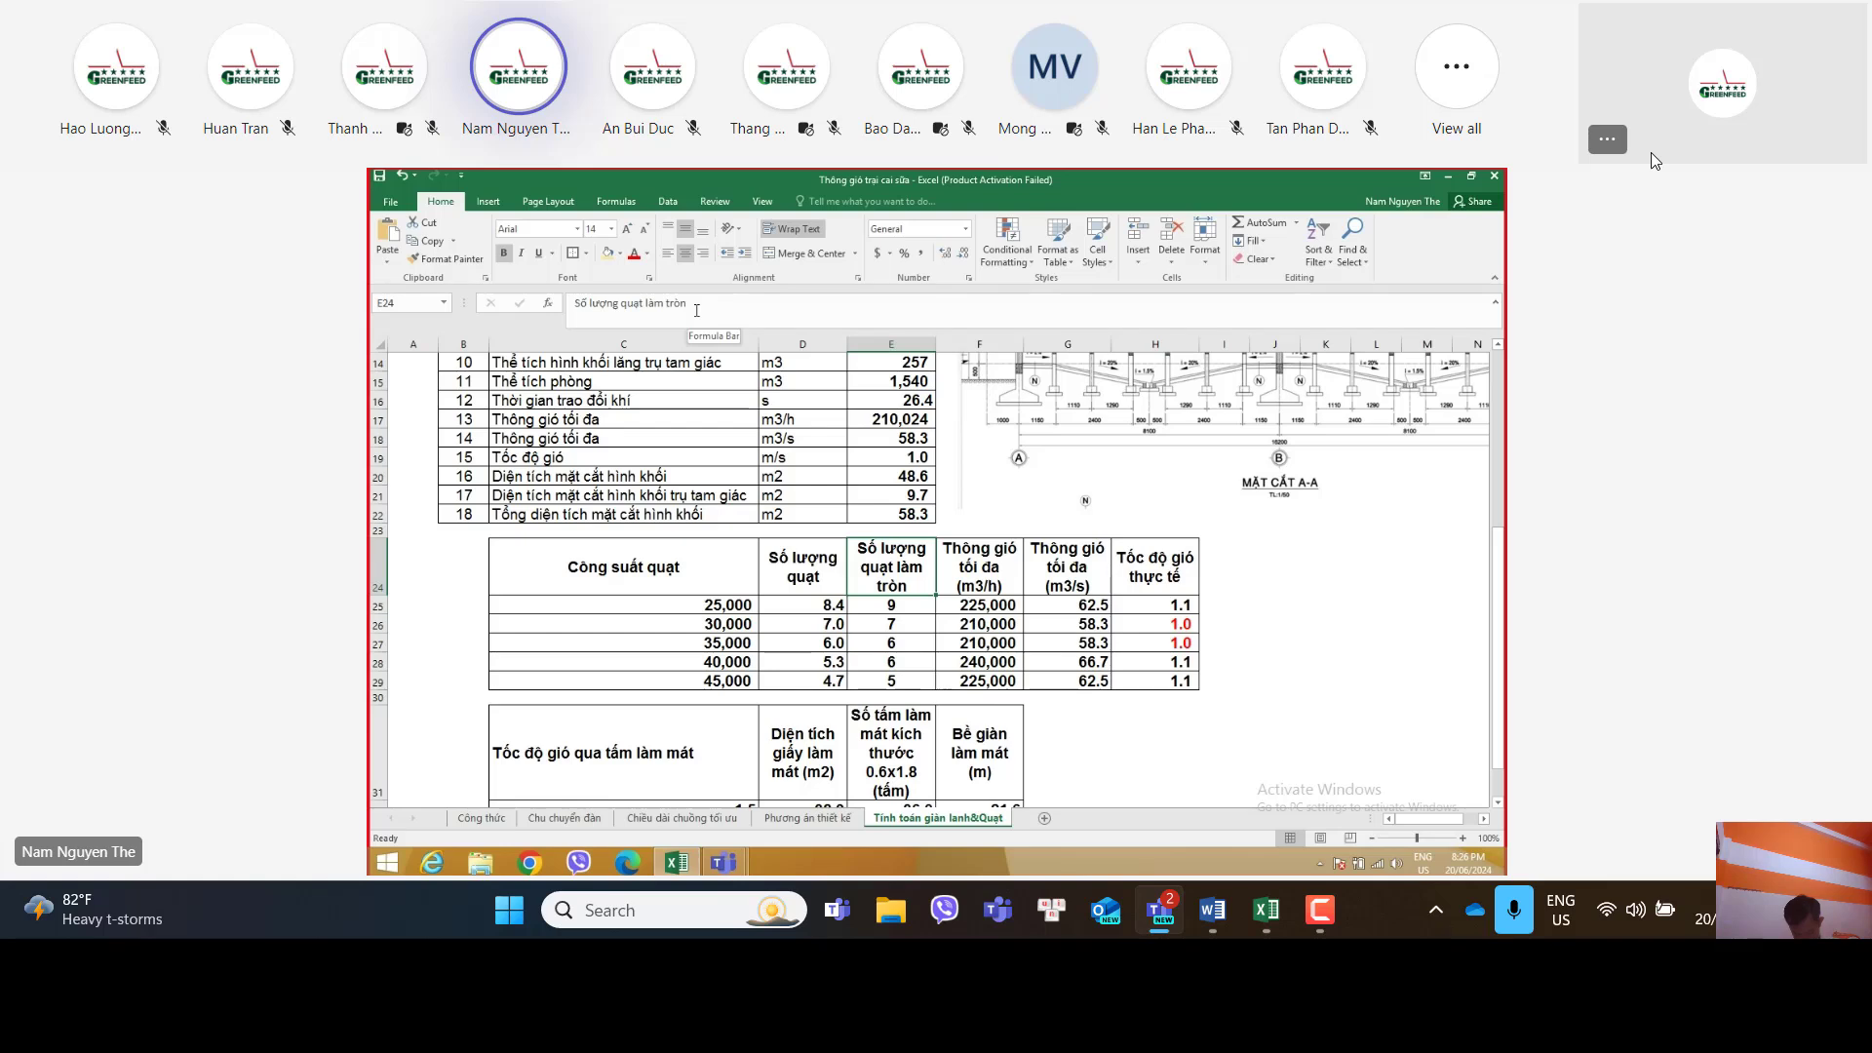
# Step: Inspect the maximum ventilation (m3/h) formula for the 25,000 capacity fan in F25
pyautogui.press('Right')
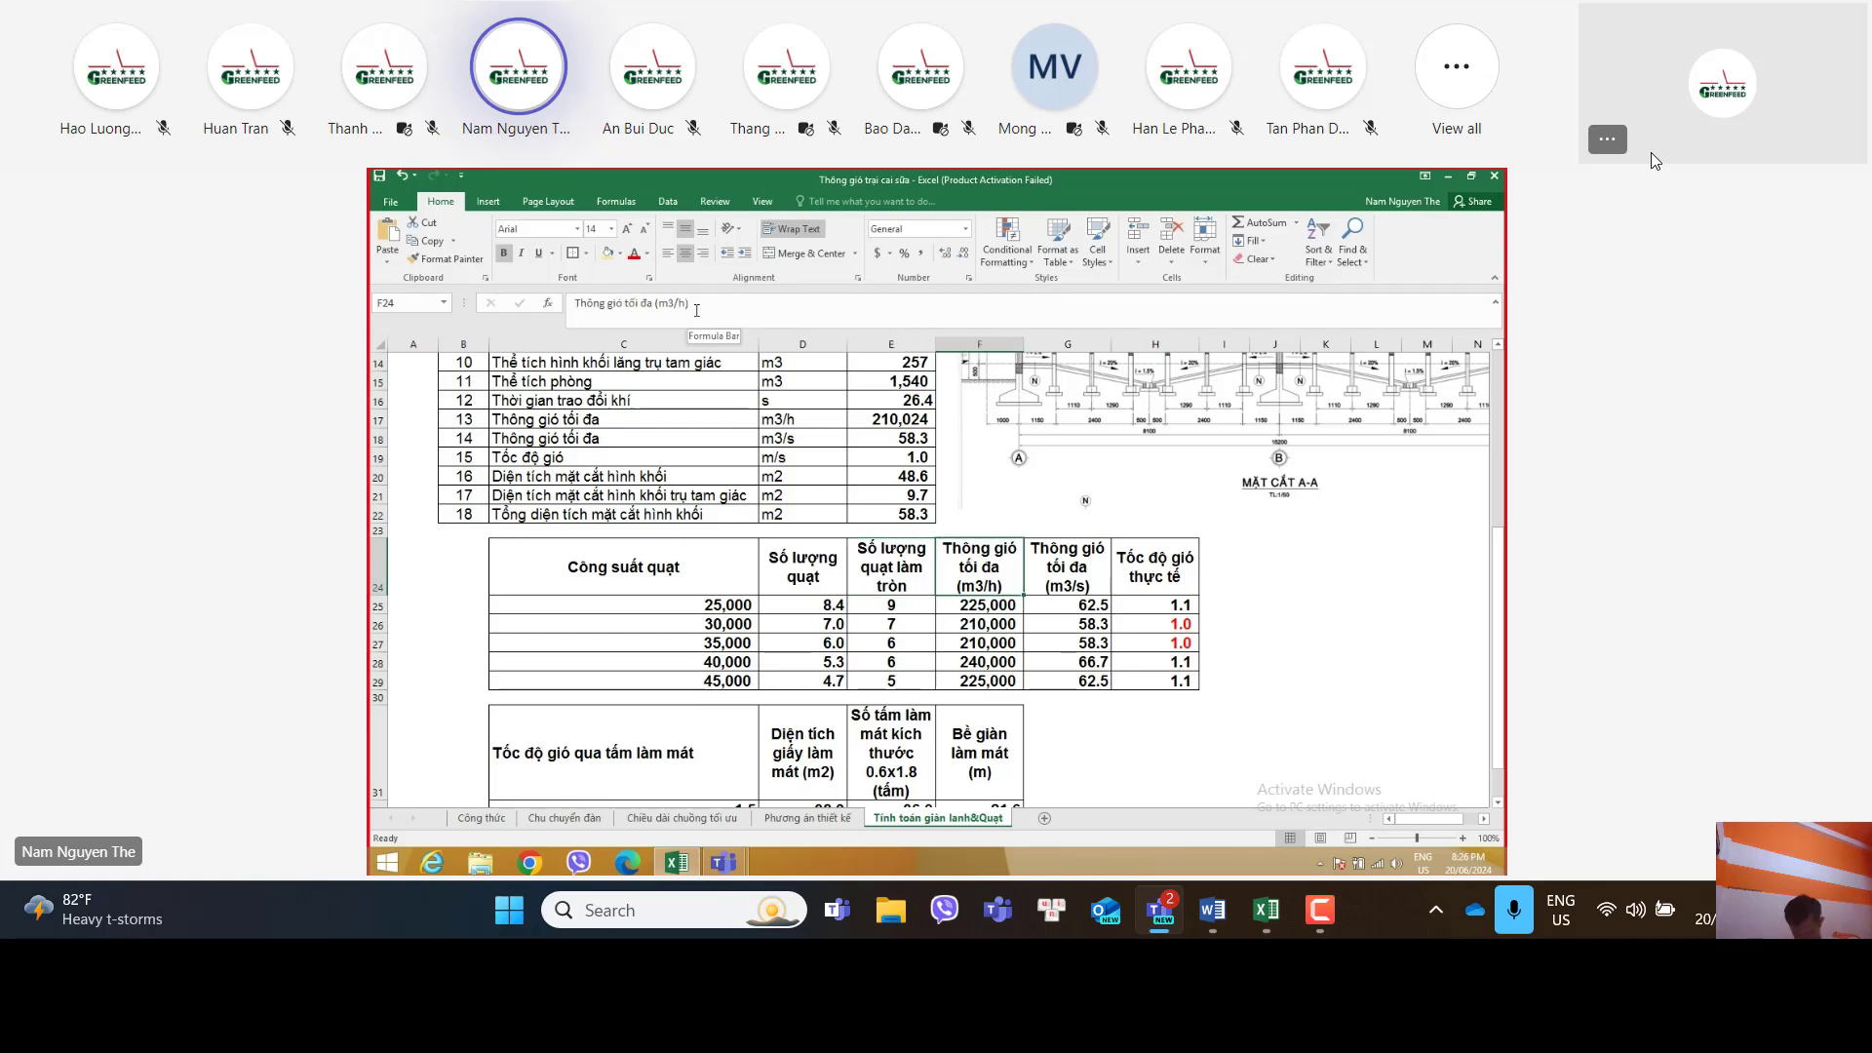
pyautogui.press('Down')
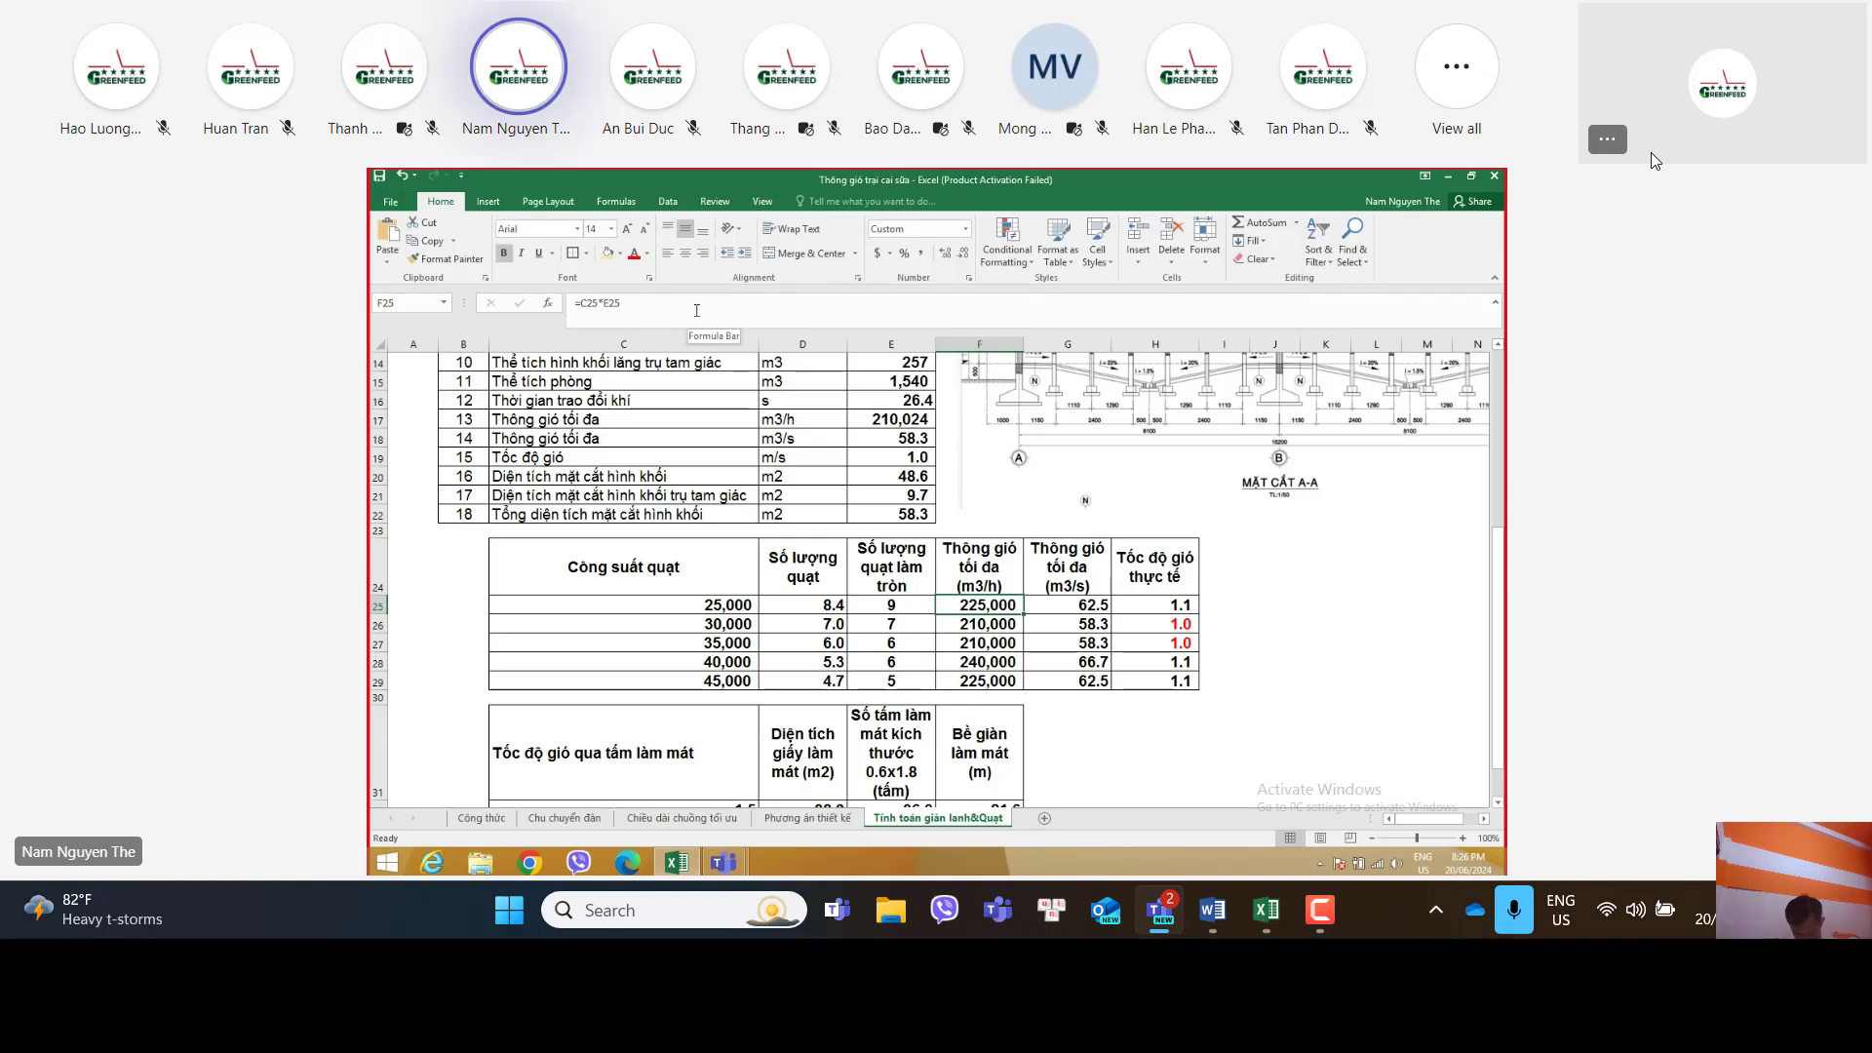
pyautogui.click(665, 308)
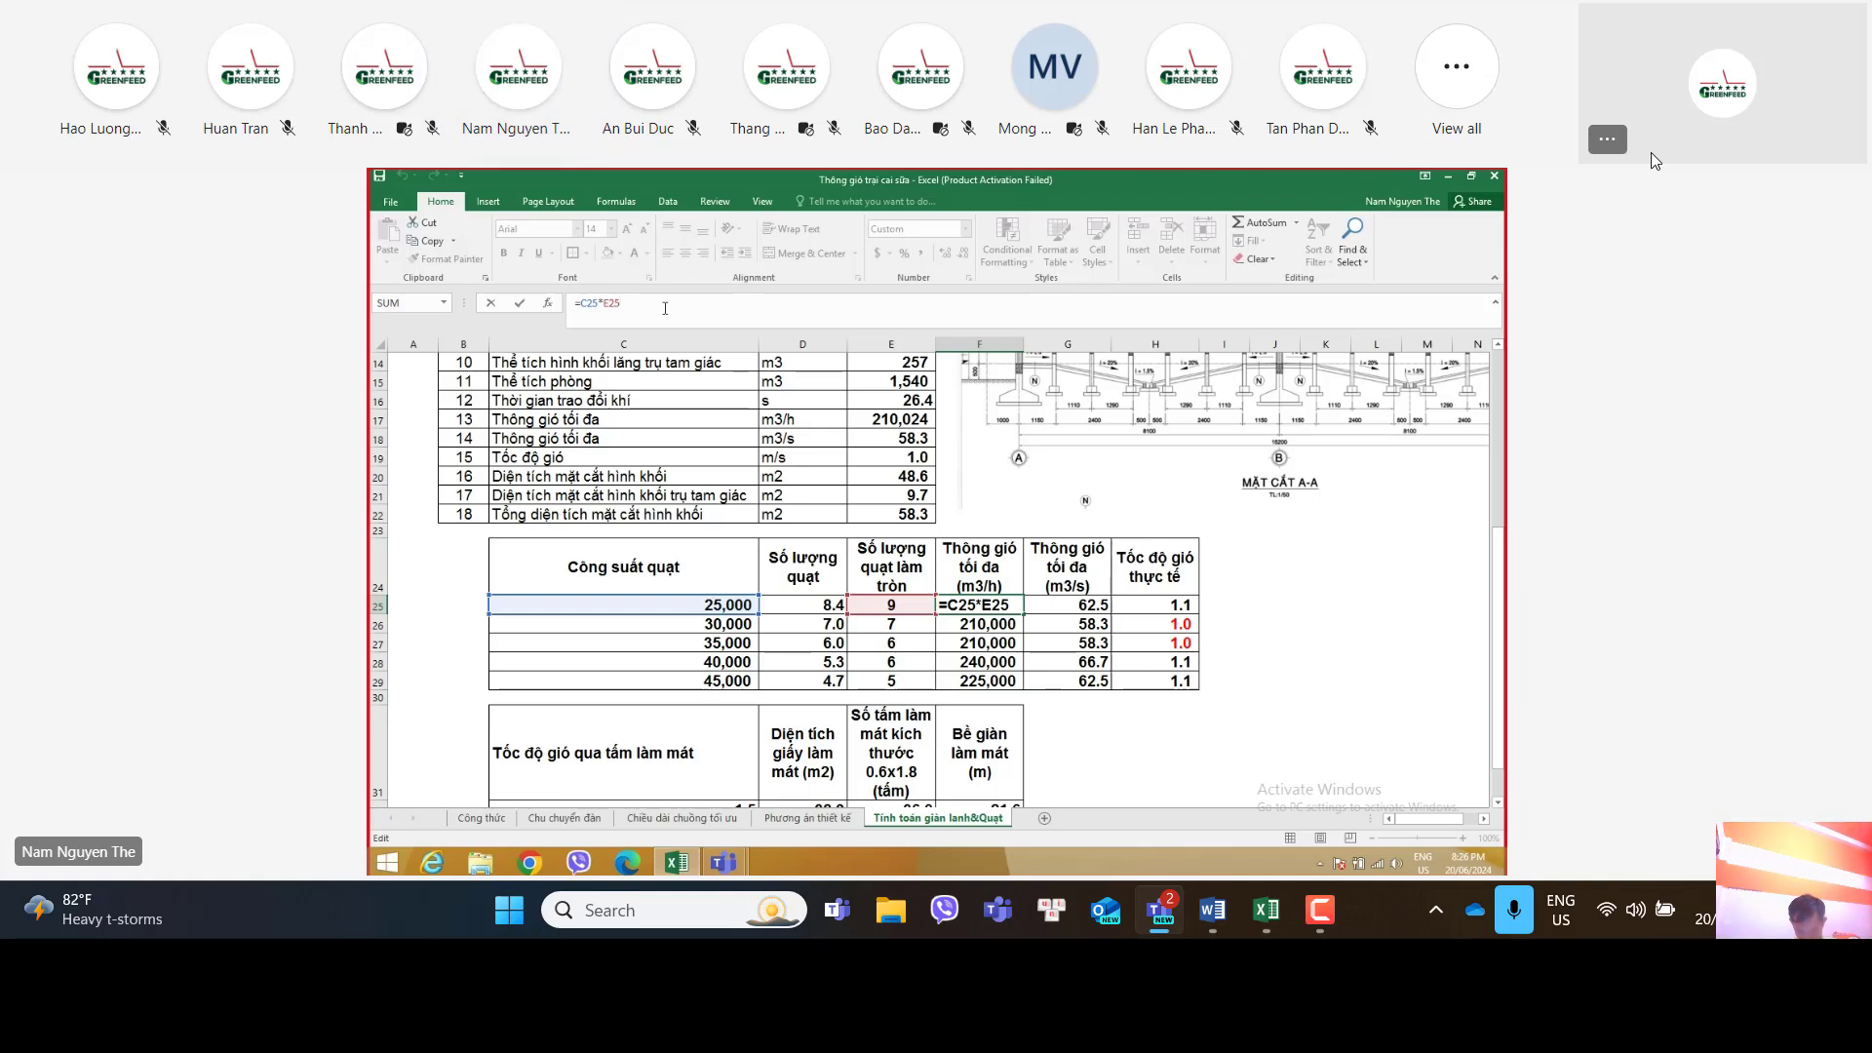
pyautogui.press('Return')
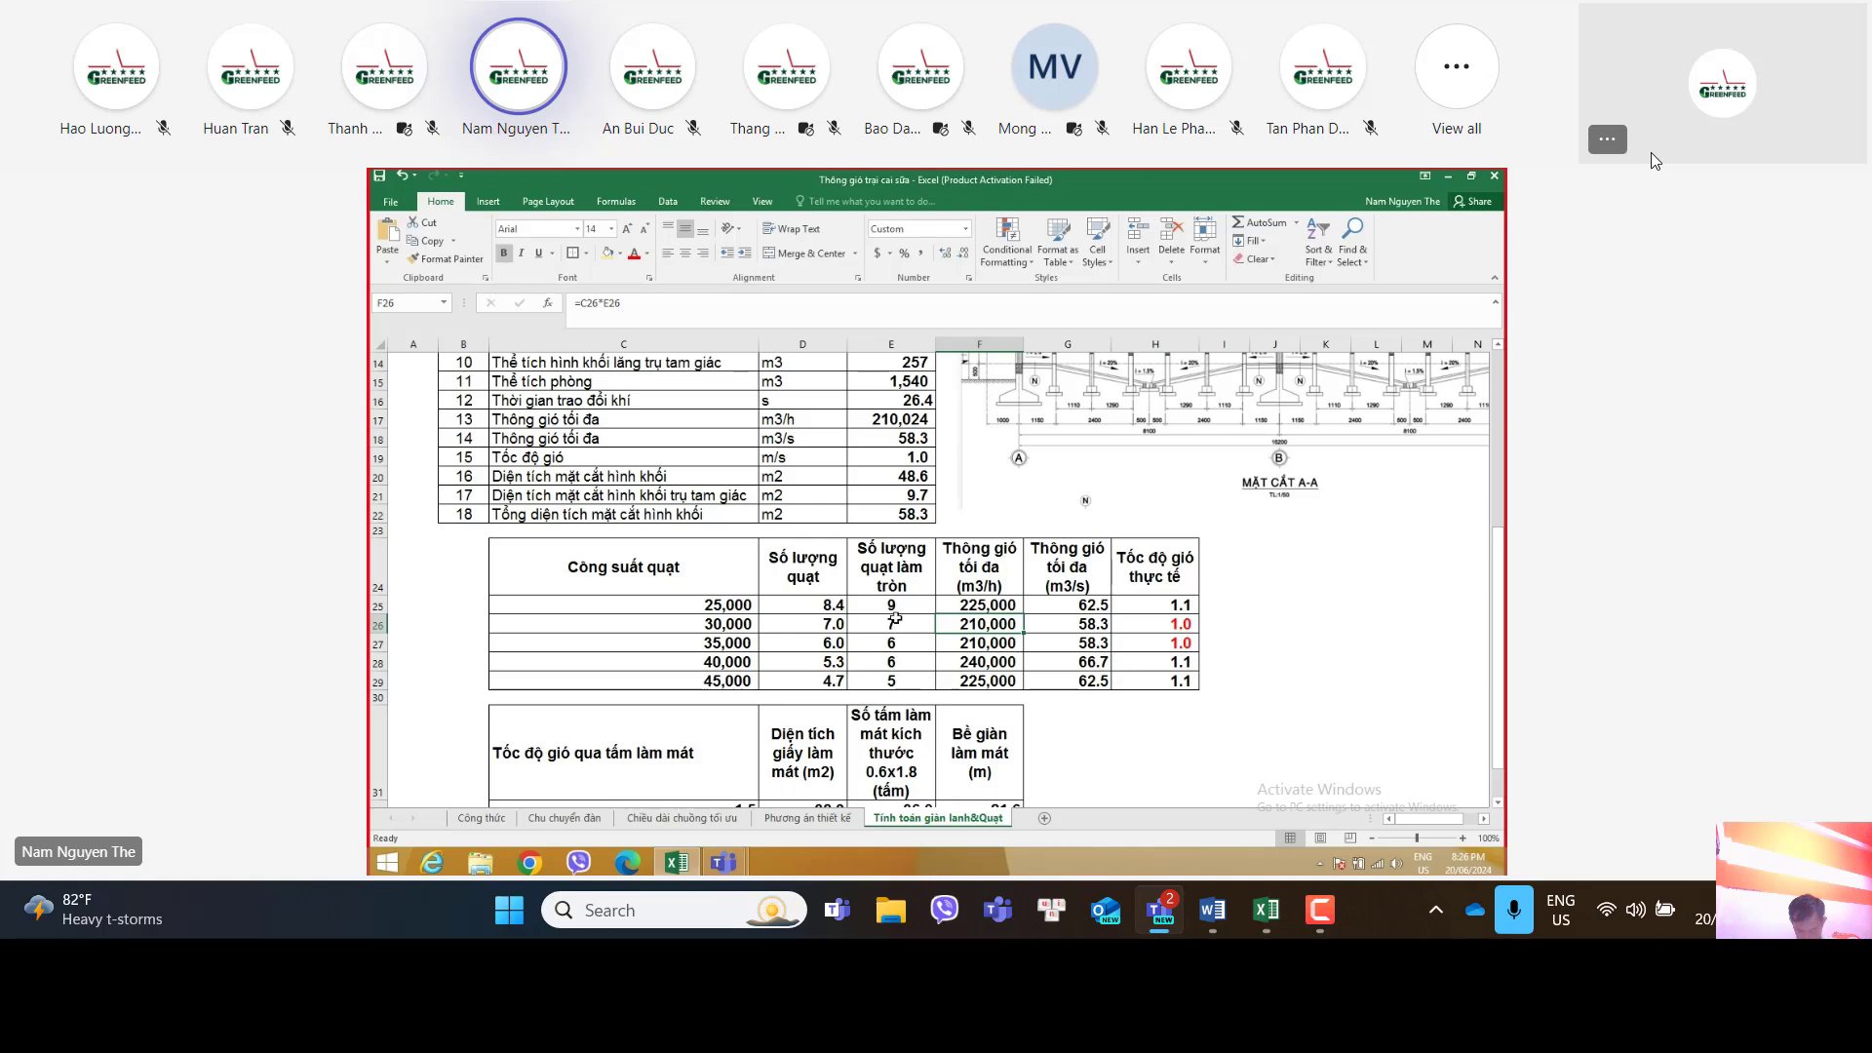
pyautogui.click(996, 605)
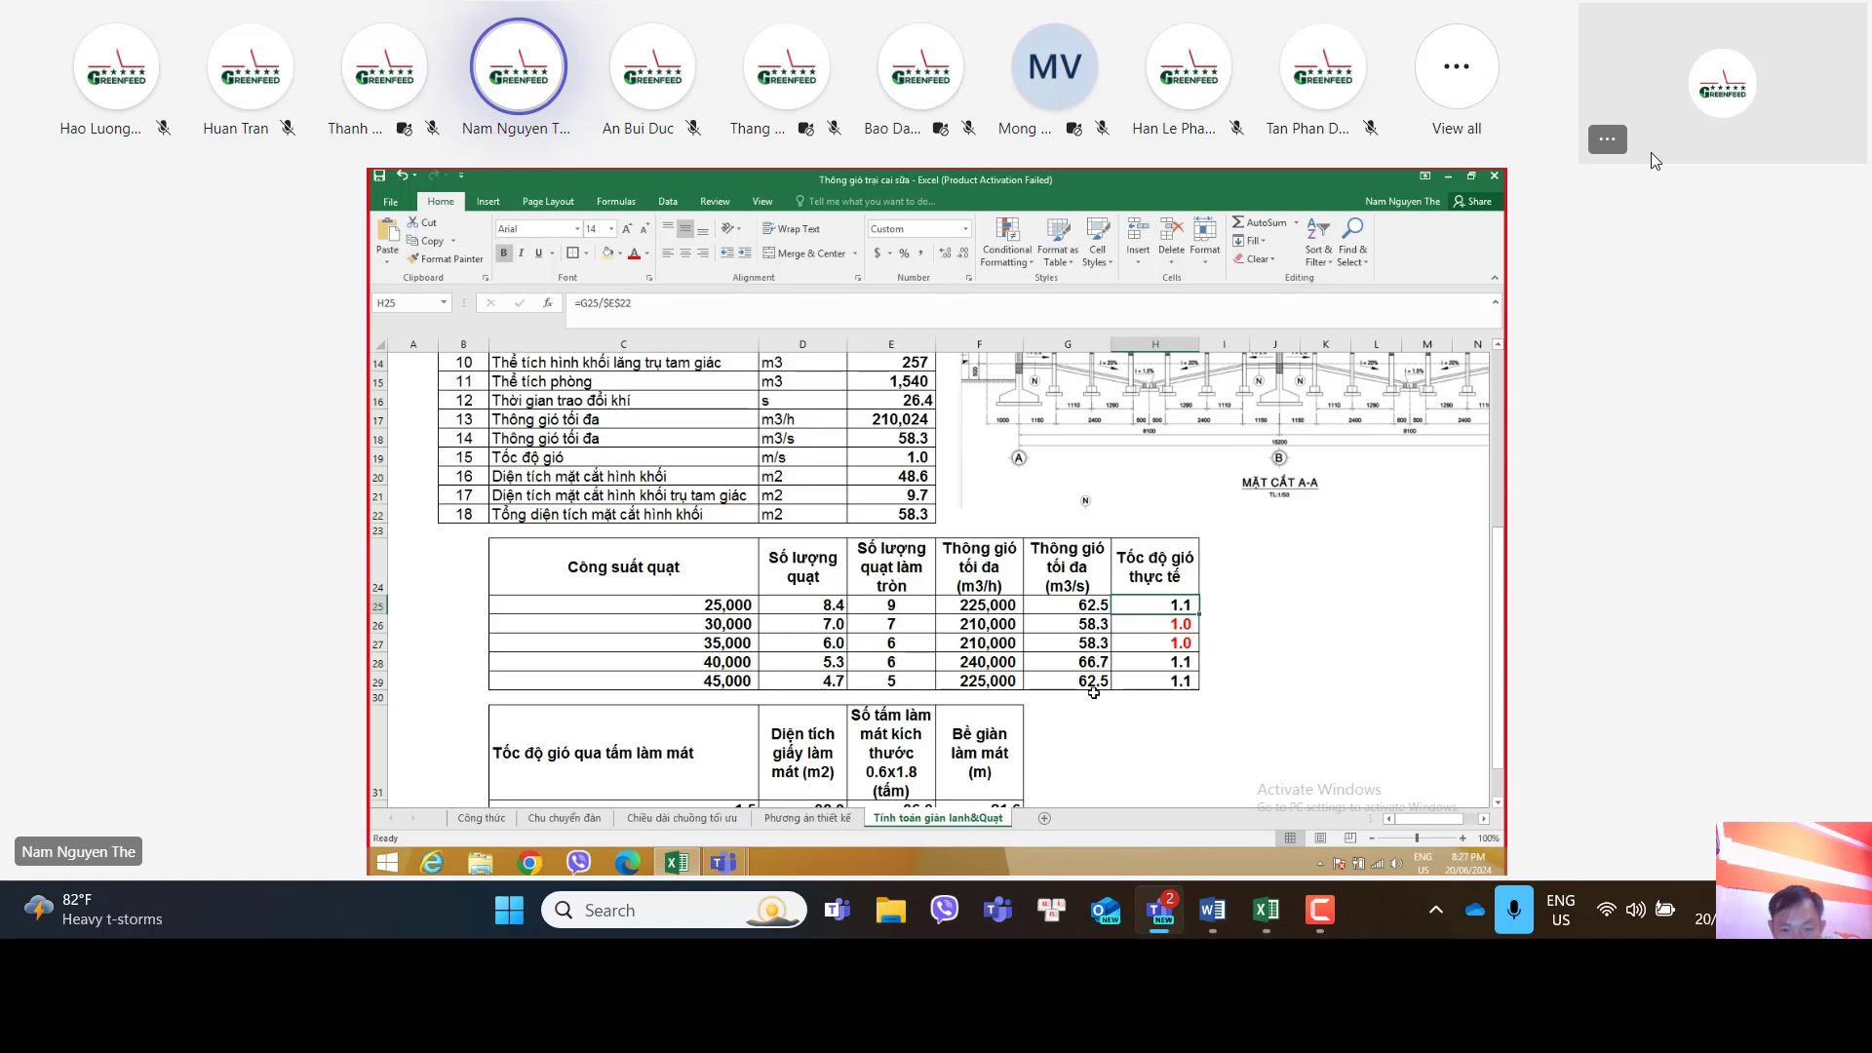
# Step: Review the fan capacities in C25:C29 and the actual wind speed formulas in H25:H28
pyautogui.click(721, 611)
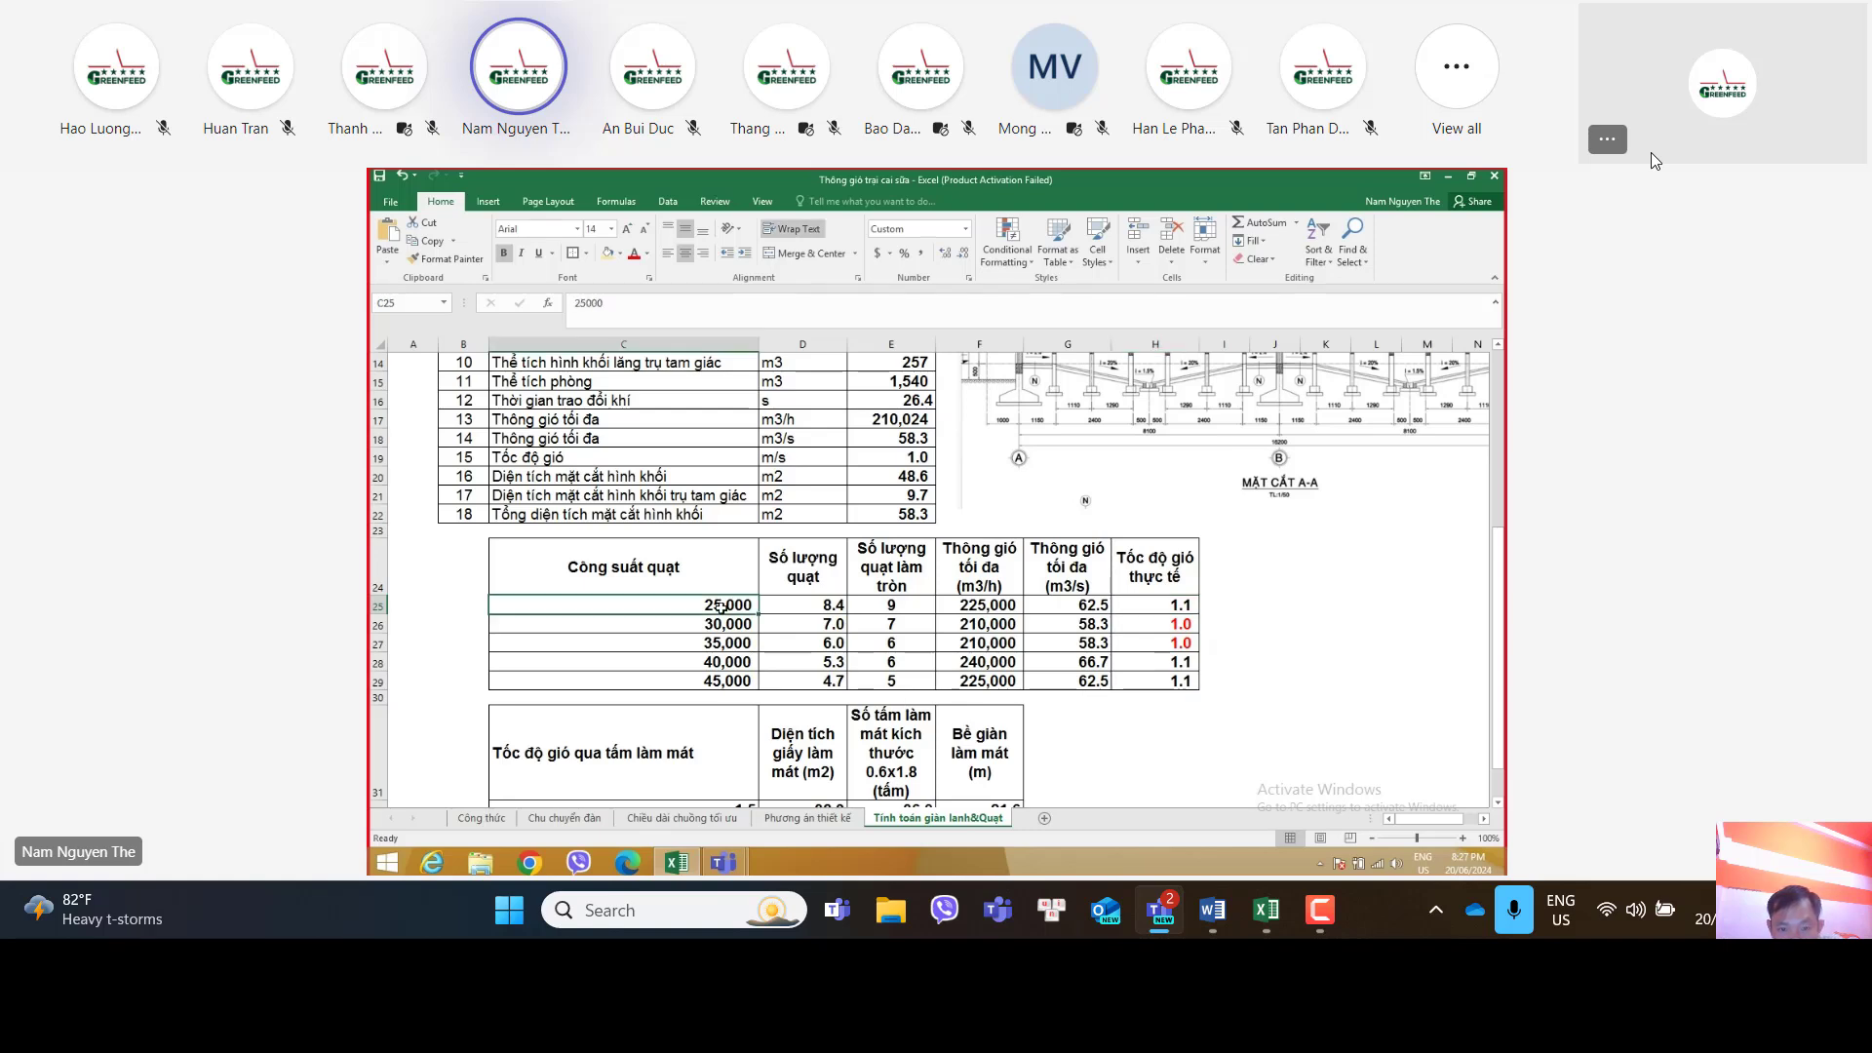
pyautogui.hotkey('shift', 'Down')
pyautogui.hotkey('shift', 'Down')
pyautogui.hotkey('shift', 'Down')
pyautogui.hotkey('shift', 'Down')
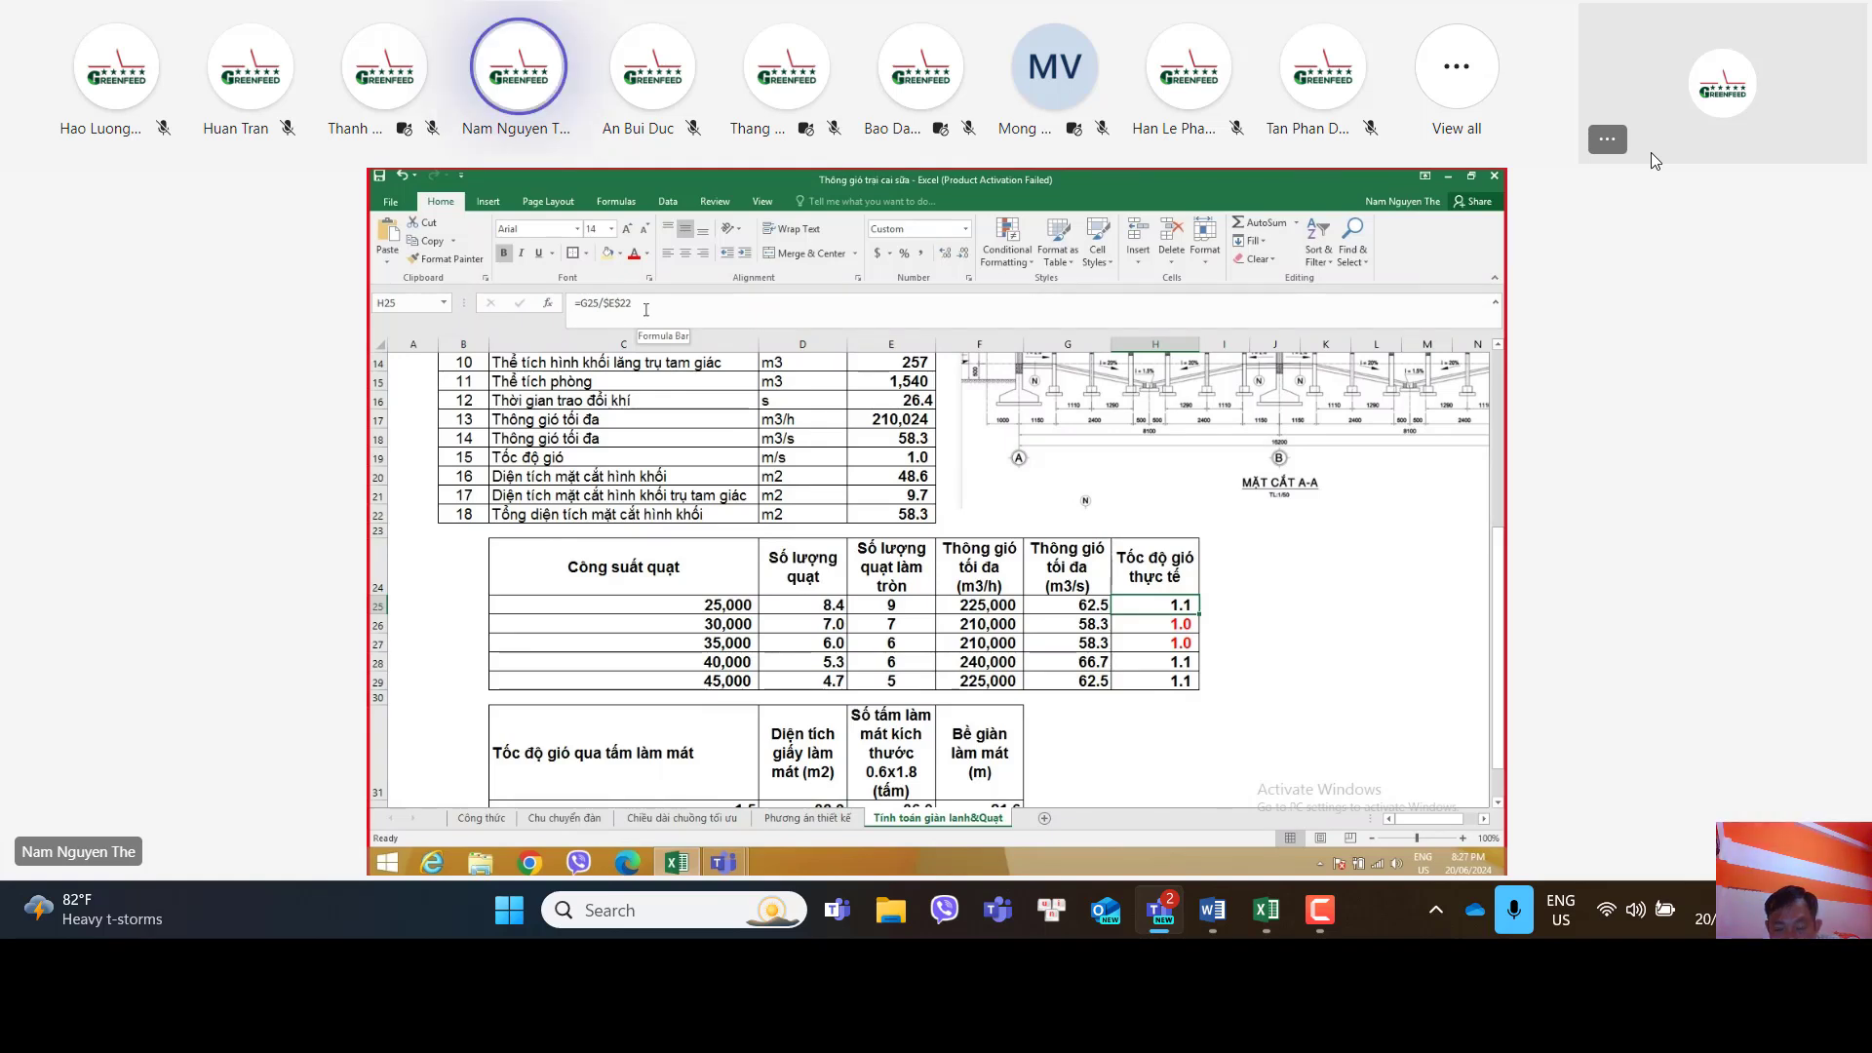
pyautogui.press('Down')
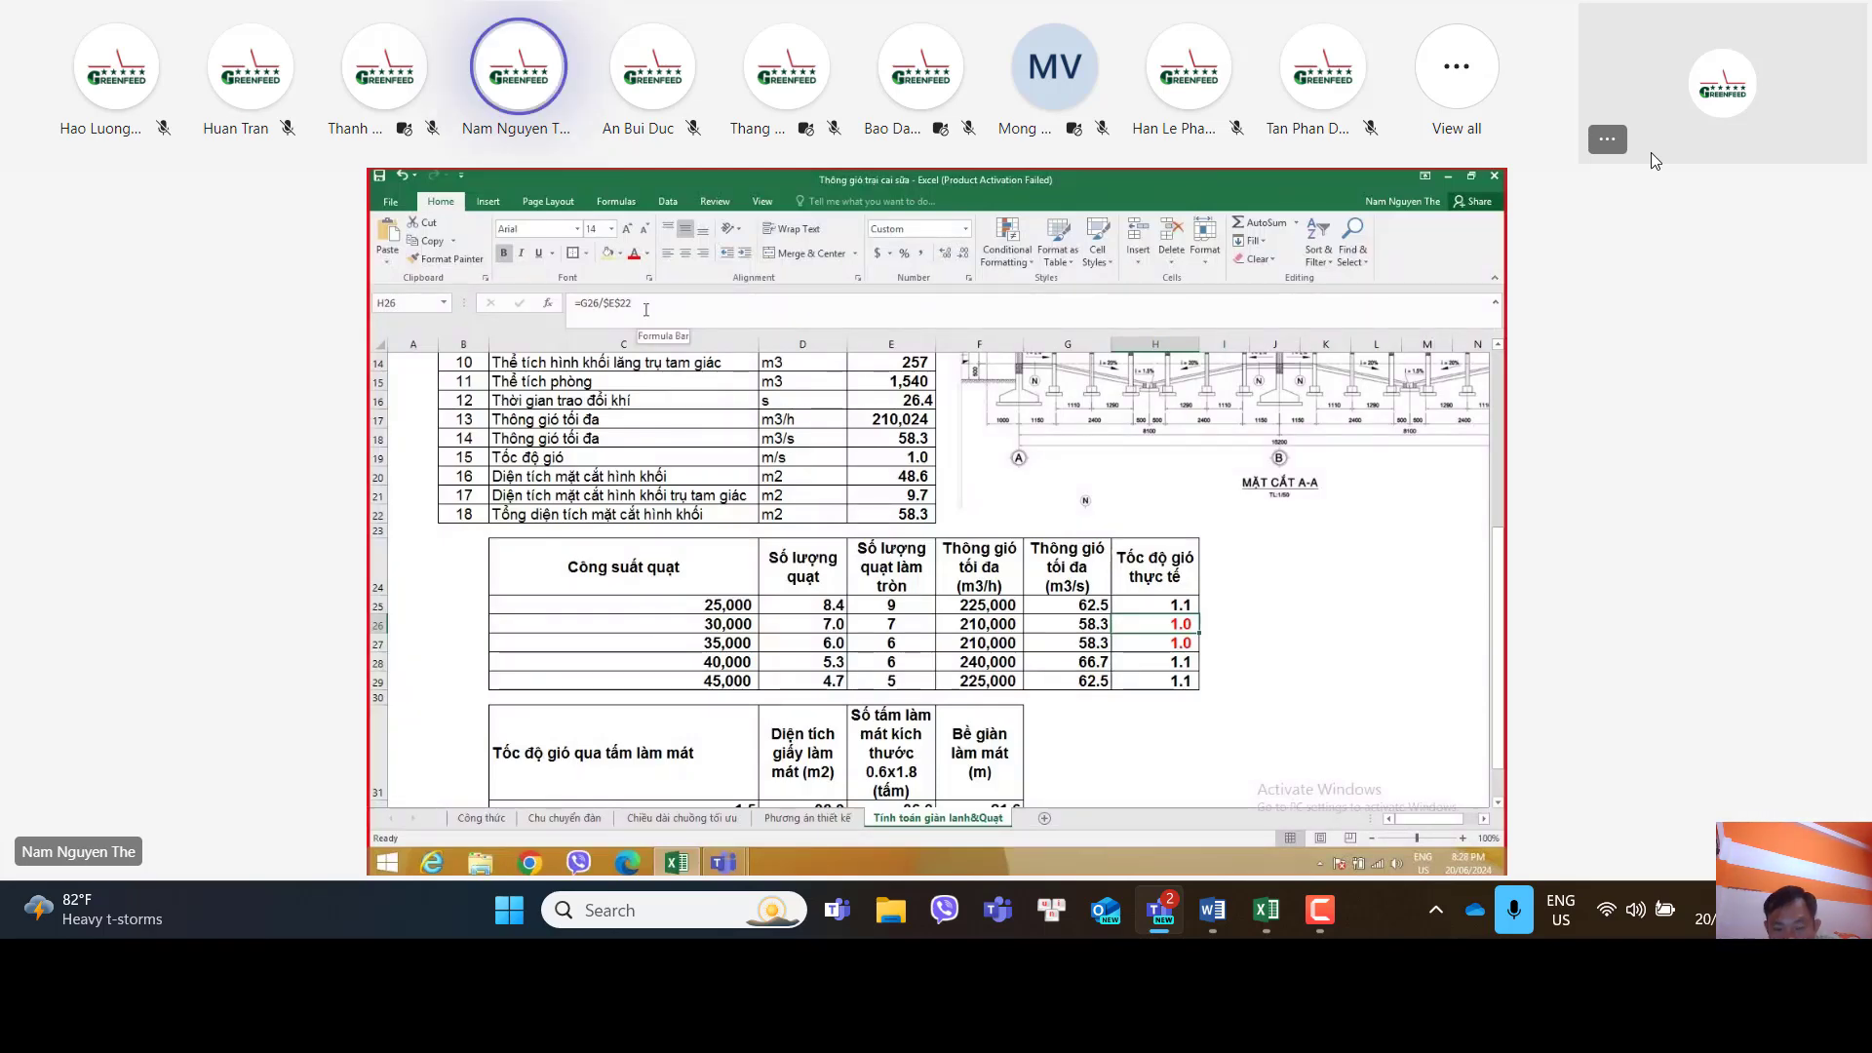
pyautogui.press('Down')
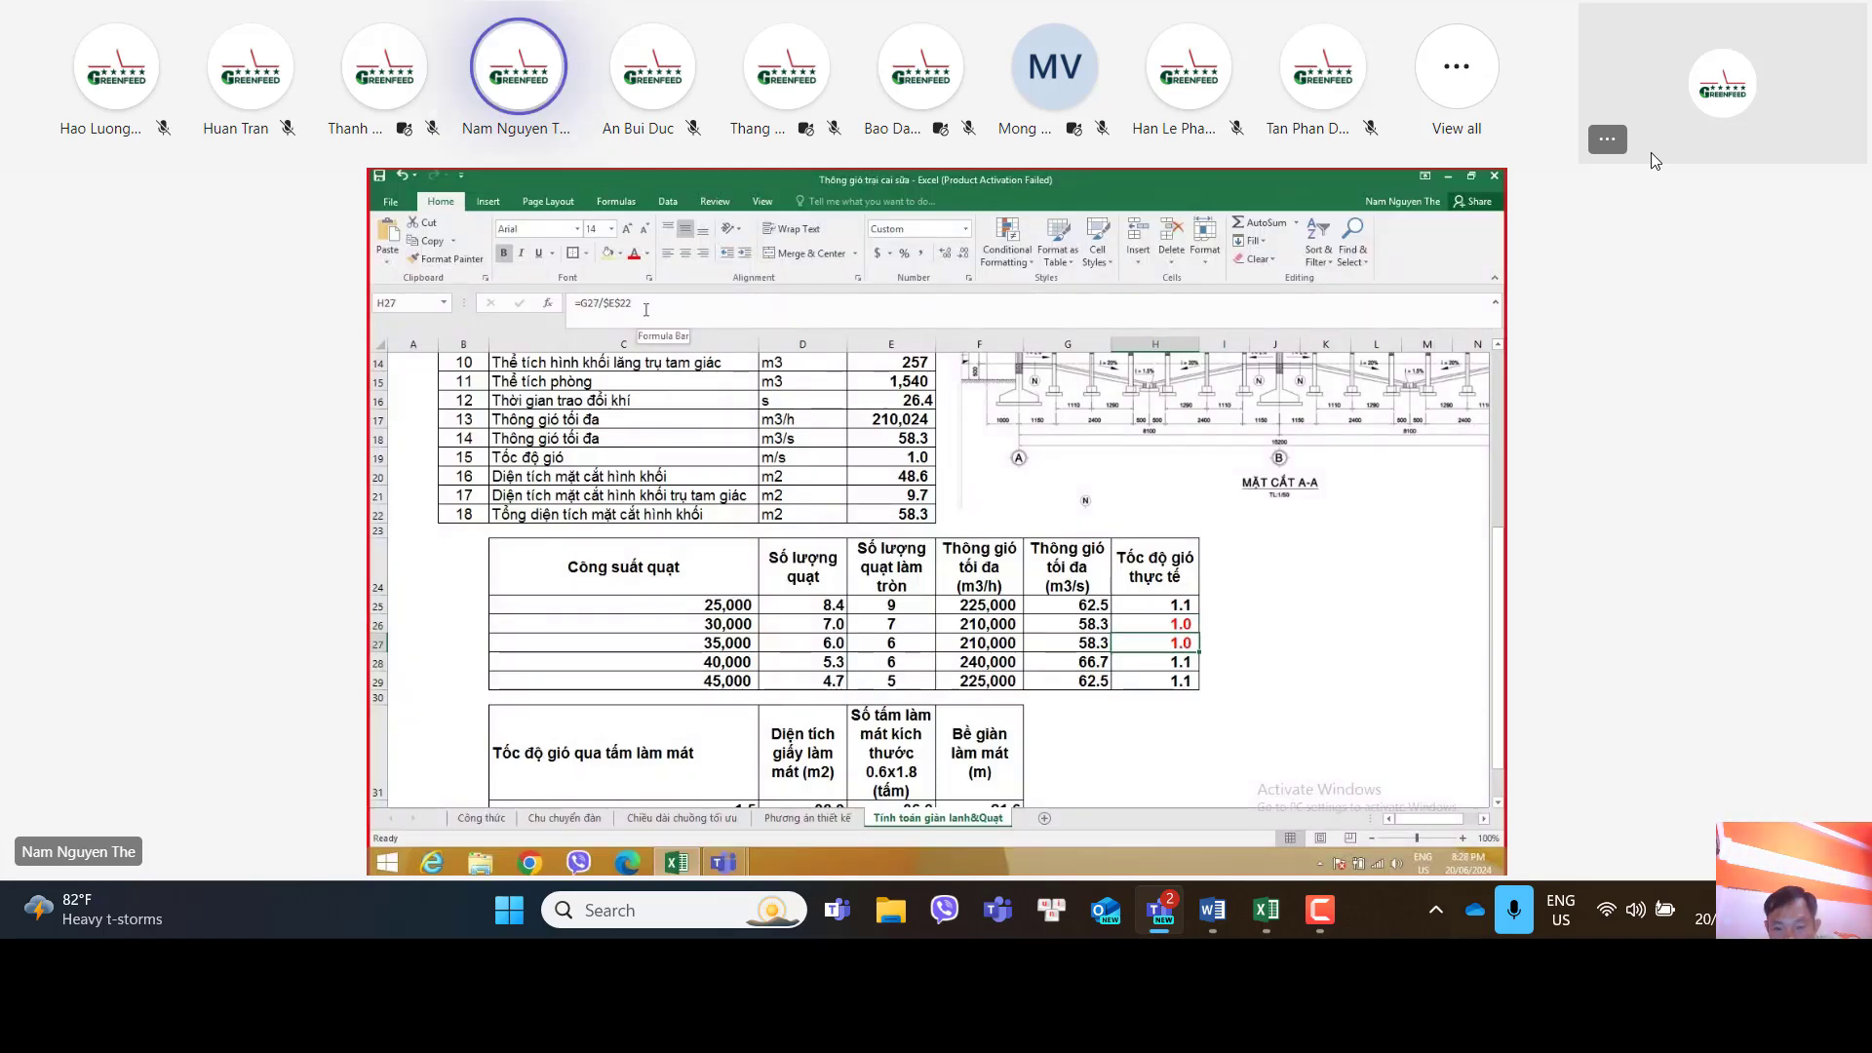
pyautogui.press('Down')
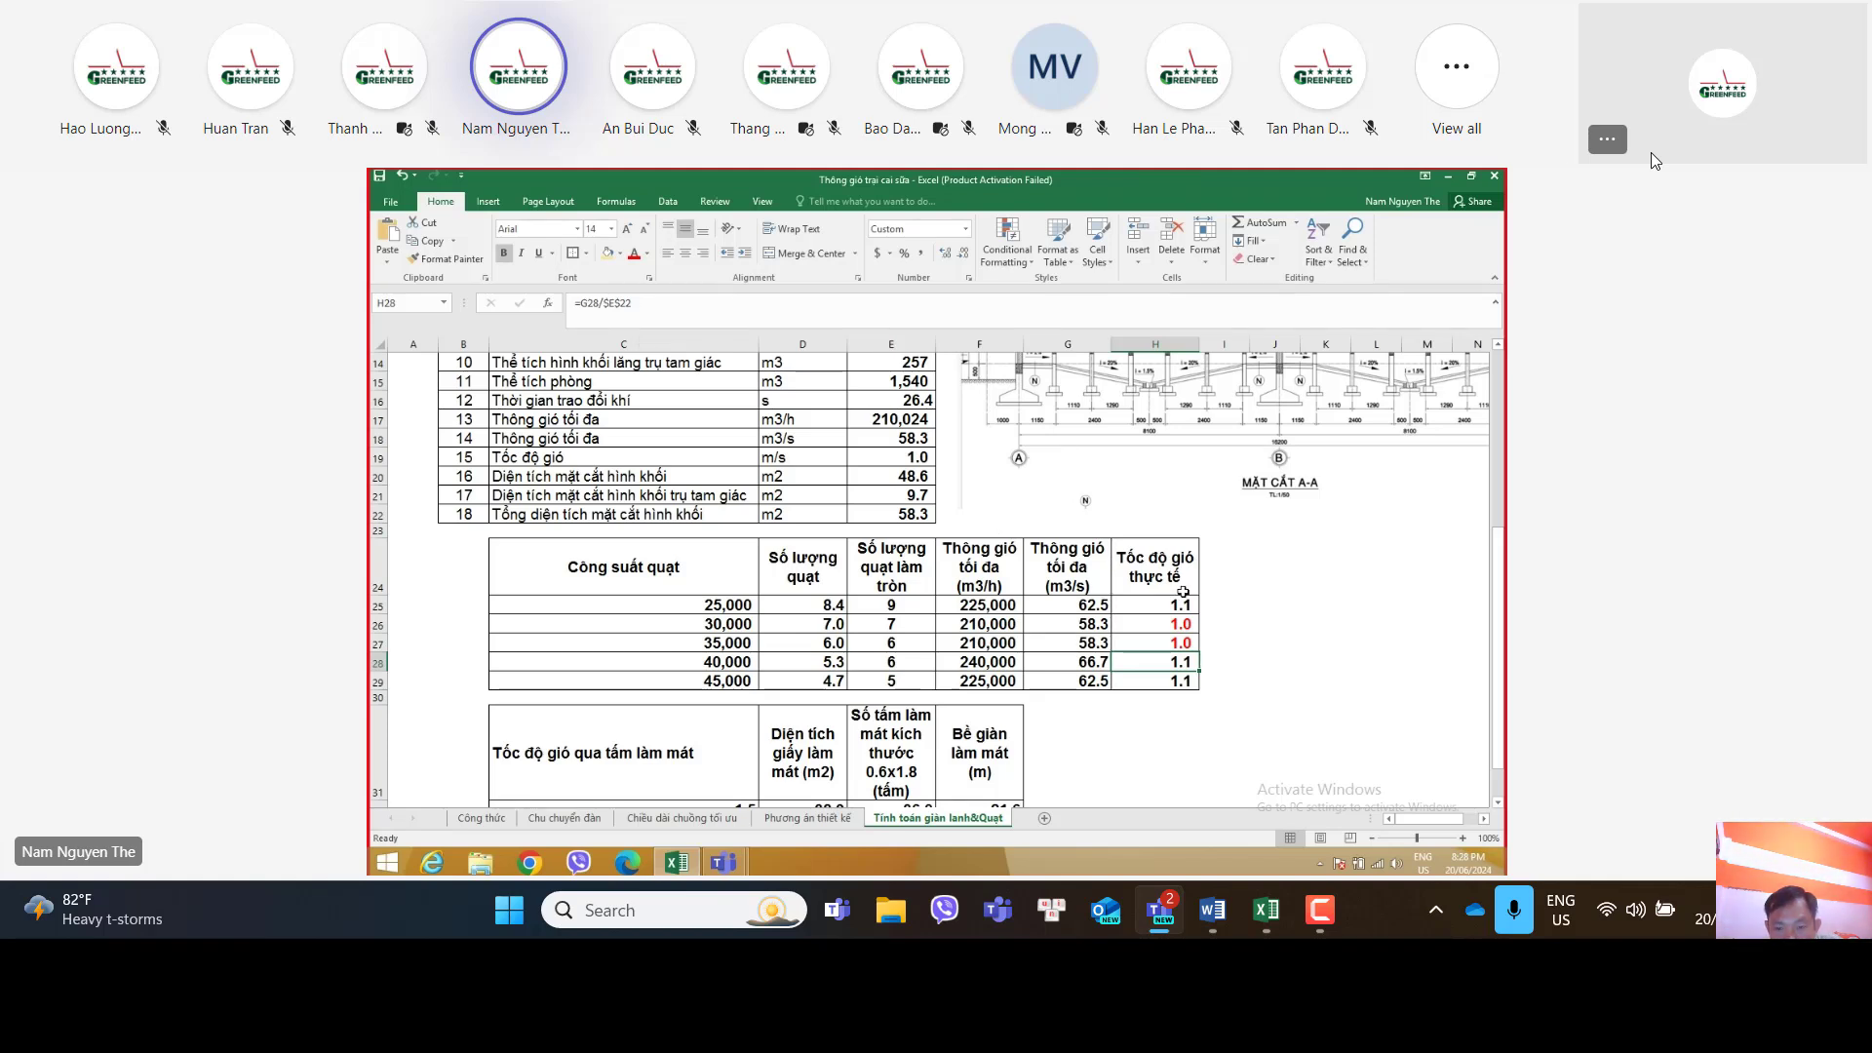
# Step: Append the unit (m/s) to the "Tốc độ gió thực tế" column header in H24
pyautogui.doubleClick(1184, 583)
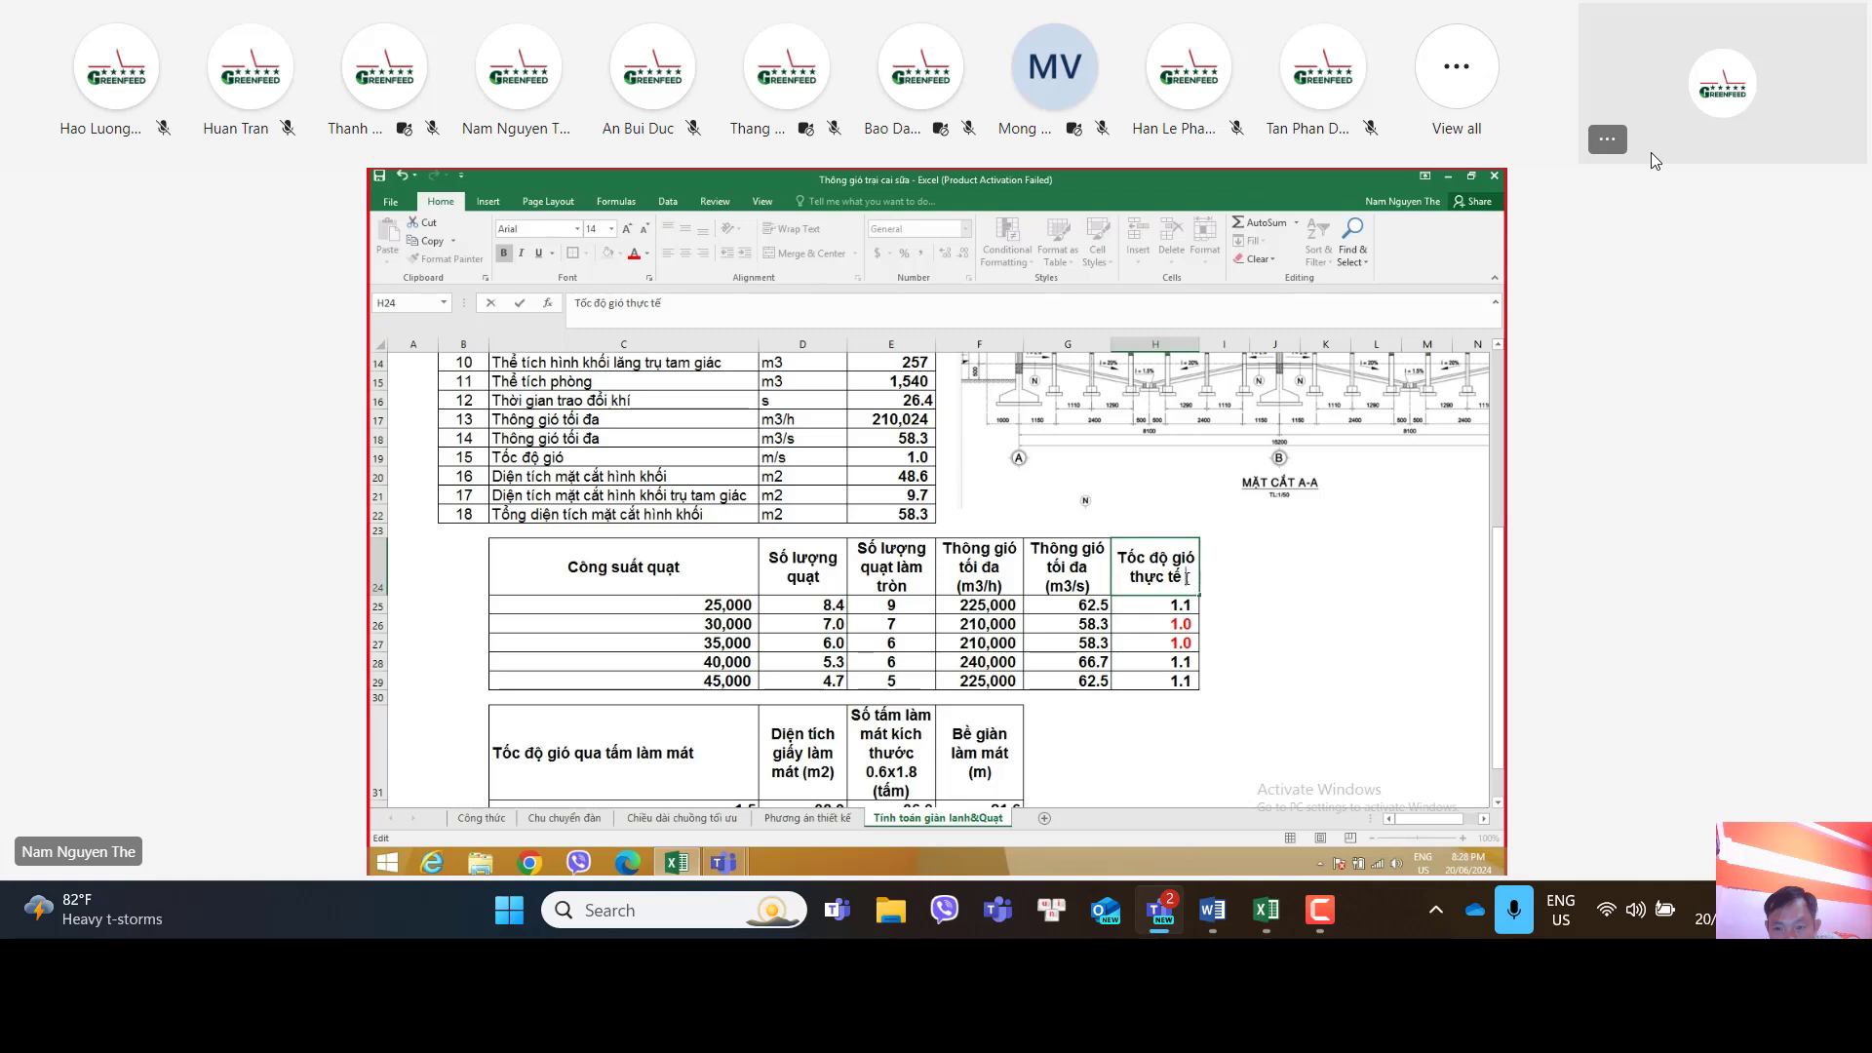
pyautogui.write('(m/')
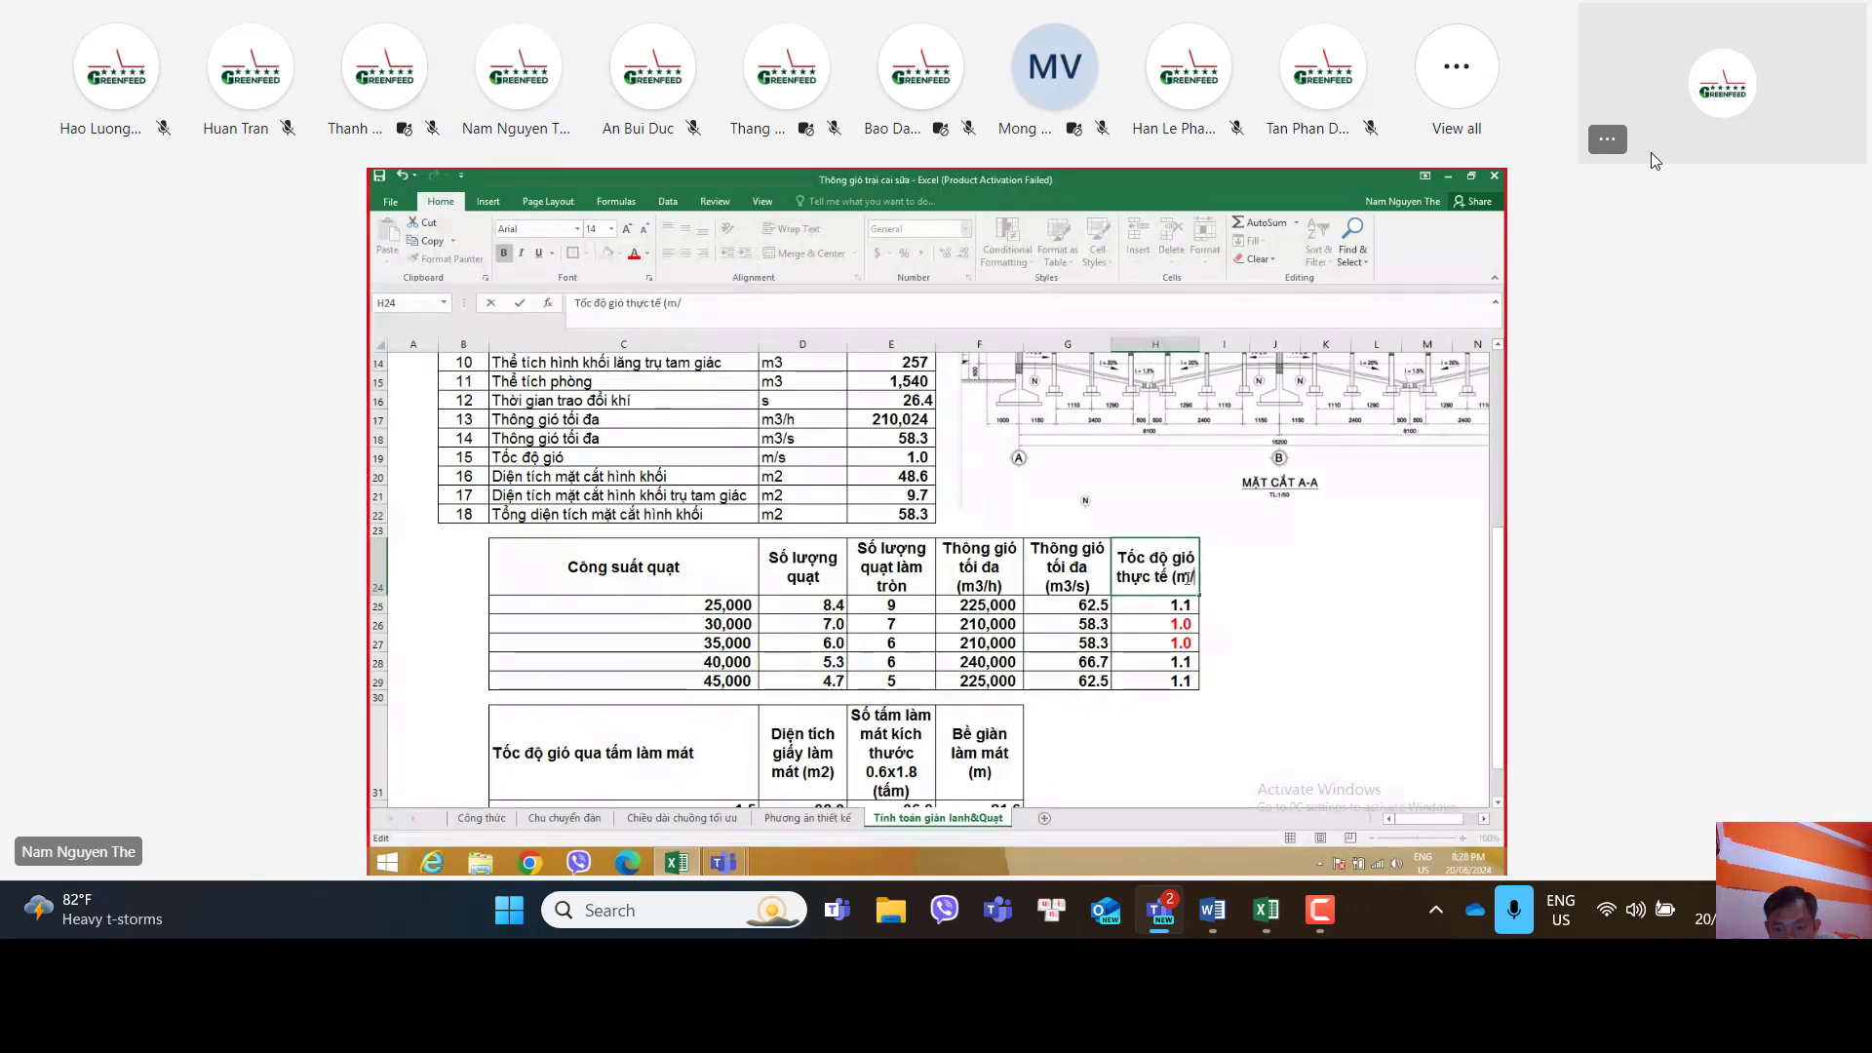
pyautogui.write('s)')
pyautogui.click(1274, 624)
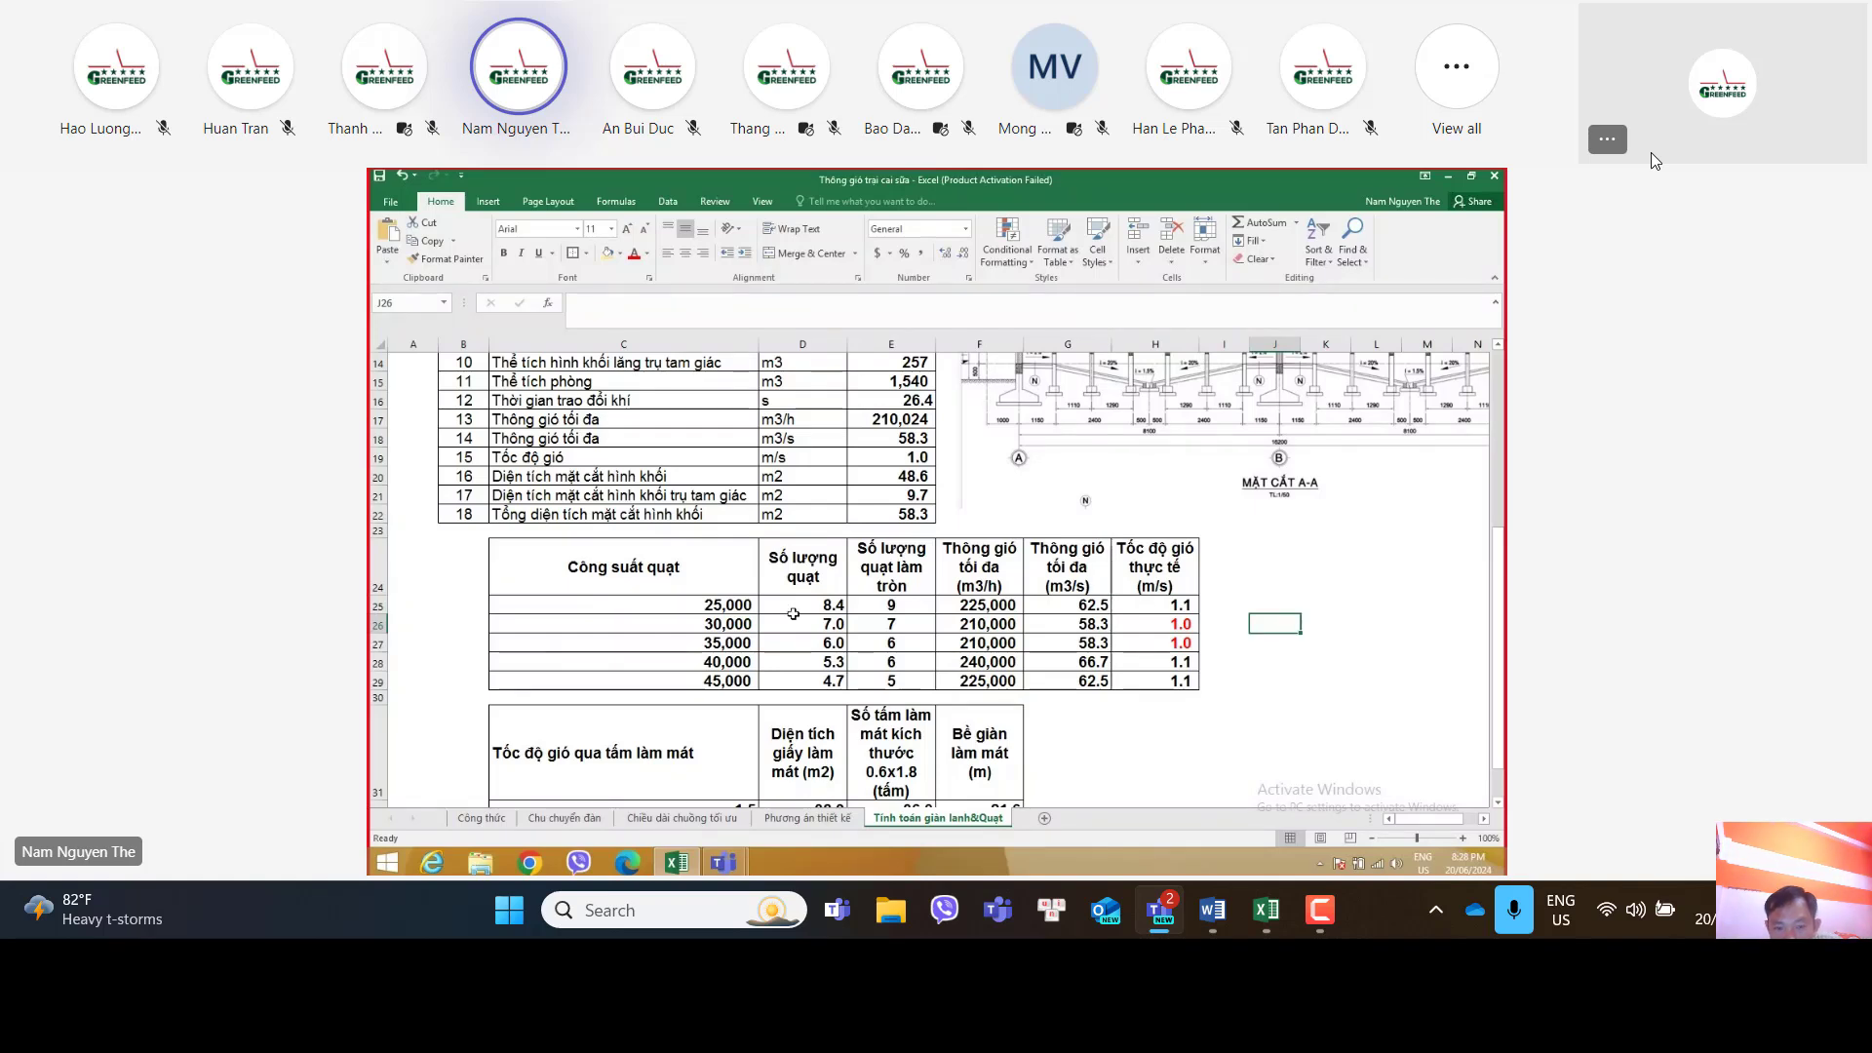
# Step: Highlight the 30,000 and 35,000 fan capacity rows, C26:H27, with a light gold fill
pyautogui.click(727, 624)
pyautogui.hotkey('shift', 'Down')
pyautogui.hotkey('shift', 'Right')
pyautogui.hotkey('shift', 'Right')
pyautogui.hotkey('shift', 'Right')
pyautogui.hotkey('shift', 'Right')
pyautogui.hotkey('shift', 'Right')
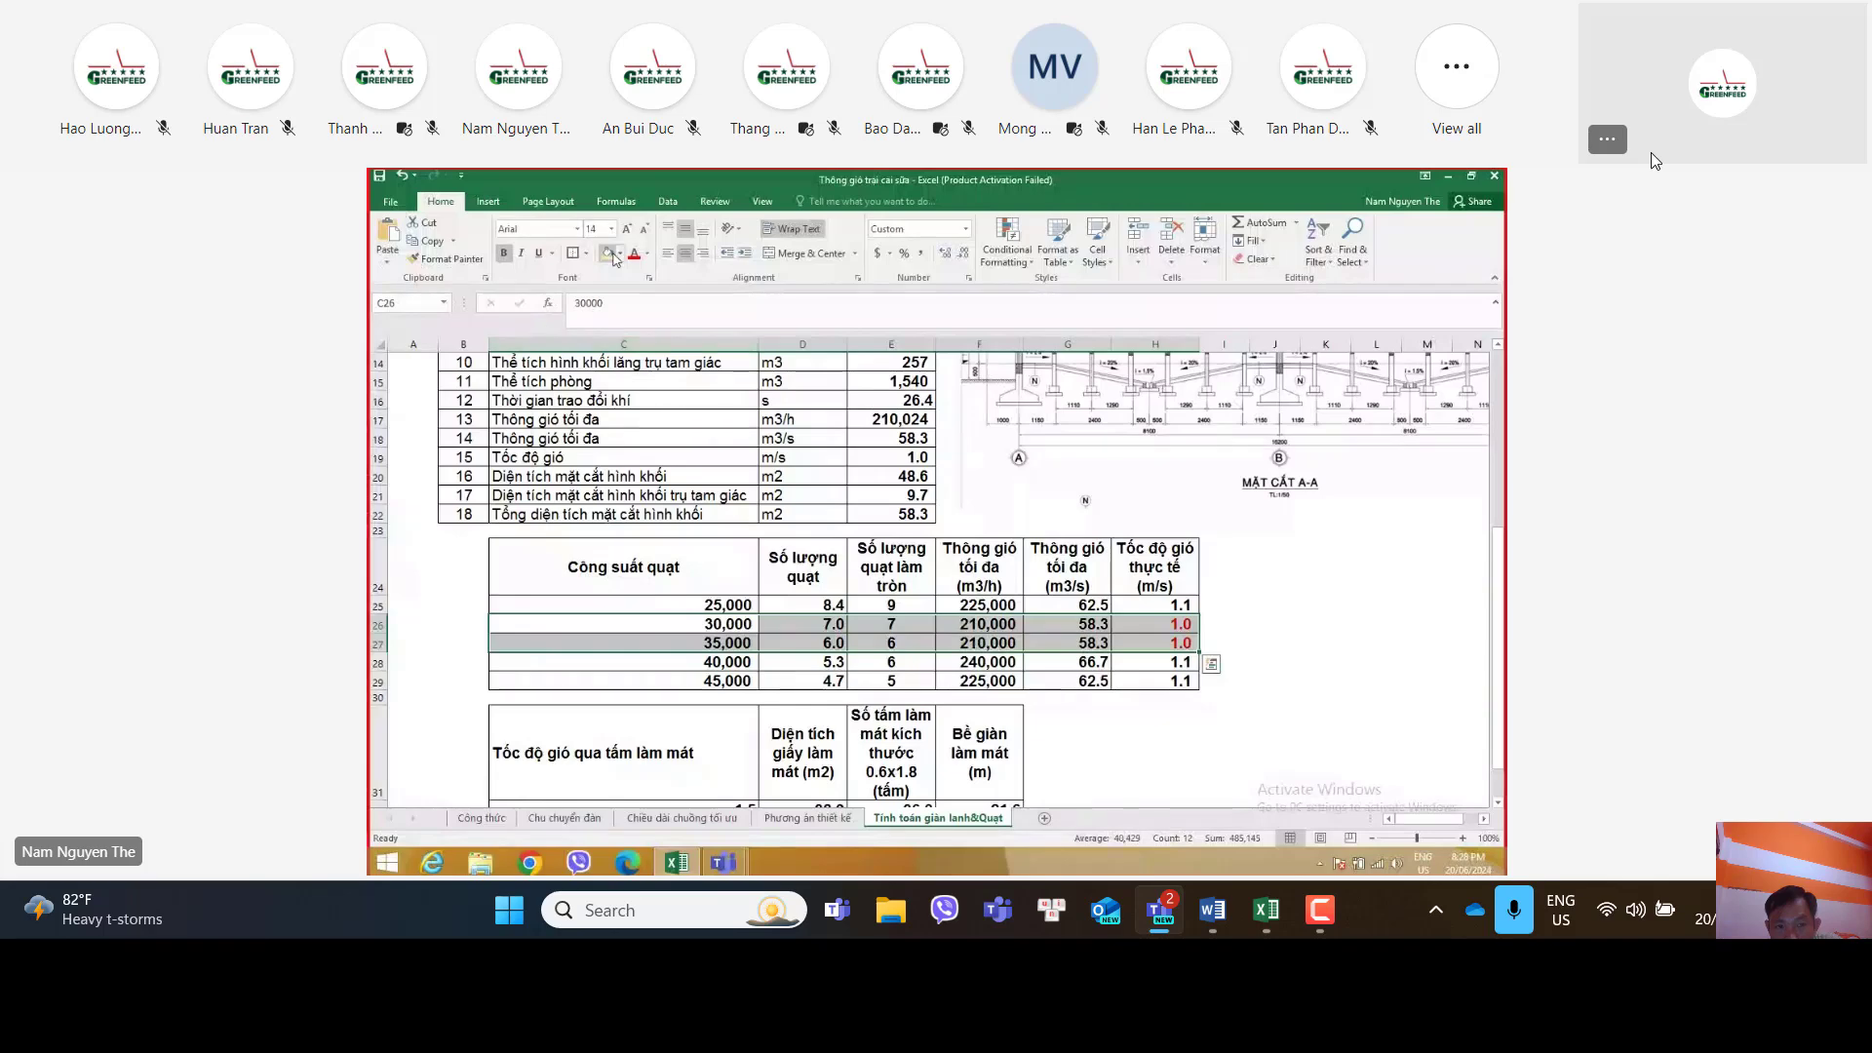
pyautogui.click(607, 254)
pyautogui.click(1255, 658)
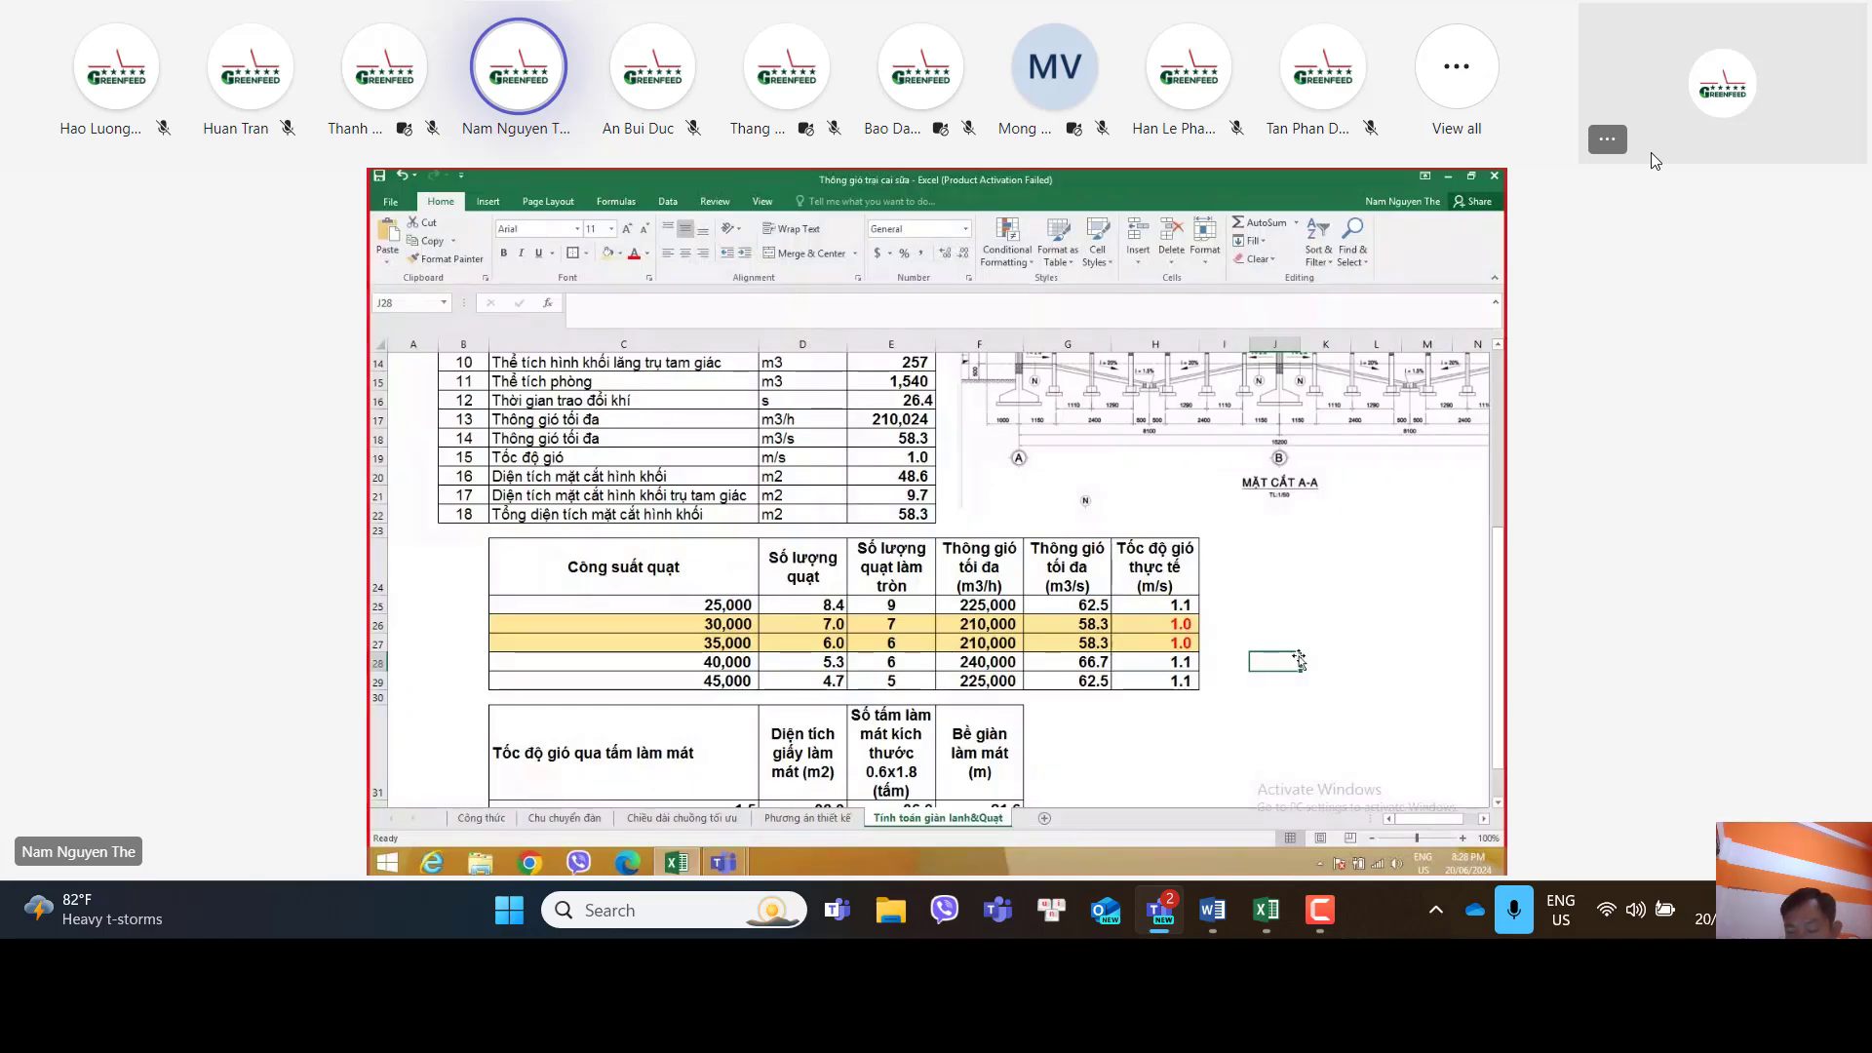
# Step: Review the actual wind speeds and capacities of the two highlighted fan options in rows 26 and 27
pyautogui.press('Left')
pyautogui.press('Left')
pyautogui.press('Up')
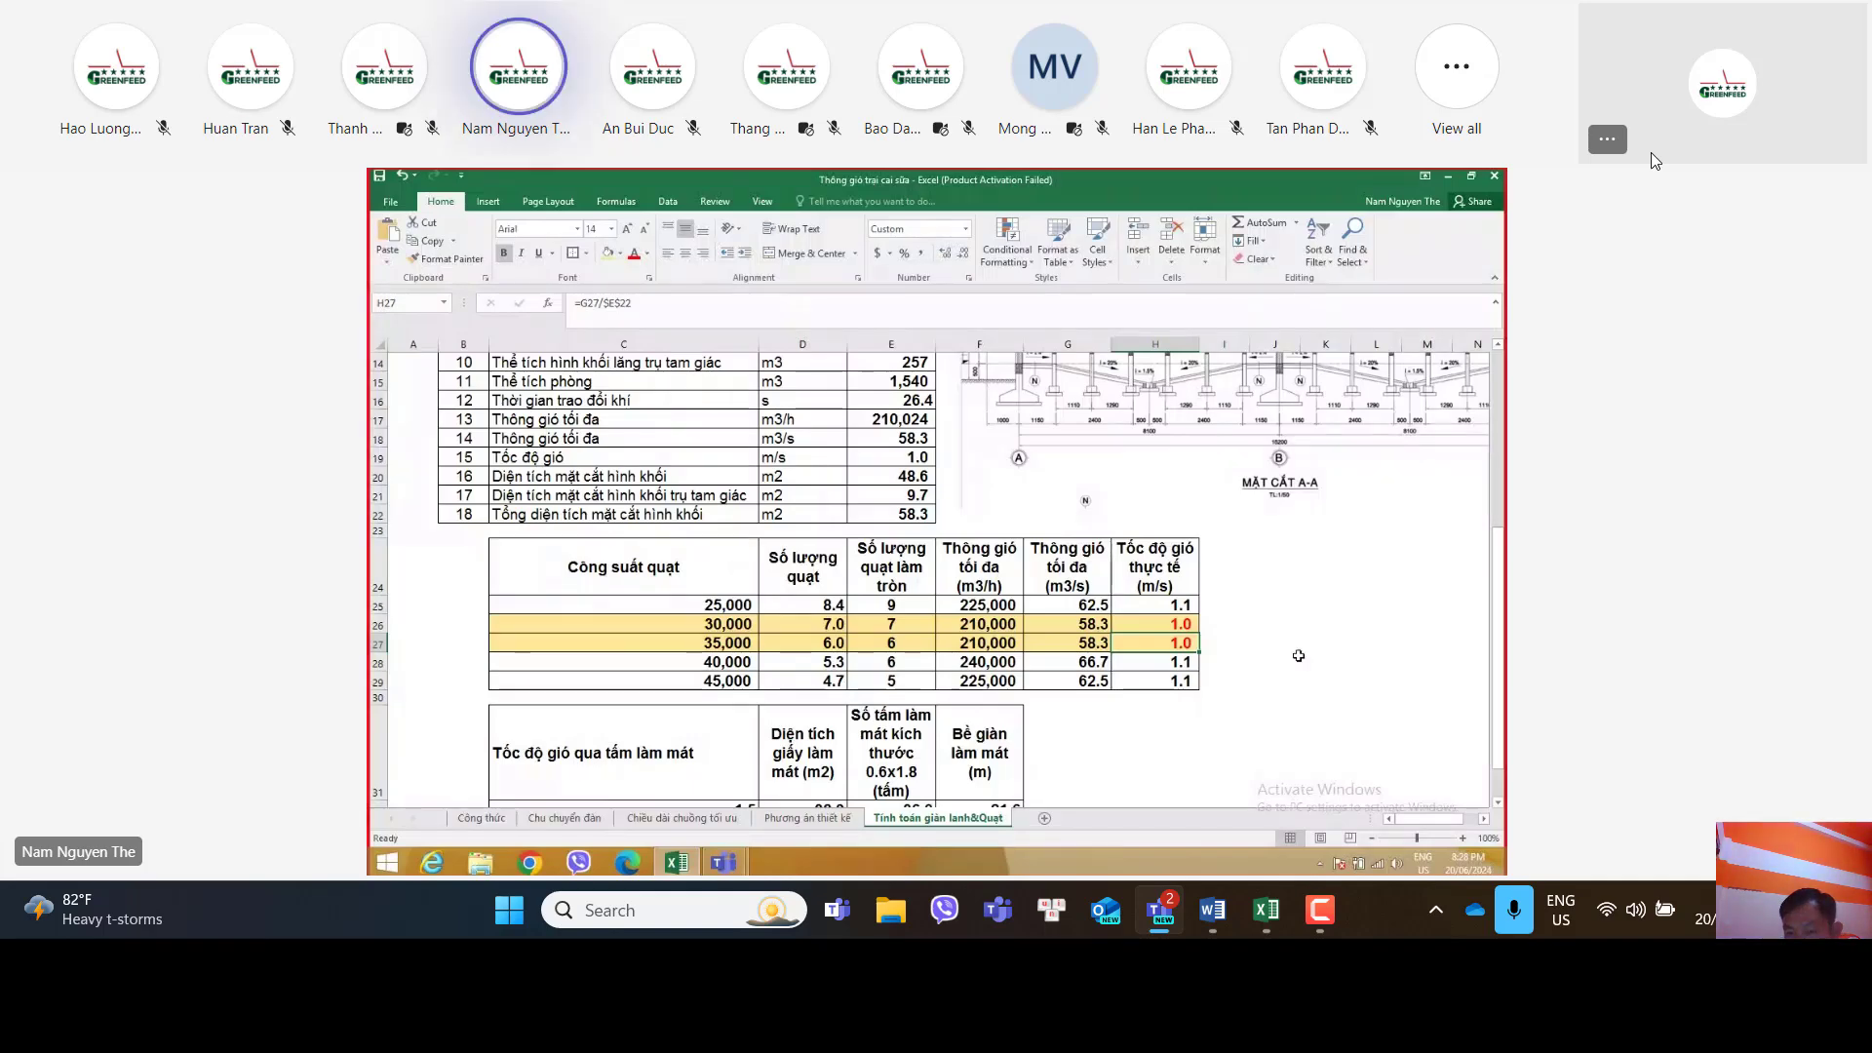
pyautogui.press('Up')
pyautogui.press('Up')
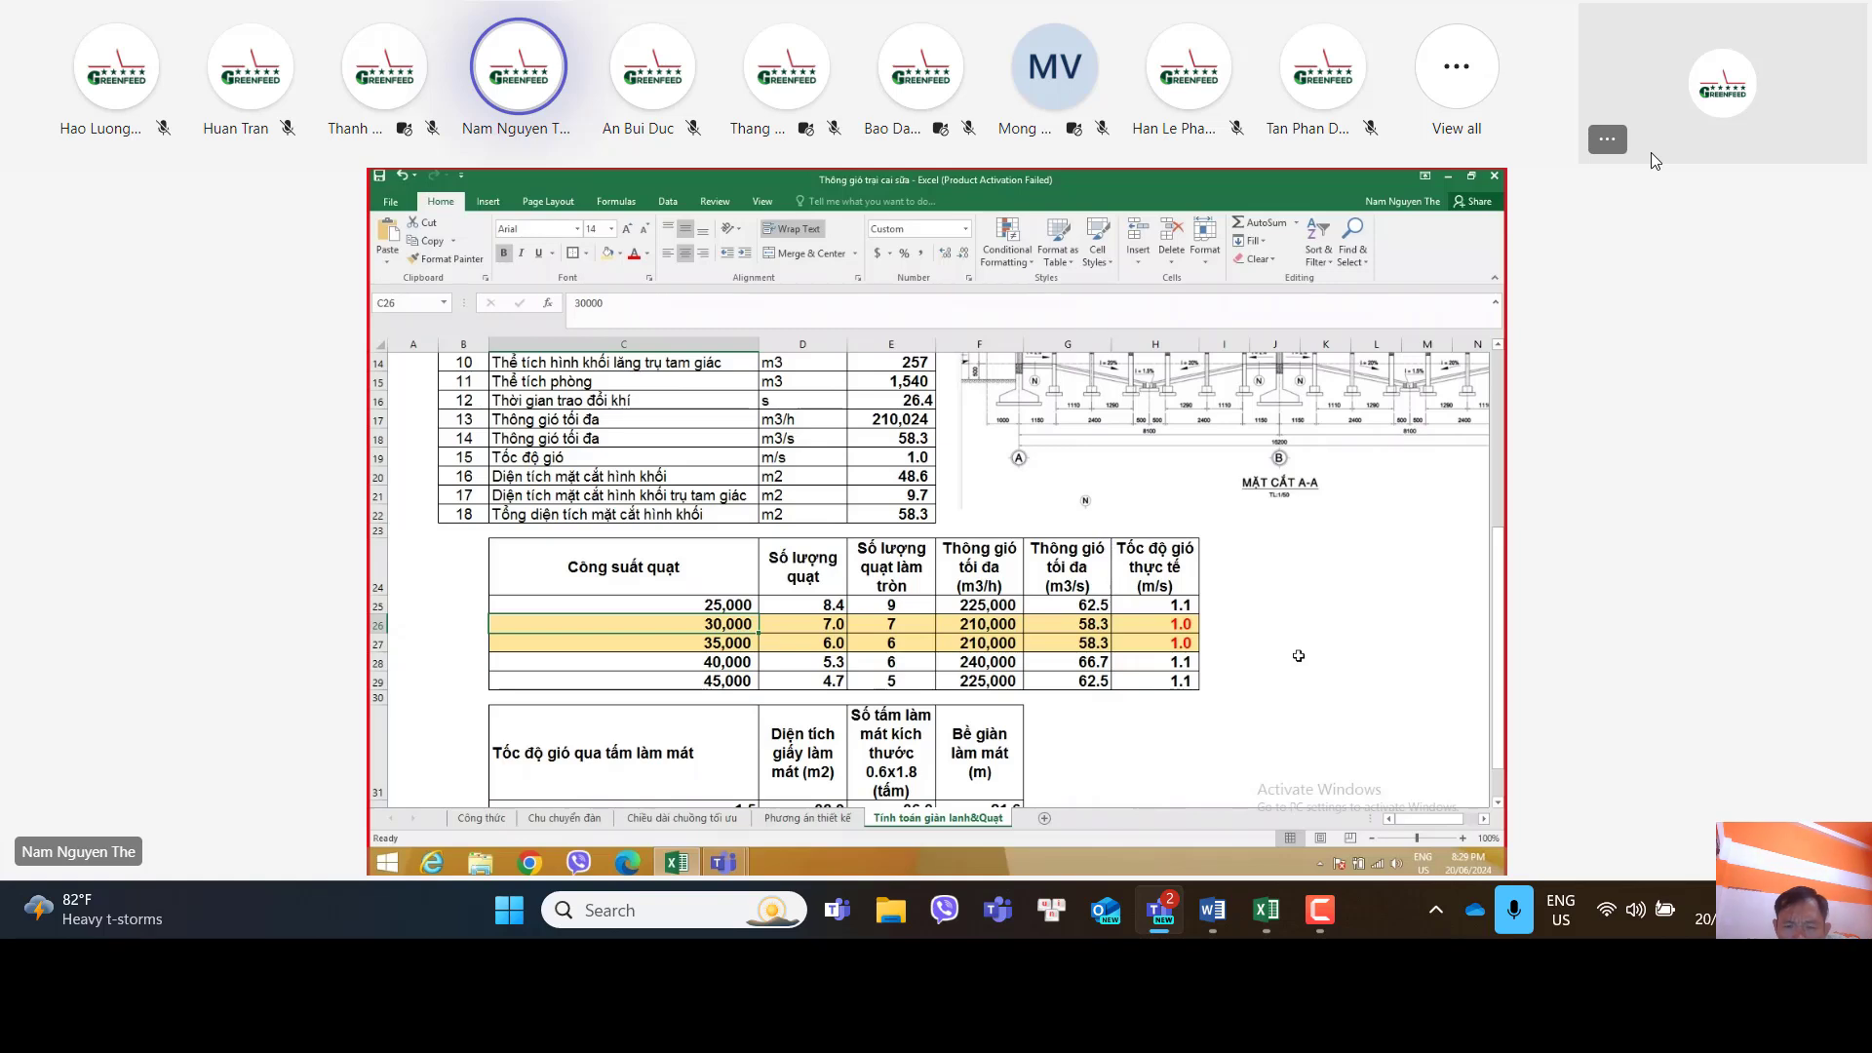
pyautogui.press('Down')
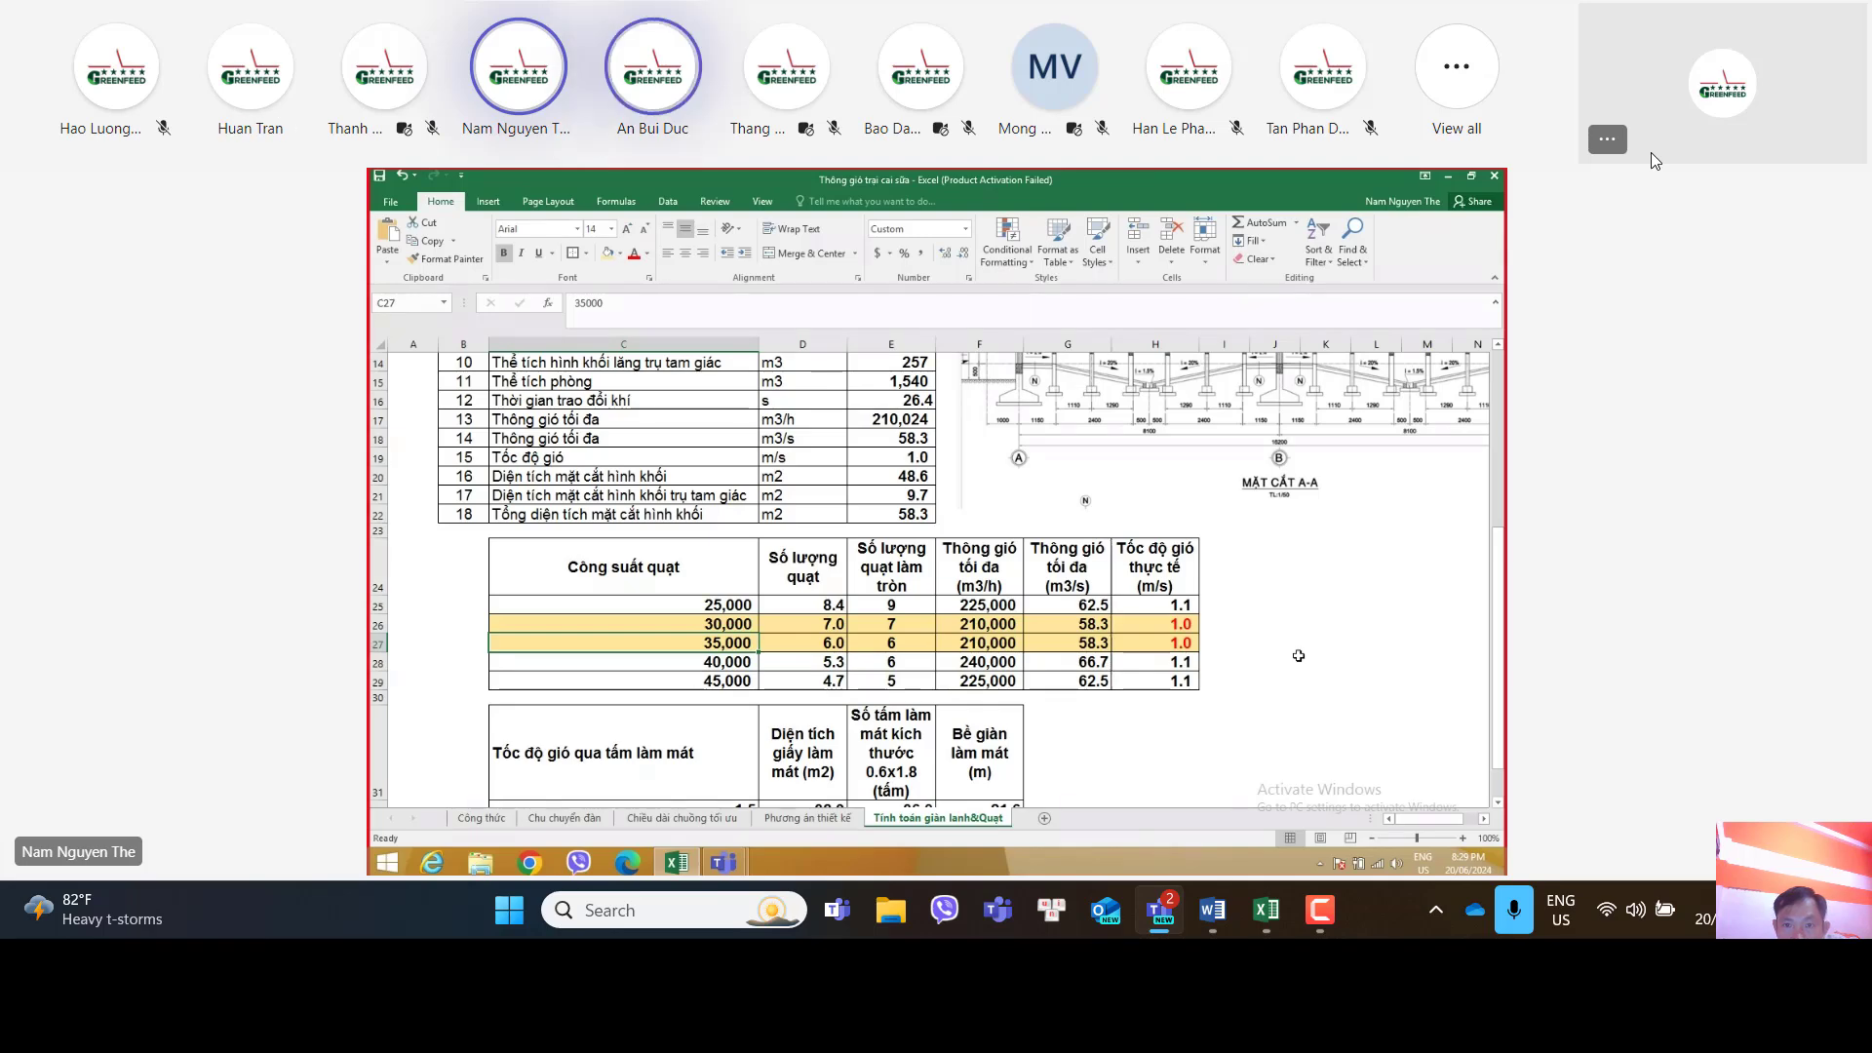
# Step: Examine the "Tốc độ gió qua tấm làm mát" column of the cooling pad table, C31:C33
pyautogui.press('Down')
pyautogui.press('Down')
pyautogui.press('Down')
pyautogui.press('Down')
pyautogui.press('Down')
pyautogui.press('Down')
pyautogui.press('Down')
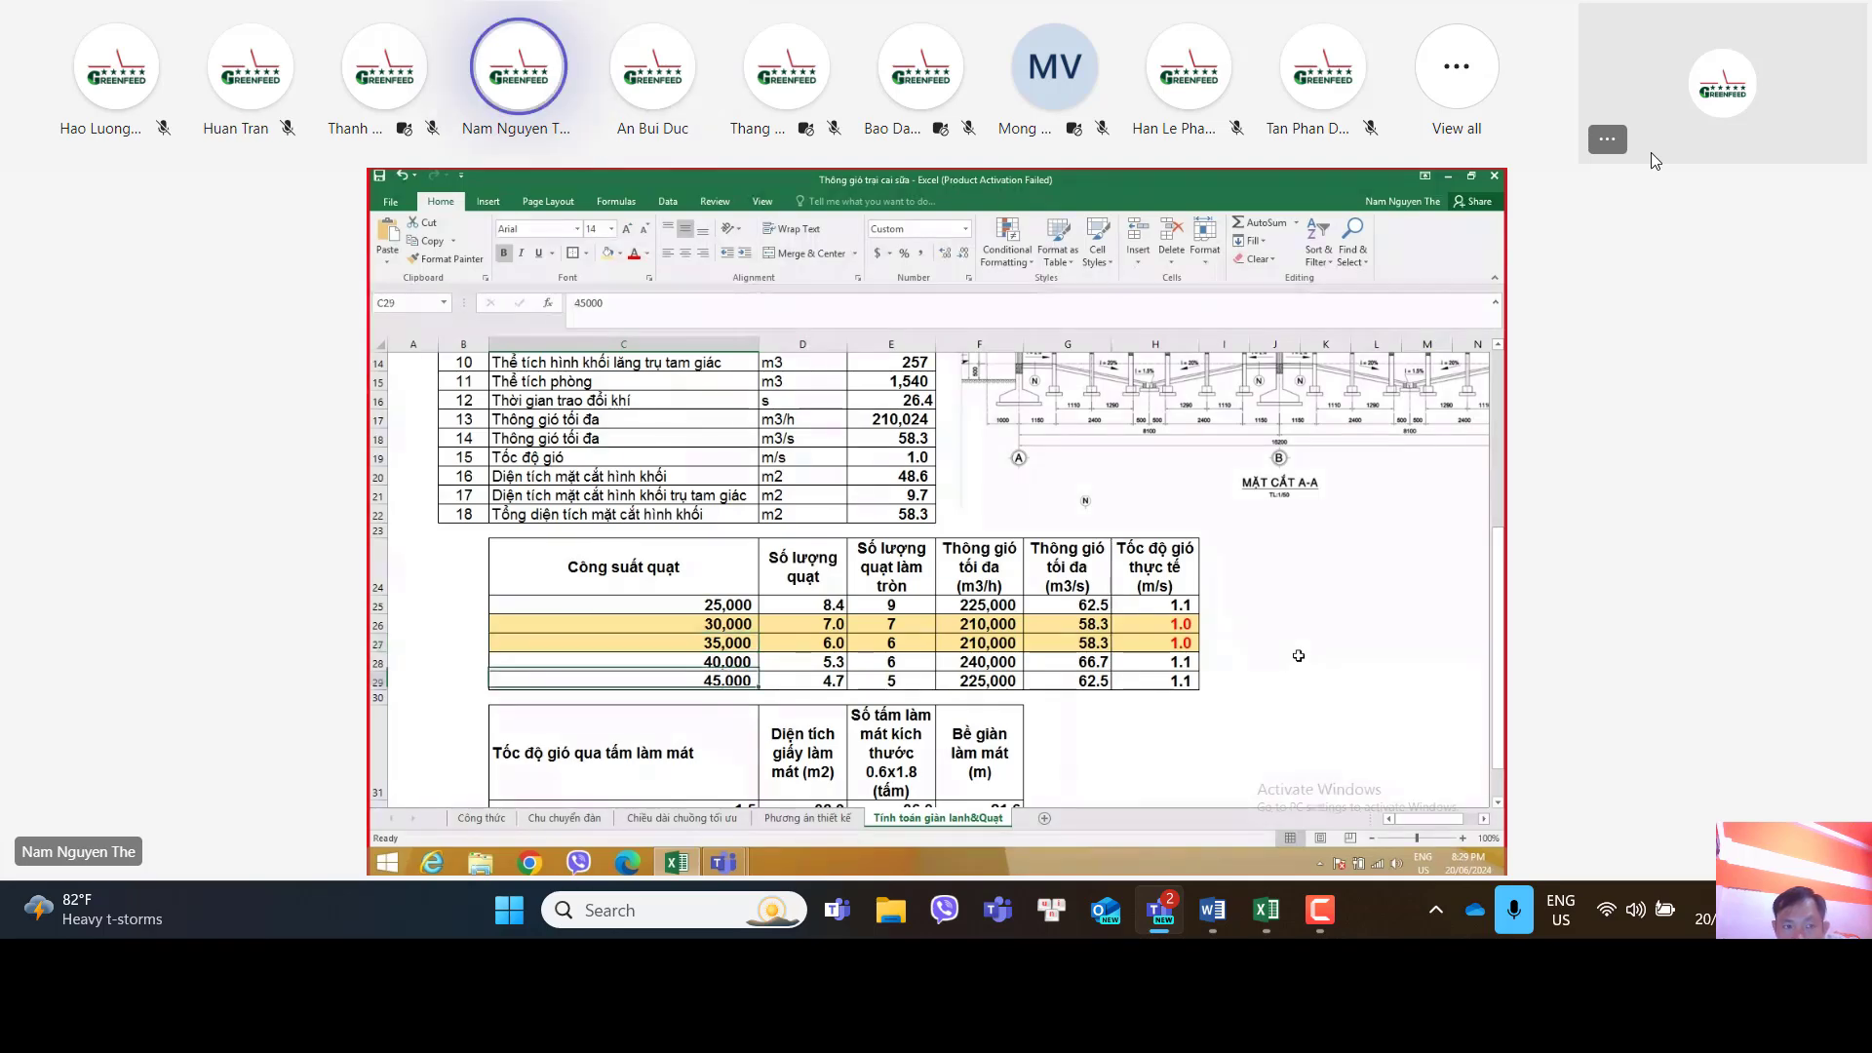
pyautogui.press('Up')
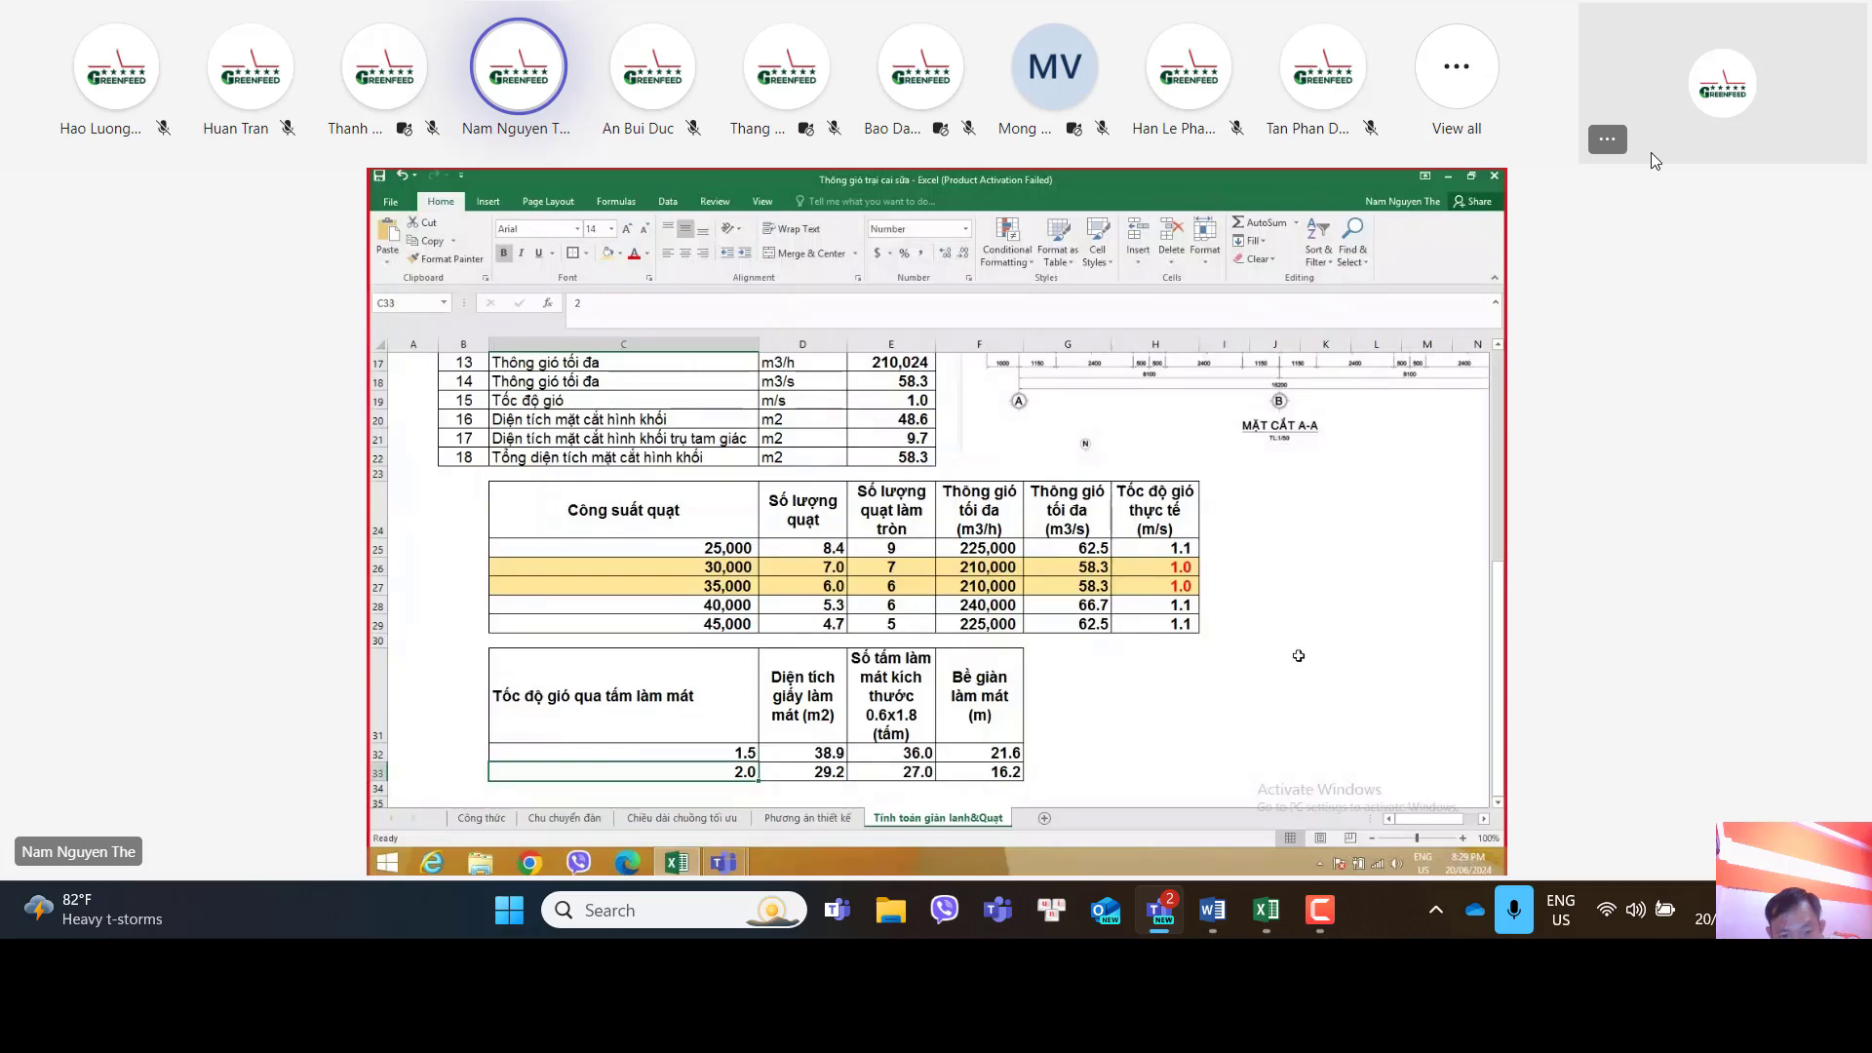
pyautogui.press('Up')
pyautogui.press('Up')
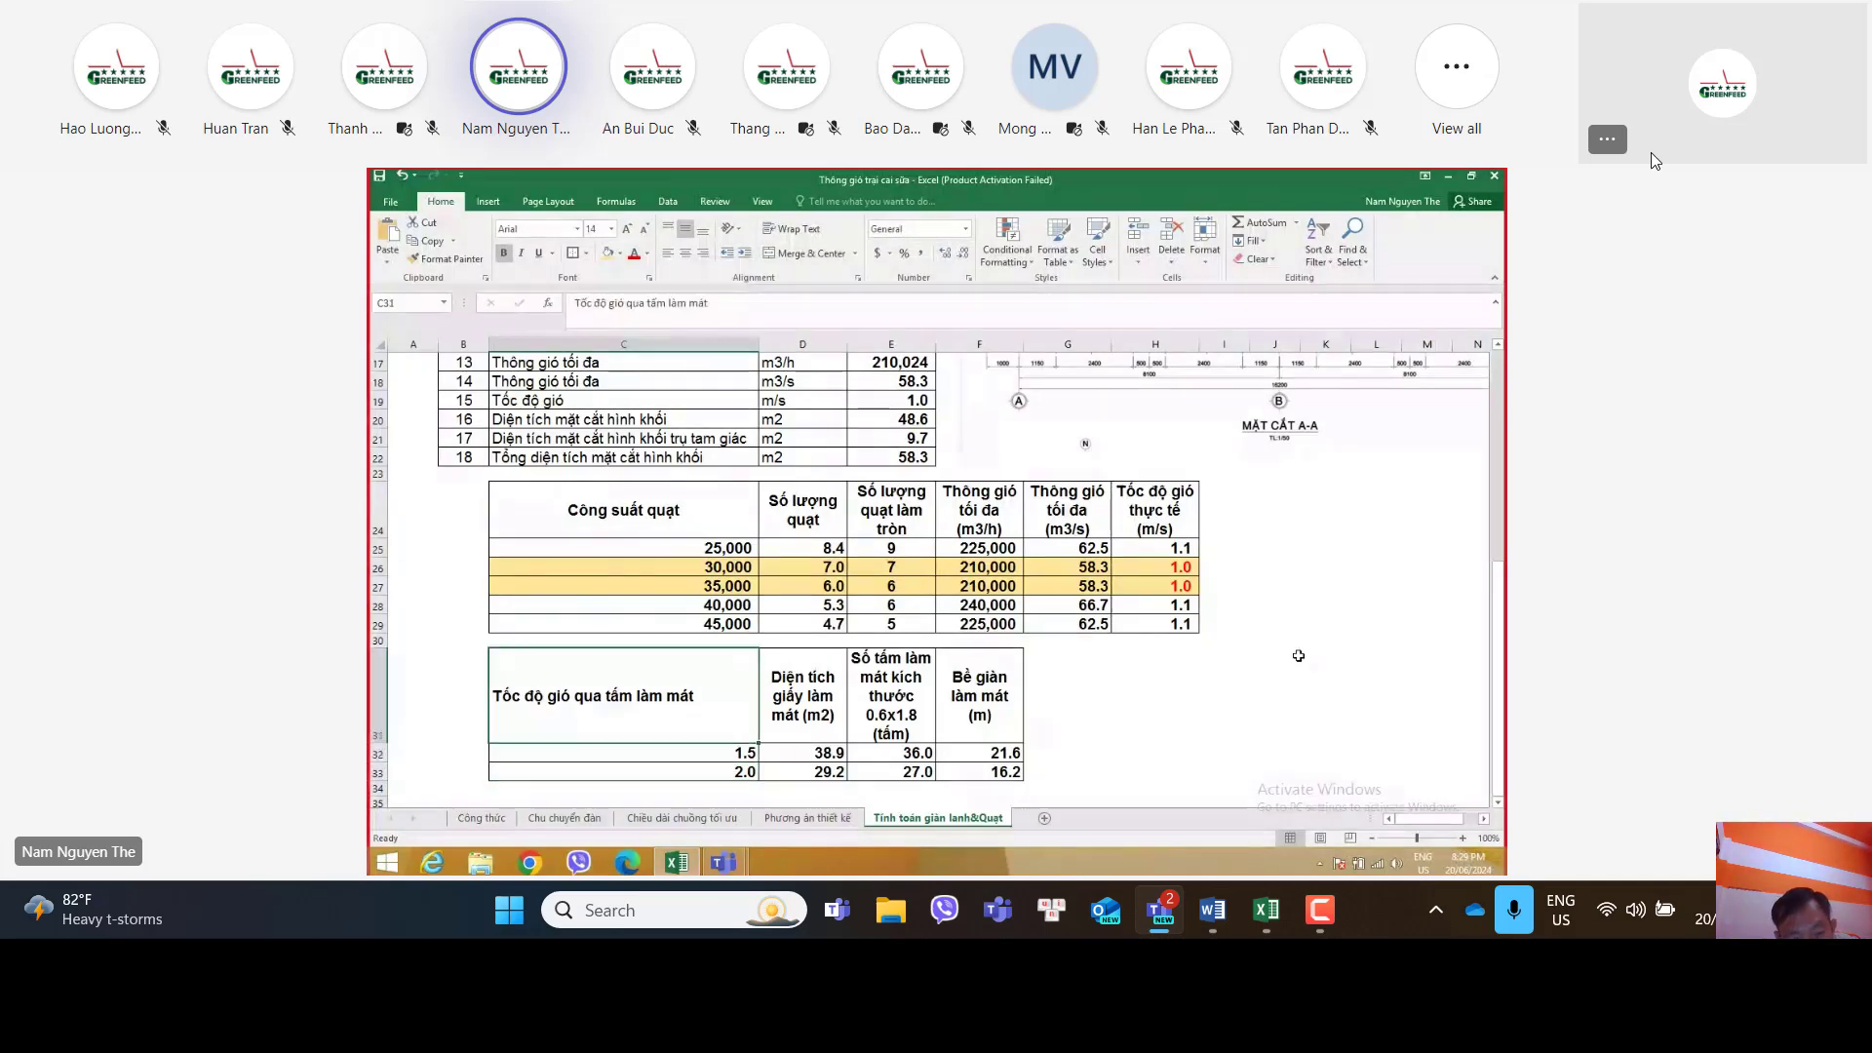
pyautogui.press('Down')
pyautogui.press('Down')
pyautogui.press('Up')
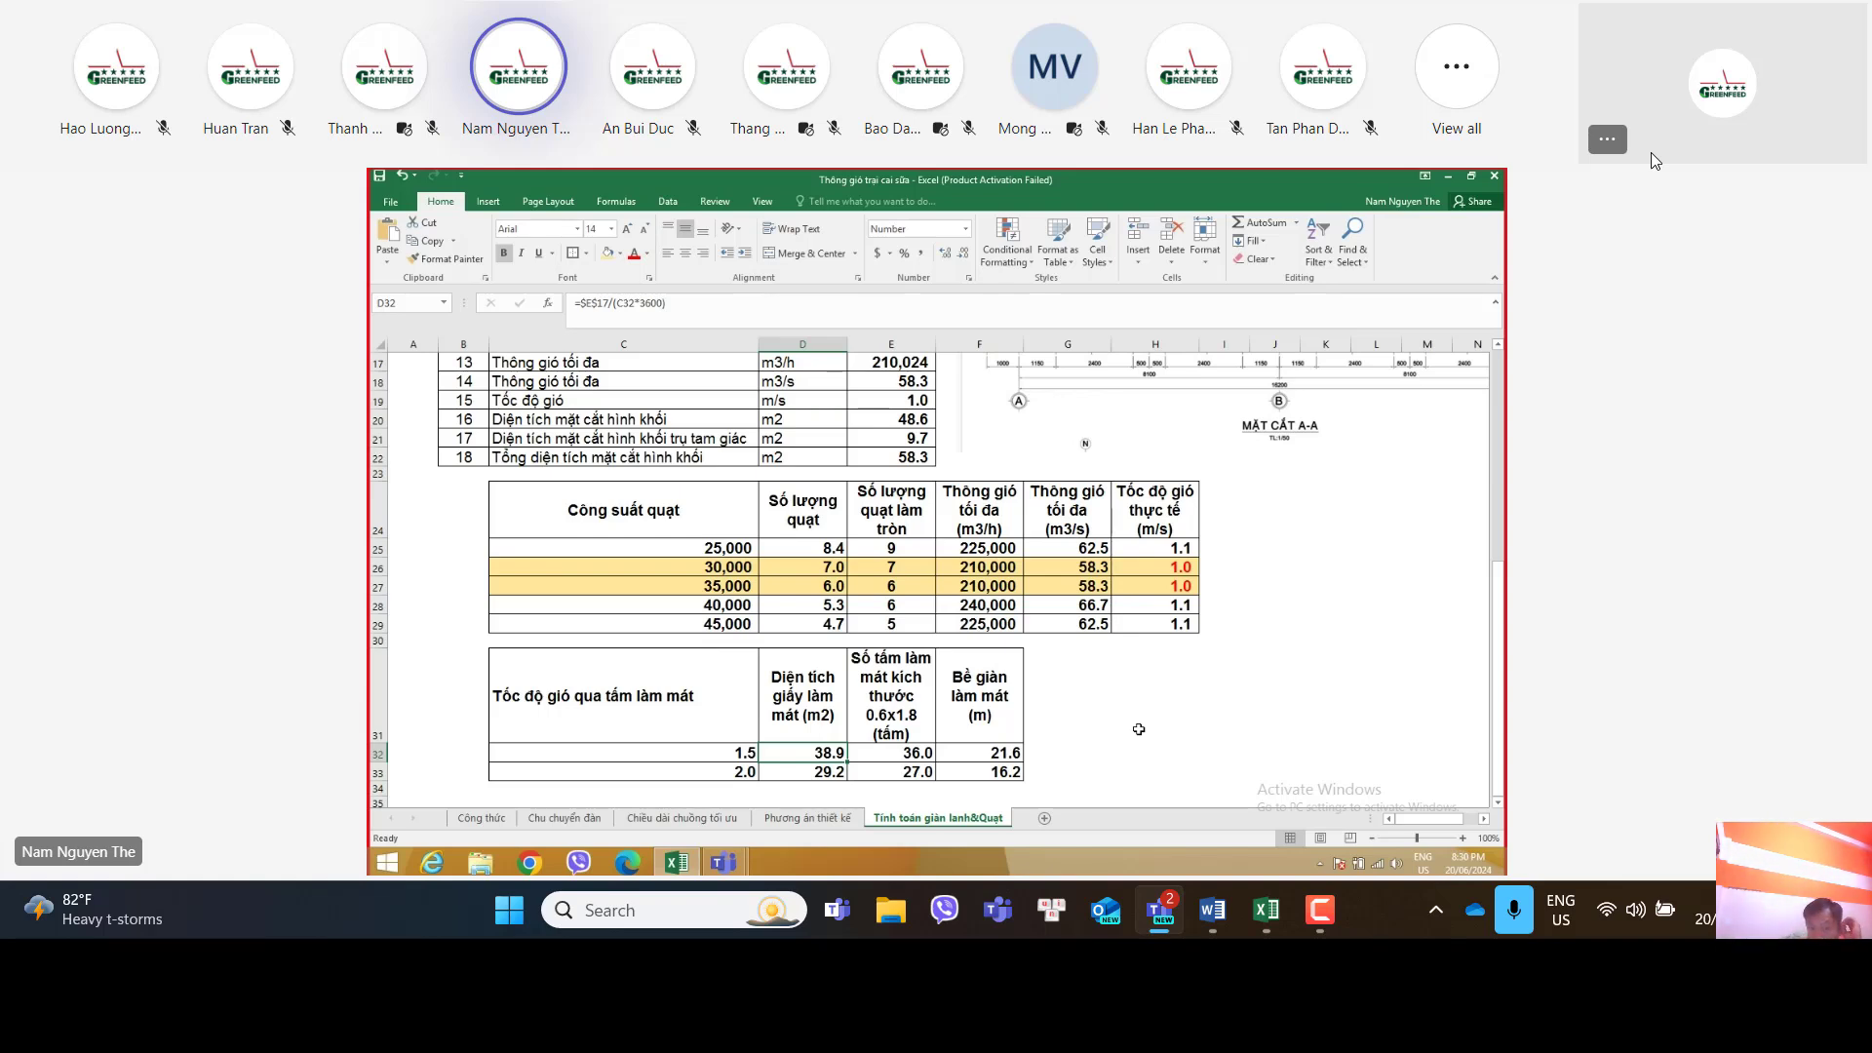
# Step: Inspect the cooling pad area formulas for both air speeds in D32 and D33
pyautogui.press('Down')
pyautogui.press('Left')
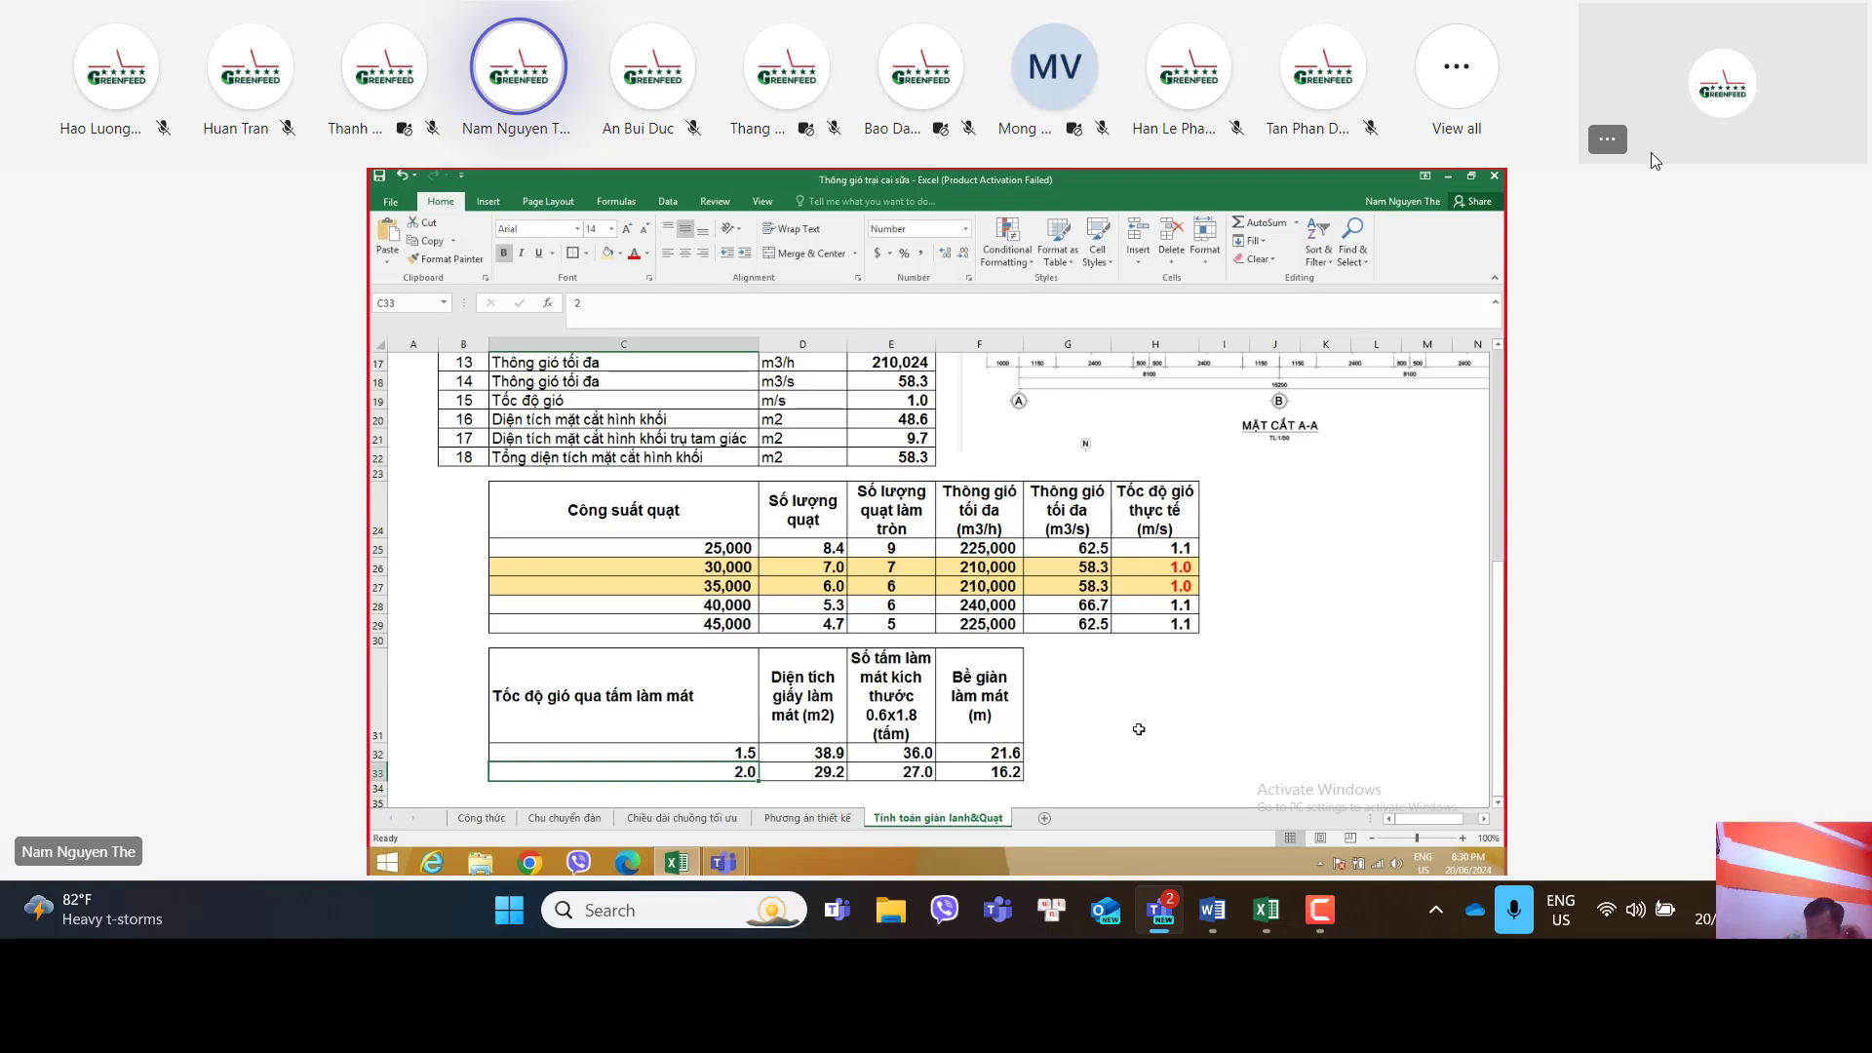
pyautogui.press('Right')
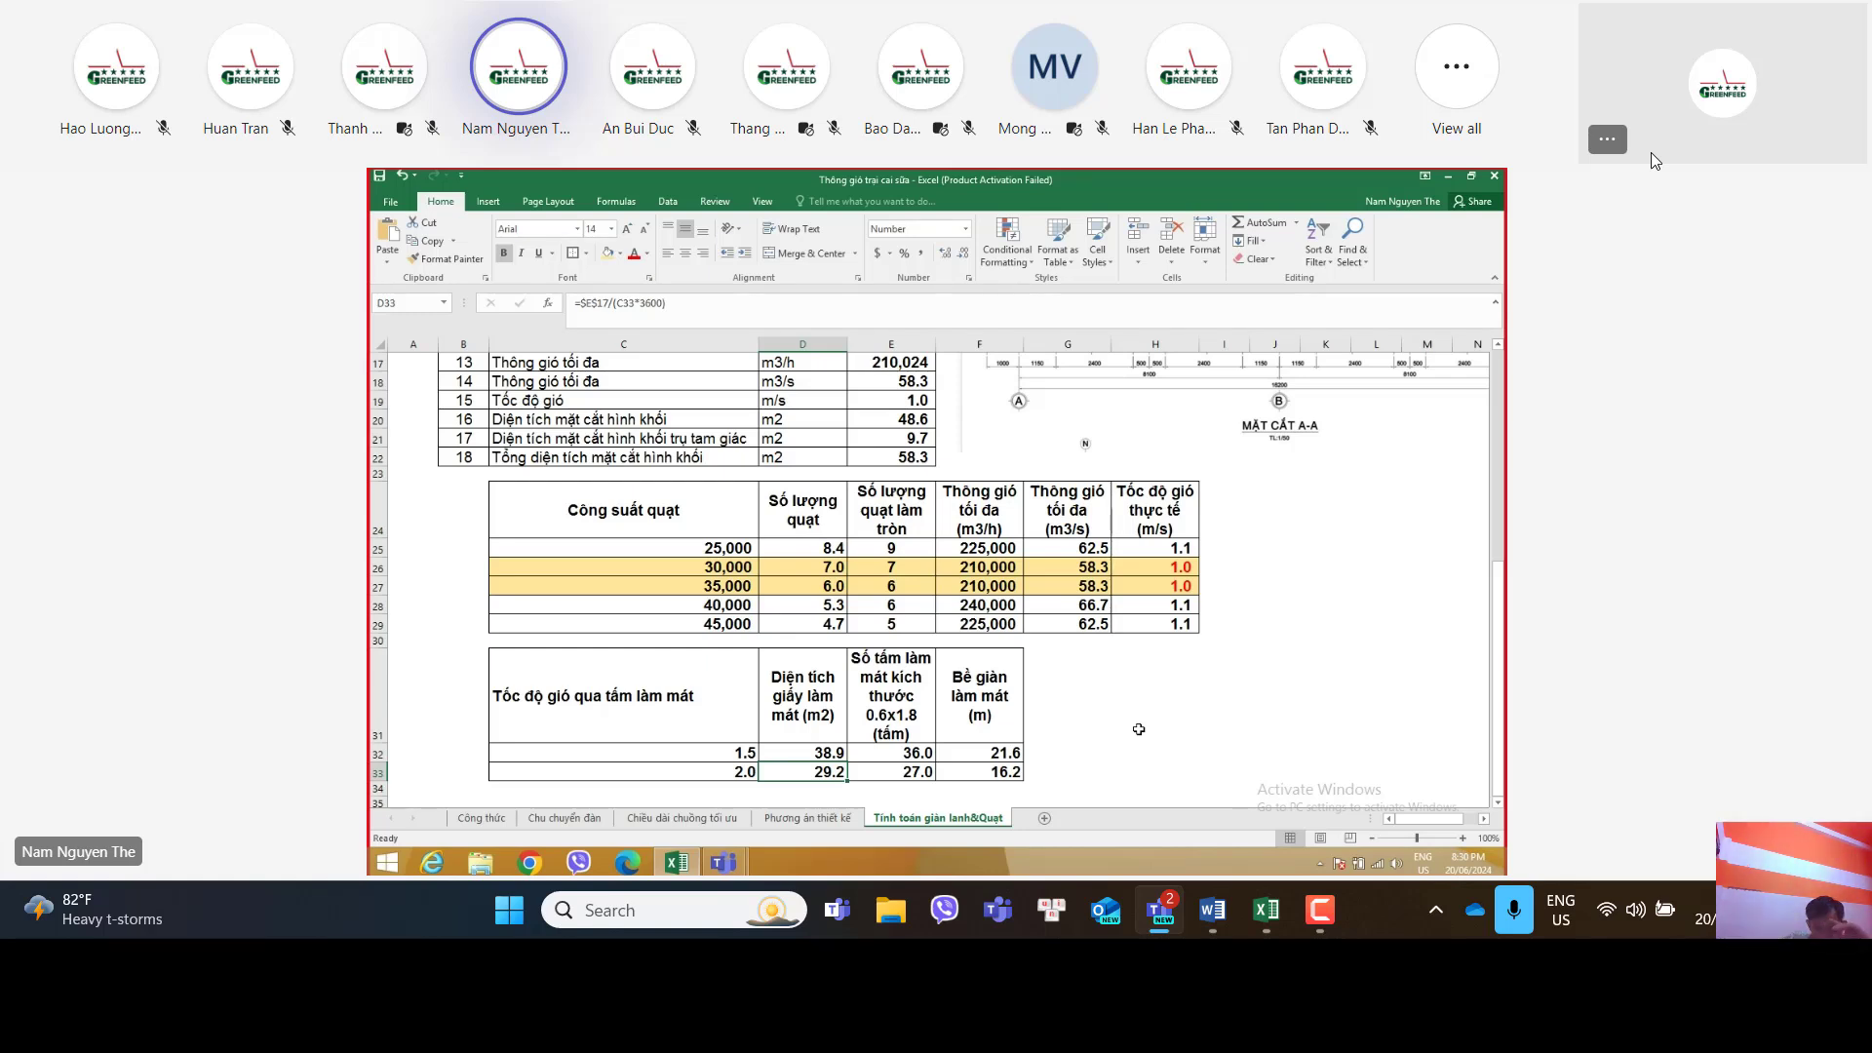
pyautogui.press('Up')
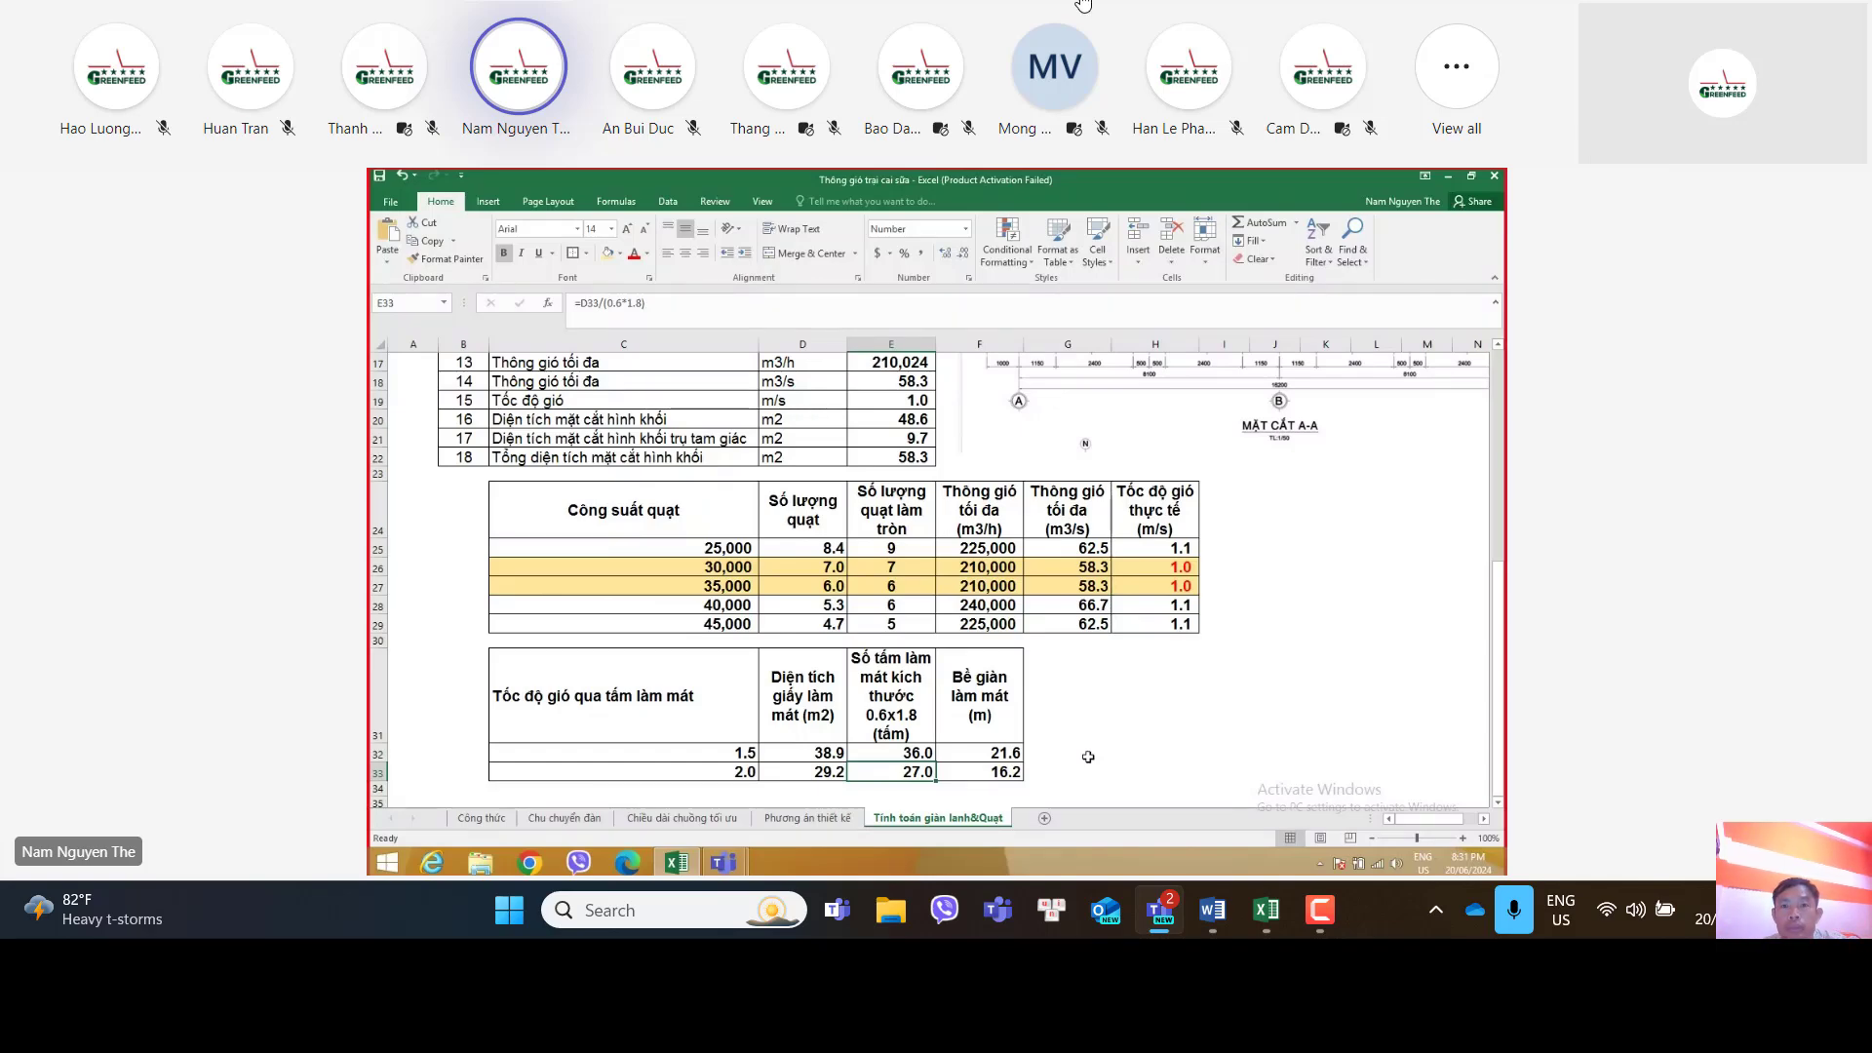
# Step: Send the presenter a meeting chat message: "CHO AE XIN LẠI FILE ĐỂ TÌM HIỂU KỶ HƠN CÁC CÔNG THỨC TÍNH VỚI Ạ. THANKS !"
pyautogui.click(1141, 20)
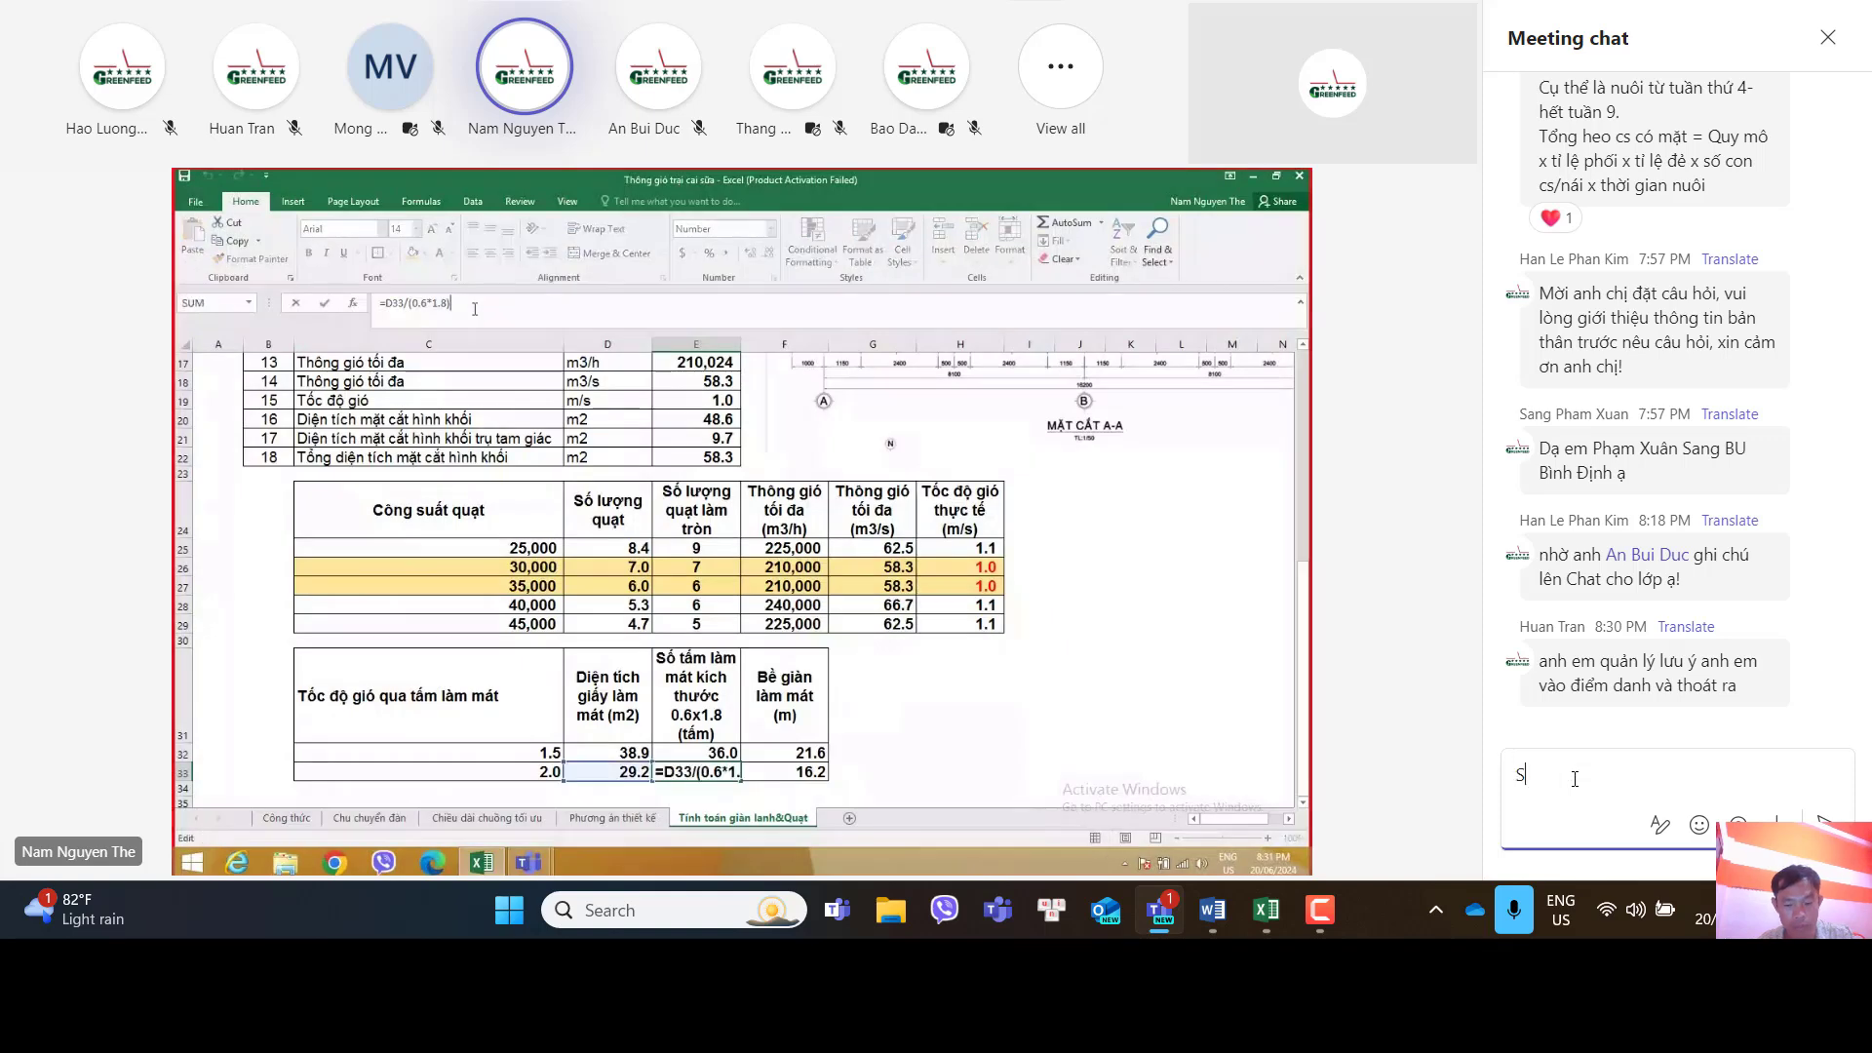
pyautogui.write('SẾP NAM')
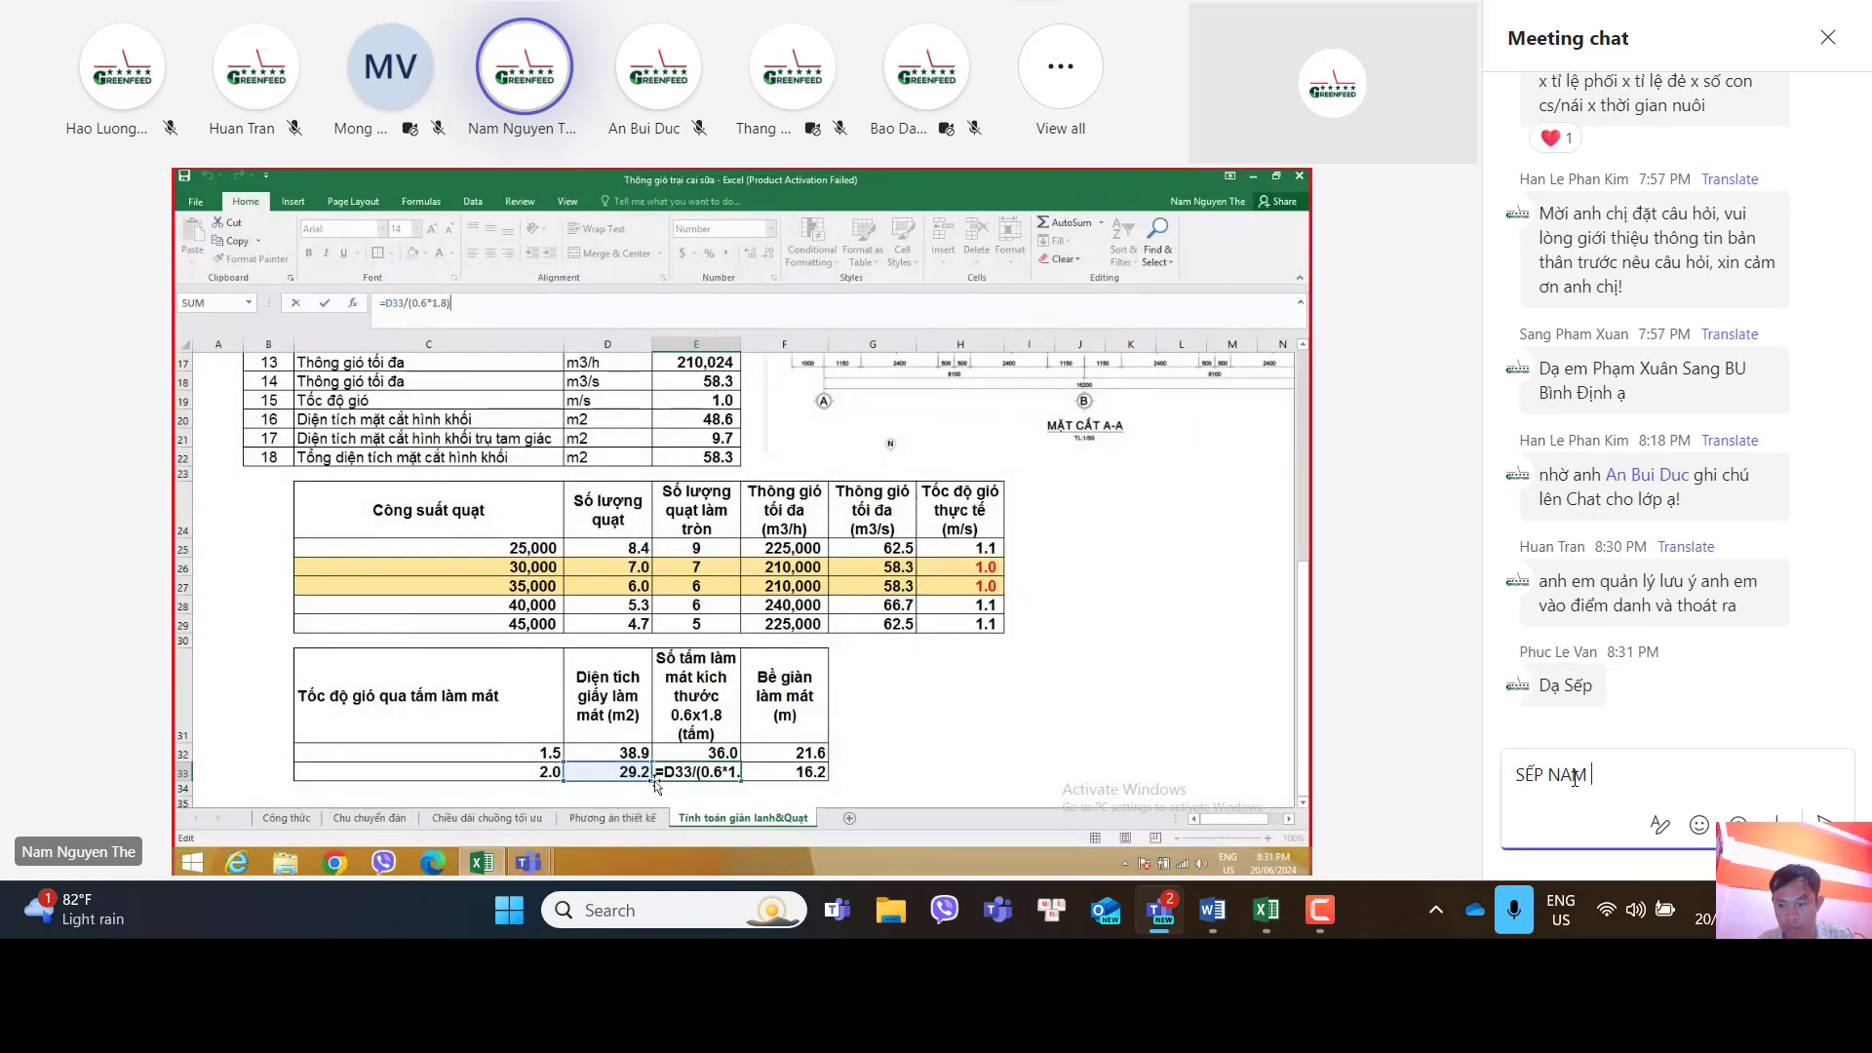
pyautogui.write(' CHO')
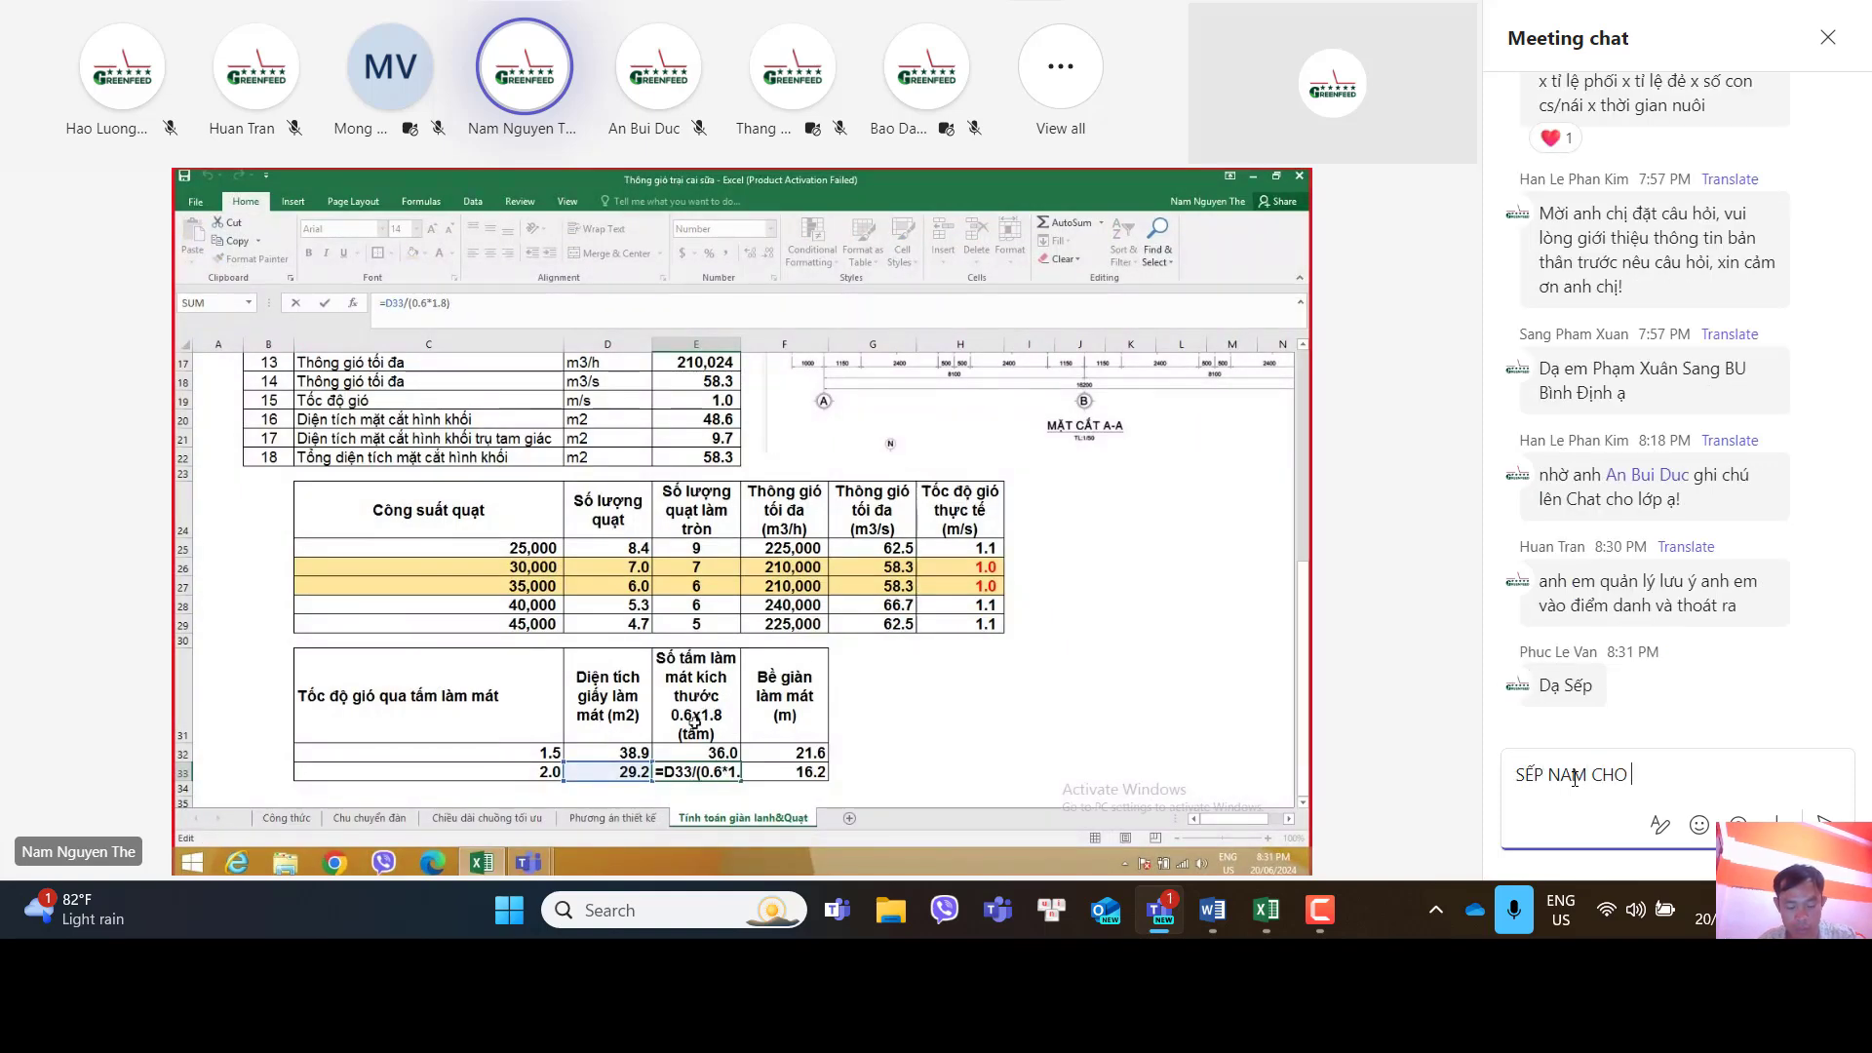
pyautogui.write(' XIN')
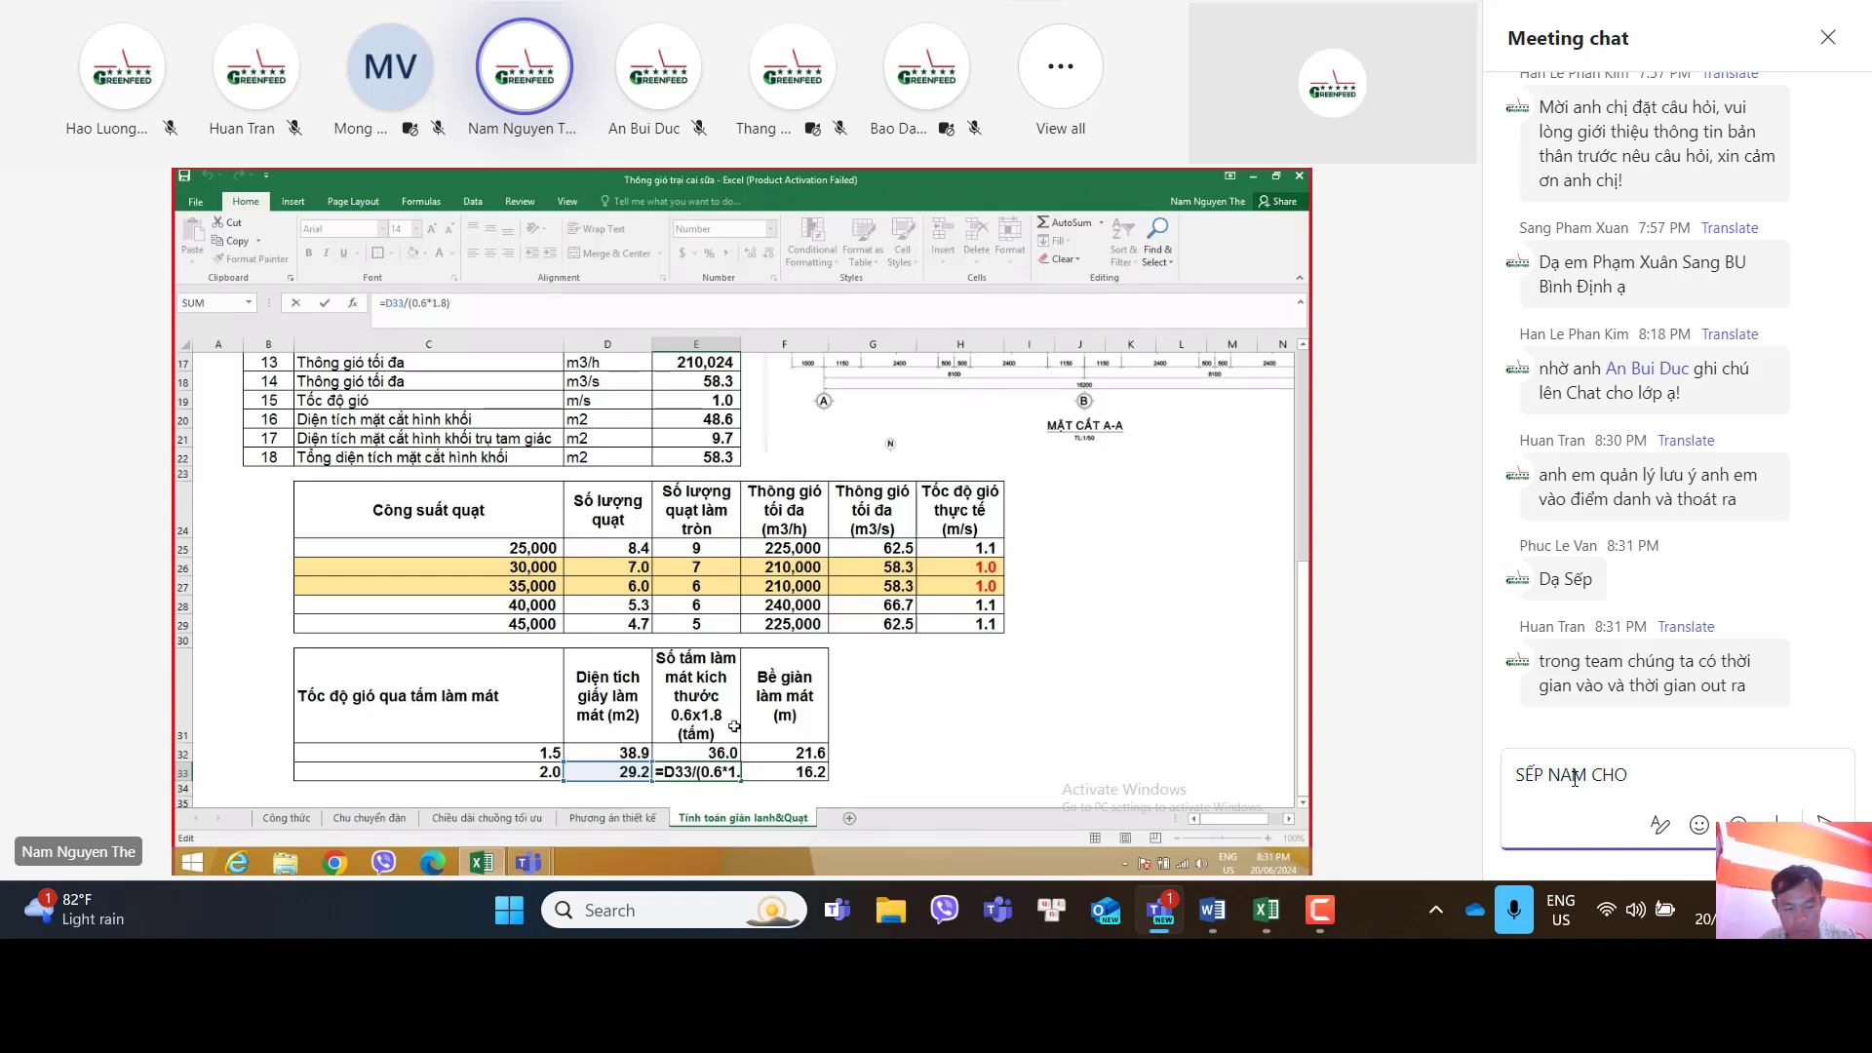
pyautogui.write('IN LẠI F')
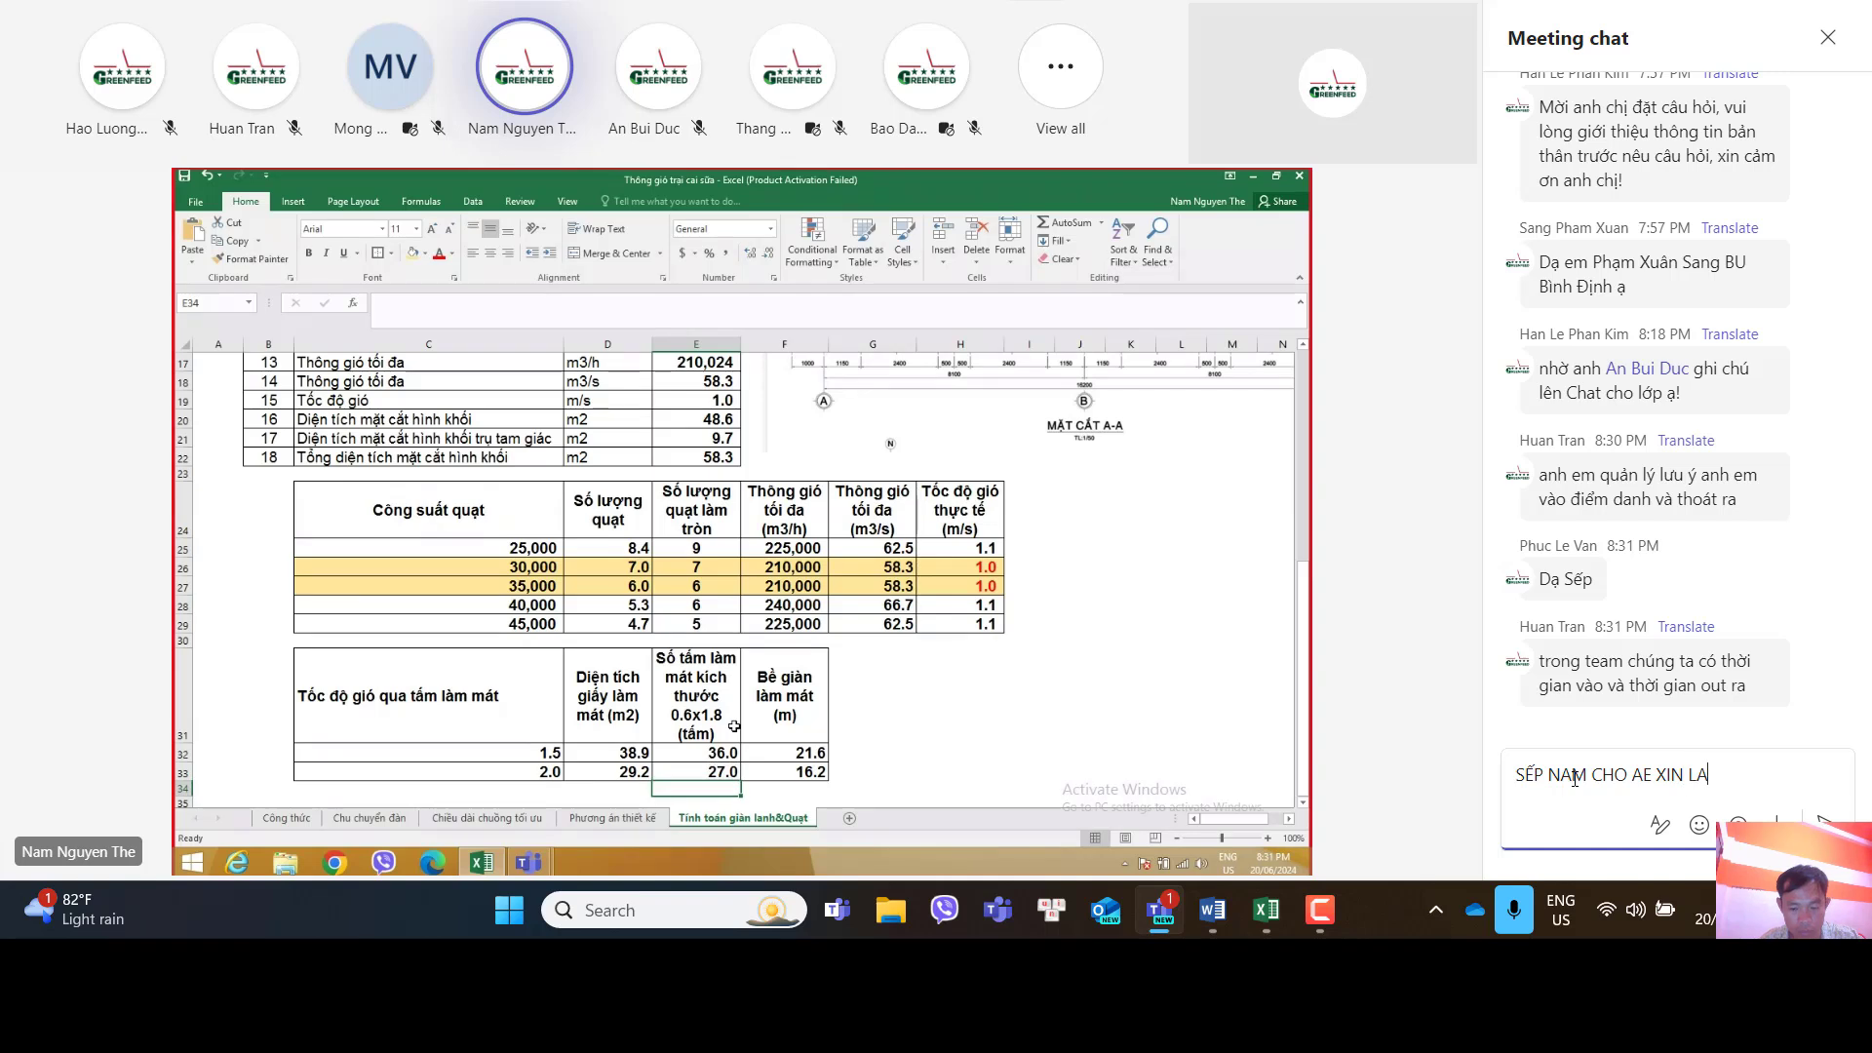
pyautogui.write('ILE')
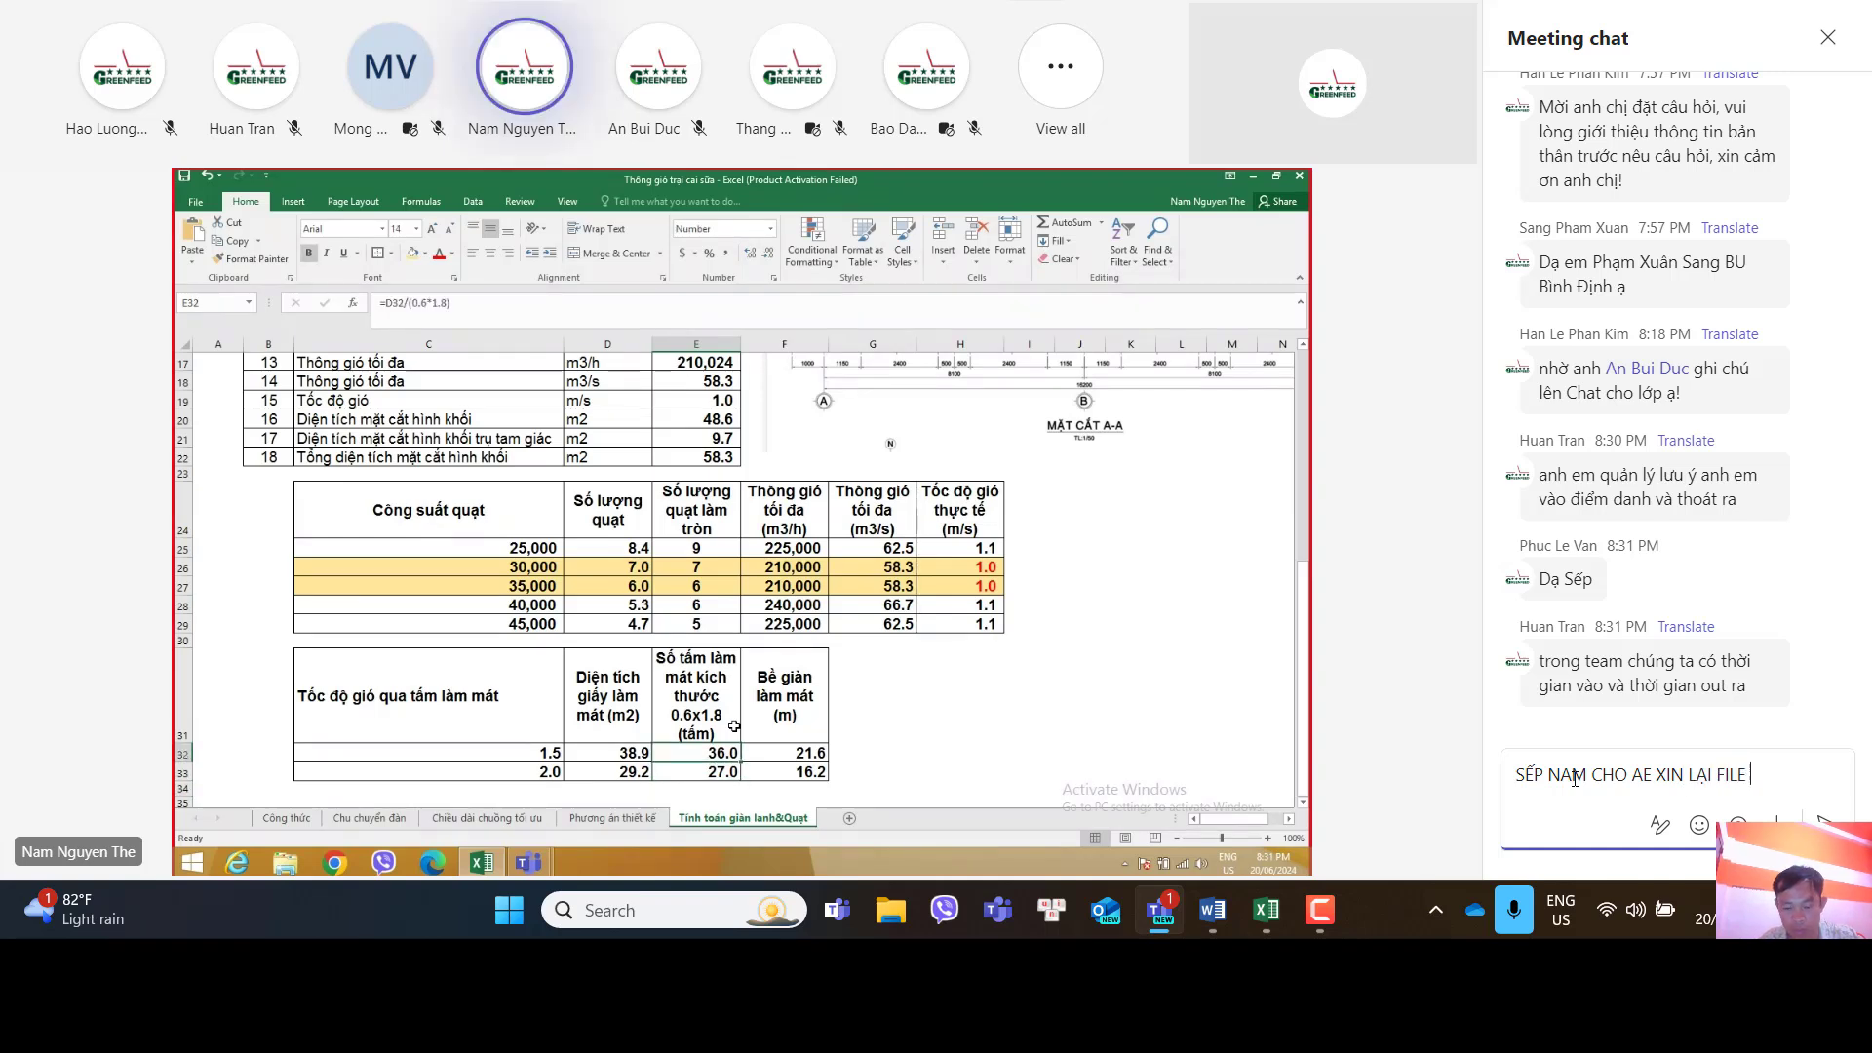
pyautogui.write(' ĐỂ')
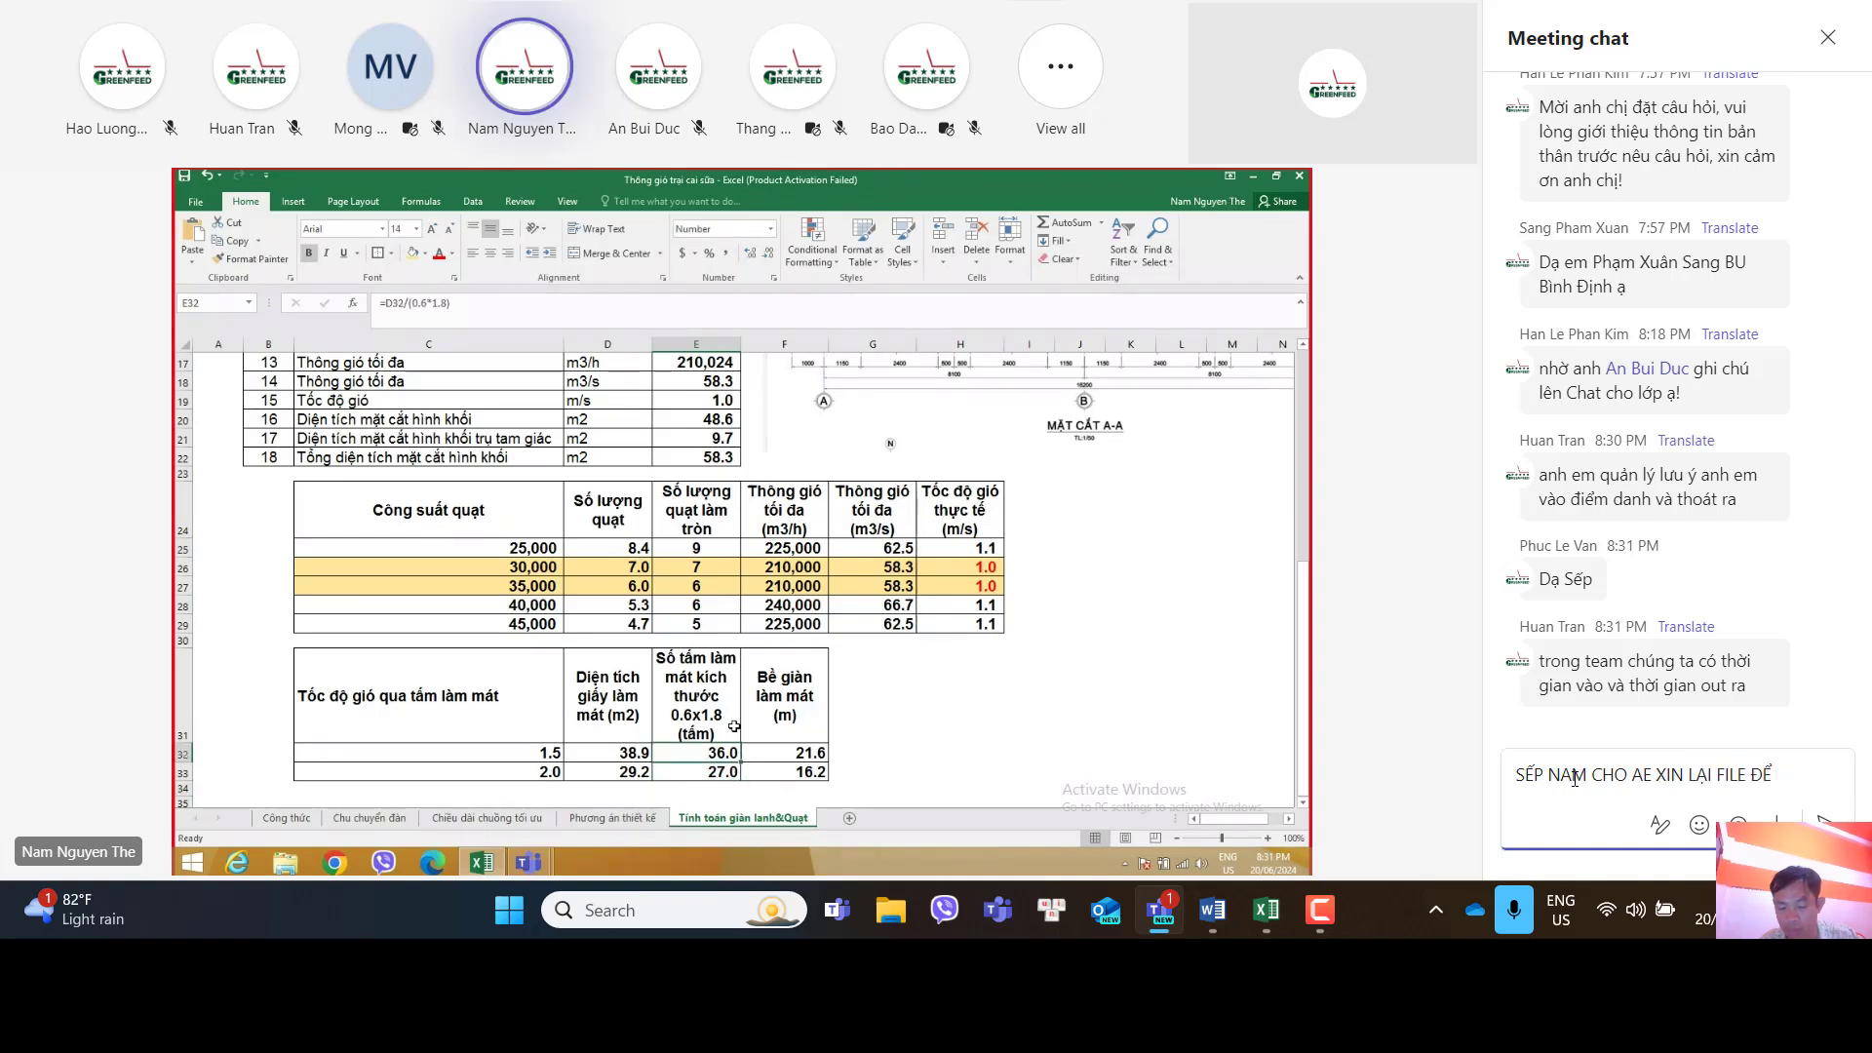
pyautogui.write(' TÌM HOE')
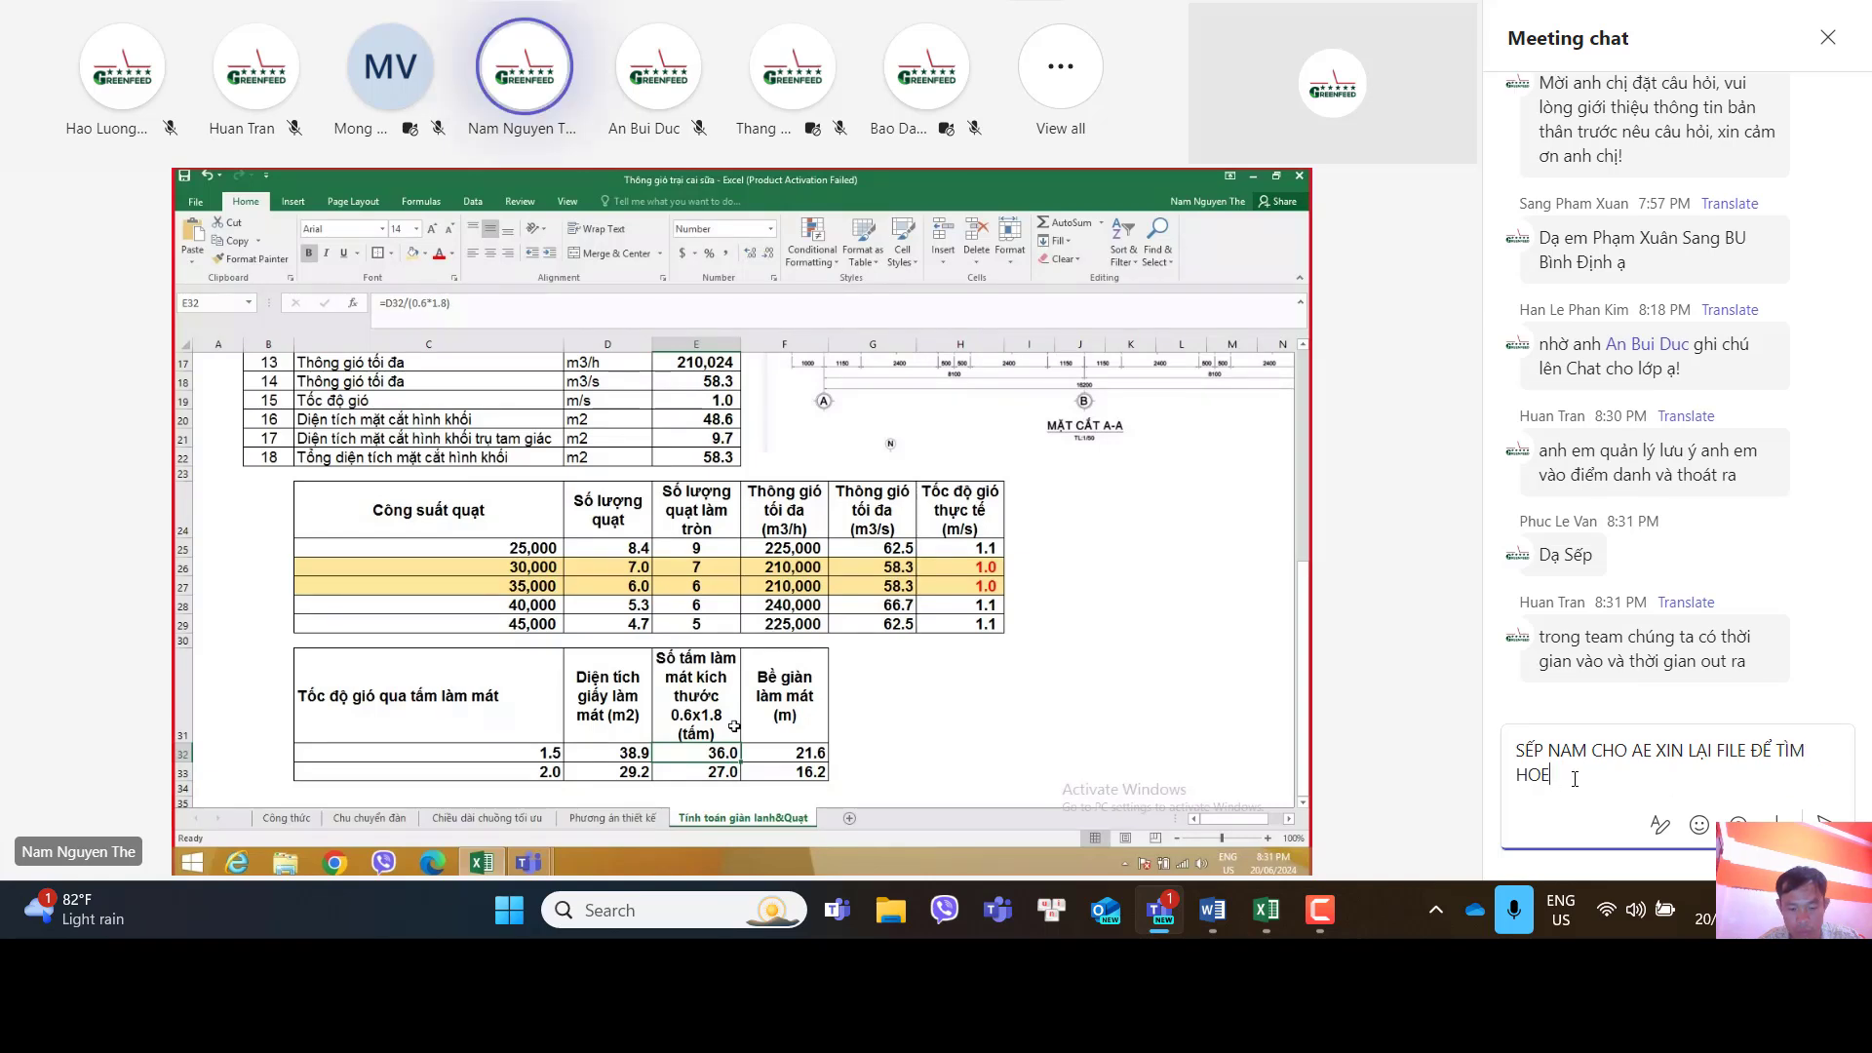
pyautogui.press('BackSpace')
pyautogui.press('BackSpace')
pyautogui.press('BackSpace')
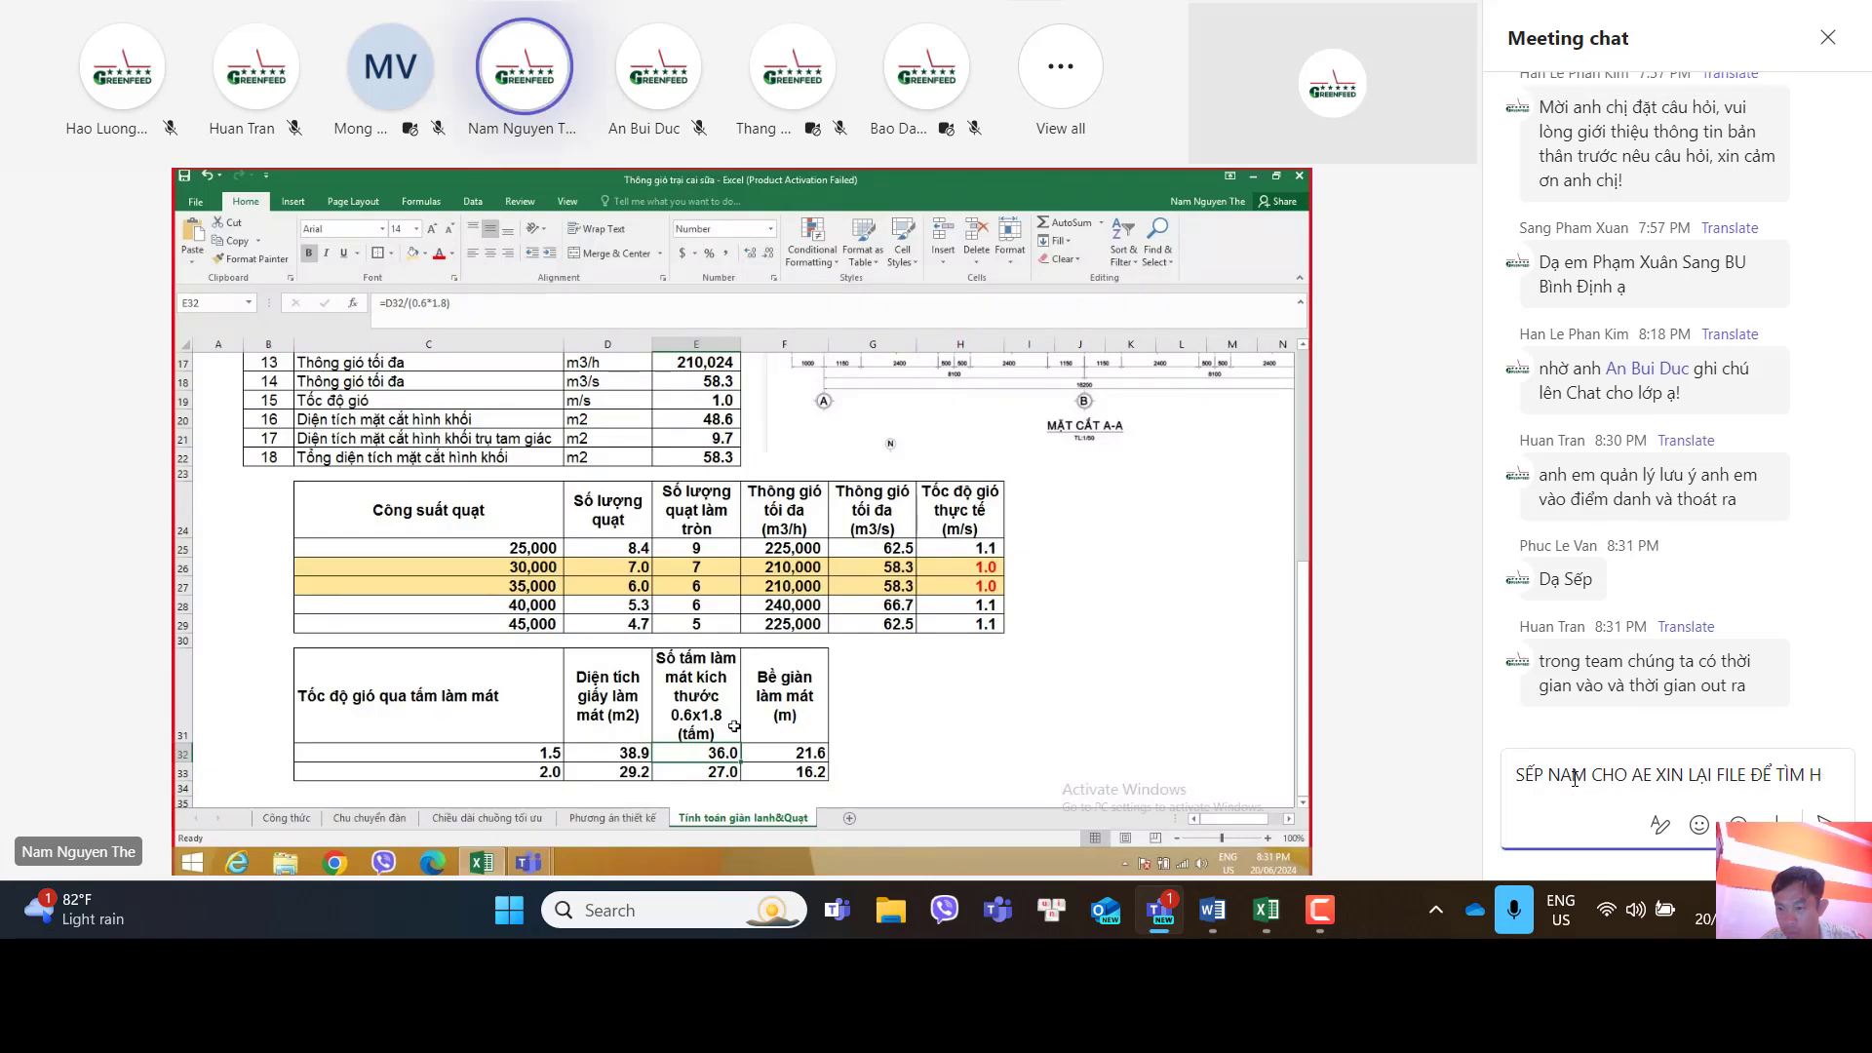
pyautogui.write('IỂU')
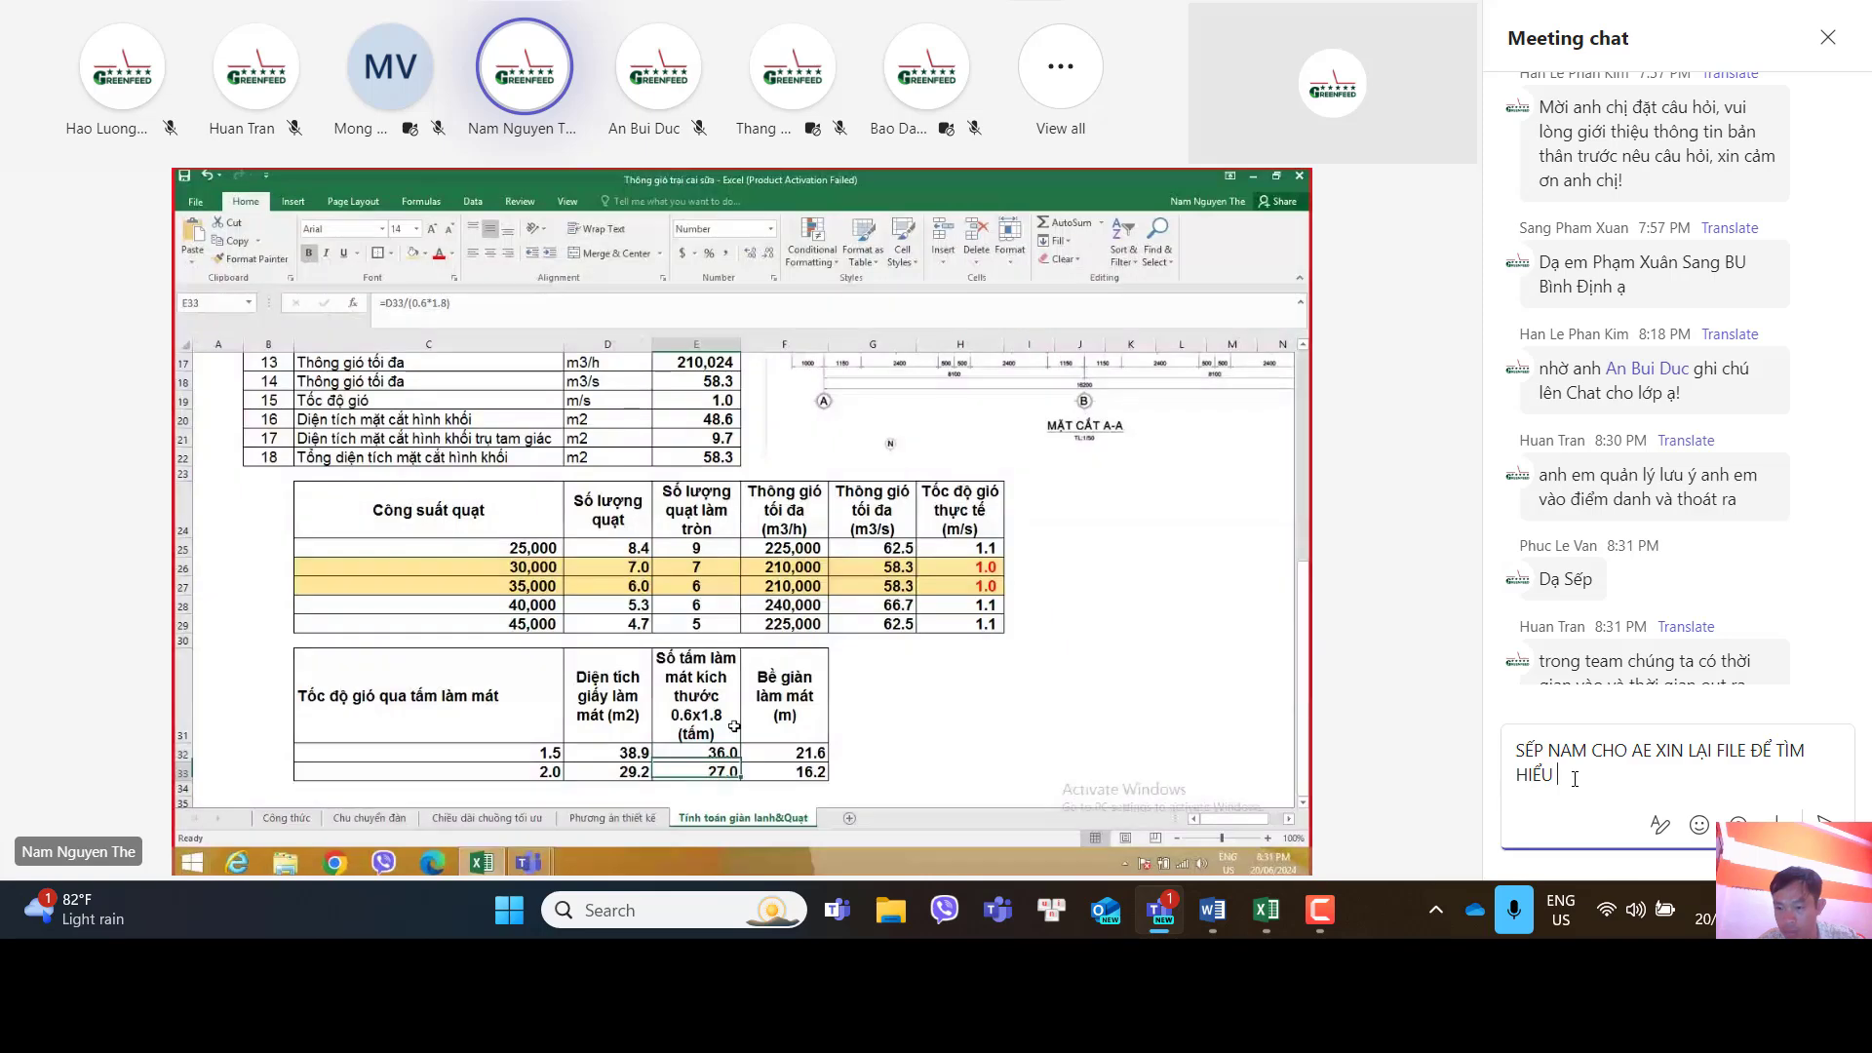
pyautogui.write(' KY H')
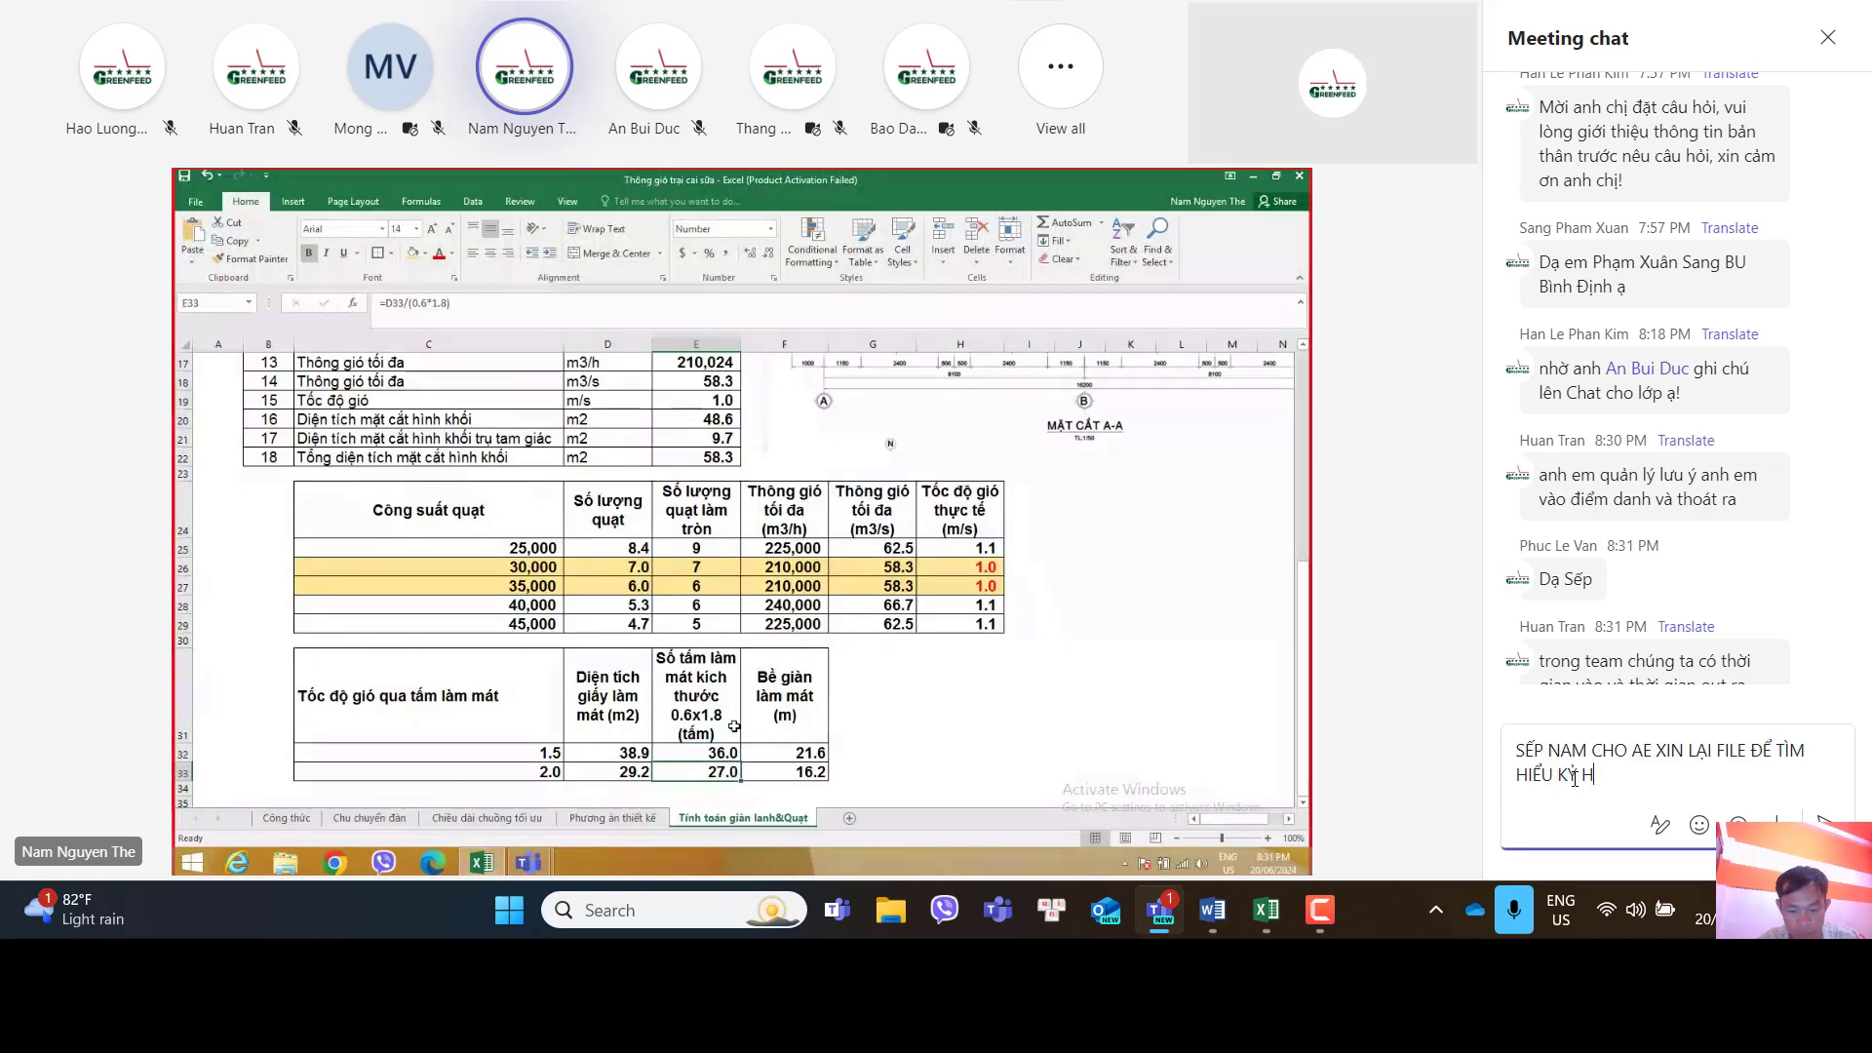
pyautogui.write('ƠN CÁC')
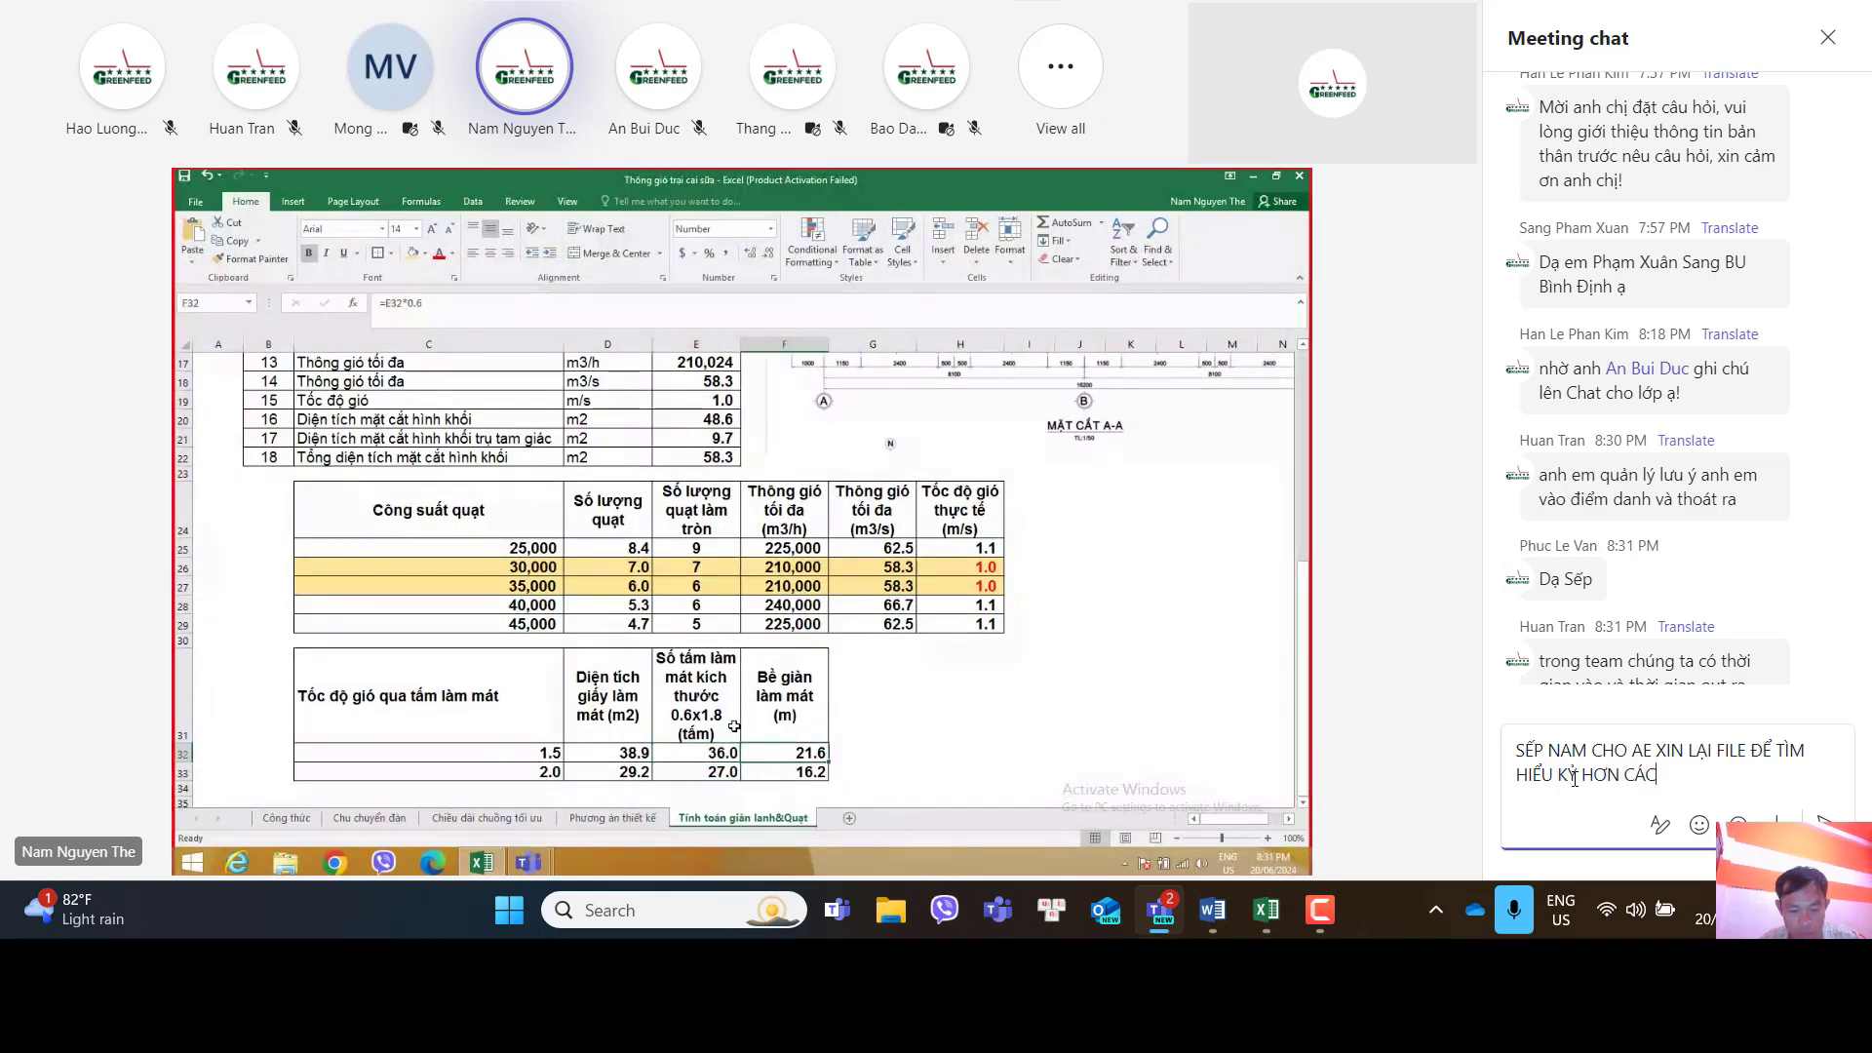
pyautogui.write(' CÔNG TH')
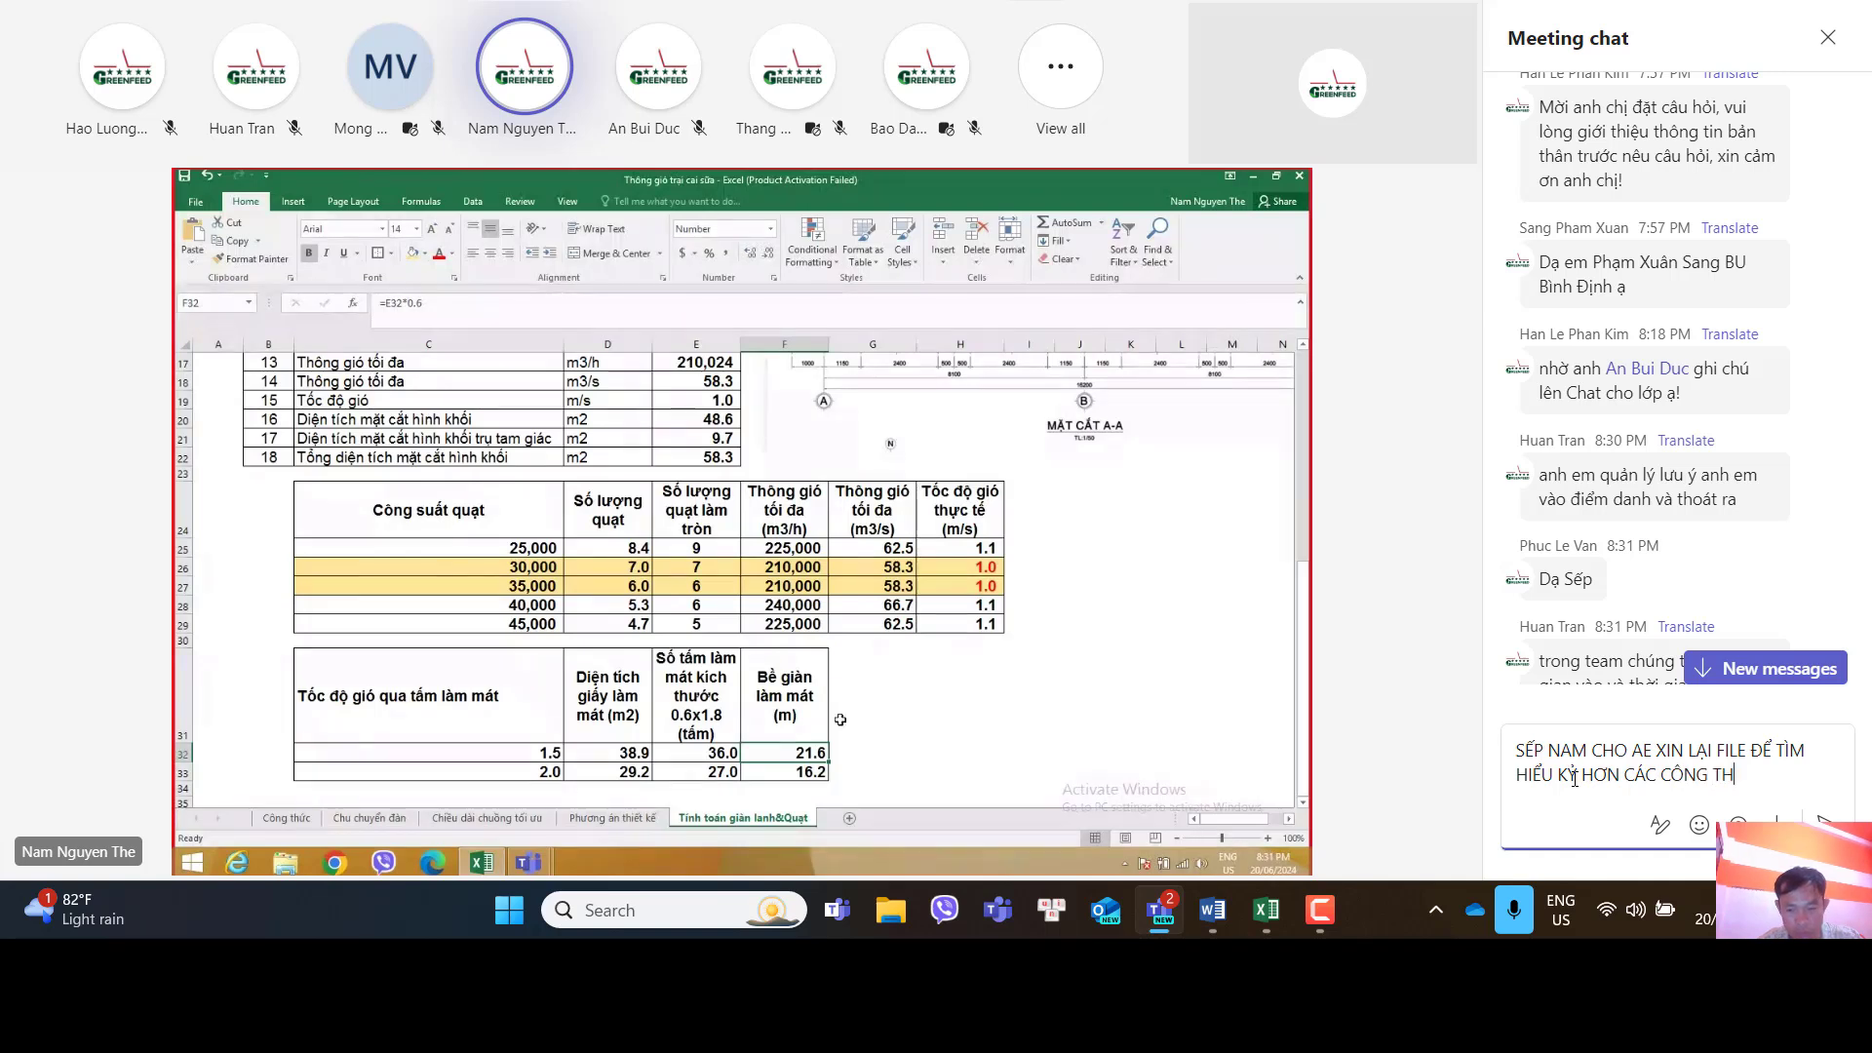
pyautogui.write('ỨC ')
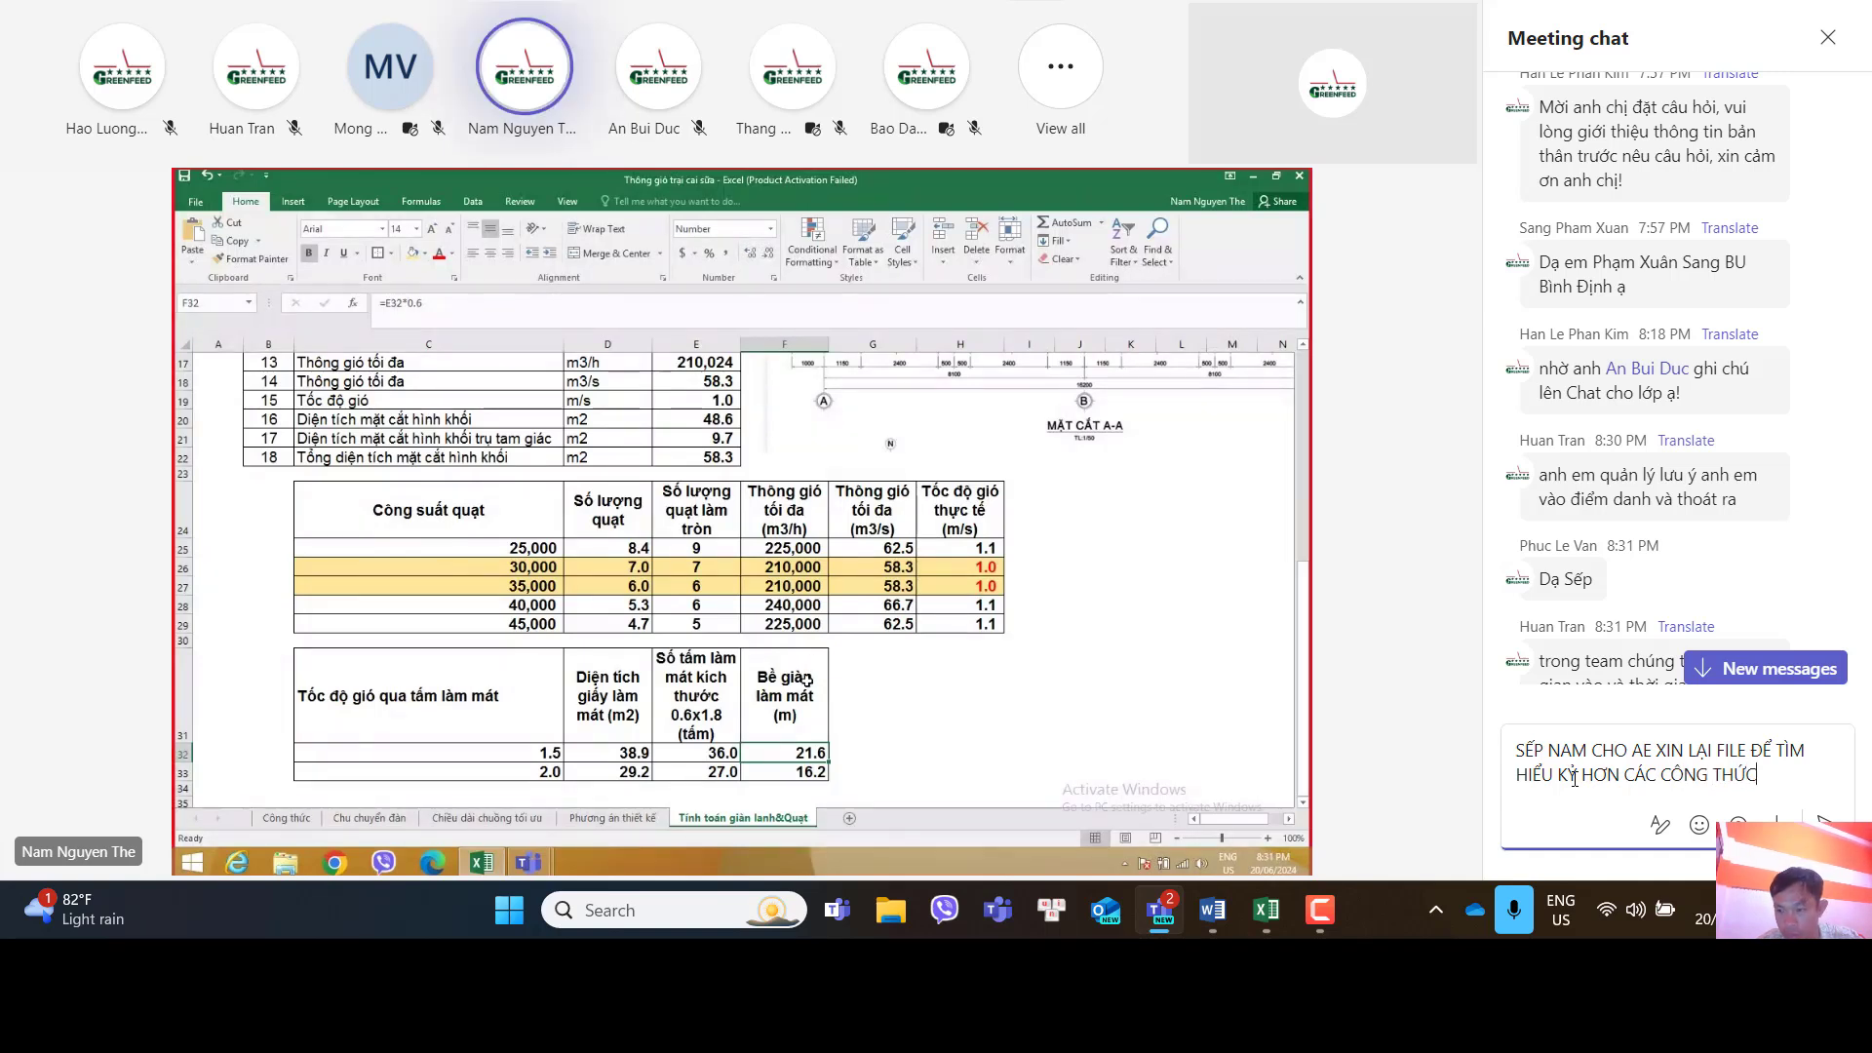
pyautogui.write('TÍNH VỚI ')
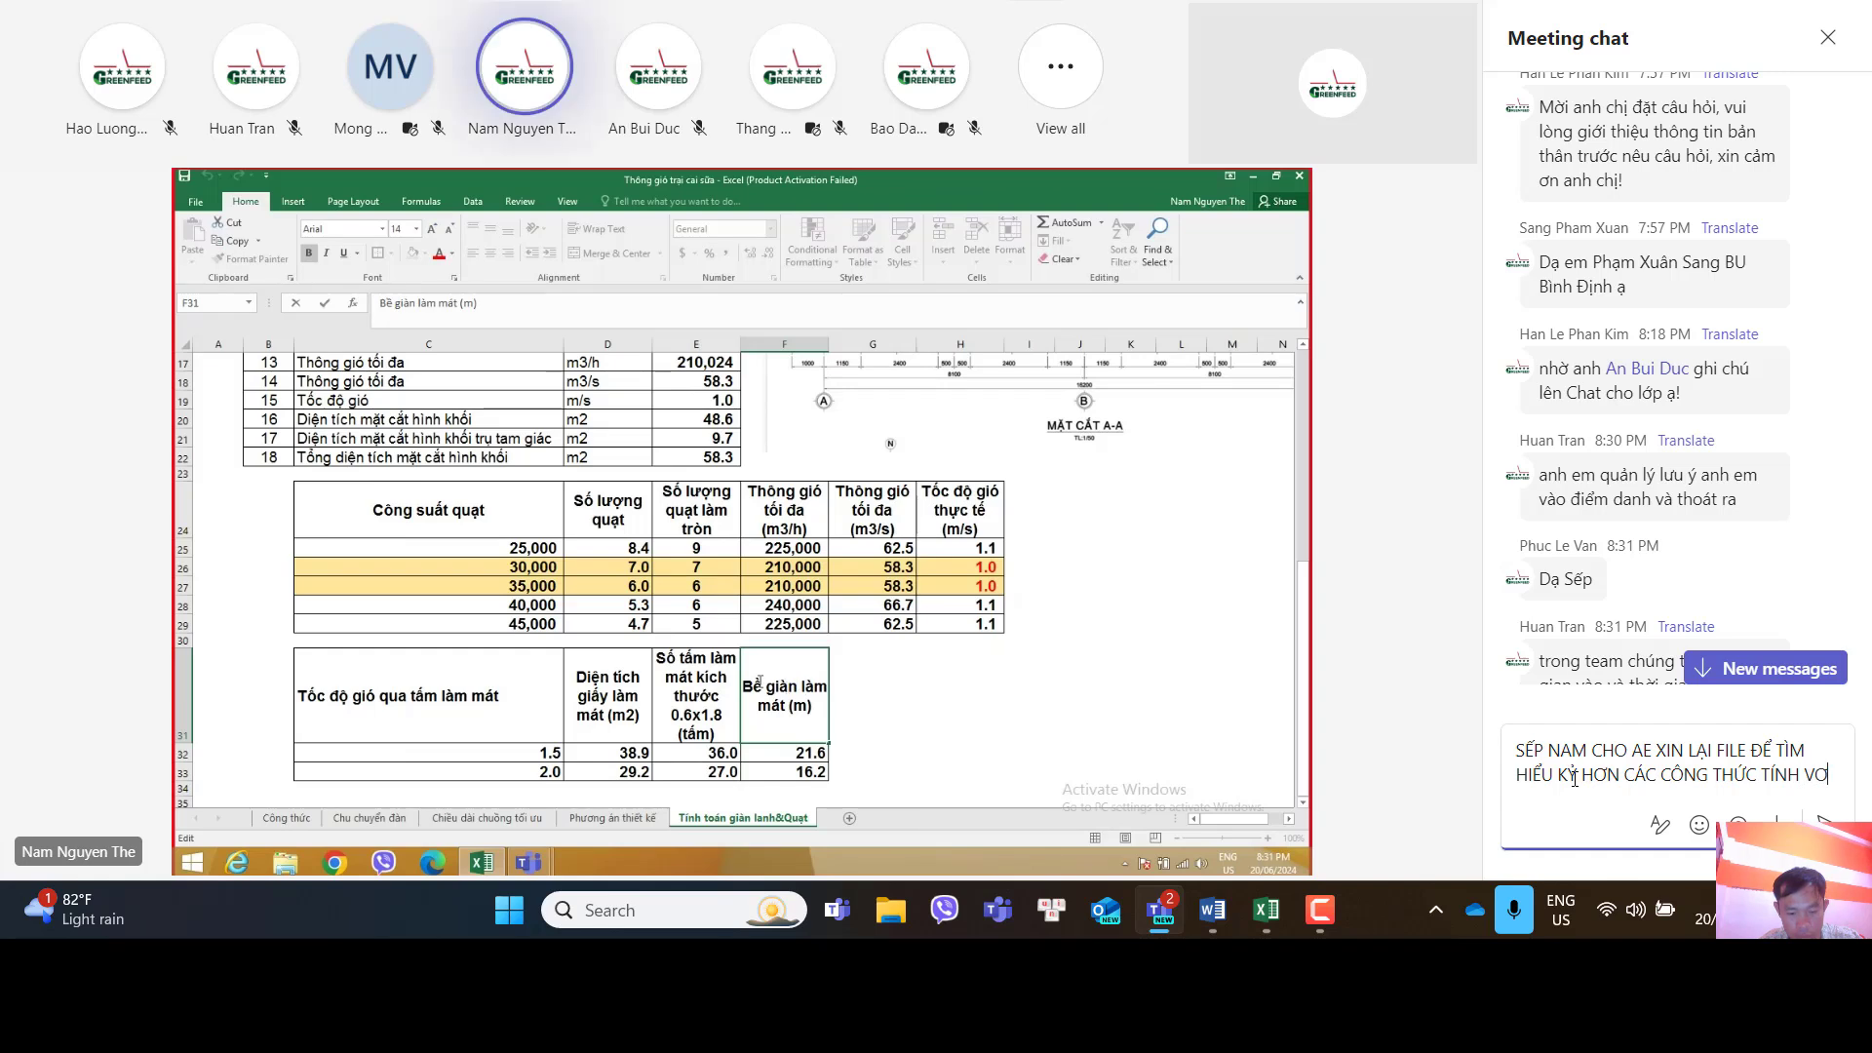
pyautogui.write('A')
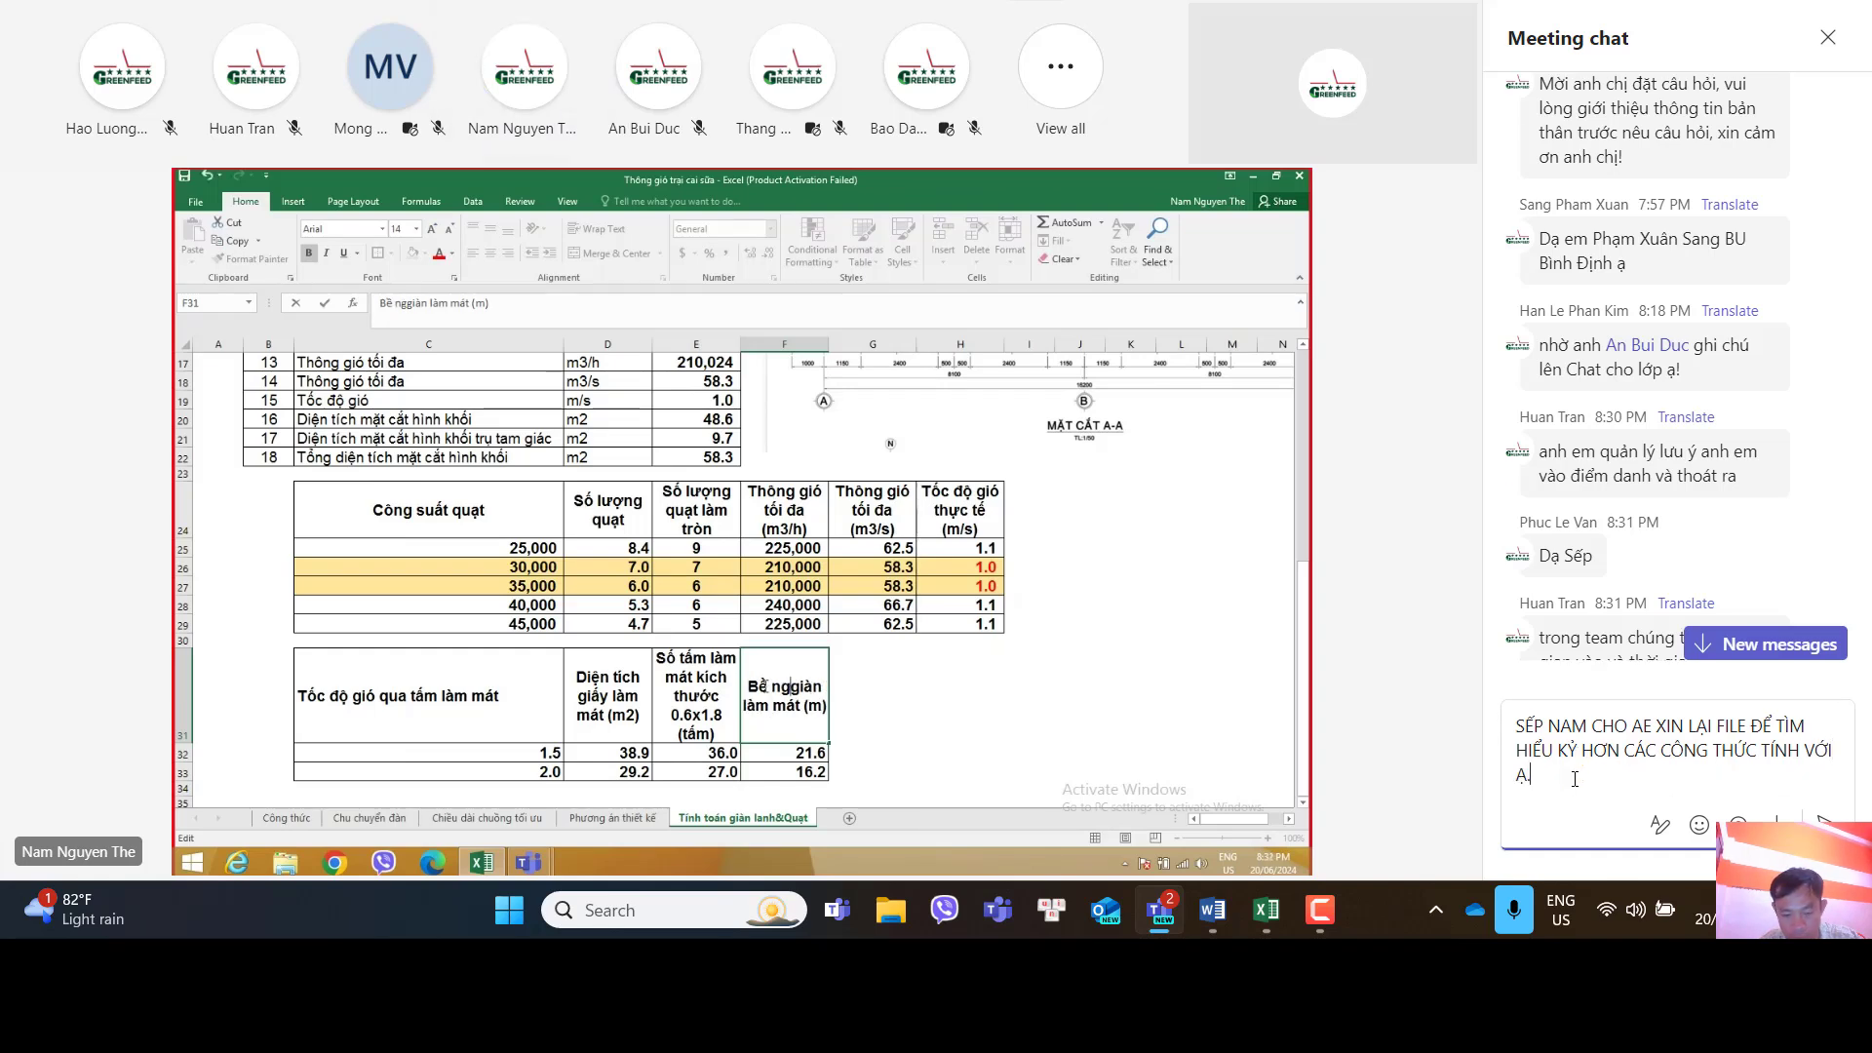
pyautogui.write('. THAN')
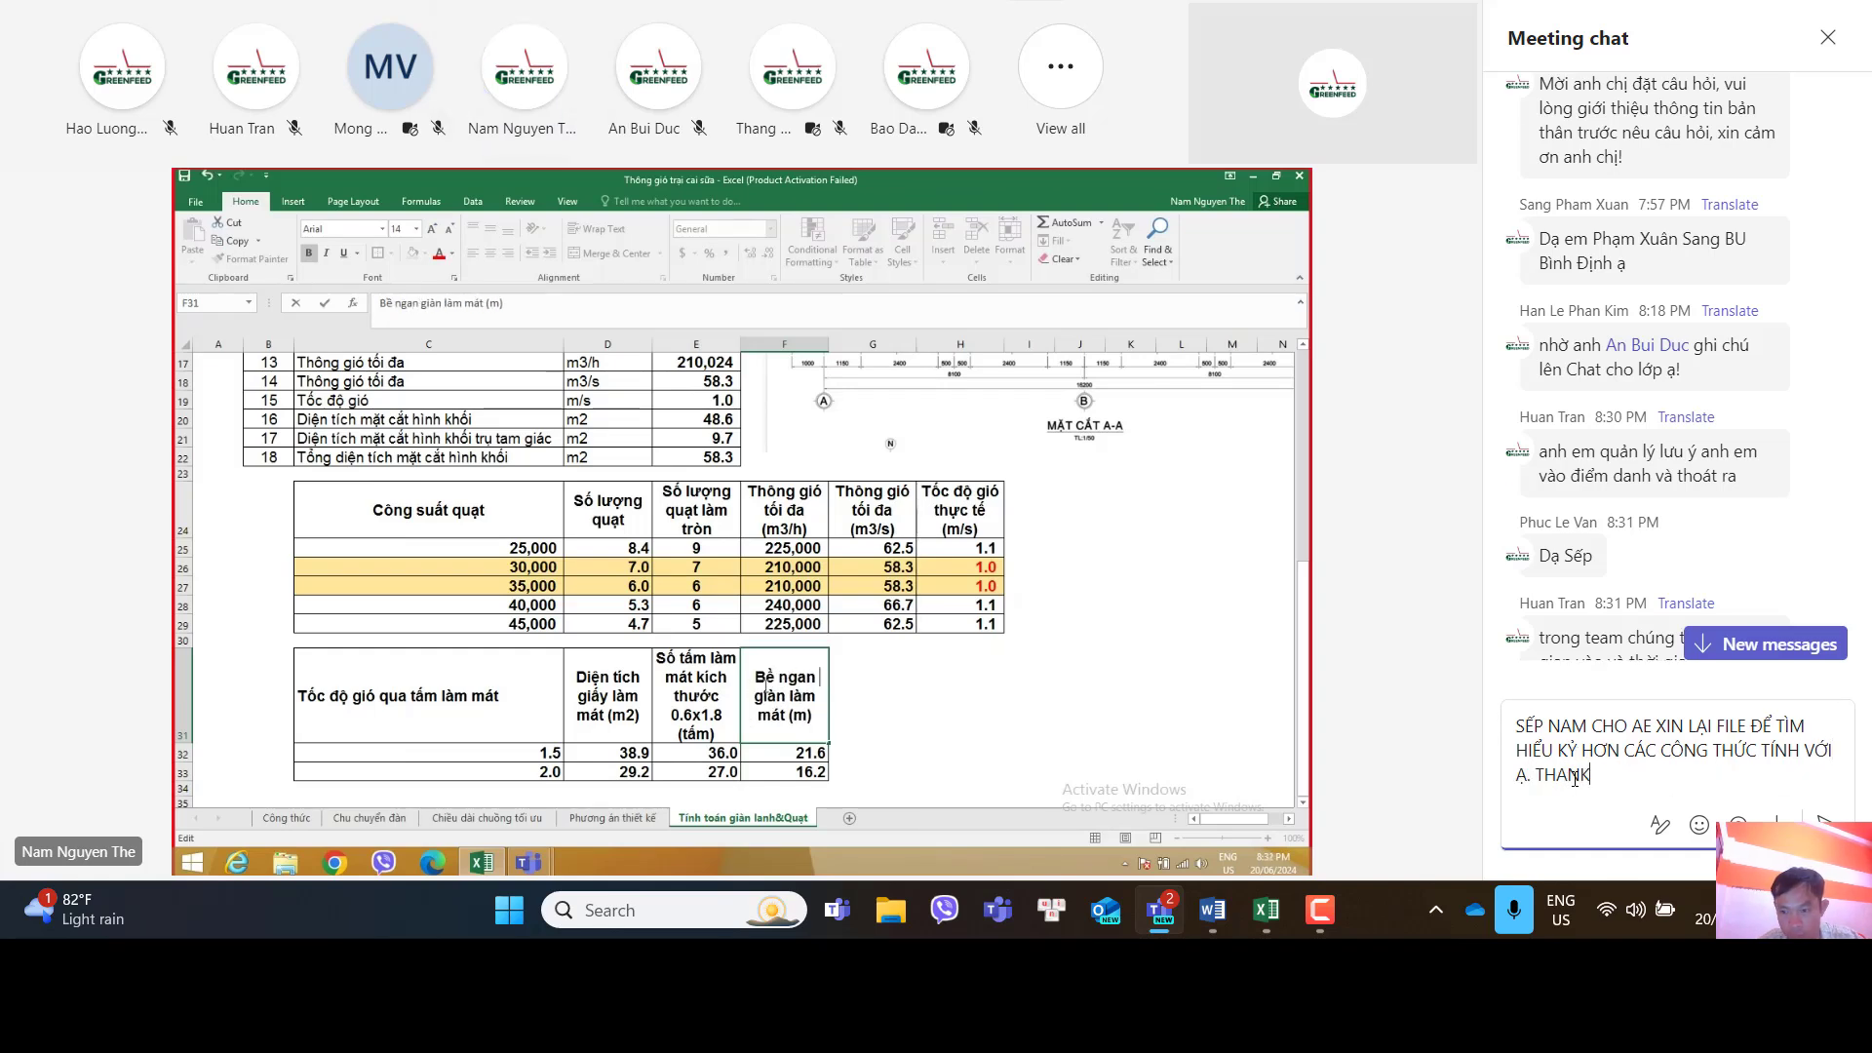
pyautogui.press('BackSpace')
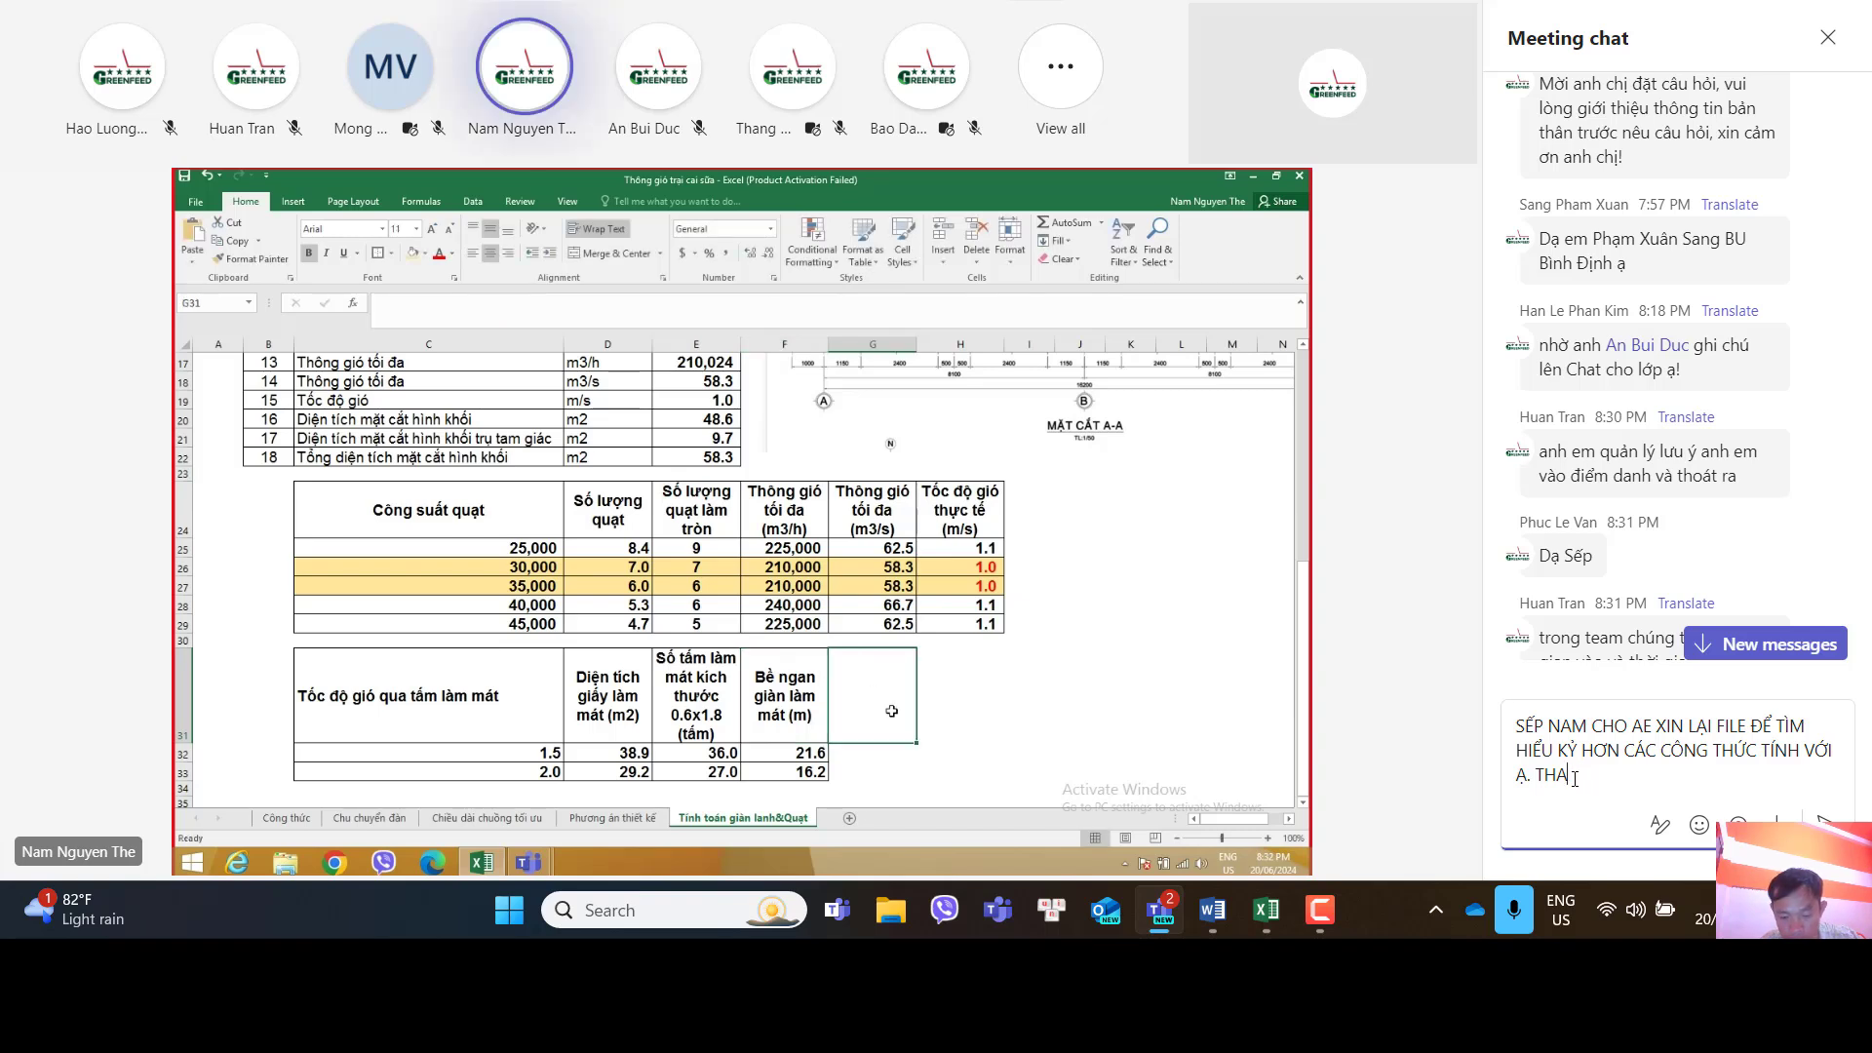
pyautogui.write('NKS !')
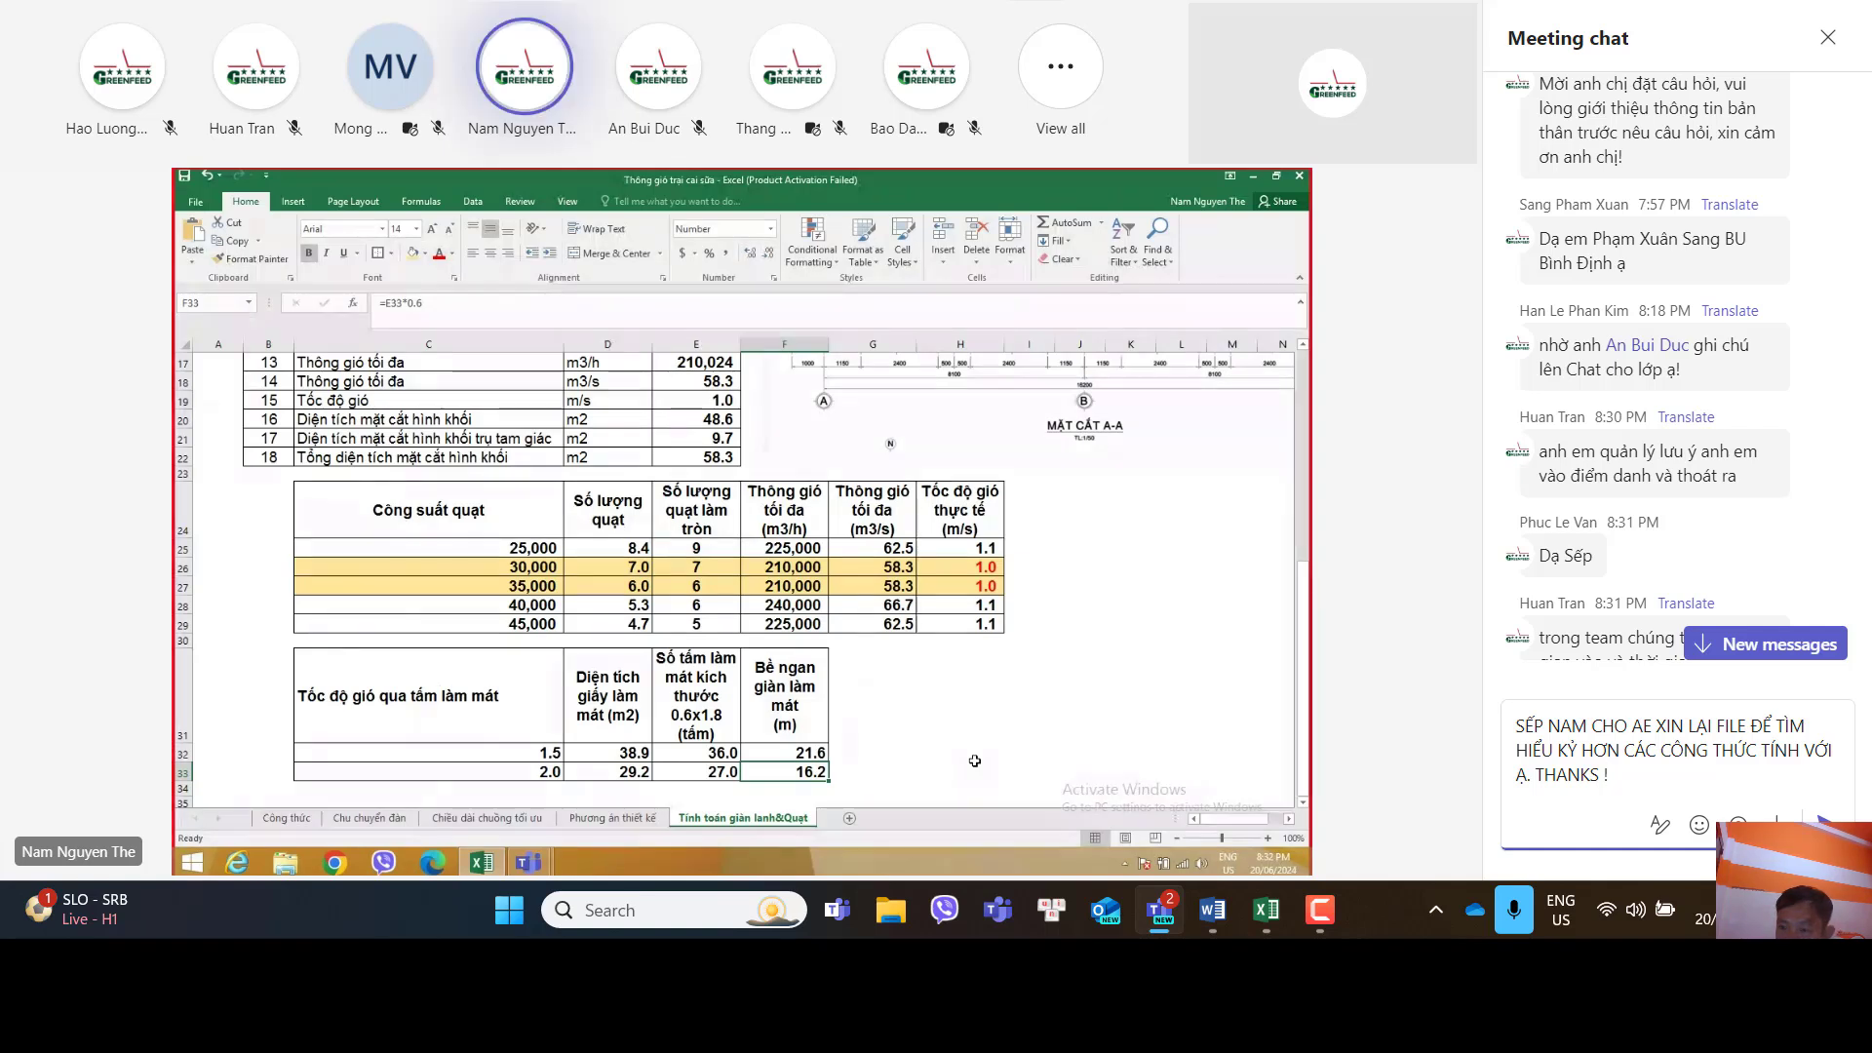
pyautogui.press('Return')
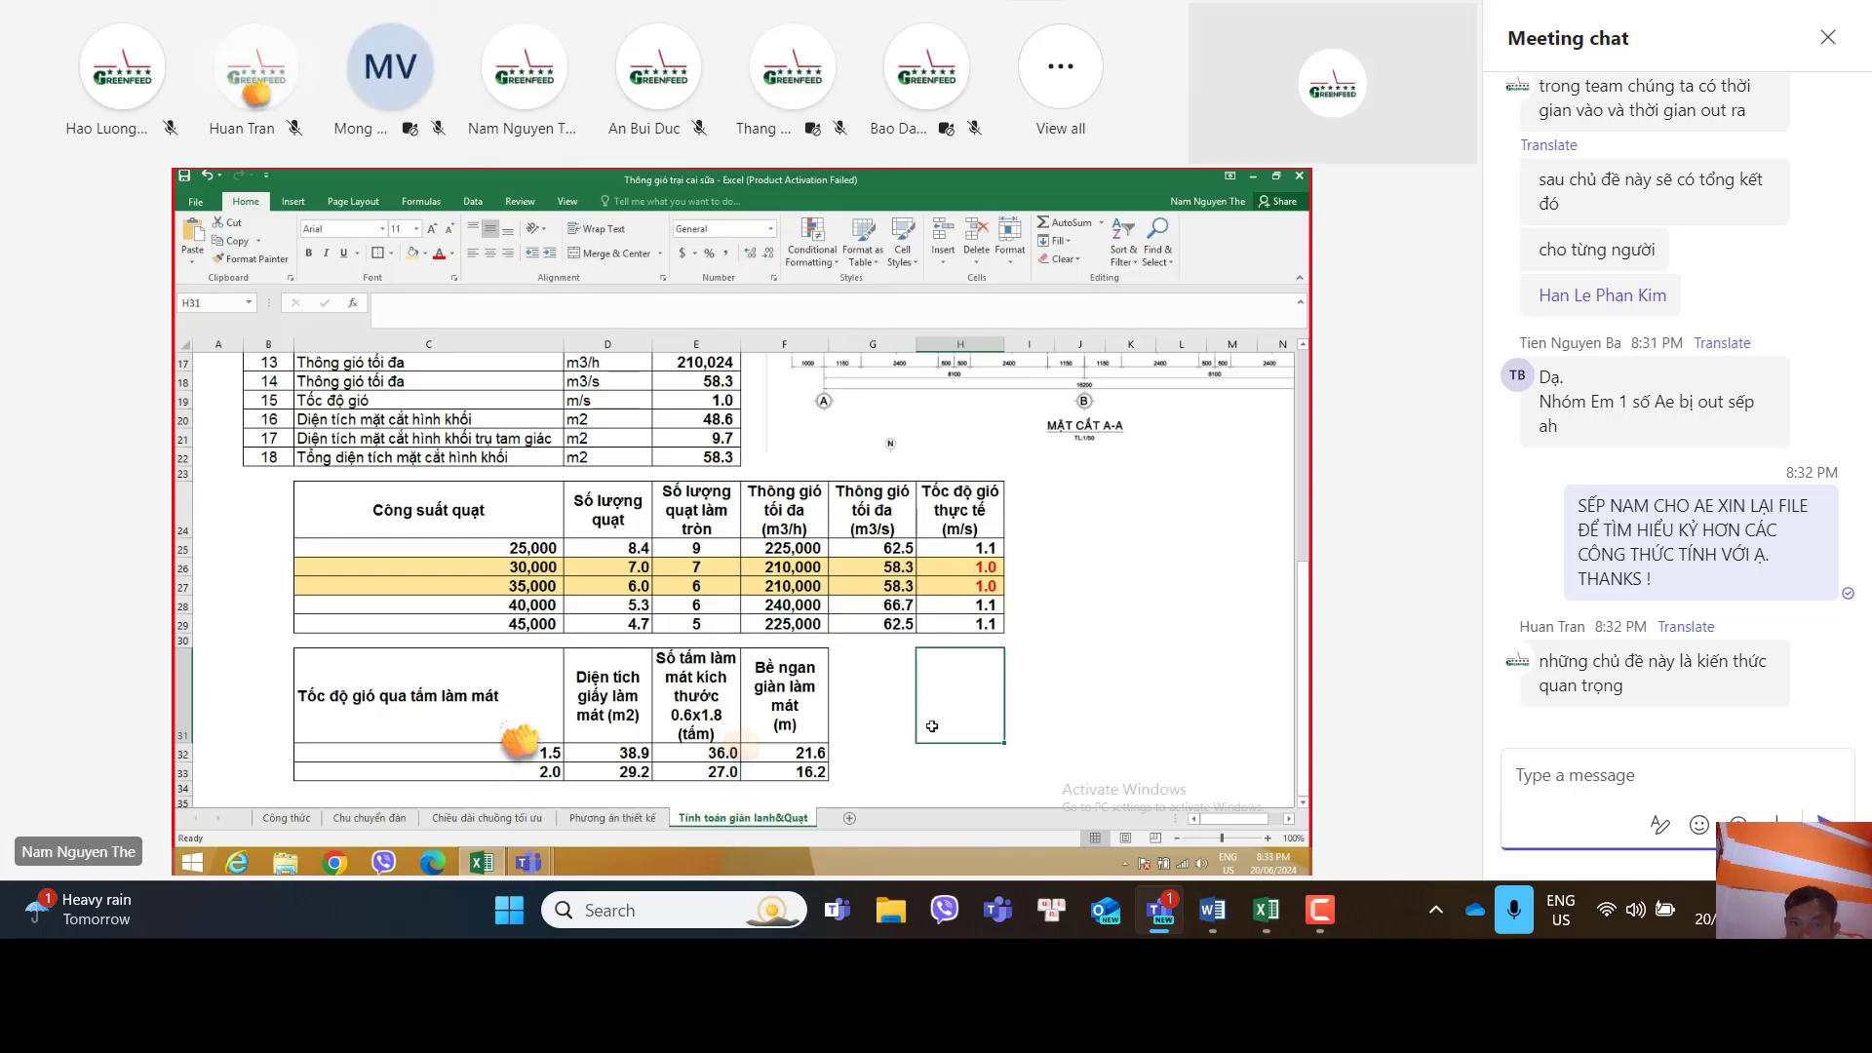
# Step: Return to the "Tính toán giàn lạnh&Quạt" sheet to review the fan and cooling pad tables
pyautogui.click(1416, 585)
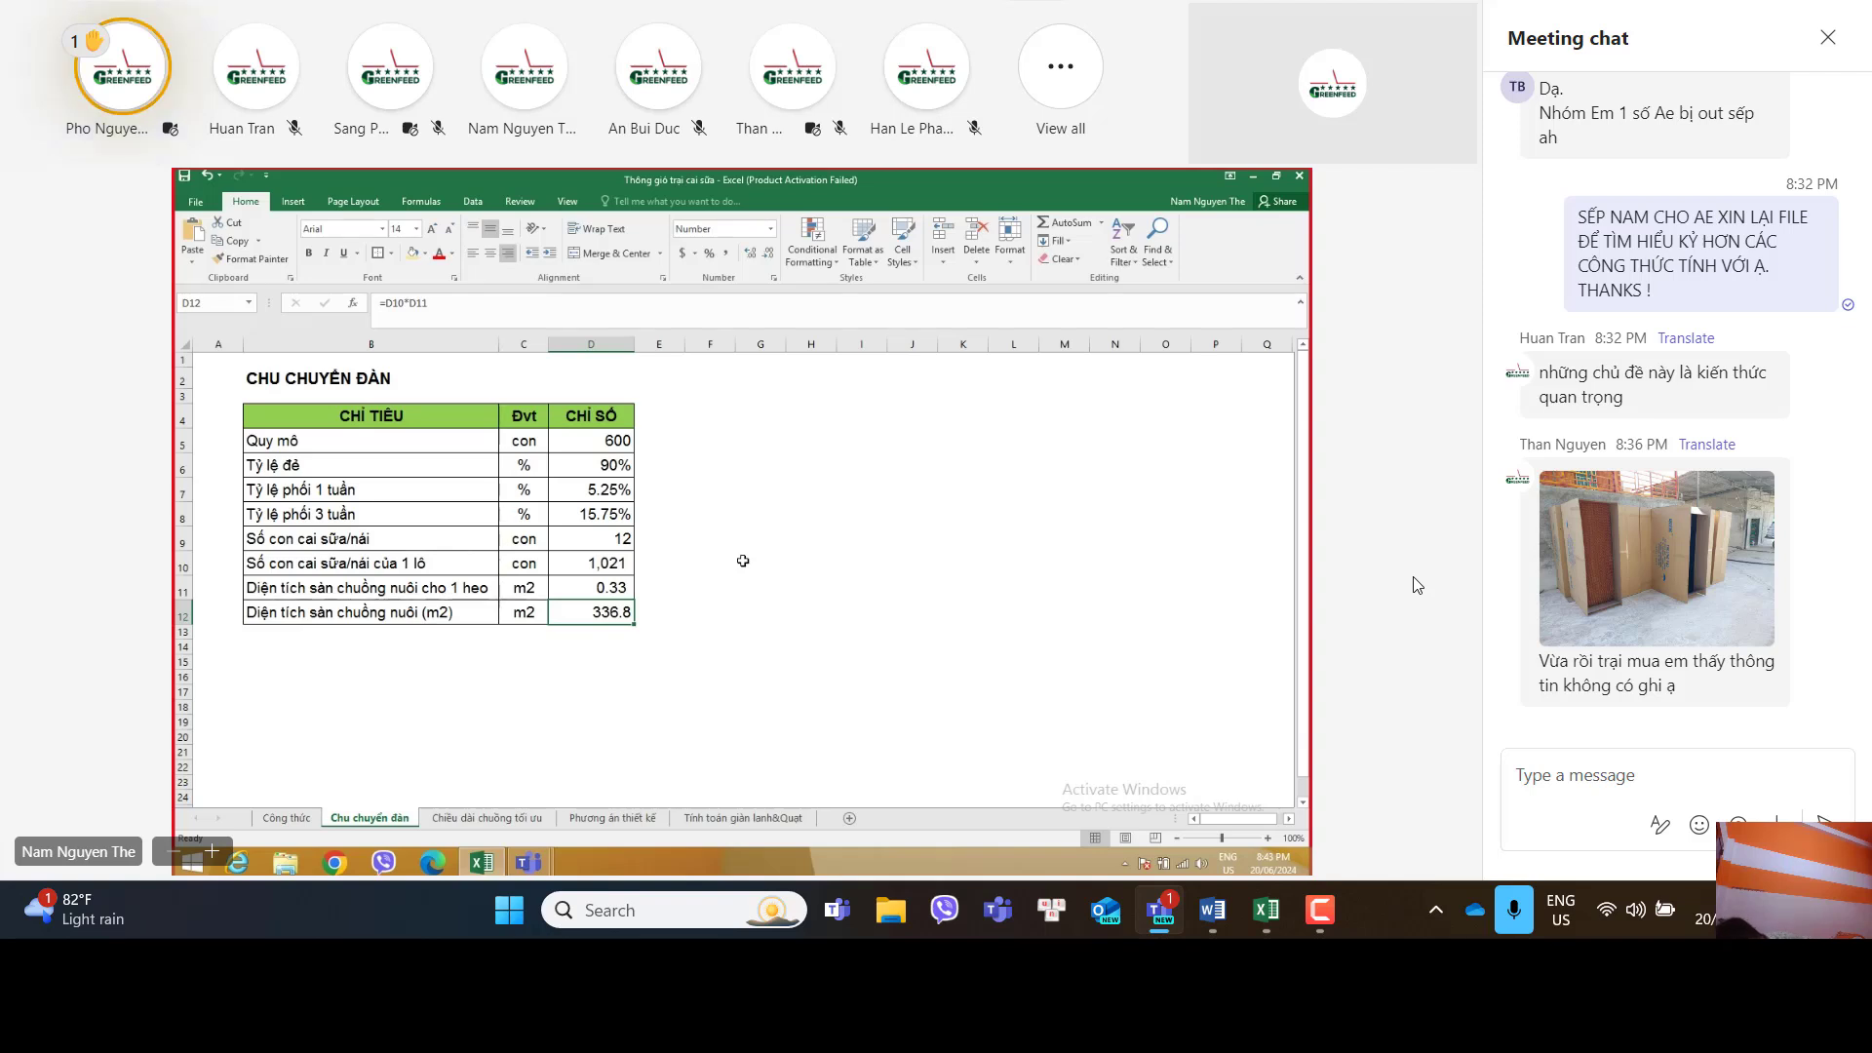
pyautogui.click(770, 825)
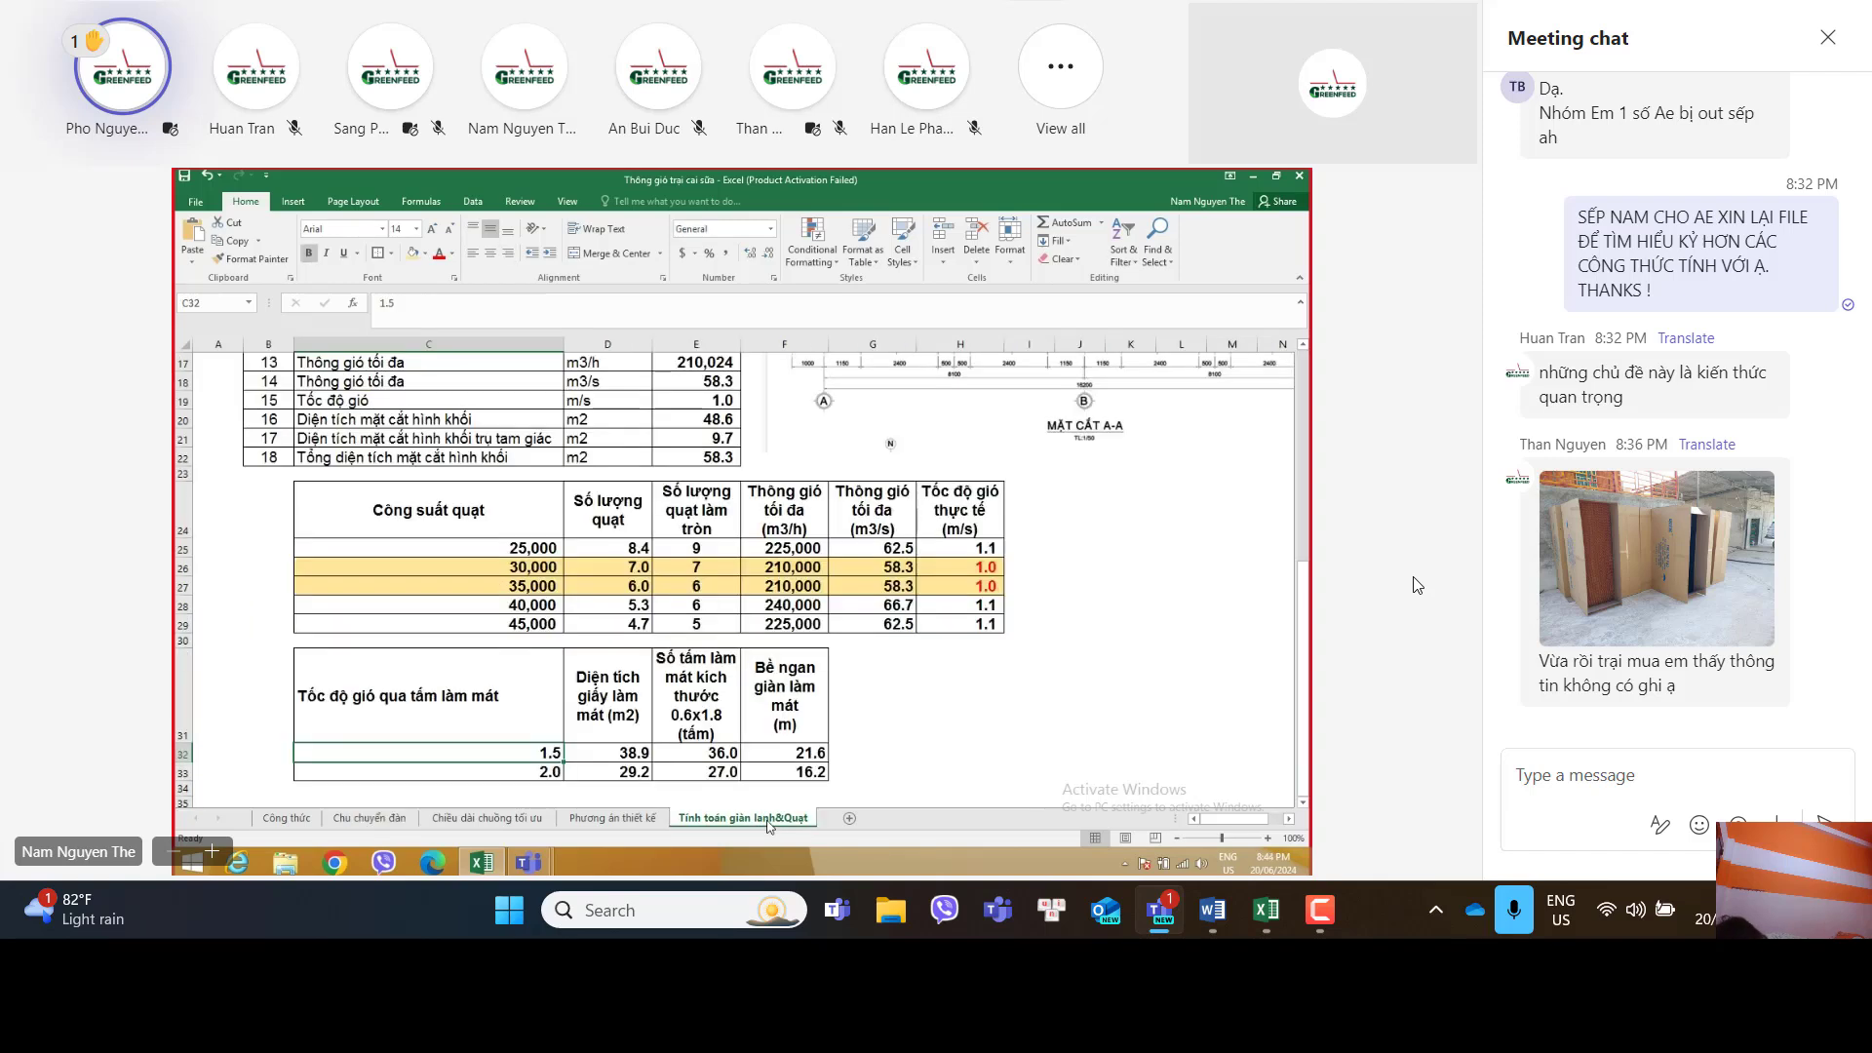
pyautogui.click(921, 760)
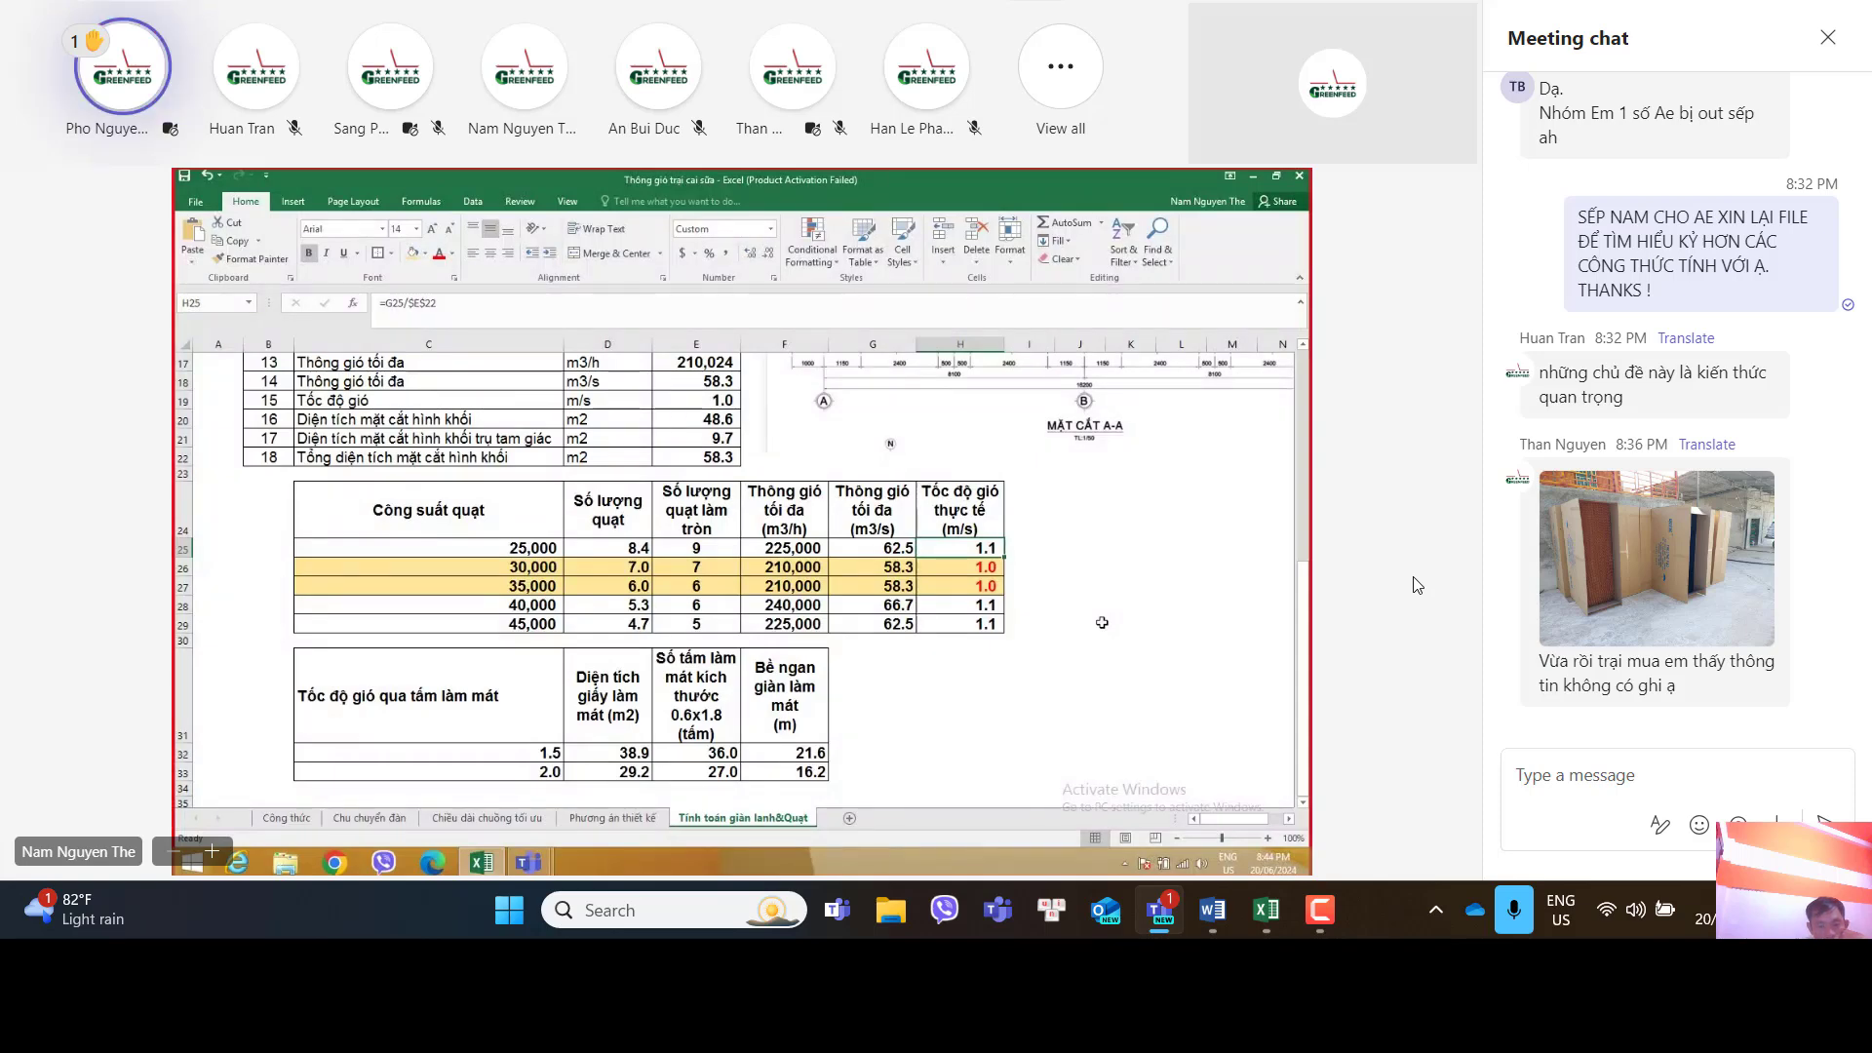
# Step: Switch to the Word document and read the formulas from section 2 on maximum wind speed through section 4 on perceived temperature
pyautogui.click(1209, 913)
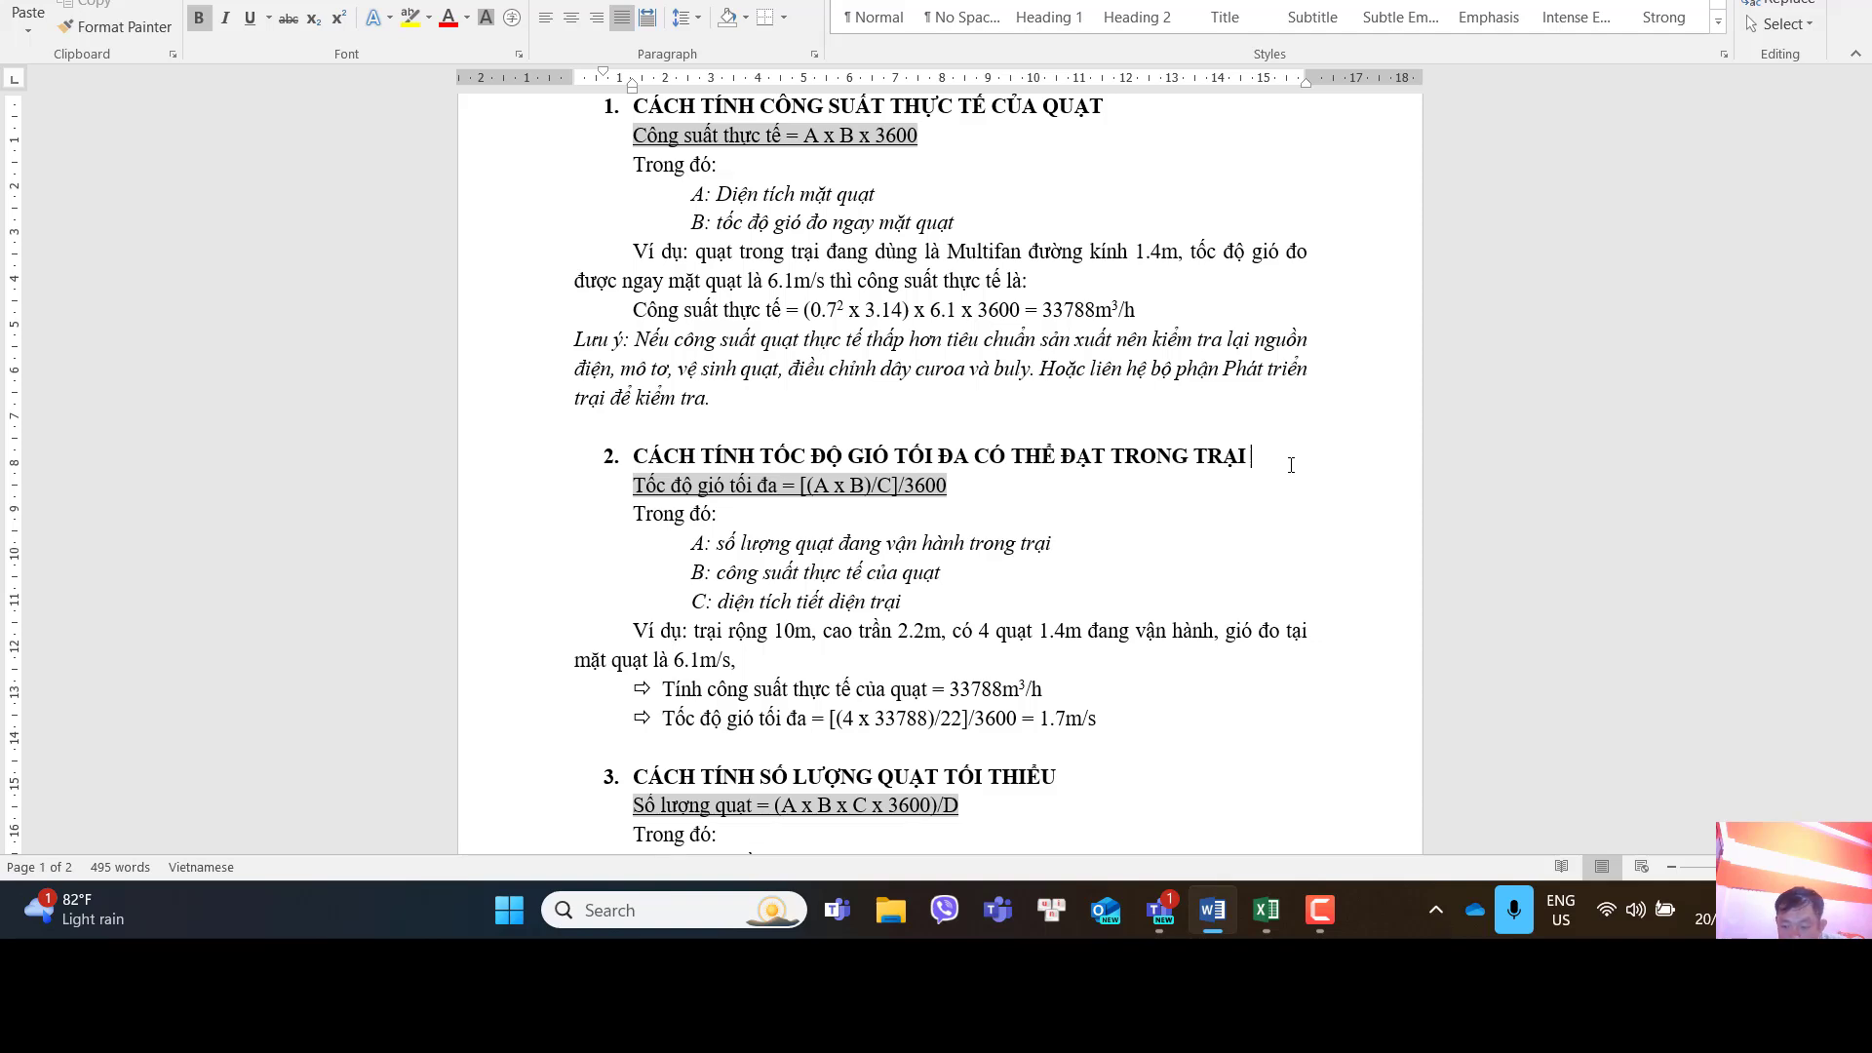
pyautogui.press('Down')
pyautogui.press('Down')
pyautogui.press('Down')
pyautogui.press('Down')
pyautogui.press('Down')
pyautogui.press('Down')
pyautogui.press('Down')
pyautogui.press('Down')
pyautogui.press('Down')
pyautogui.press('Down')
pyautogui.press('Down')
pyautogui.press('Down')
pyautogui.press('Down')
pyautogui.press('Down')
pyautogui.press('Down')
pyautogui.press('Down')
pyautogui.press('Down')
pyautogui.press('Down')
pyautogui.press('Down')
pyautogui.press('Down')
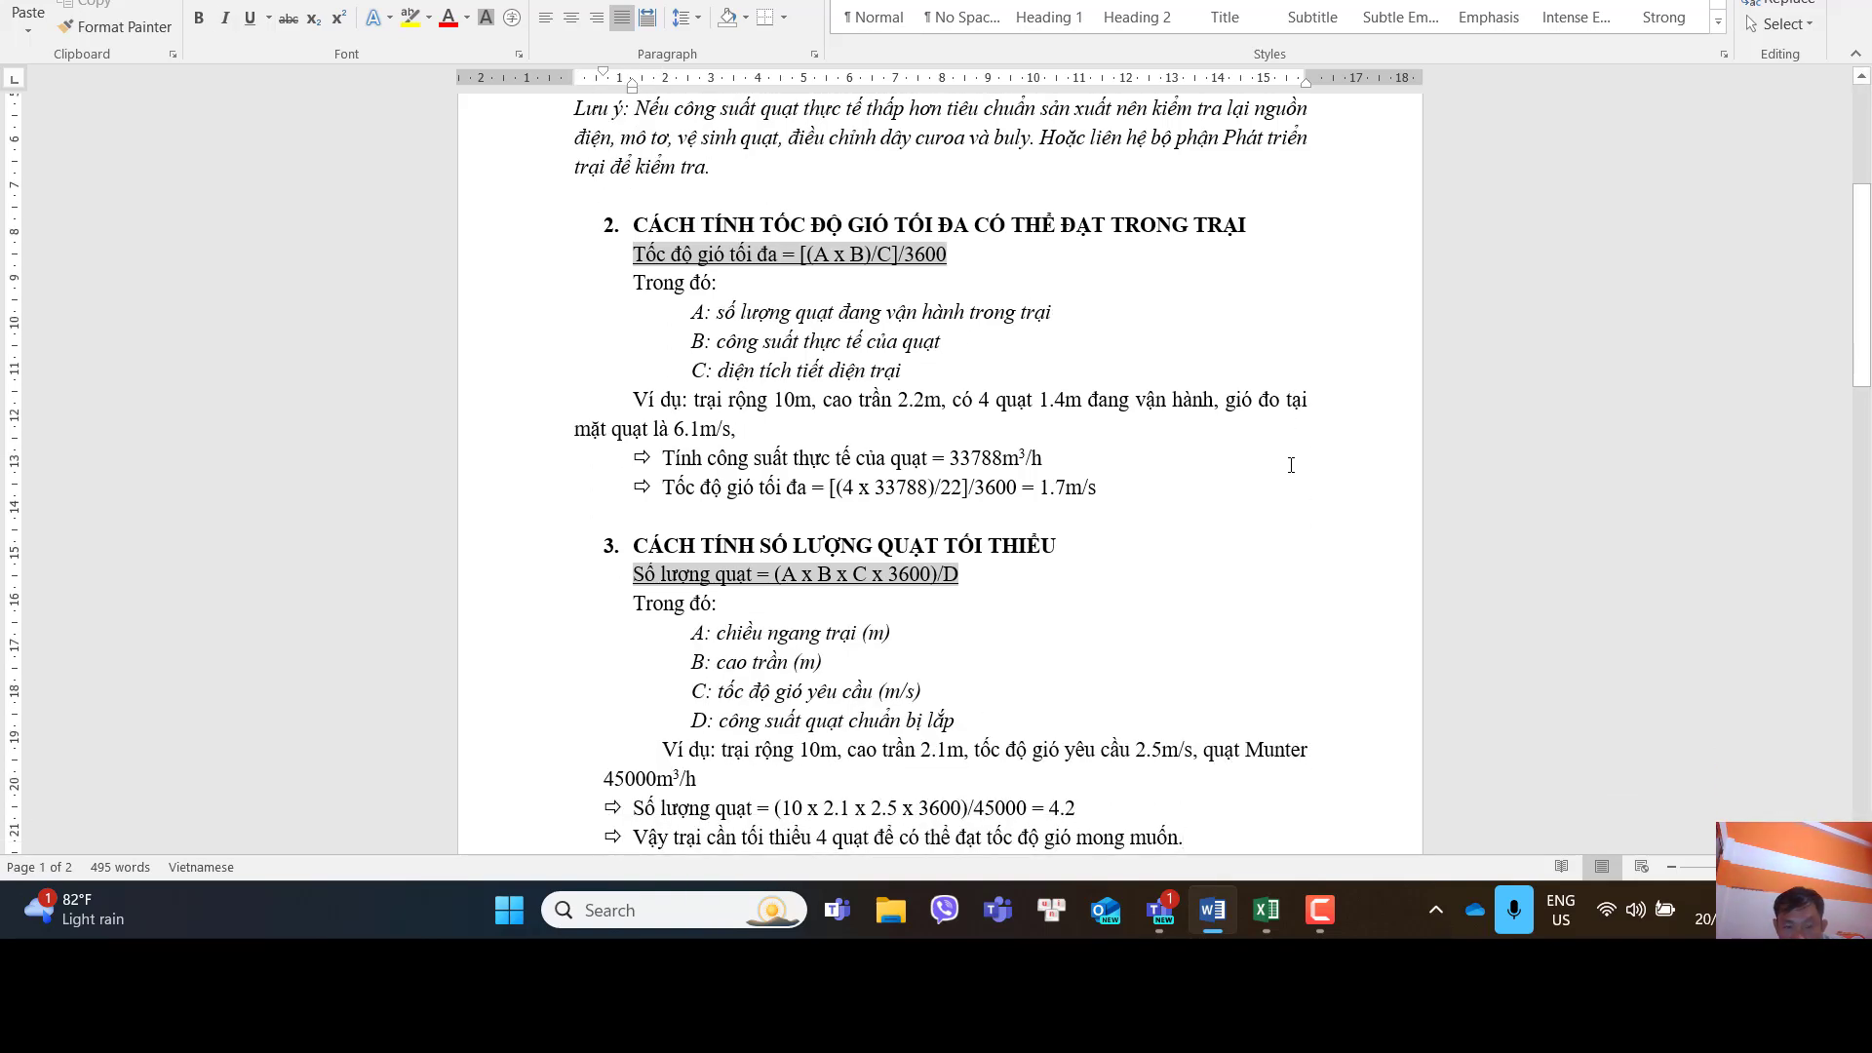
pyautogui.press('Down')
pyautogui.press('Down')
pyautogui.press('Down')
pyautogui.press('Down')
pyautogui.press('Down')
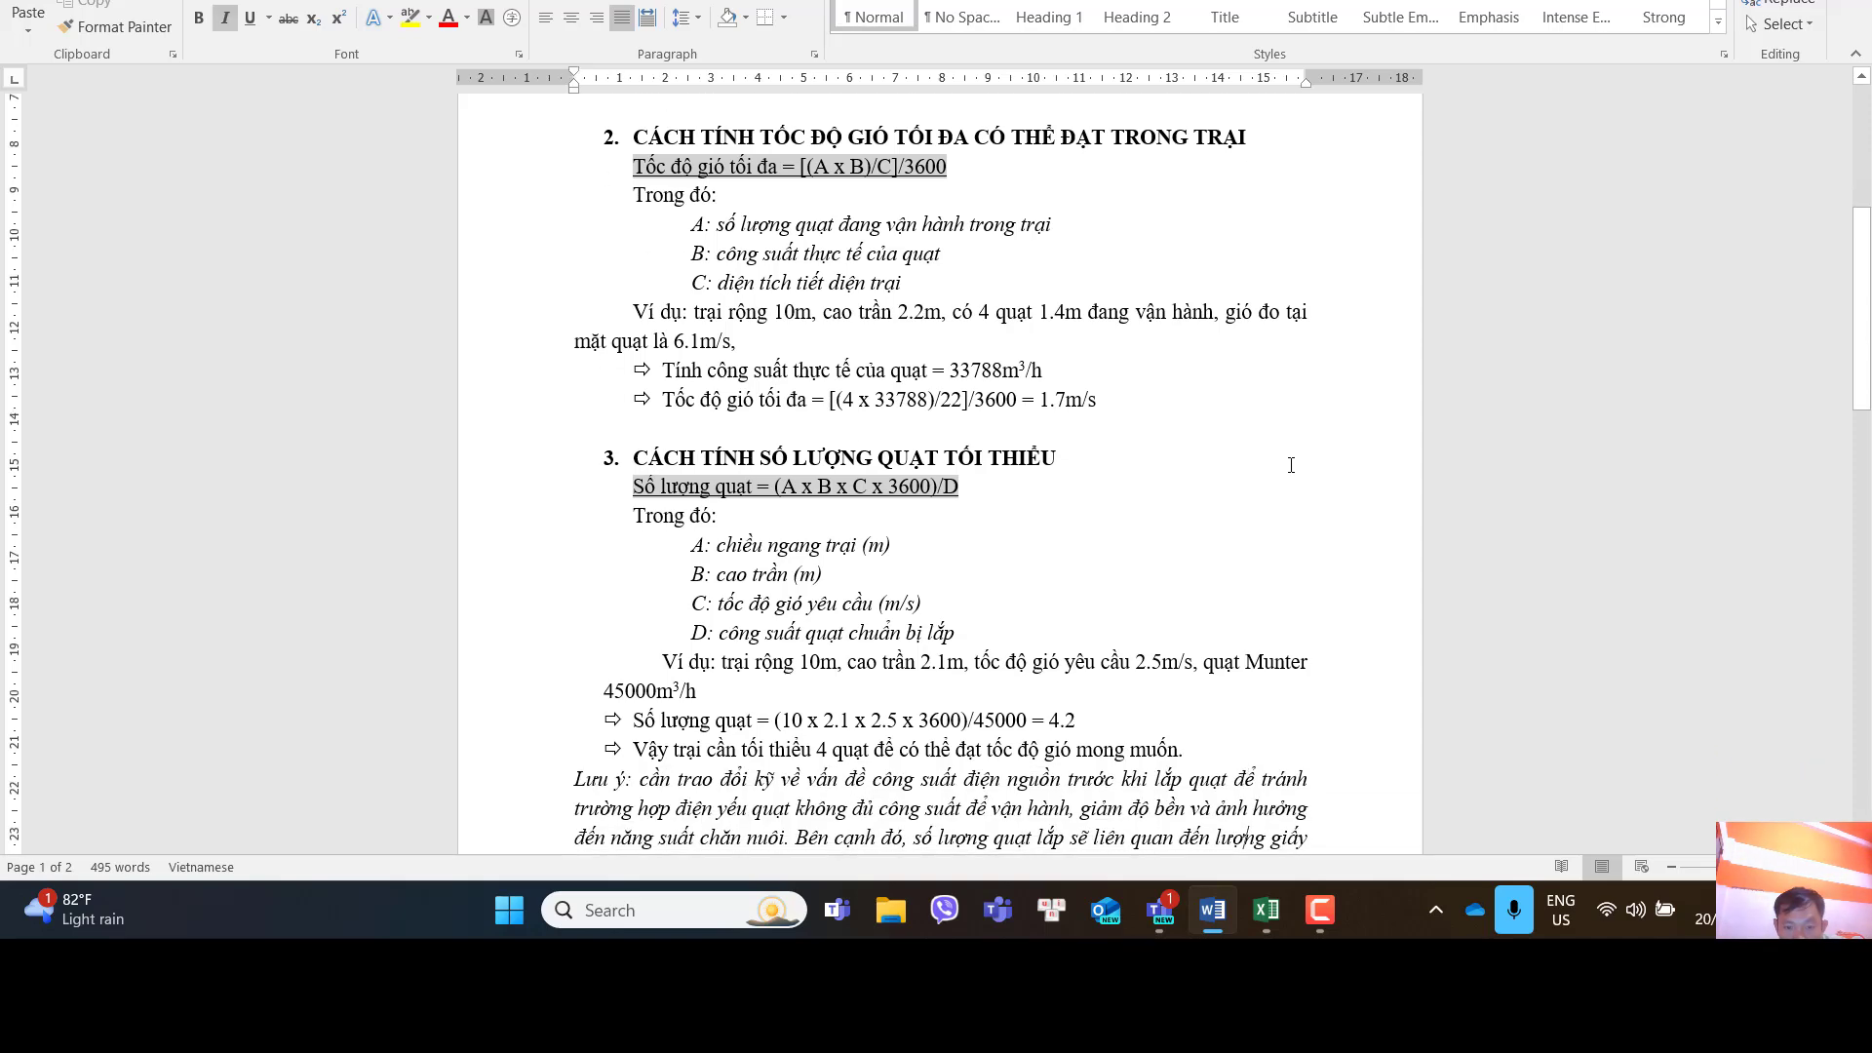
pyautogui.press('Down')
pyautogui.press('Down')
pyautogui.press('Down')
pyautogui.press('Down')
pyautogui.press('Down')
pyautogui.press('Down')
pyautogui.press('Down')
pyautogui.press('Down')
pyautogui.press('Down')
pyautogui.press('Down')
pyautogui.press('Down')
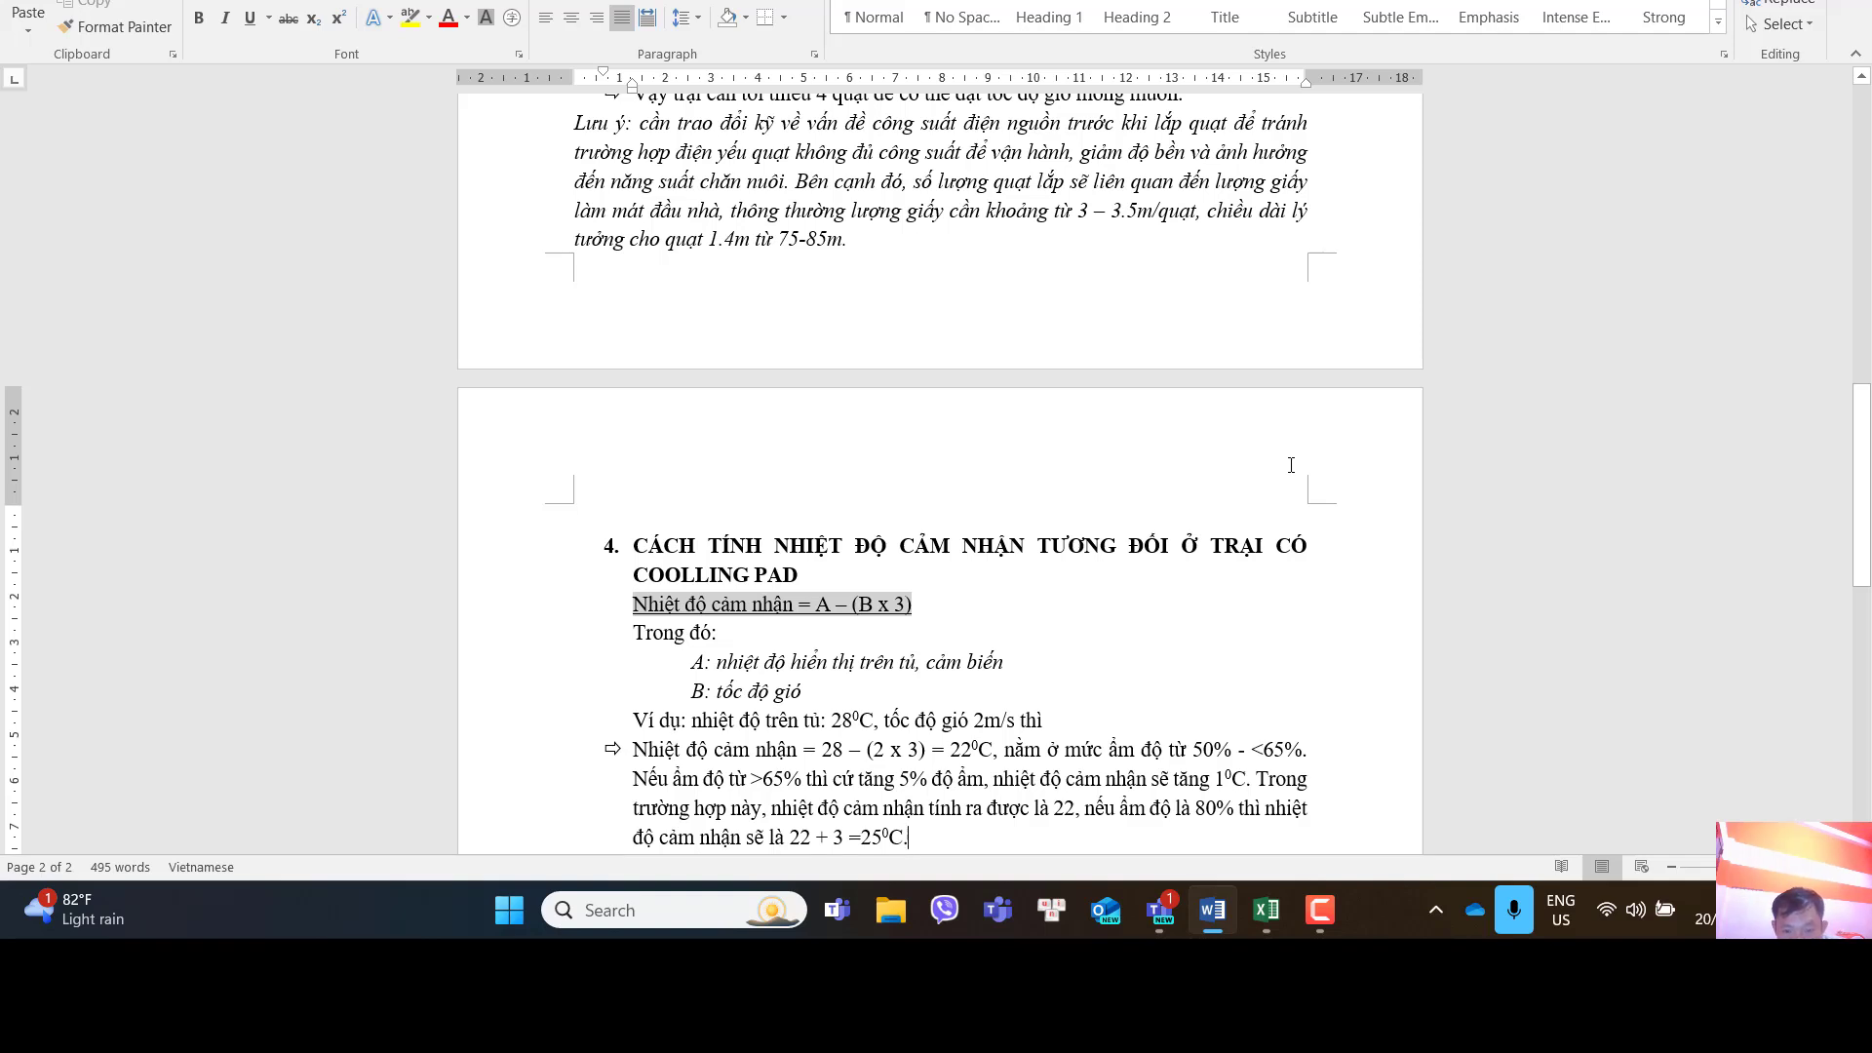
# Step: Go back to section 3 and reread the minimum fan count formula, its example and the note on cooling paper
pyautogui.press('Up')
pyautogui.press('Up')
pyautogui.press('Up')
pyautogui.press('Up')
pyautogui.press('Up')
pyautogui.press('Up')
pyautogui.press('Up')
pyautogui.press('Up')
pyautogui.press('Up')
pyautogui.press('Up')
pyautogui.press('Up')
pyautogui.press('Up')
pyautogui.press('Up')
pyautogui.press('Up')
pyautogui.press('Up')
pyautogui.press('Up')
pyautogui.press('Up')
pyautogui.press('Up')
pyautogui.press('Up')
pyautogui.press('Up')
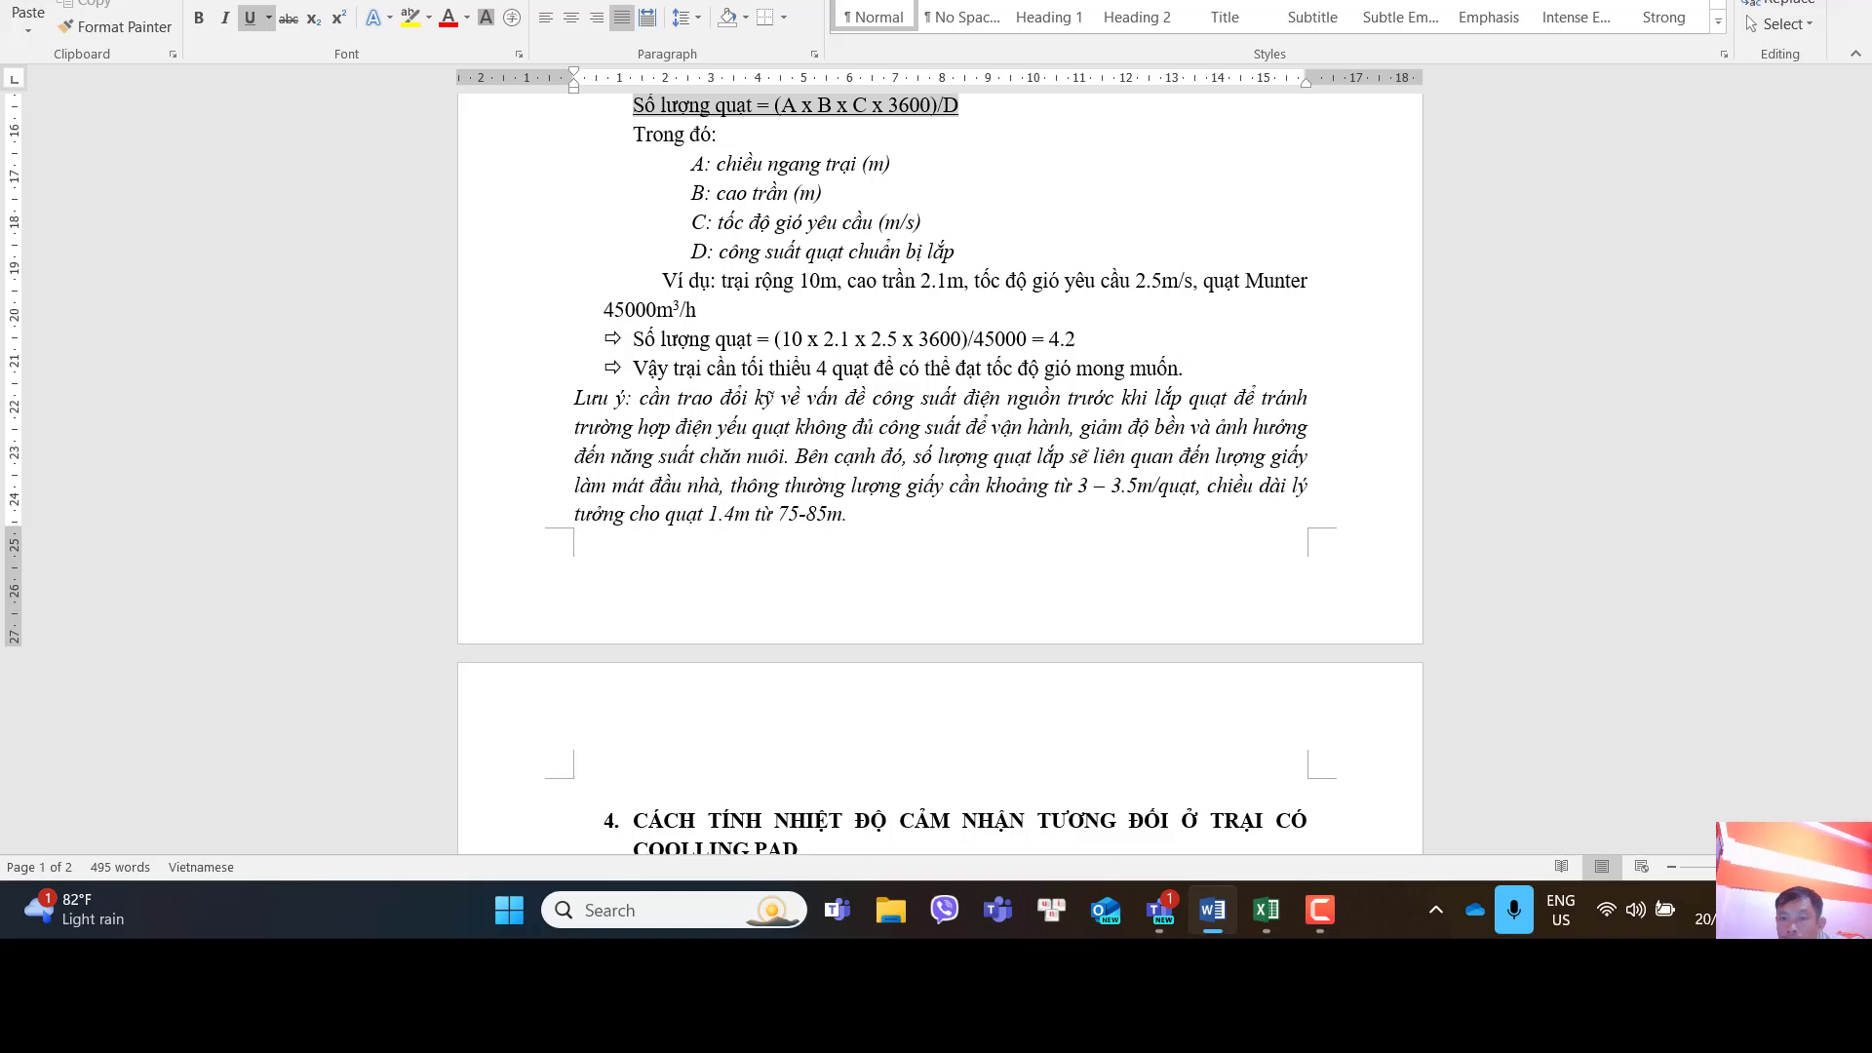
# Step: Switch back to the Teams meeting and check the actual wind speeds in H25 and H27:H29, plus the cooling pad air speed in C32
pyautogui.hotkey('alt', 'Tab')
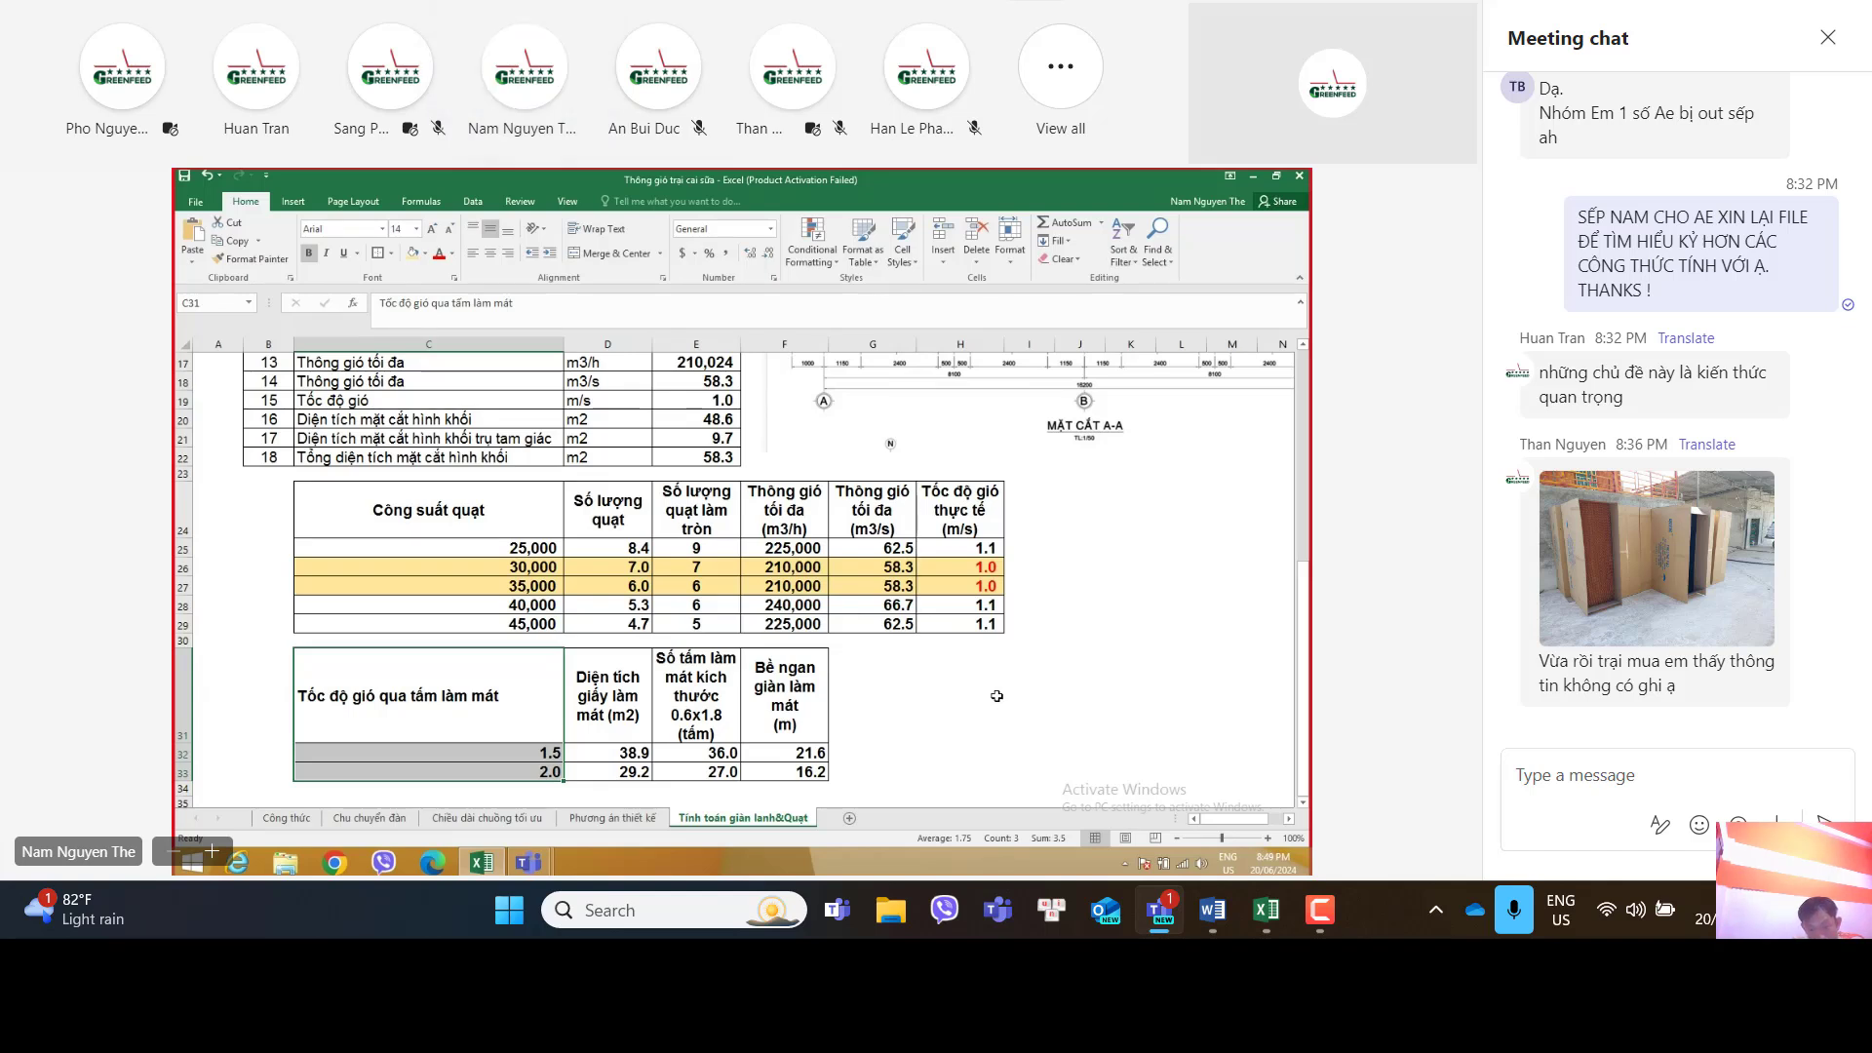
pyautogui.click(983, 549)
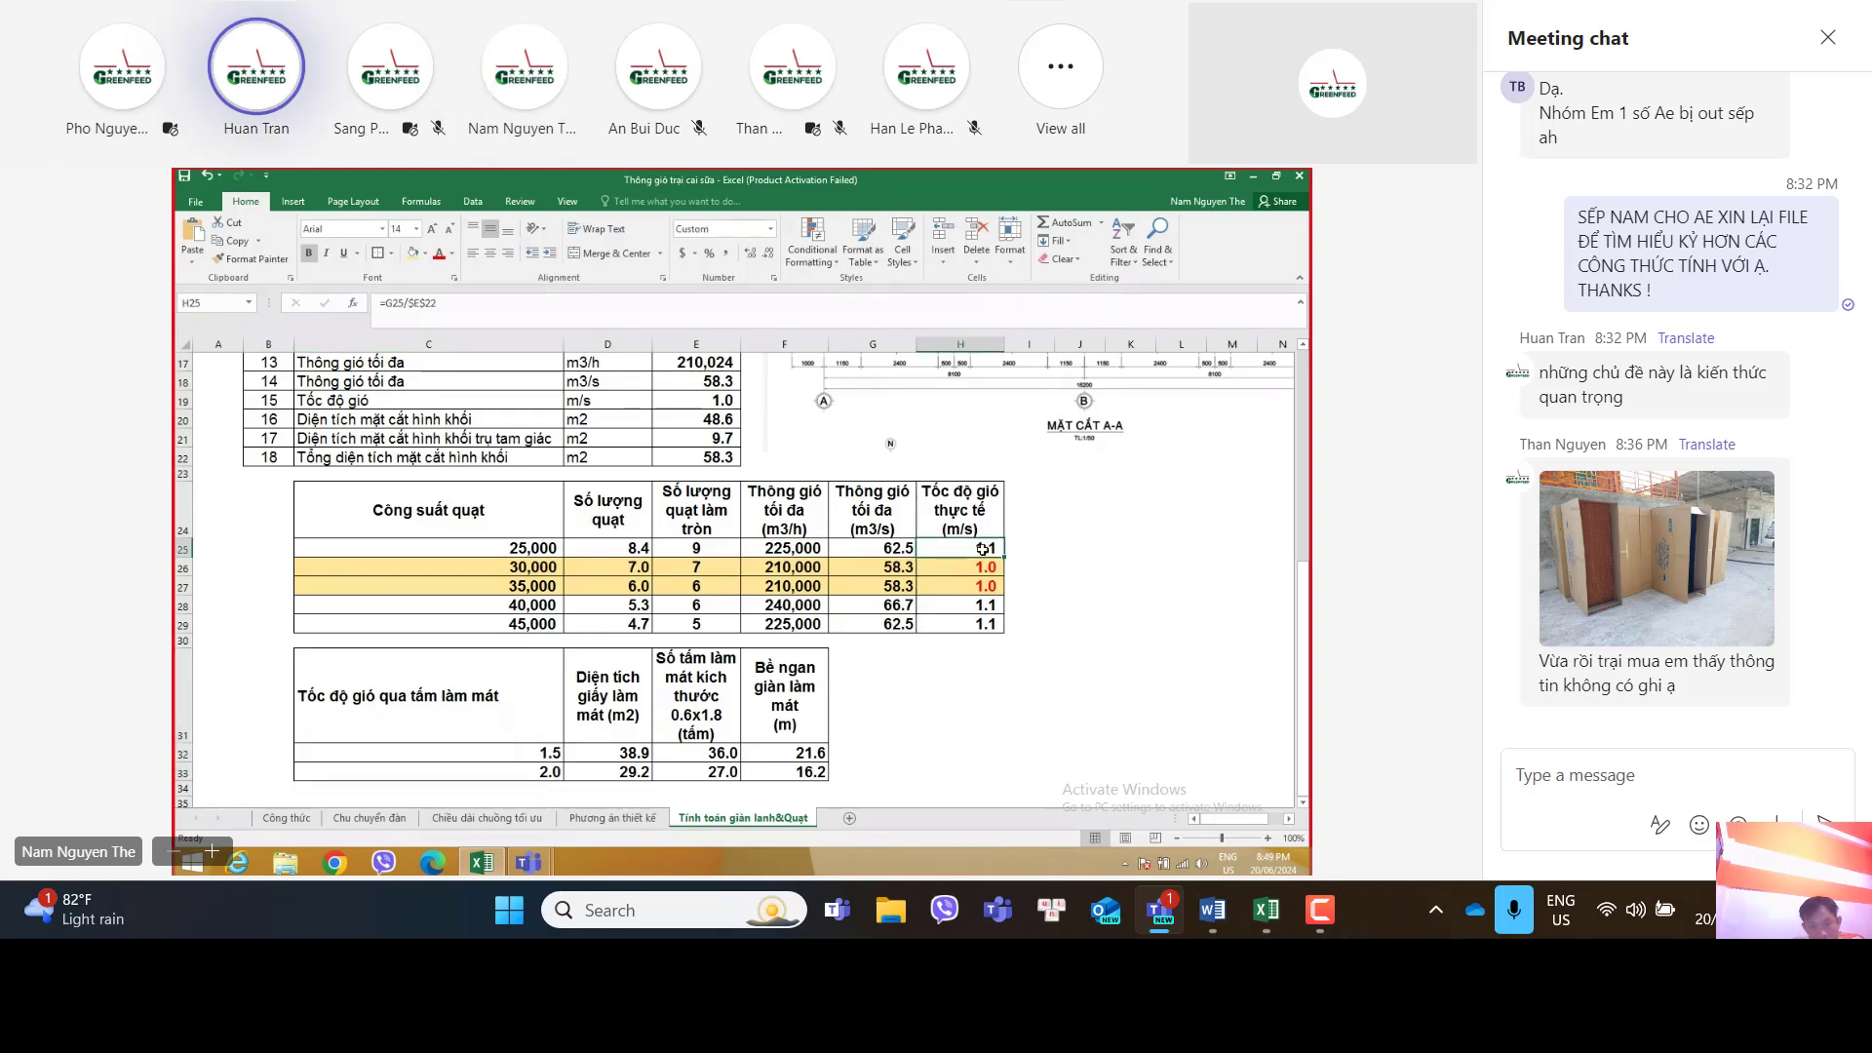
pyautogui.click(977, 586)
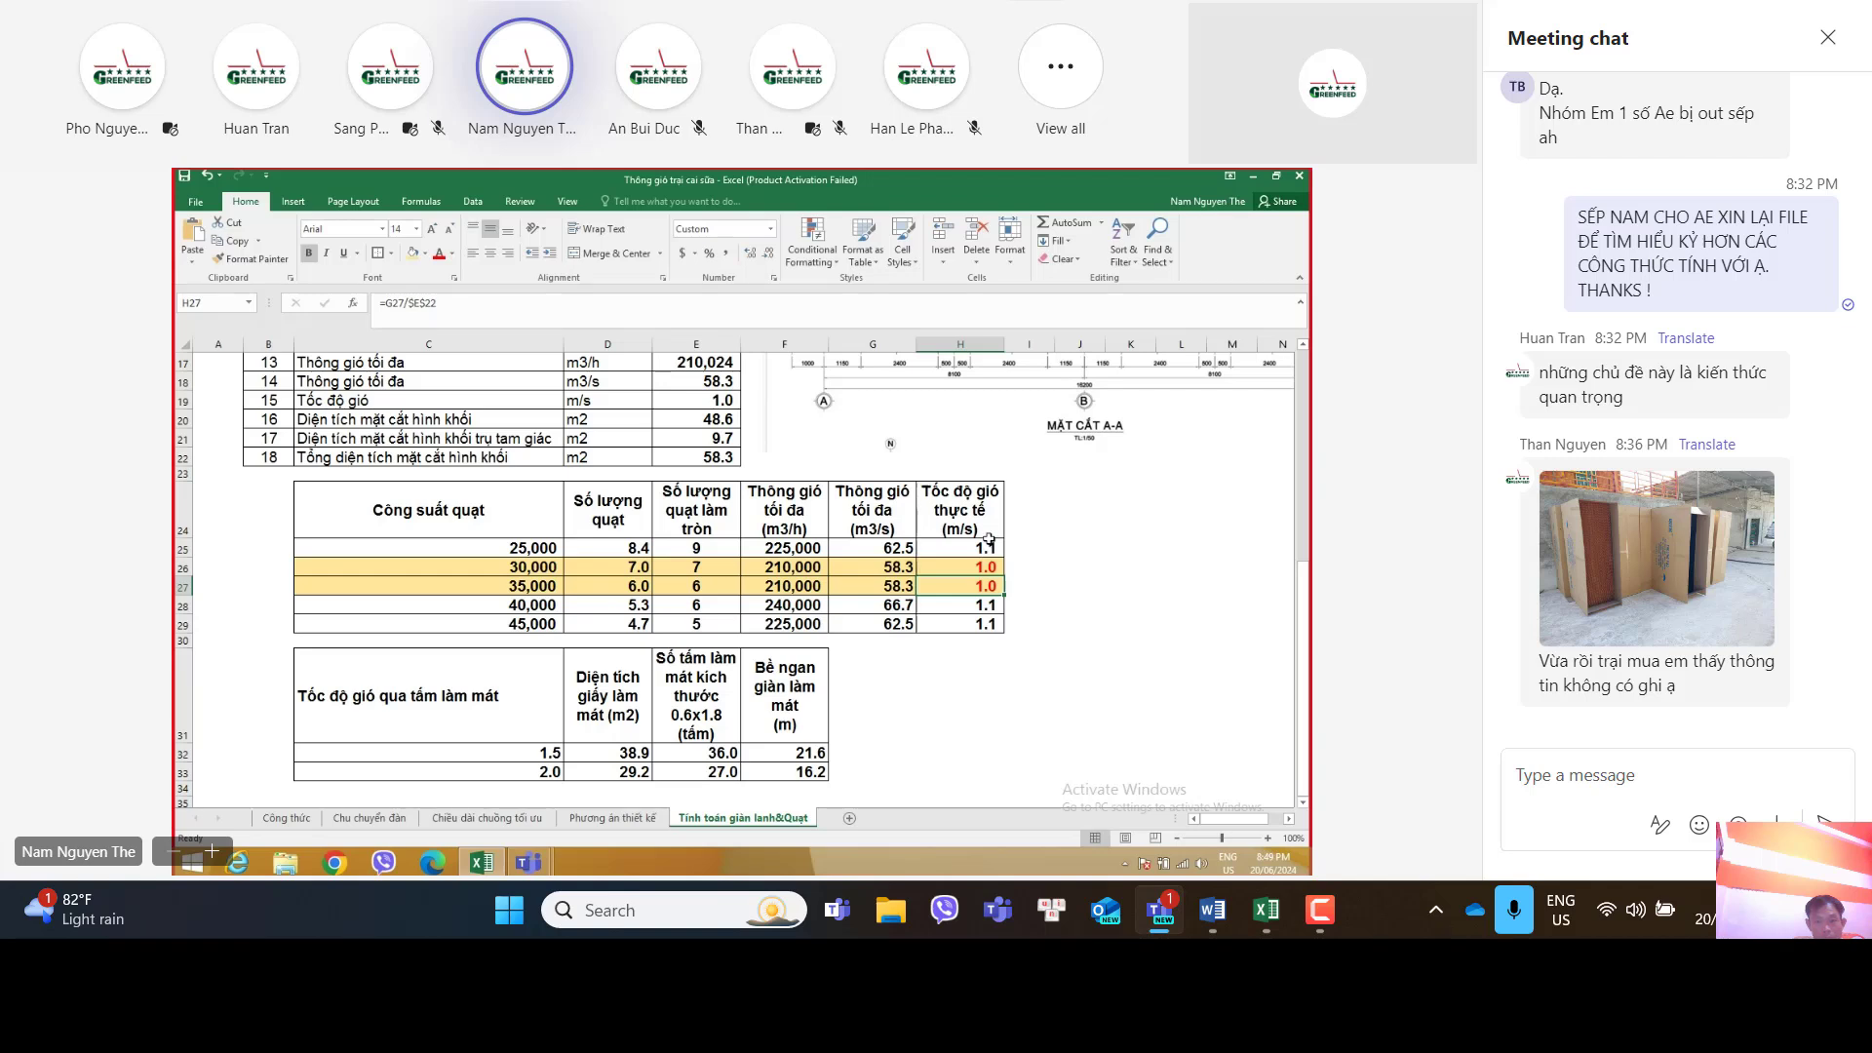
pyautogui.click(988, 545)
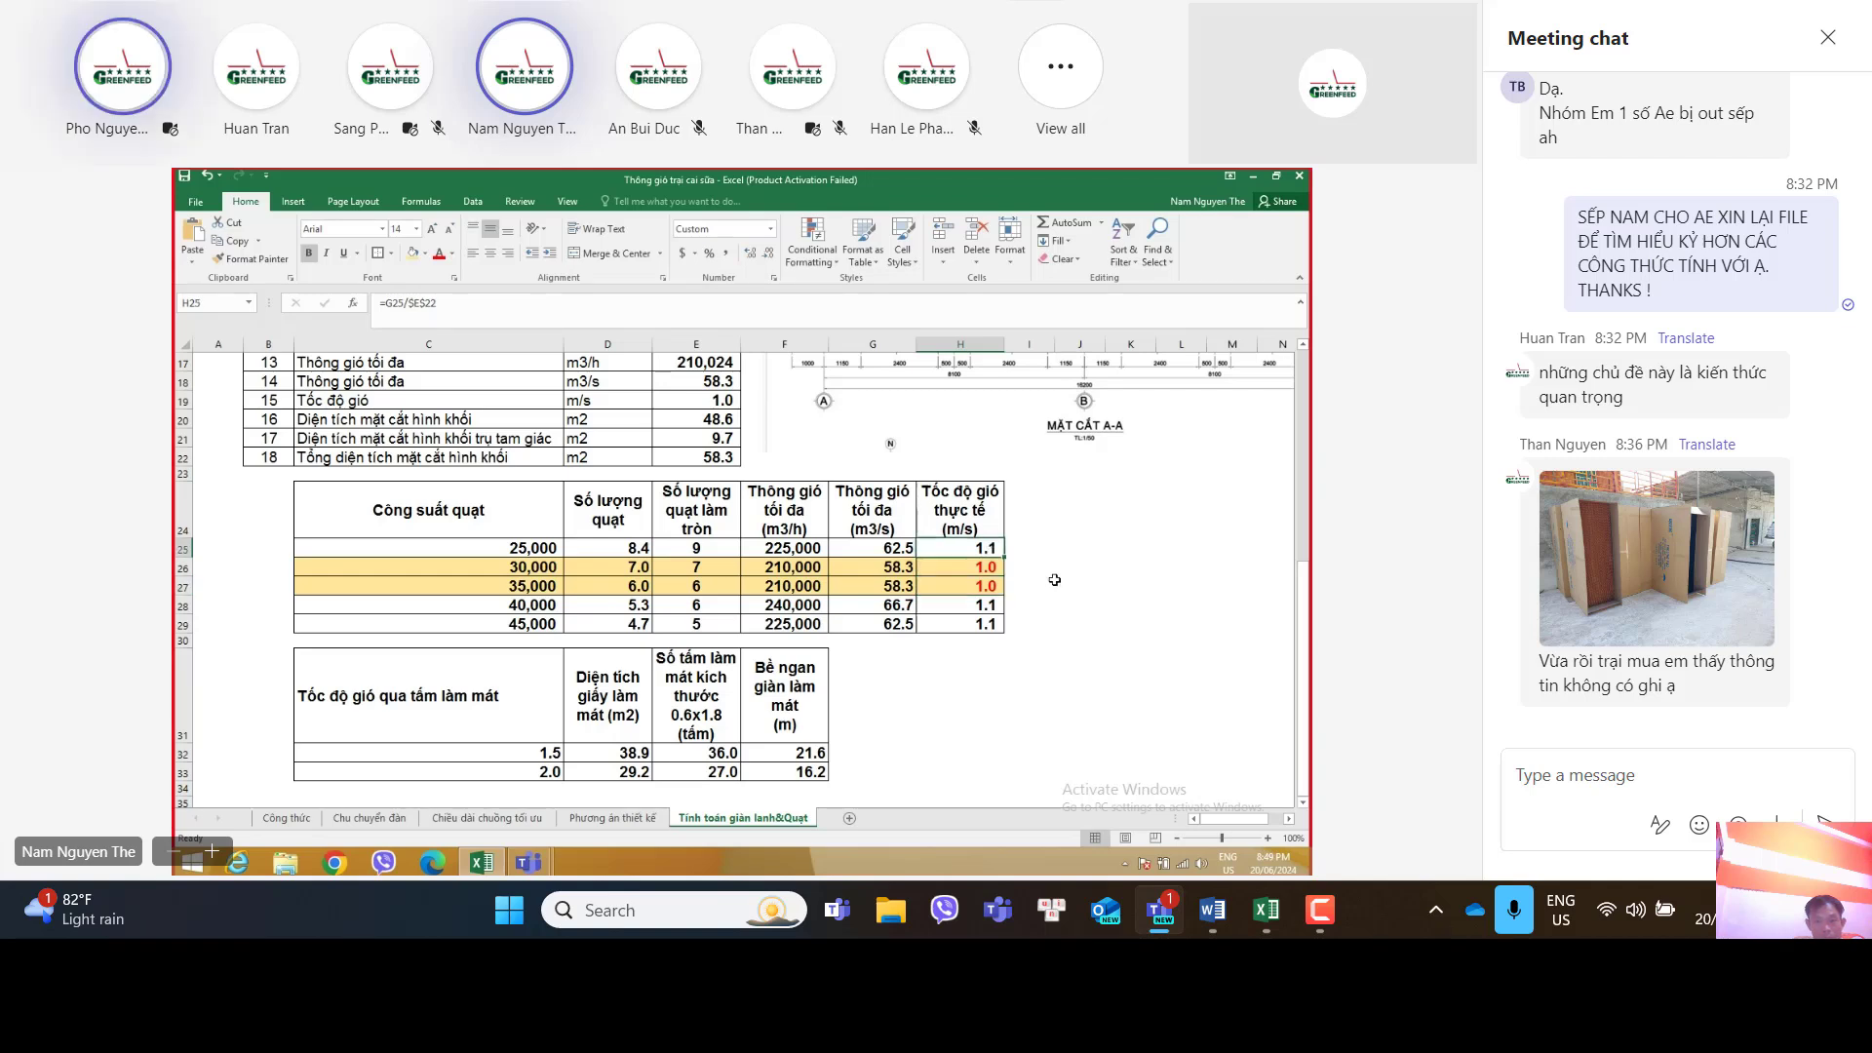
pyautogui.click(984, 620)
pyautogui.click(981, 606)
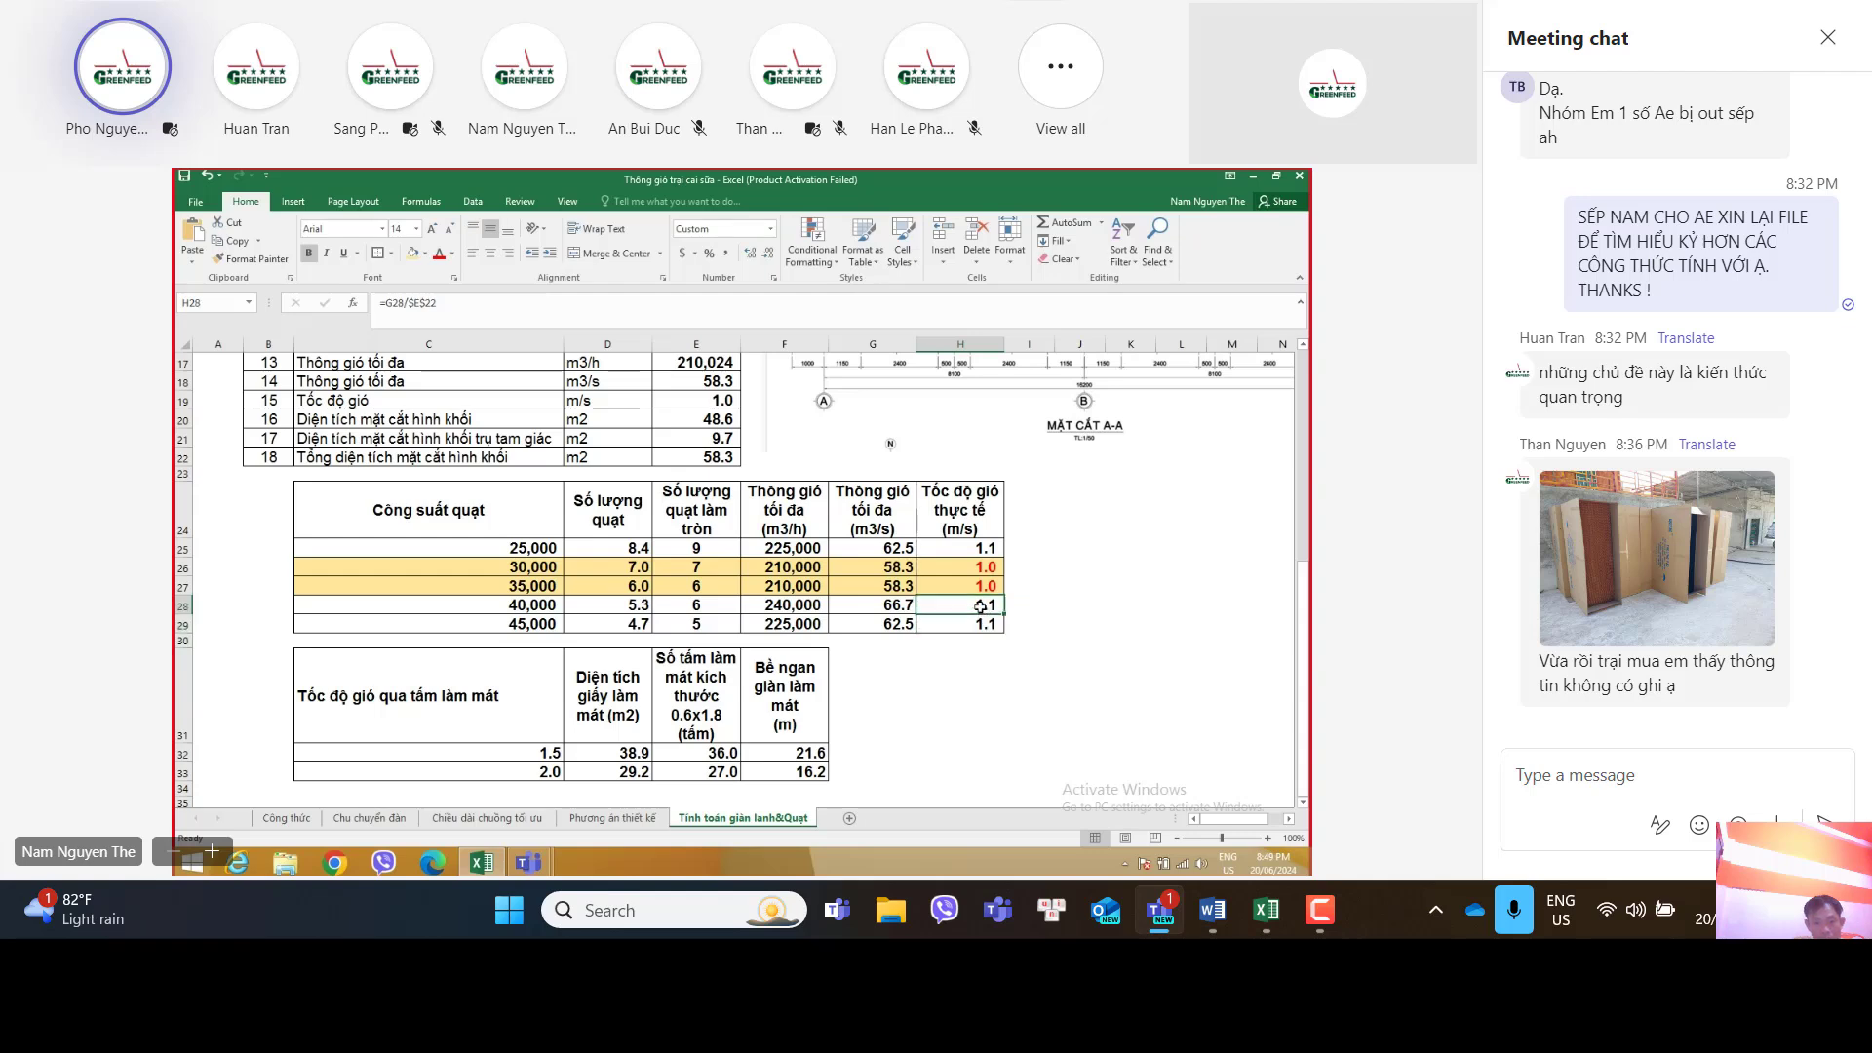
pyautogui.click(552, 751)
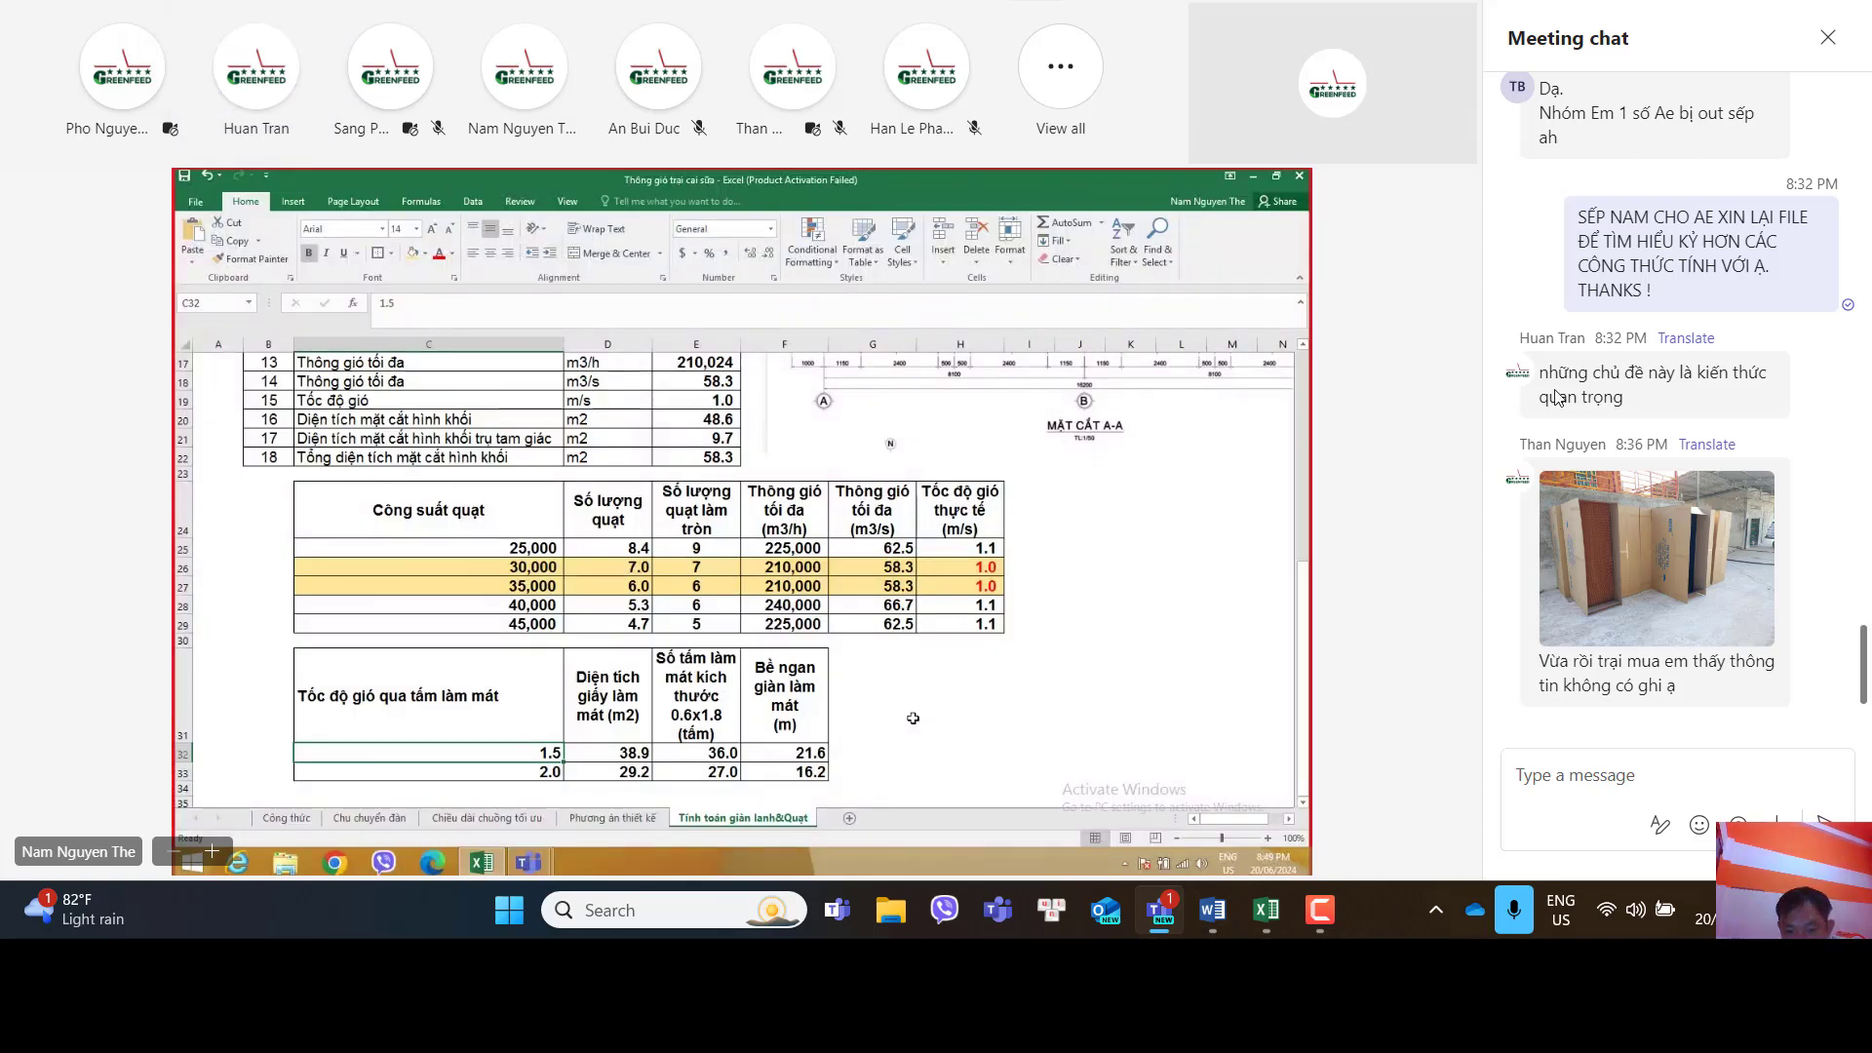
# Step: Switch to the Word document and go back to section 2 to read the maximum wind speed formula, its variables and example
pyautogui.click(1202, 912)
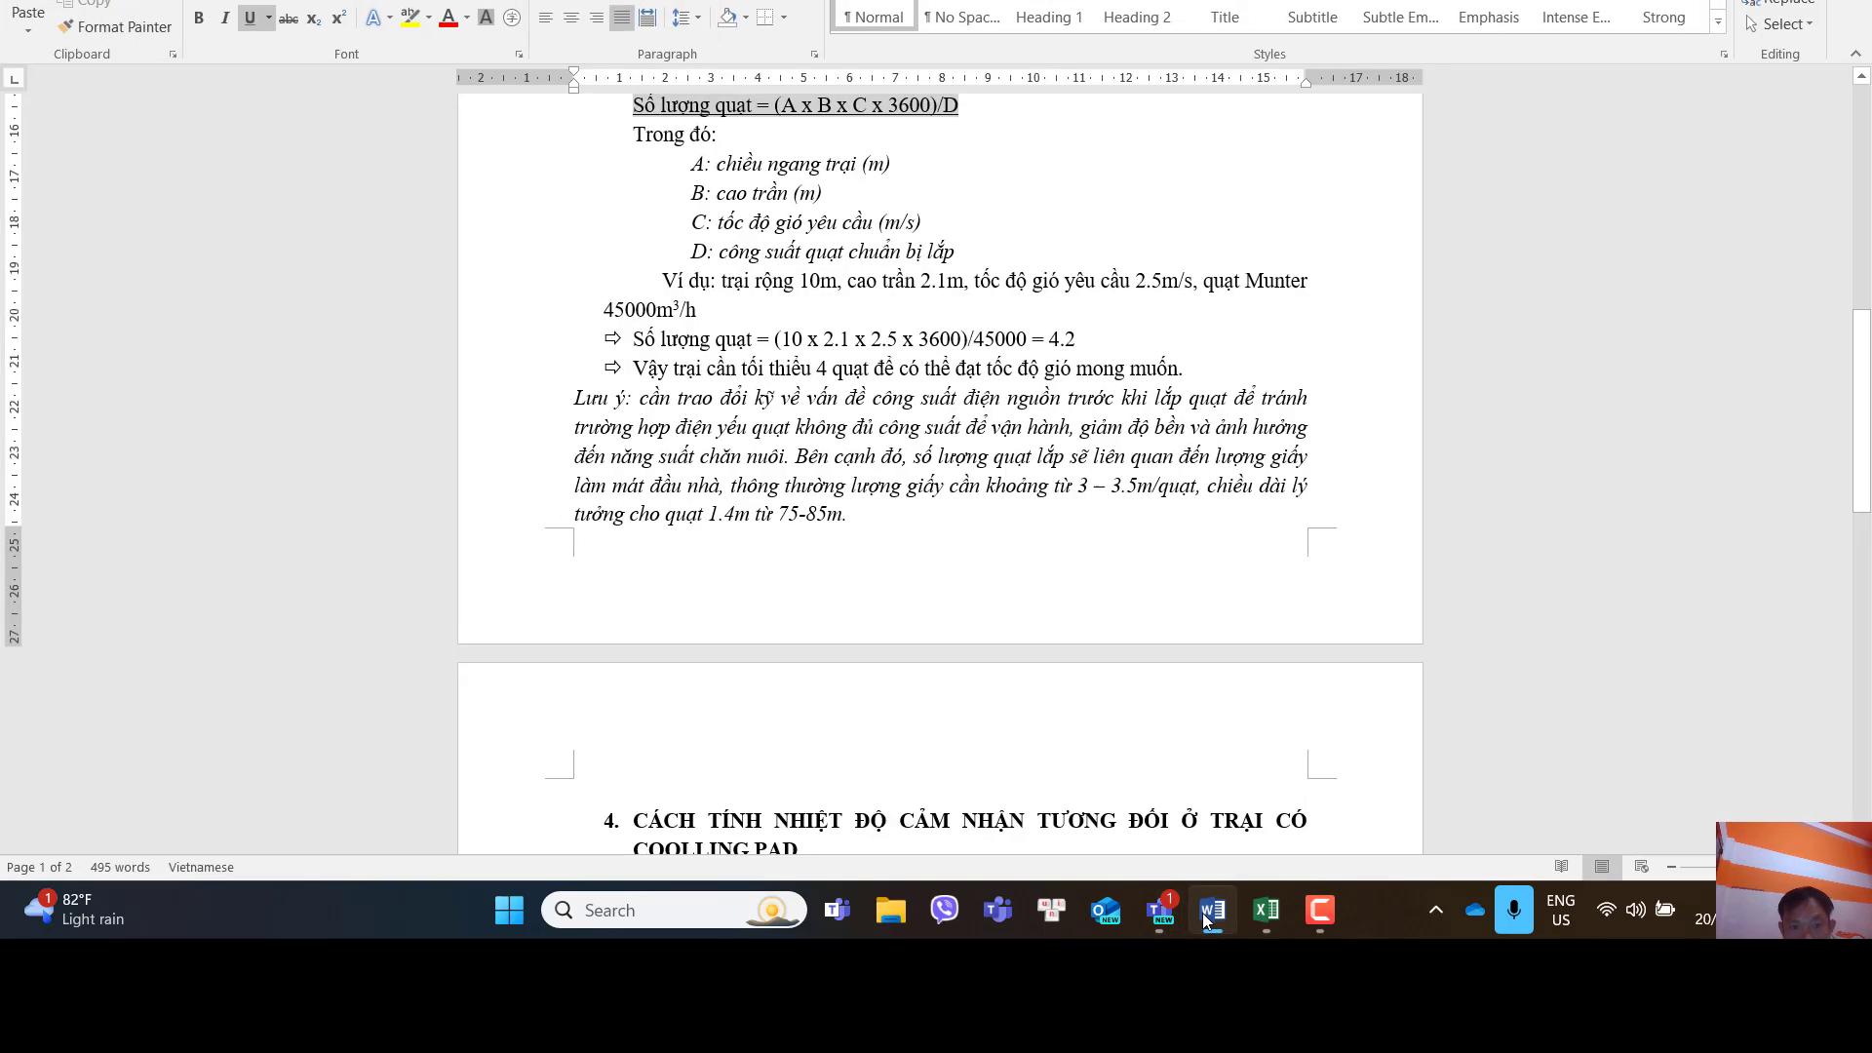
pyautogui.click(1368, 592)
pyautogui.press('Up')
pyautogui.press('Up')
pyautogui.press('Up')
pyautogui.press('Up')
pyautogui.press('Up')
pyautogui.press('Up')
pyautogui.press('Up')
pyautogui.press('Up')
pyautogui.press('Up')
pyautogui.press('Up')
pyautogui.press('Up')
pyautogui.press('Up')
pyautogui.press('Up')
pyautogui.press('Up')
pyautogui.press('Up')
pyautogui.press('Up')
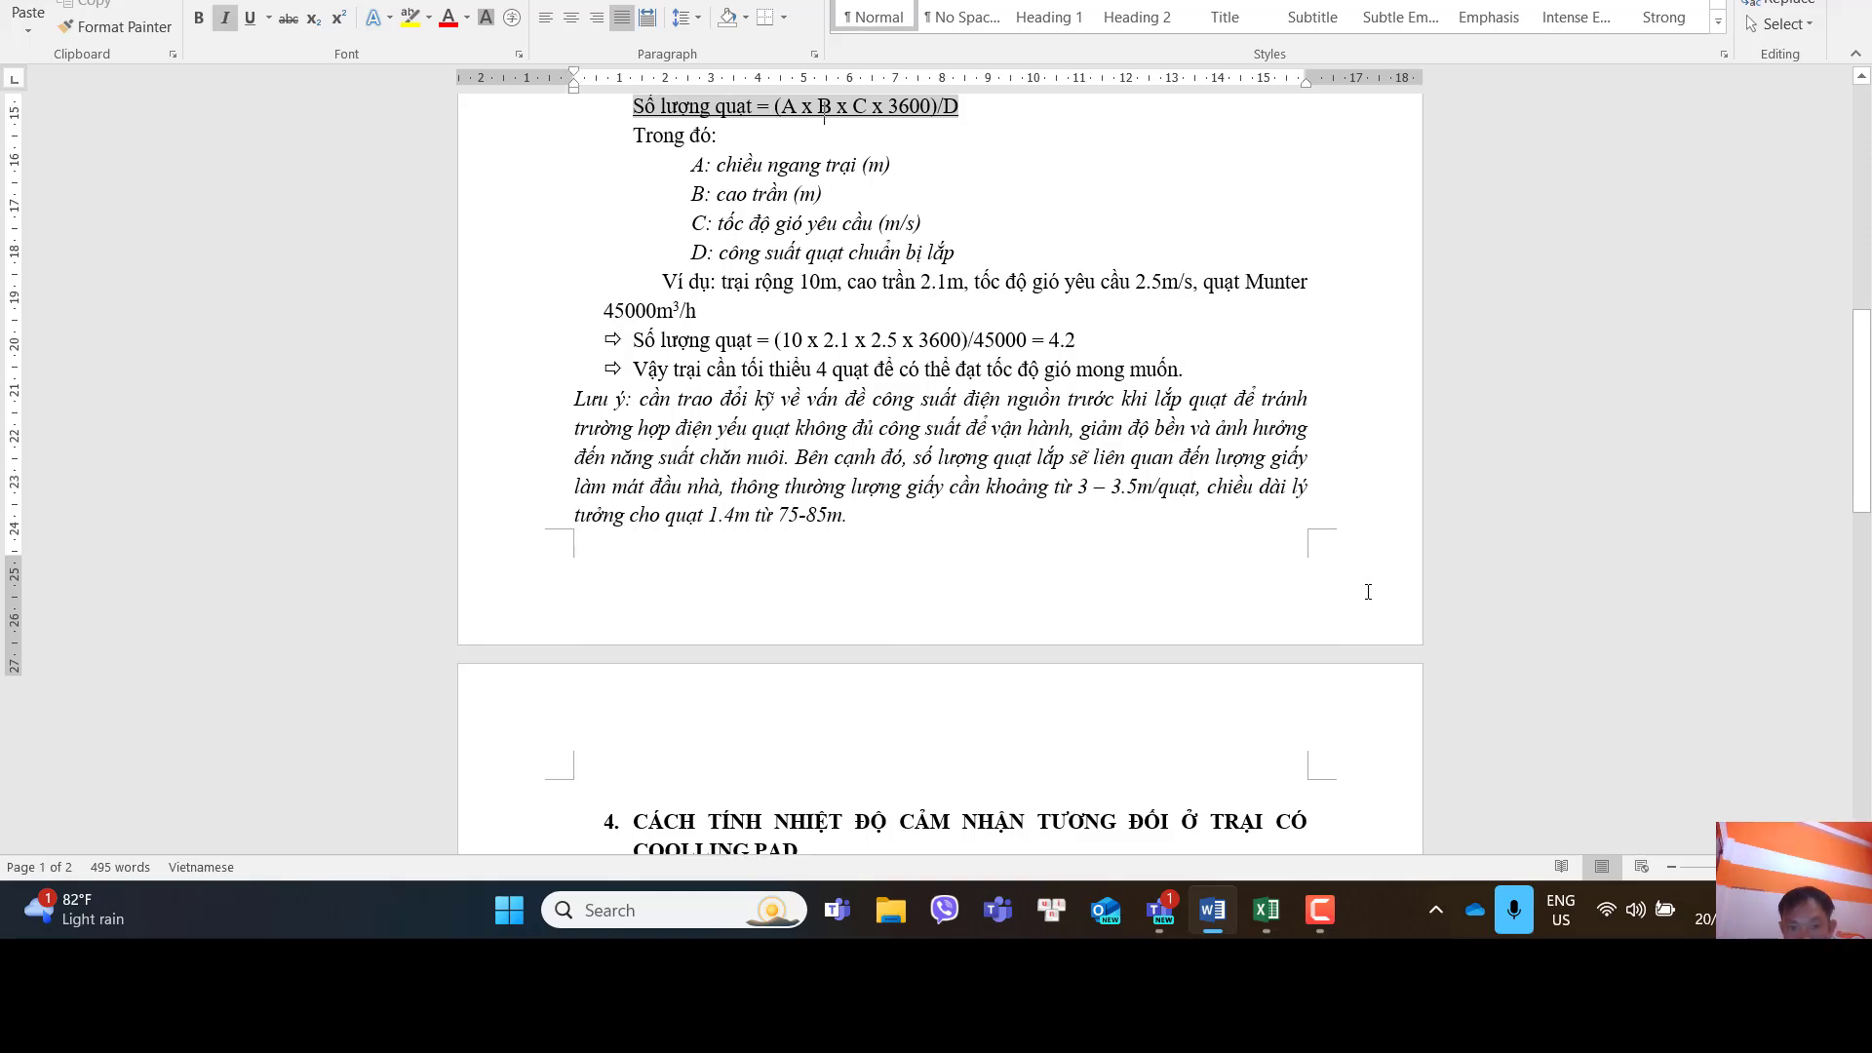
pyautogui.press('Up')
pyautogui.press('Up')
pyautogui.press('Up')
pyautogui.press('Up')
pyautogui.press('Down')
pyautogui.press('Down')
pyautogui.press('Down')
pyautogui.press('Down')
pyautogui.press('Down')
pyautogui.press('Down')
pyautogui.press('Down')
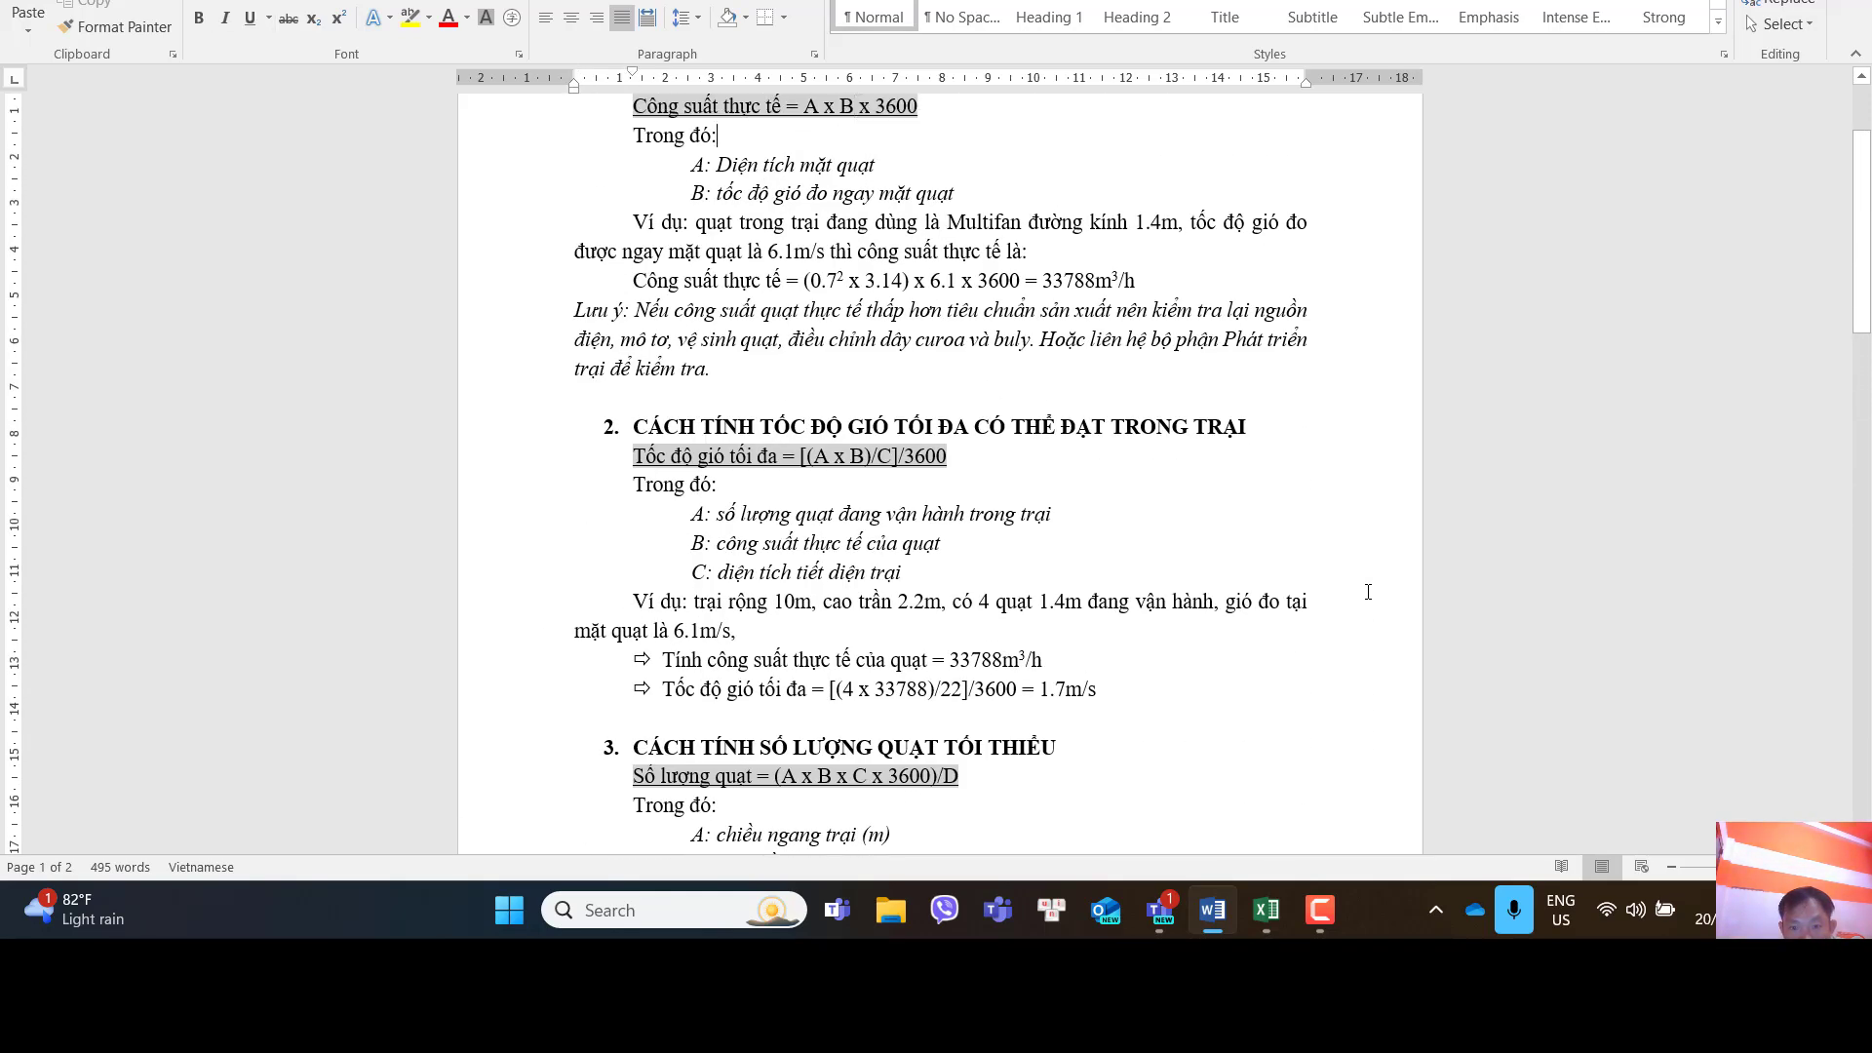
pyautogui.press('Down')
pyautogui.press('Down')
pyautogui.press('Down')
pyautogui.press('Down')
pyautogui.press('Down')
pyautogui.press('Down')
pyautogui.press('Down')
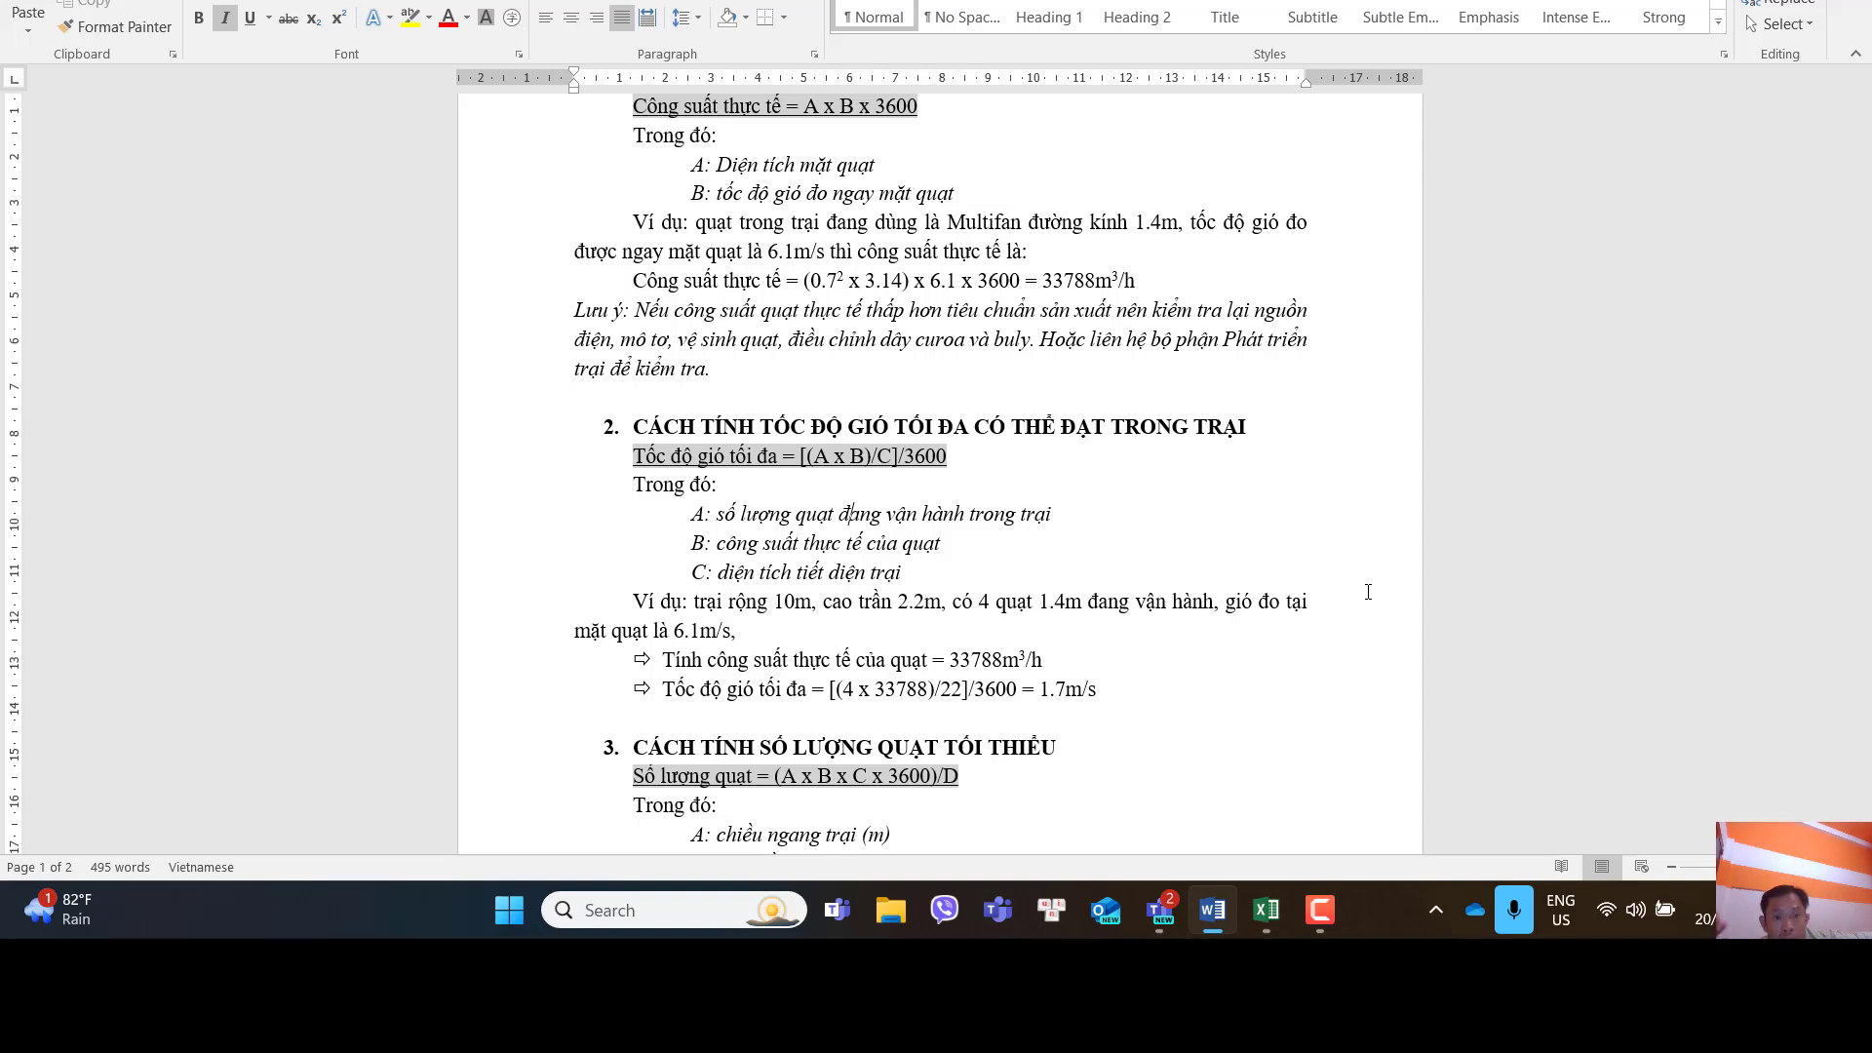
# Step: Go back to section 1 and reread the actual fan capacity formula, its variables and the 1.4 m Multifan example
pyautogui.press('Up')
pyautogui.press('Up')
pyautogui.press('Up')
pyautogui.press('Up')
pyautogui.press('Up')
pyautogui.press('Up')
pyautogui.press('Up')
pyautogui.press('Up')
pyautogui.press('Up')
pyautogui.press('Up')
pyautogui.press('Up')
pyautogui.press('Up')
pyautogui.press('Up')
pyautogui.press('Up')
pyautogui.press('Up')
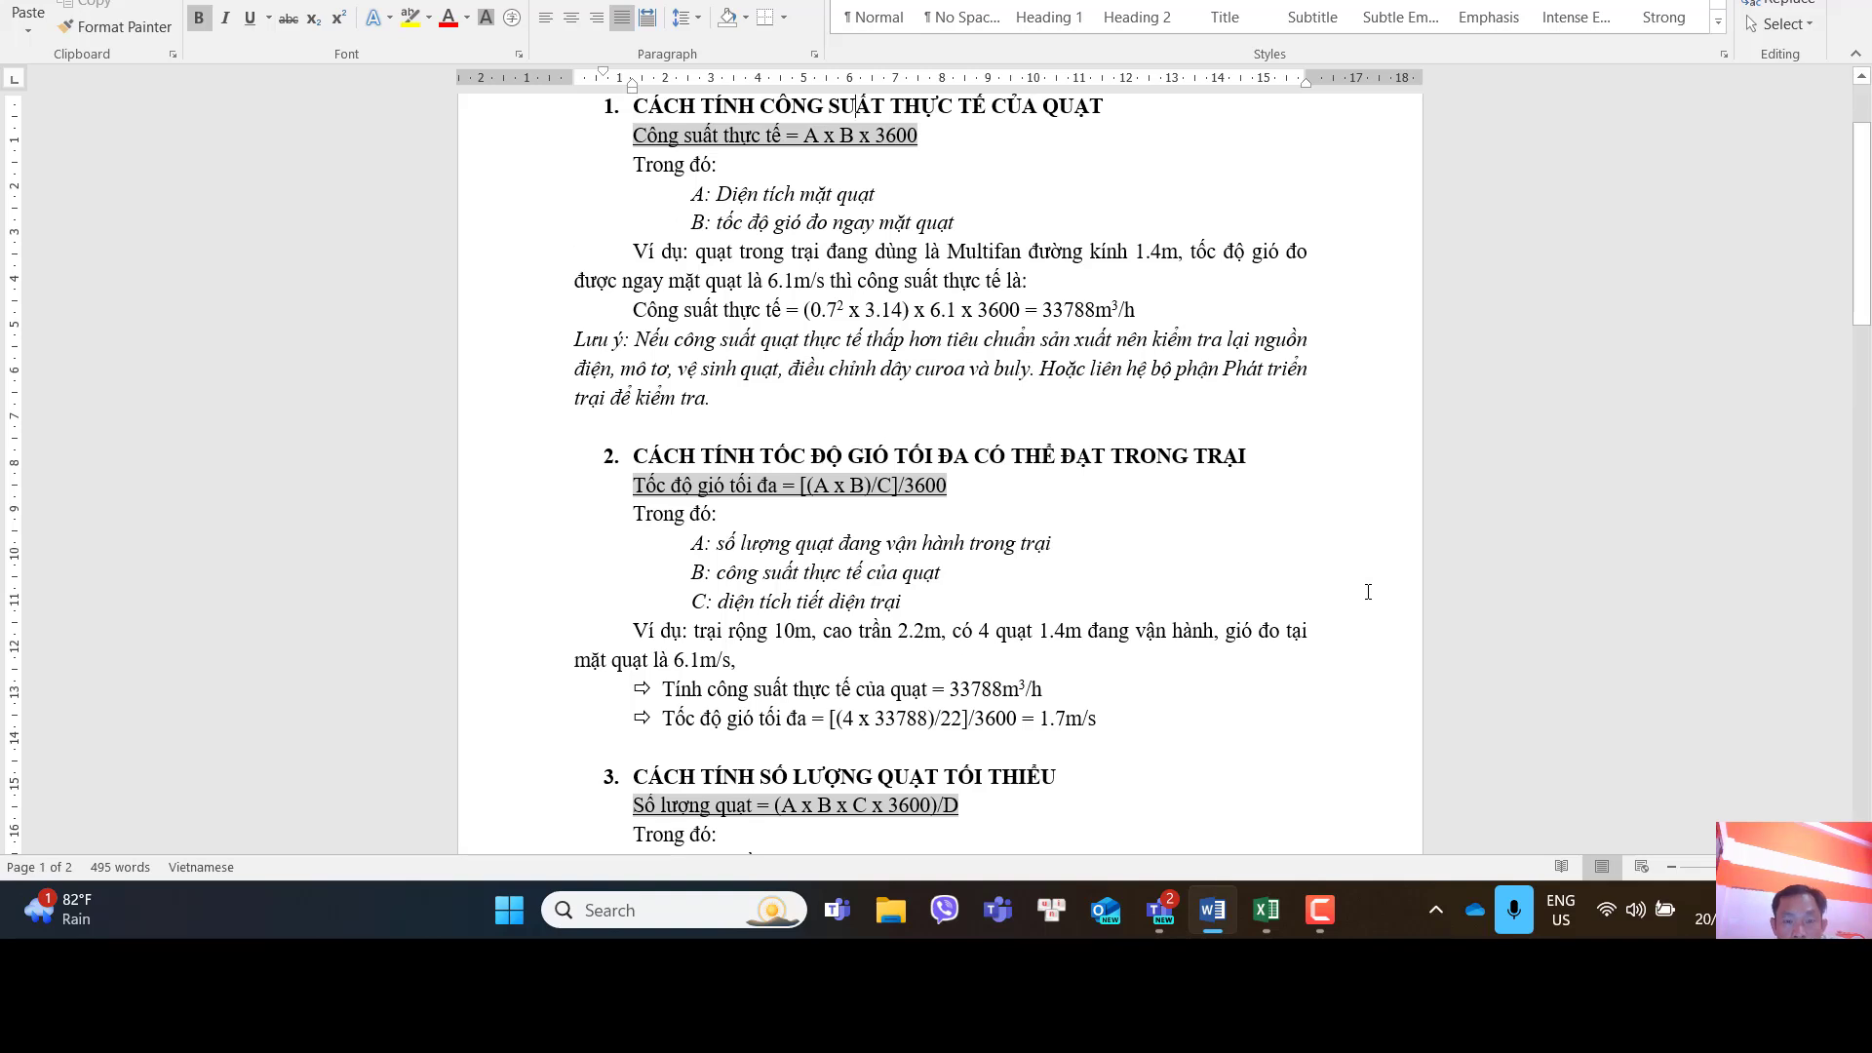
pyautogui.press('Down')
pyautogui.press('Down')
pyautogui.press('Down')
pyautogui.press('Down')
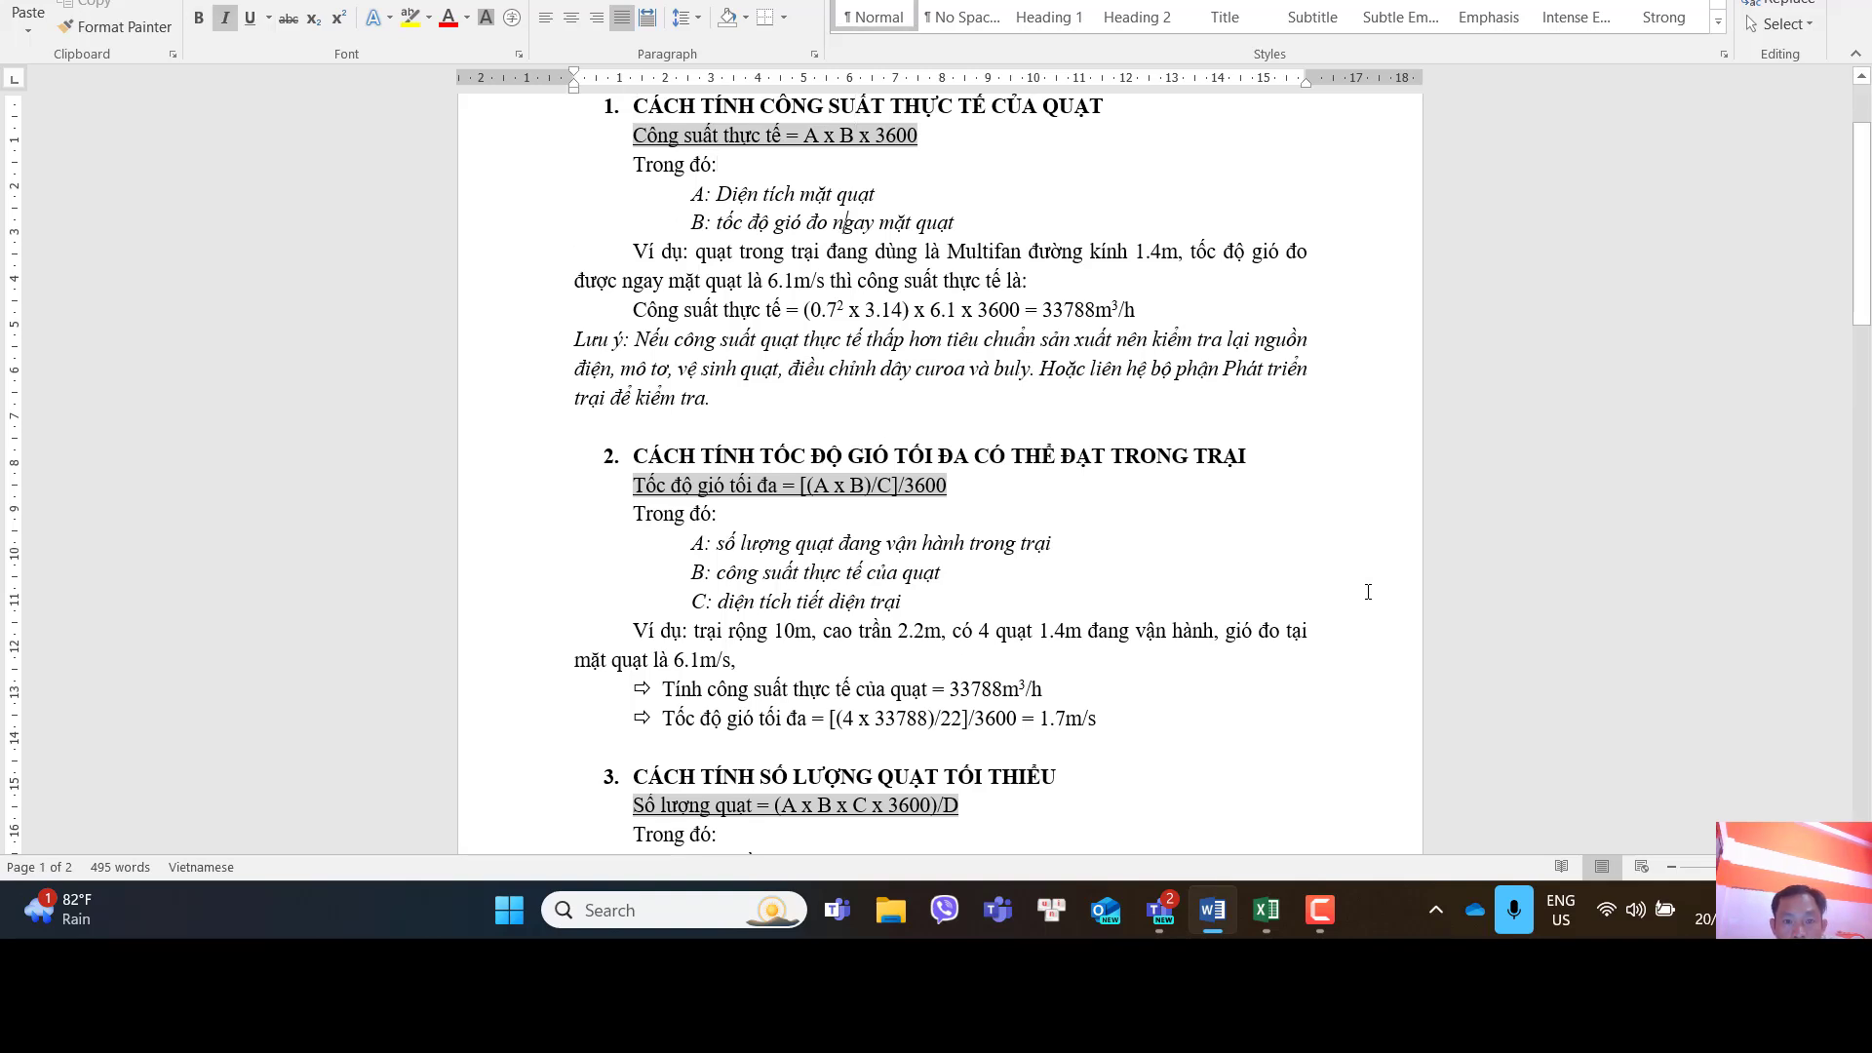
pyautogui.press('Down')
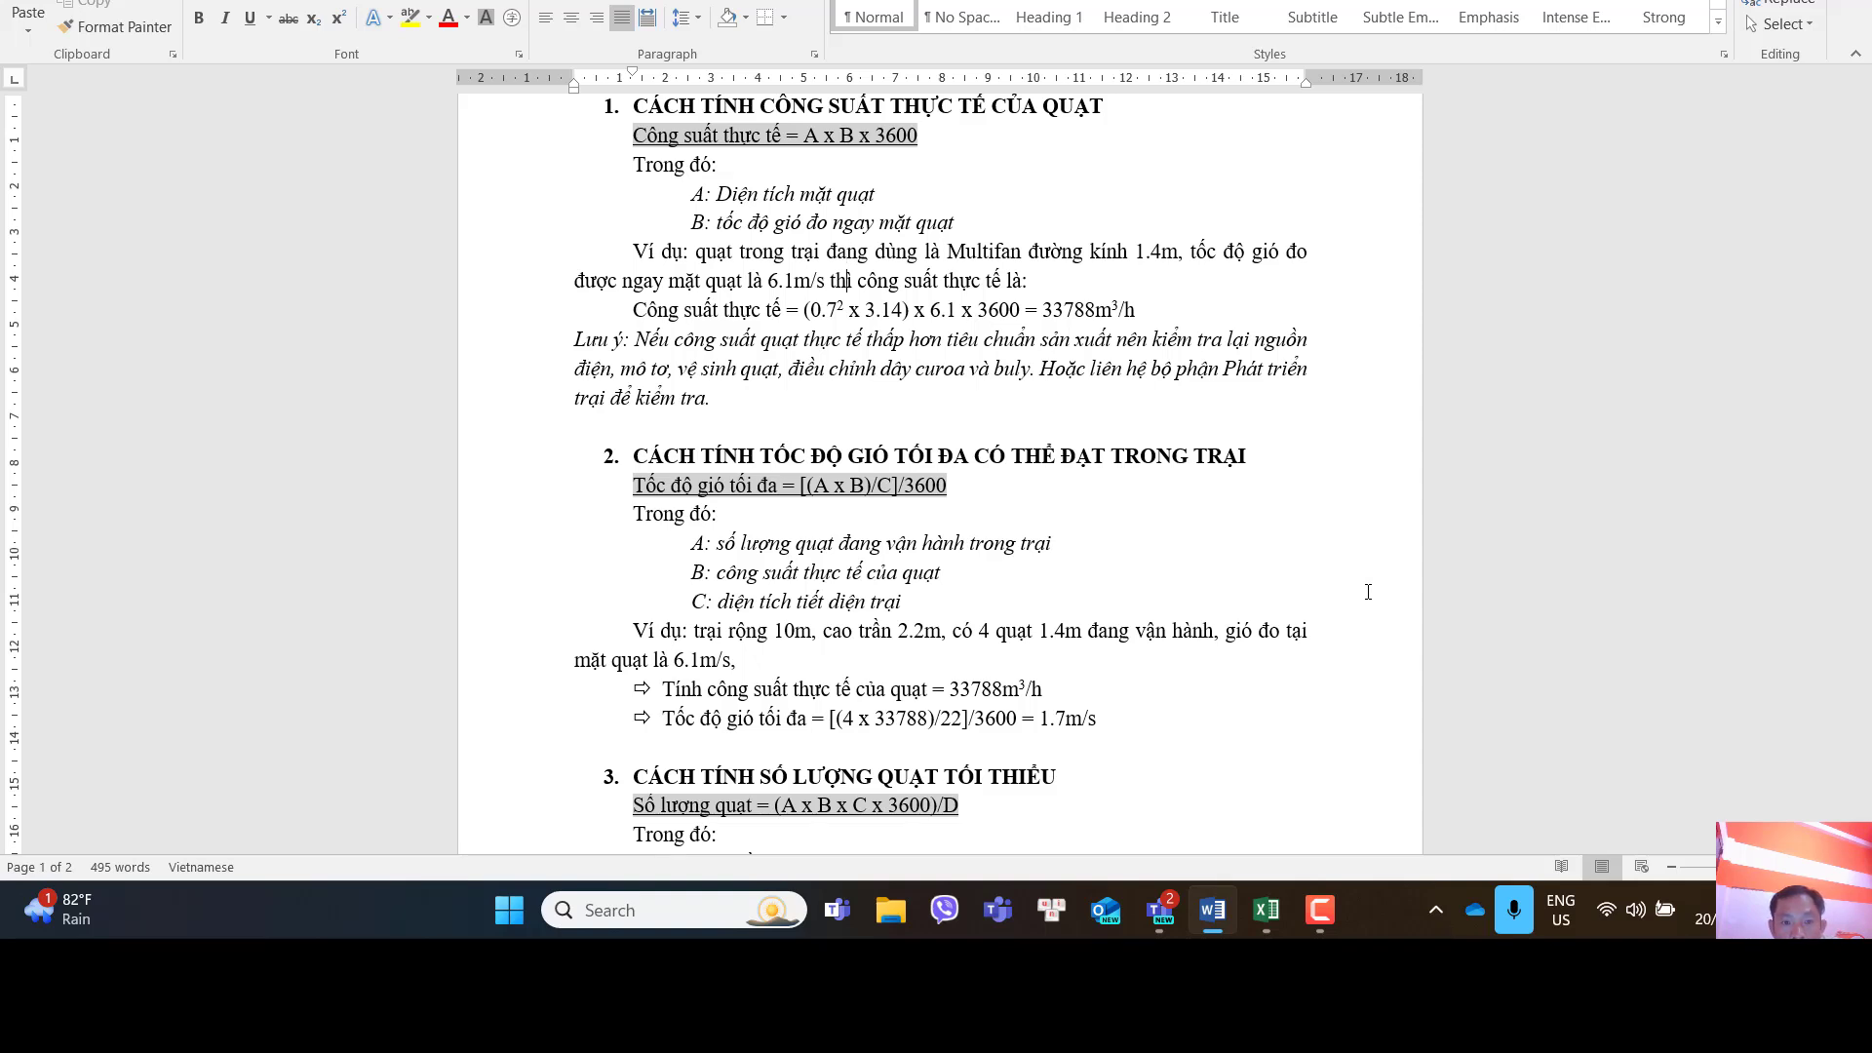
pyautogui.press('Down')
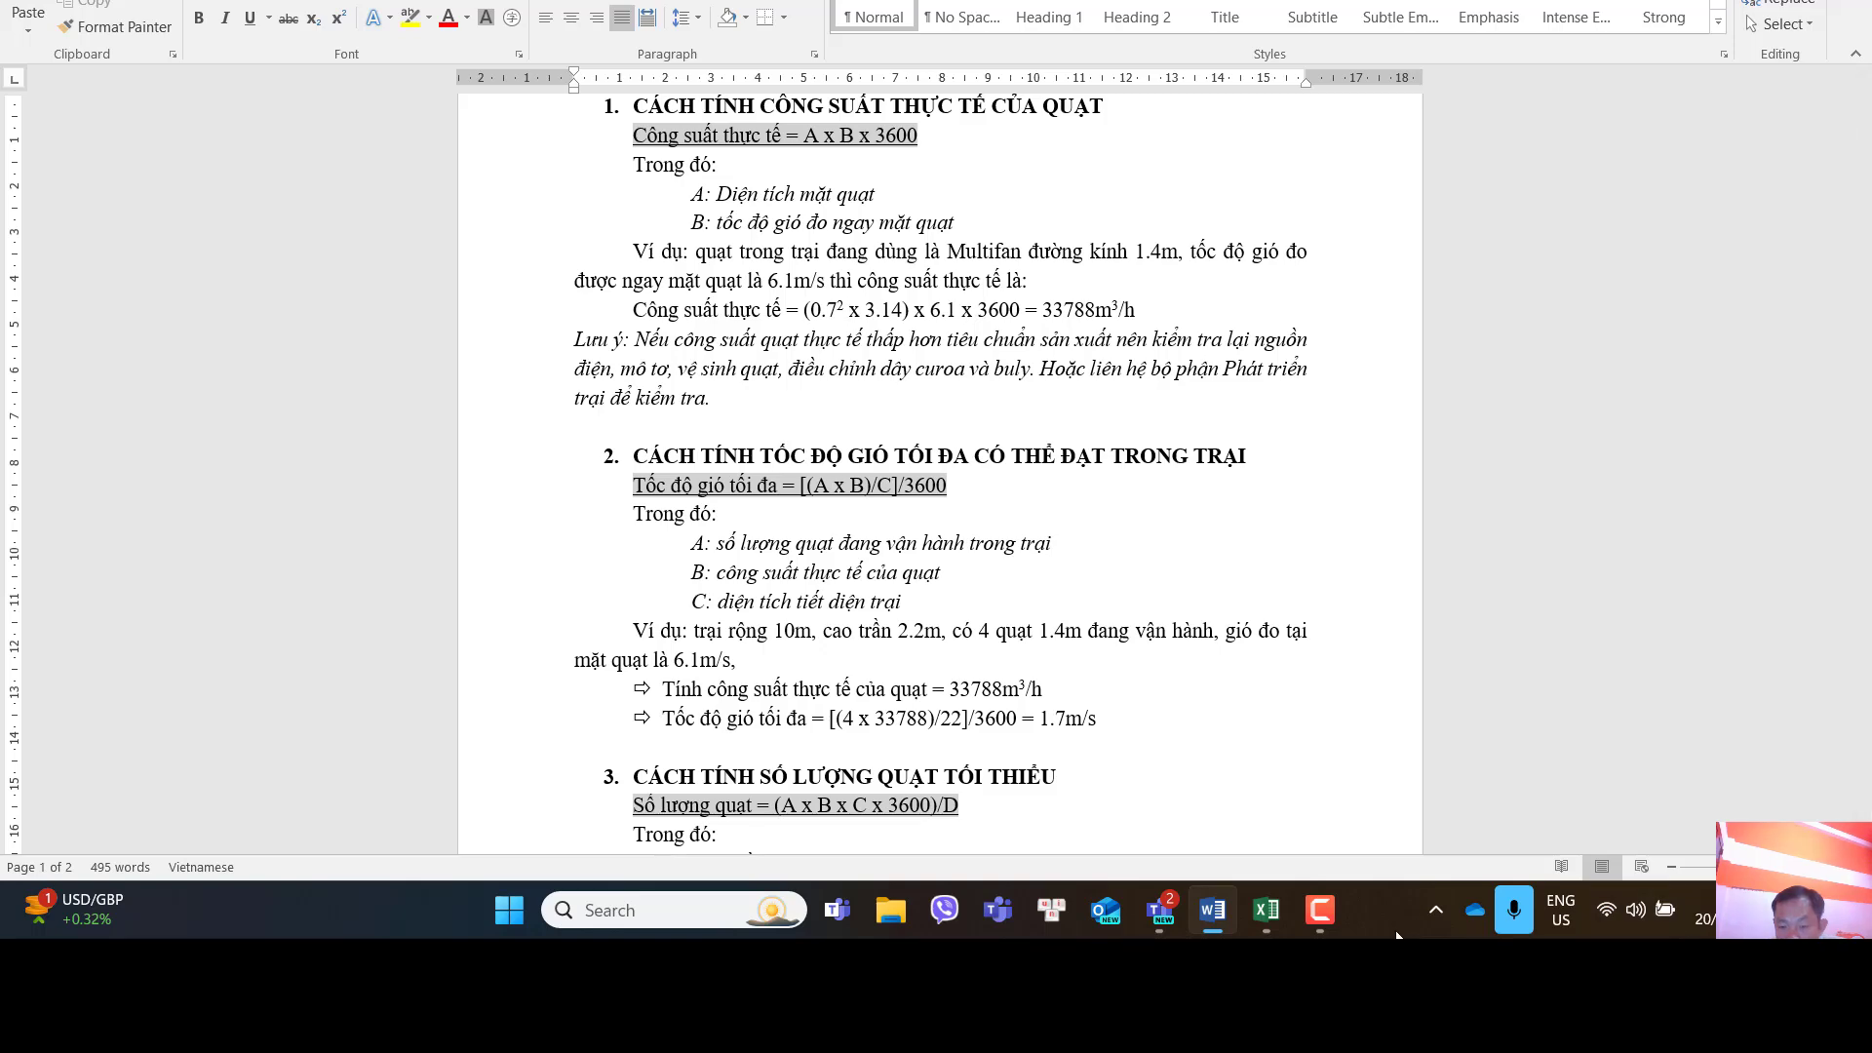
# Step: Return to the Teams meeting and check the 35,000 fan capacity in C27 beside the cooling pad table
pyautogui.moveTo(1170, 912)
pyautogui.click(1184, 846)
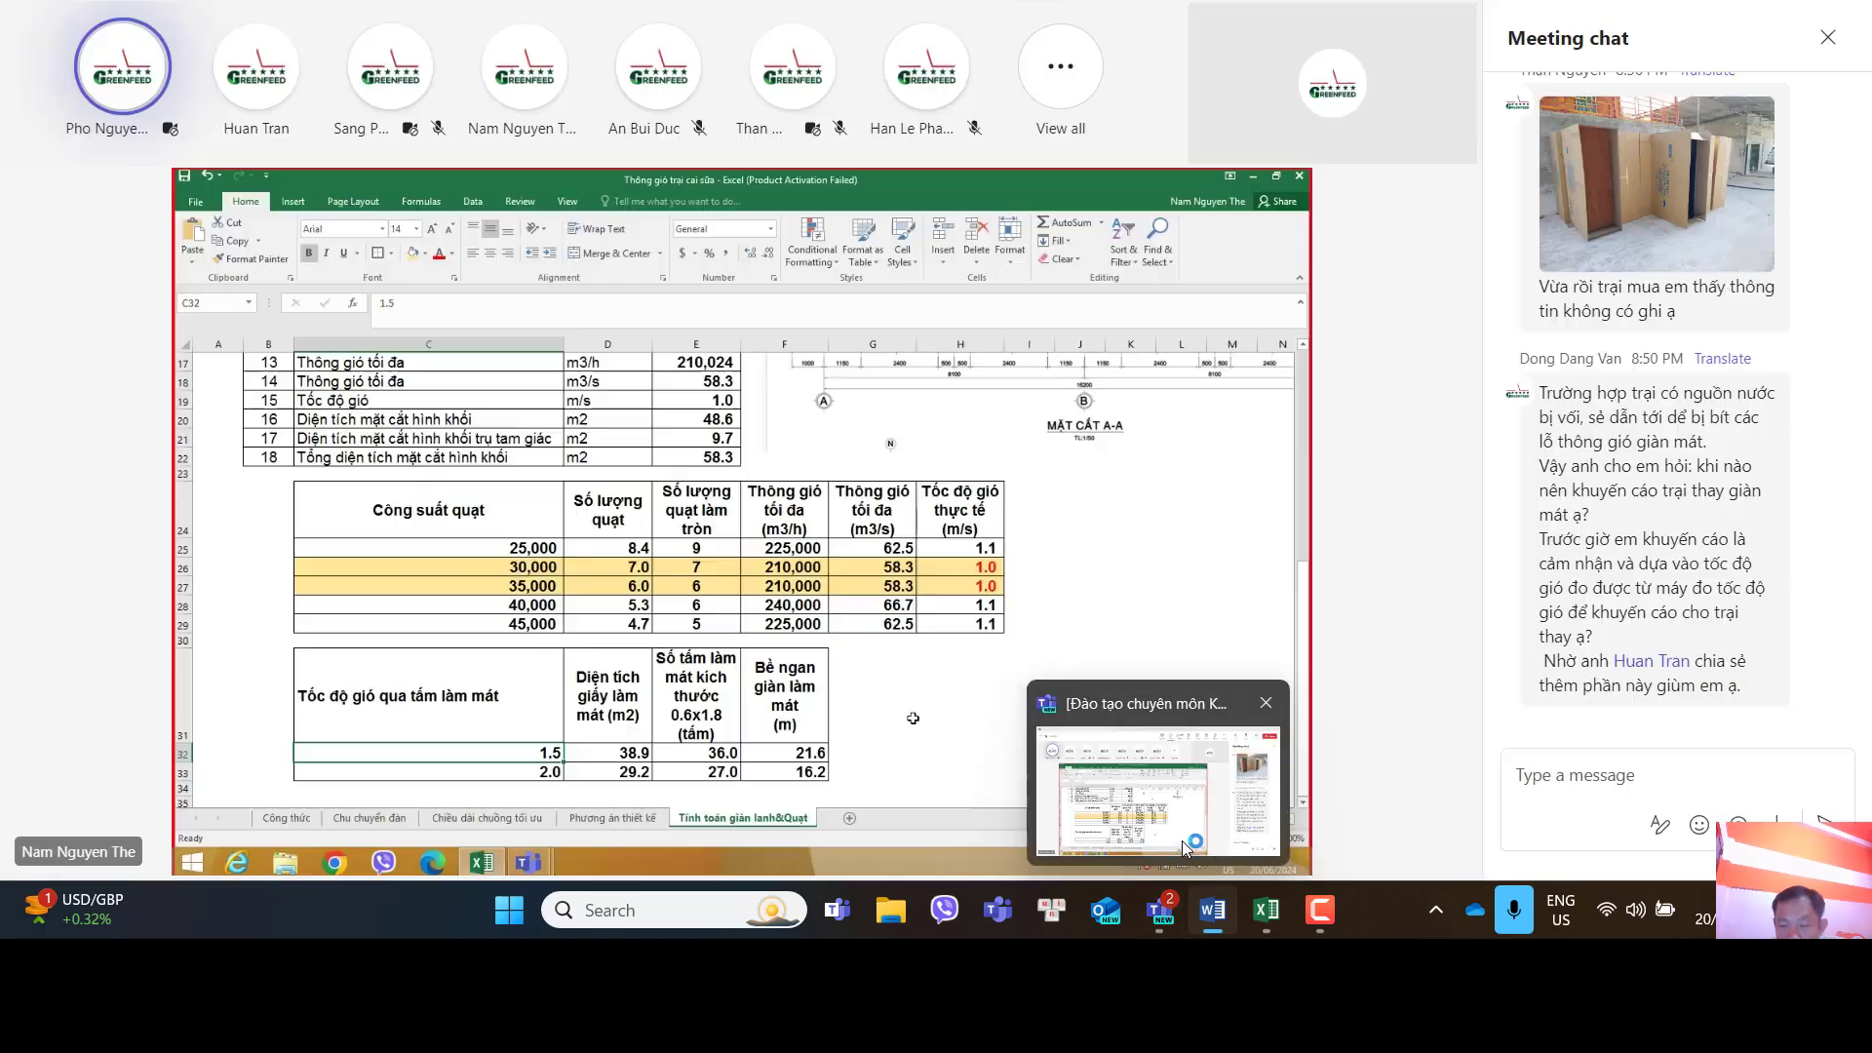
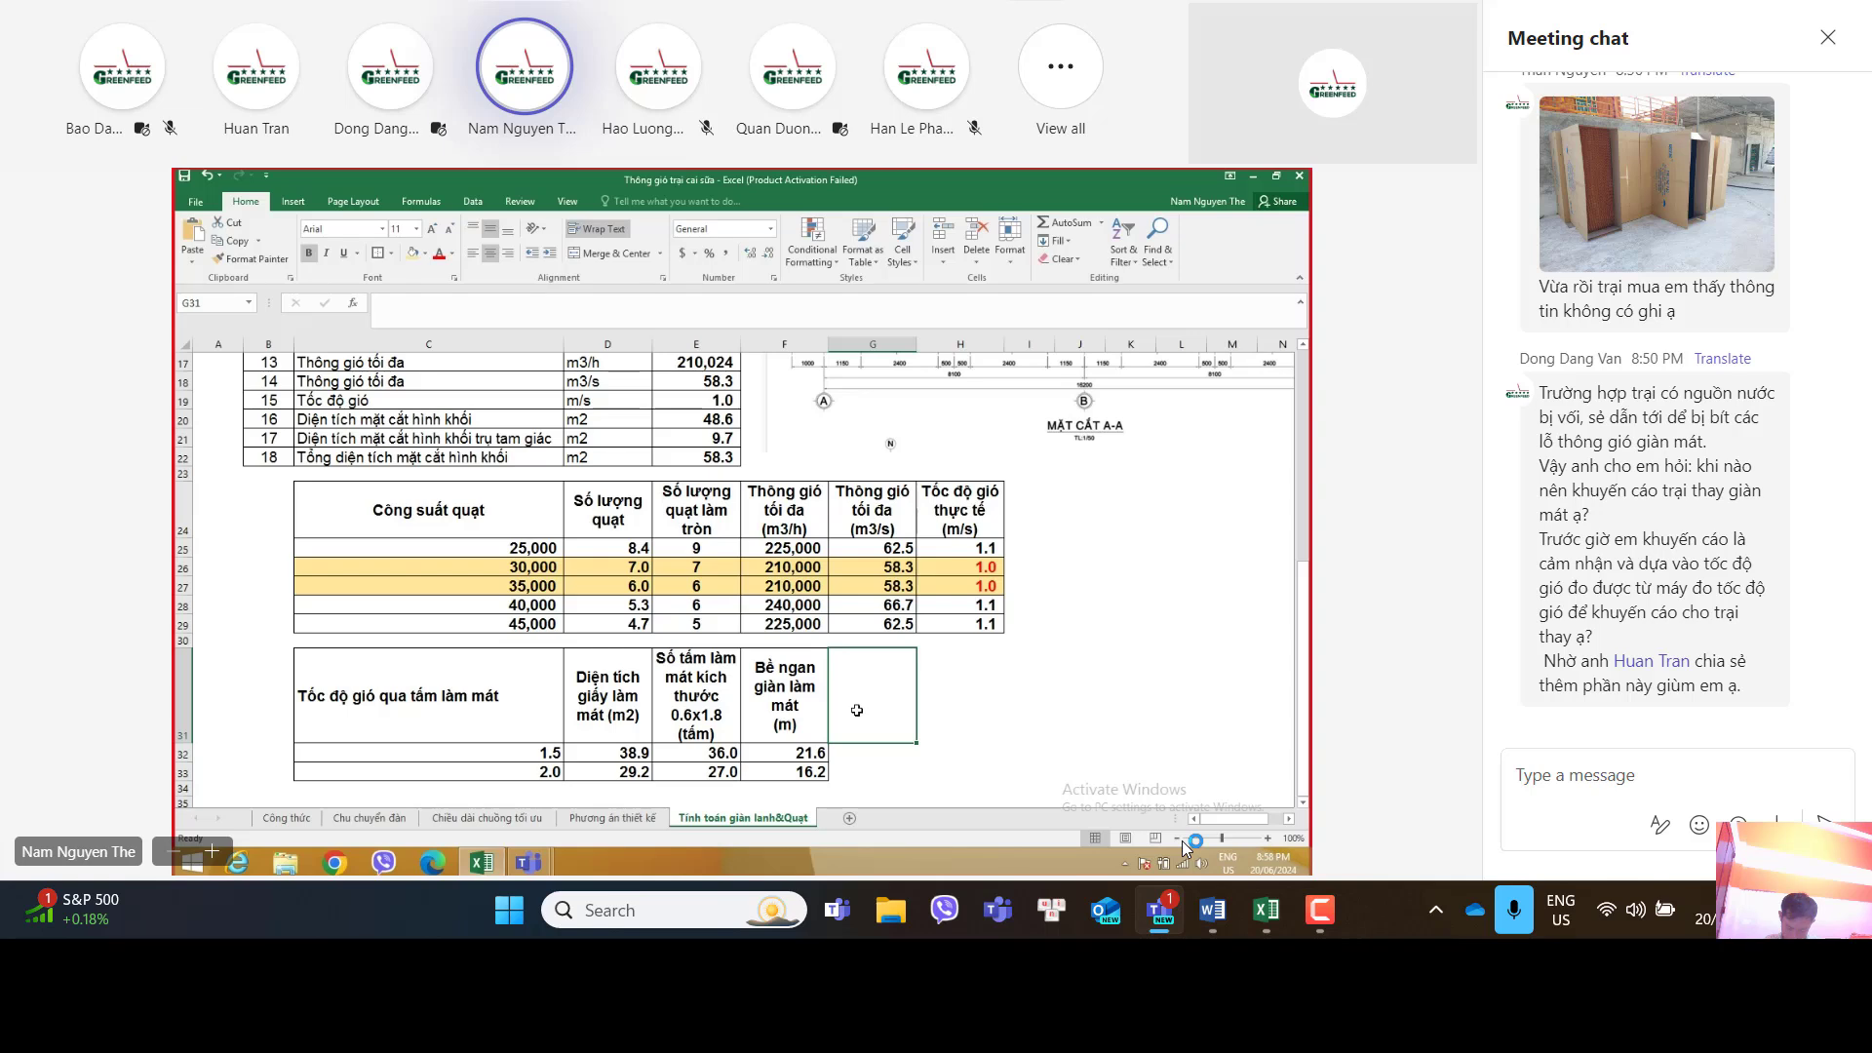
pyautogui.click(542, 586)
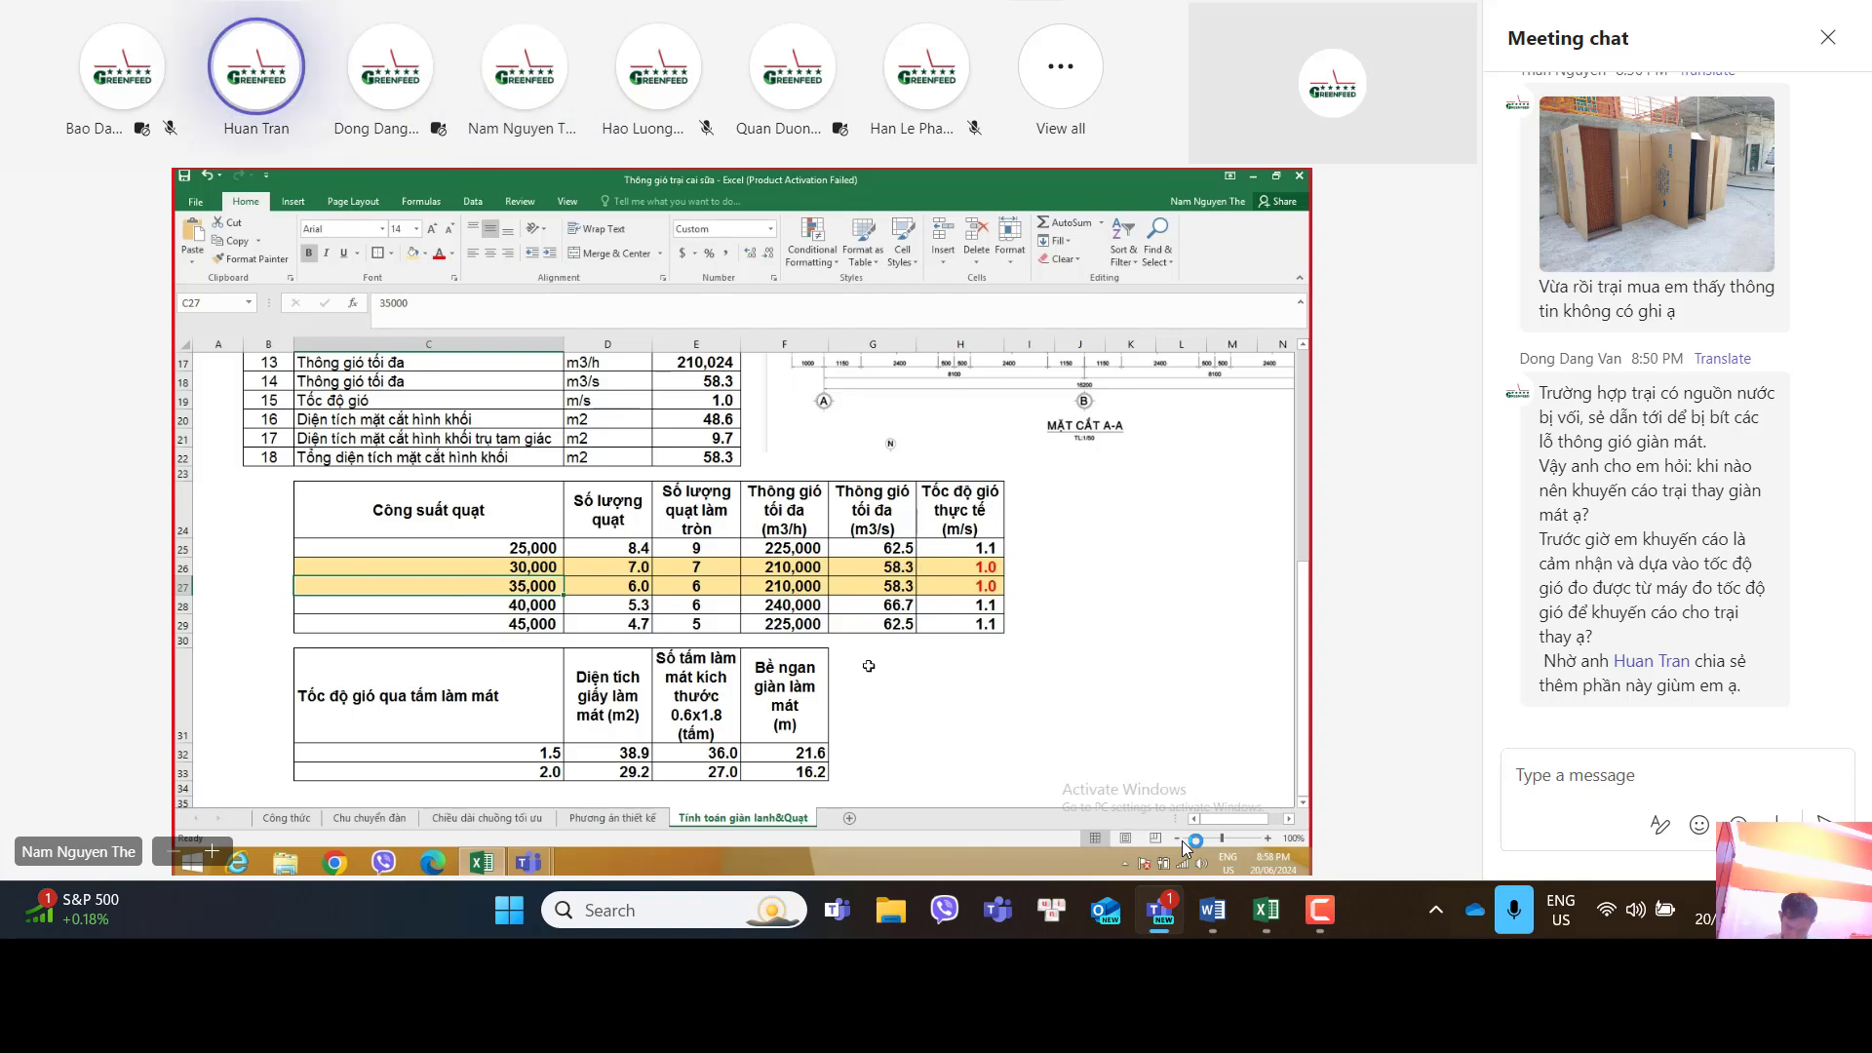
pyautogui.click(870, 678)
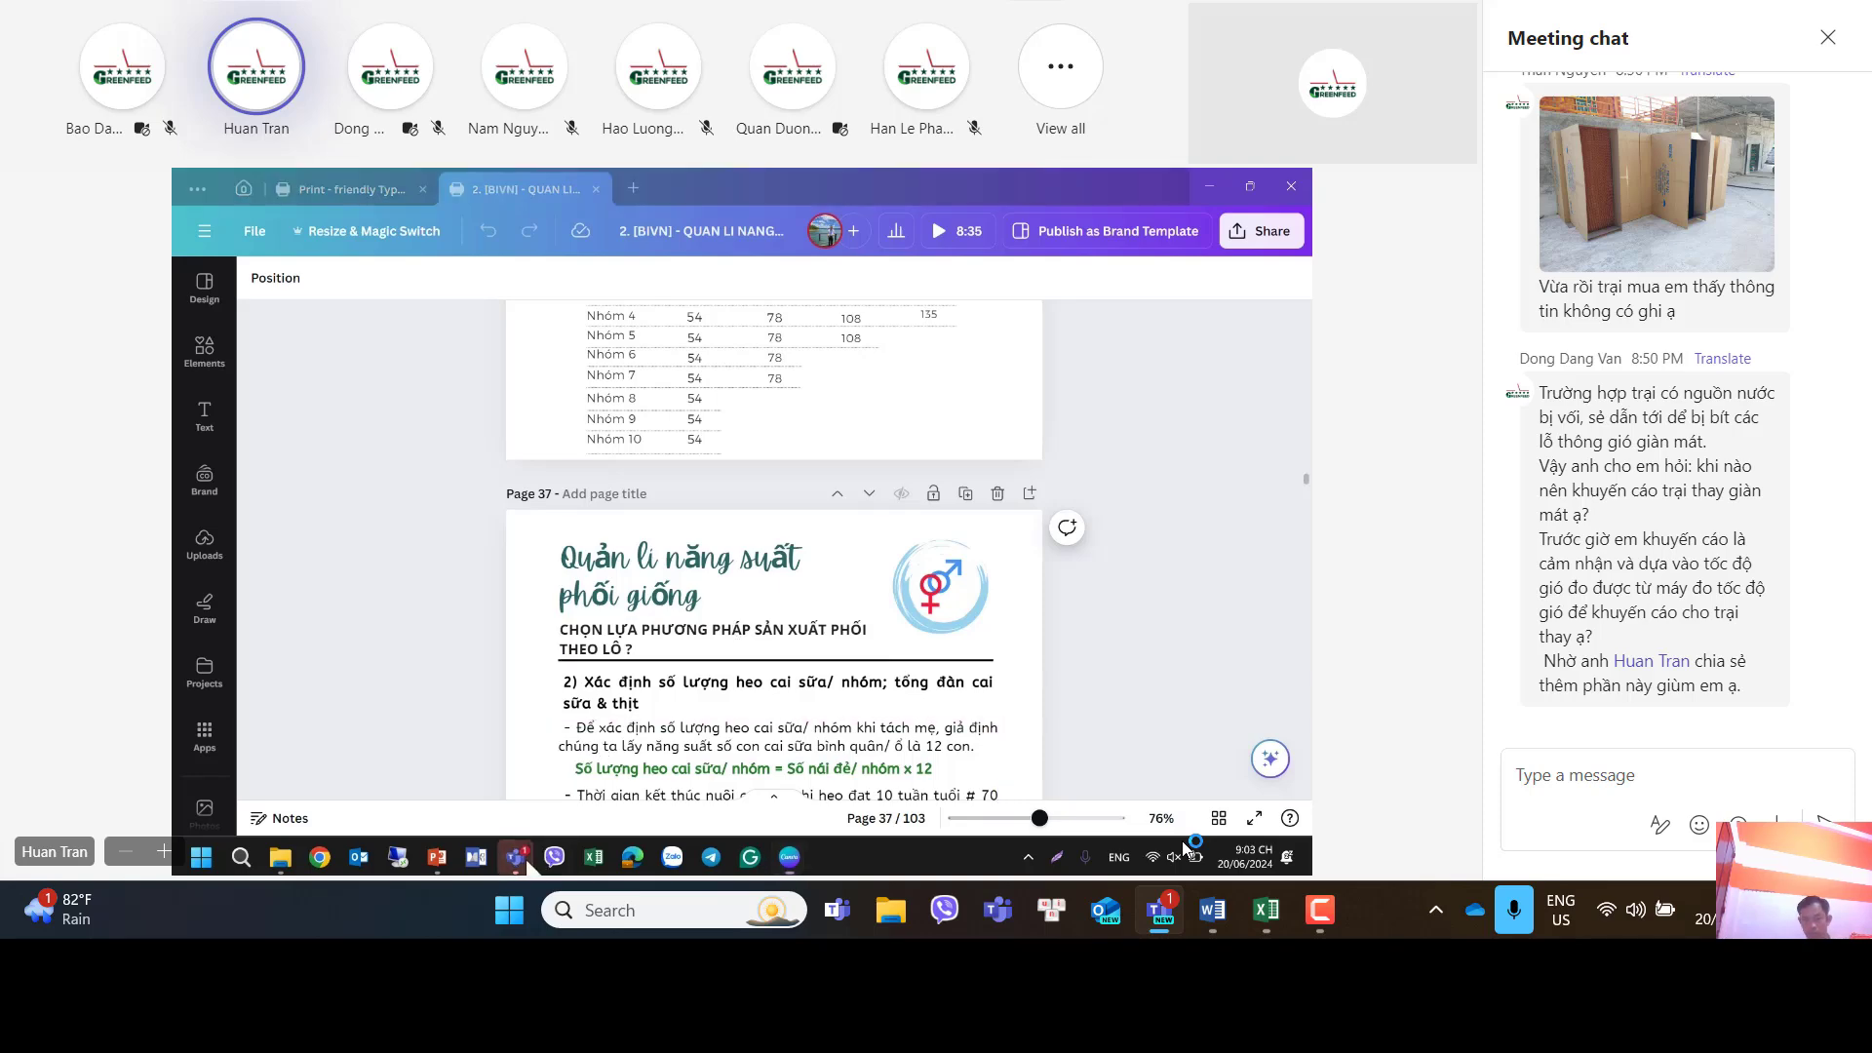
# Step: Bring the meeting window to the front and stop the current screen sharing
pyautogui.moveTo(525, 864)
pyautogui.click(527, 691)
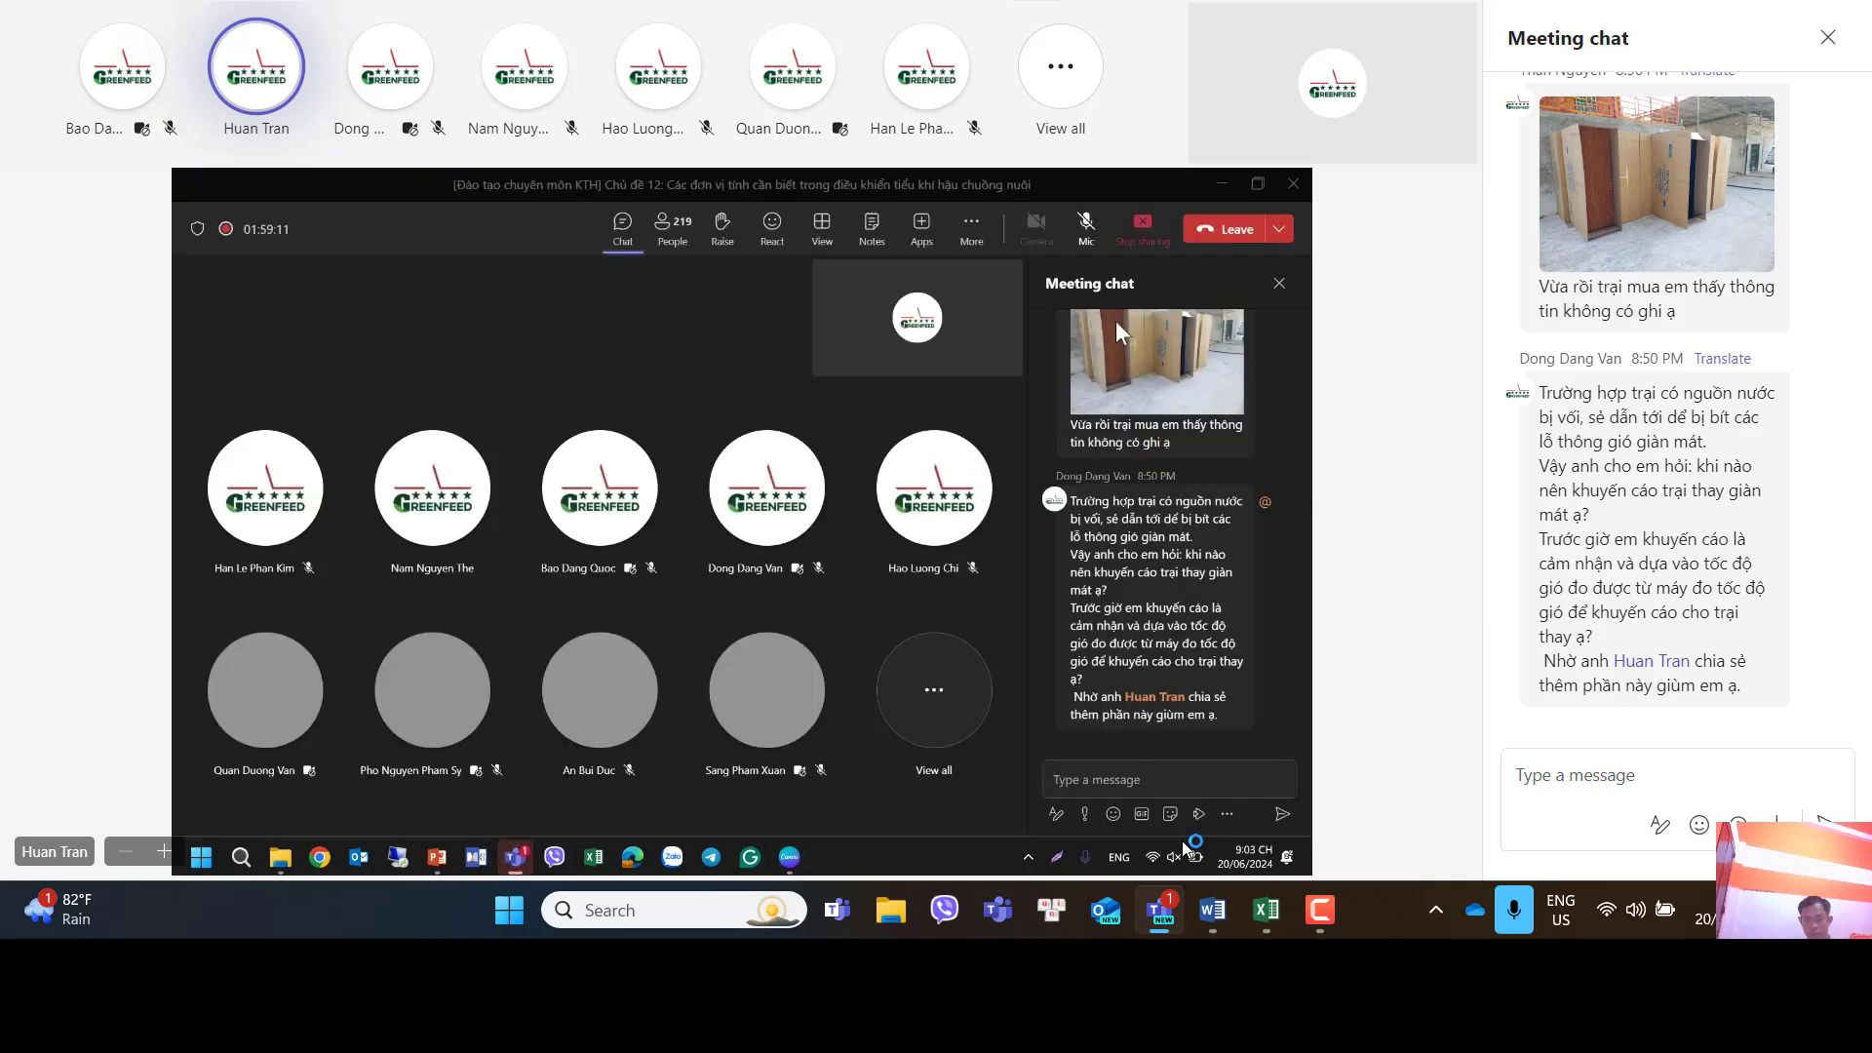
pyautogui.click(1143, 230)
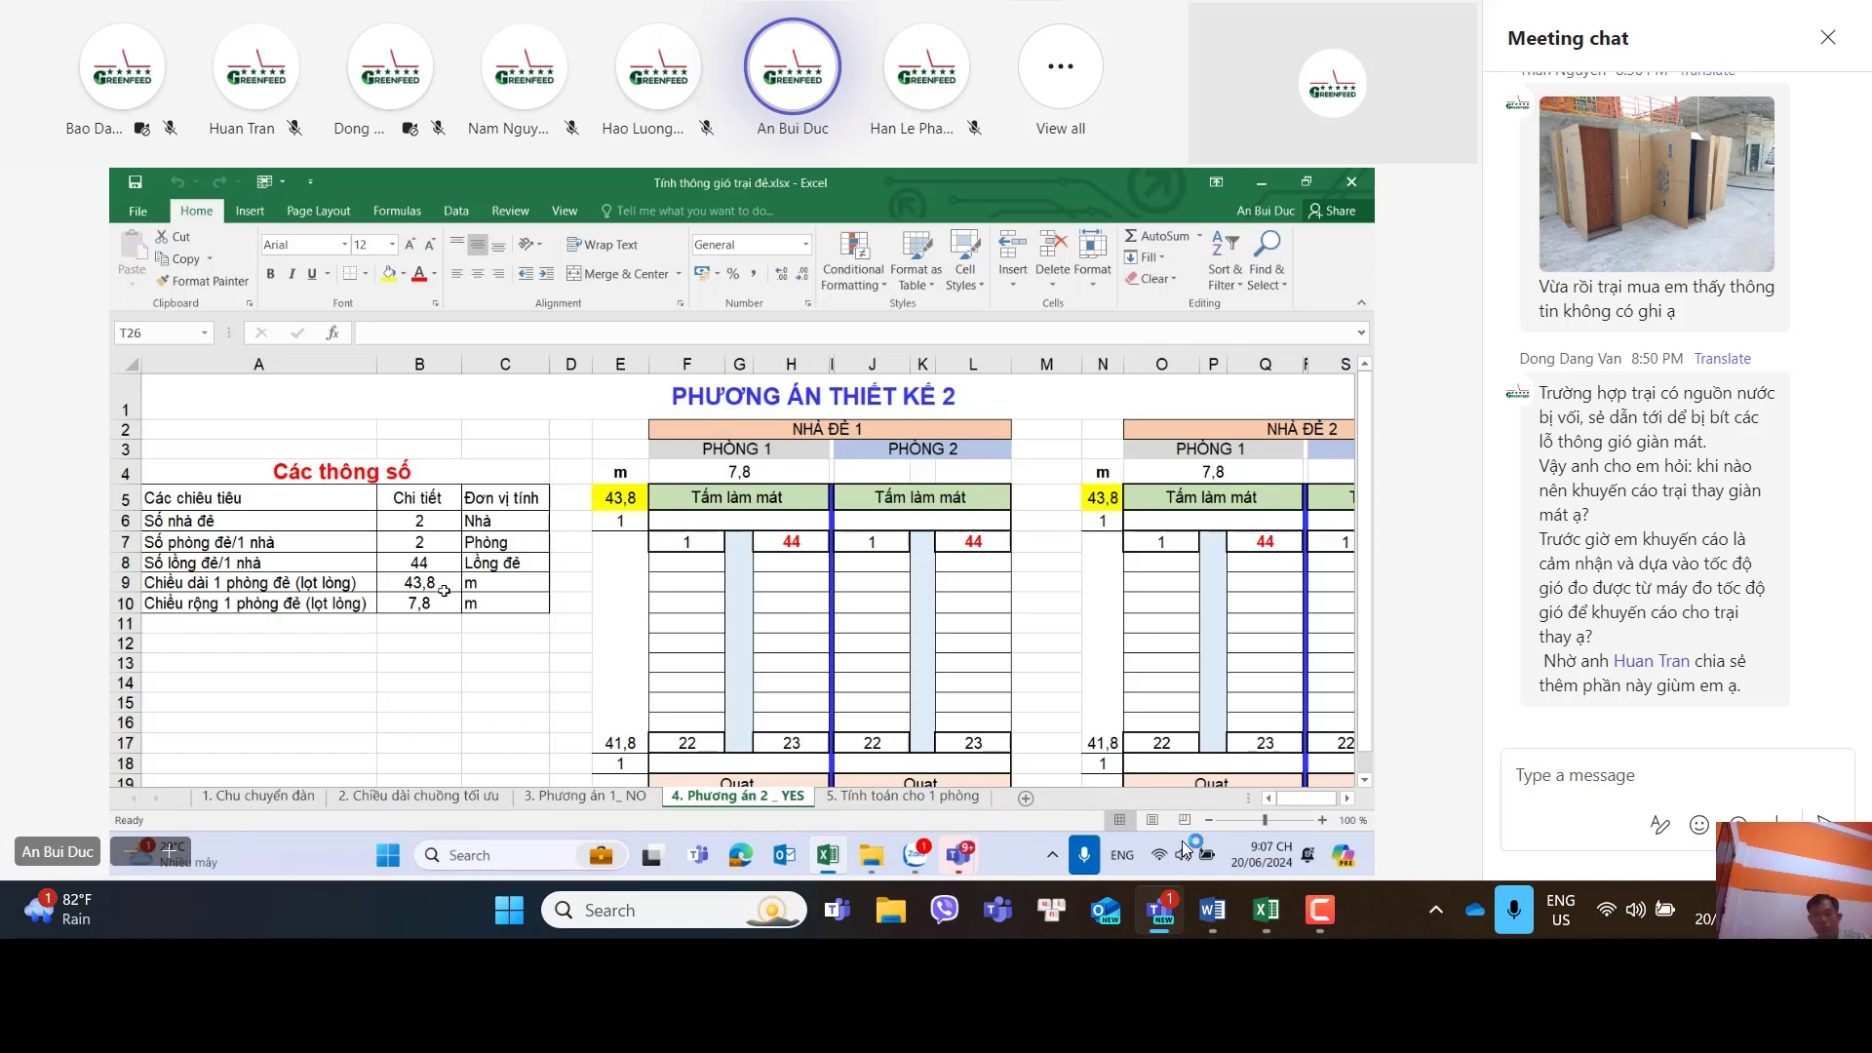
# Step: Review the optimal barn length sheet and compare the layouts in "3. Phương án 1_ NO" and "4. Phương án 2 _ YES"
pyautogui.click(459, 797)
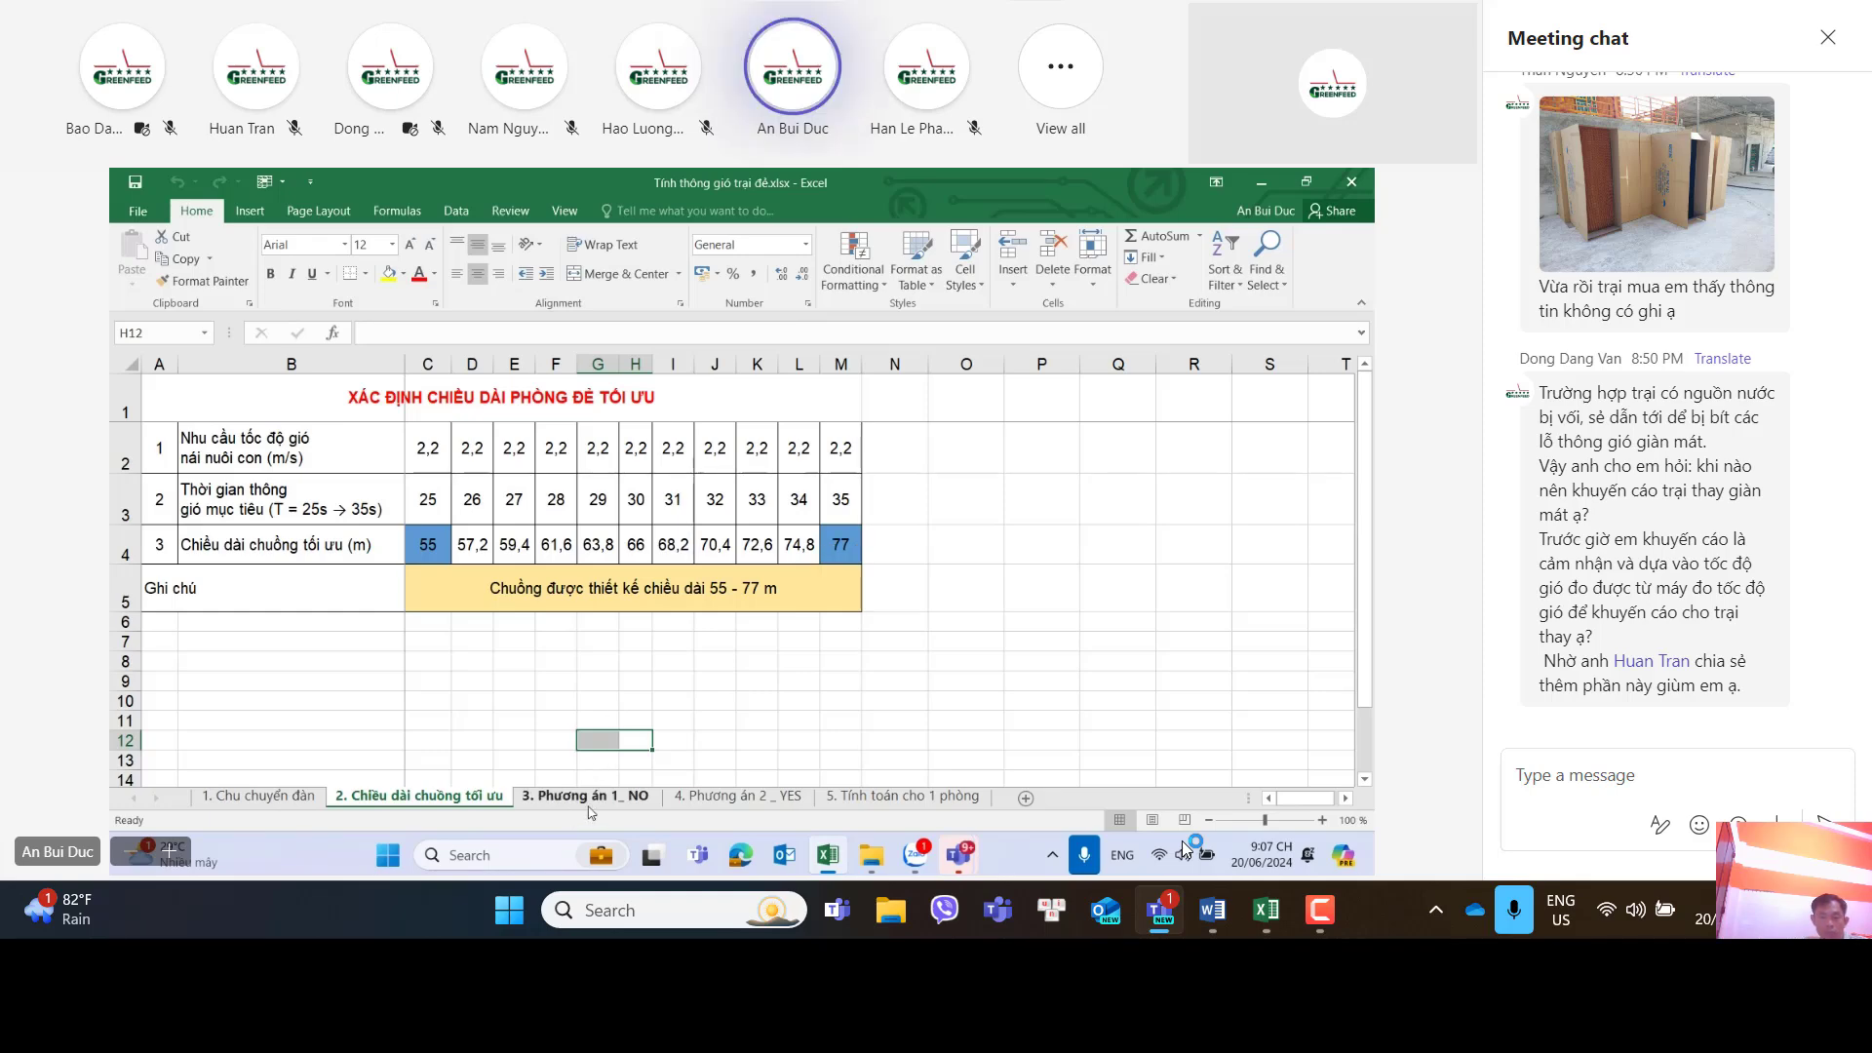
pyautogui.click(764, 800)
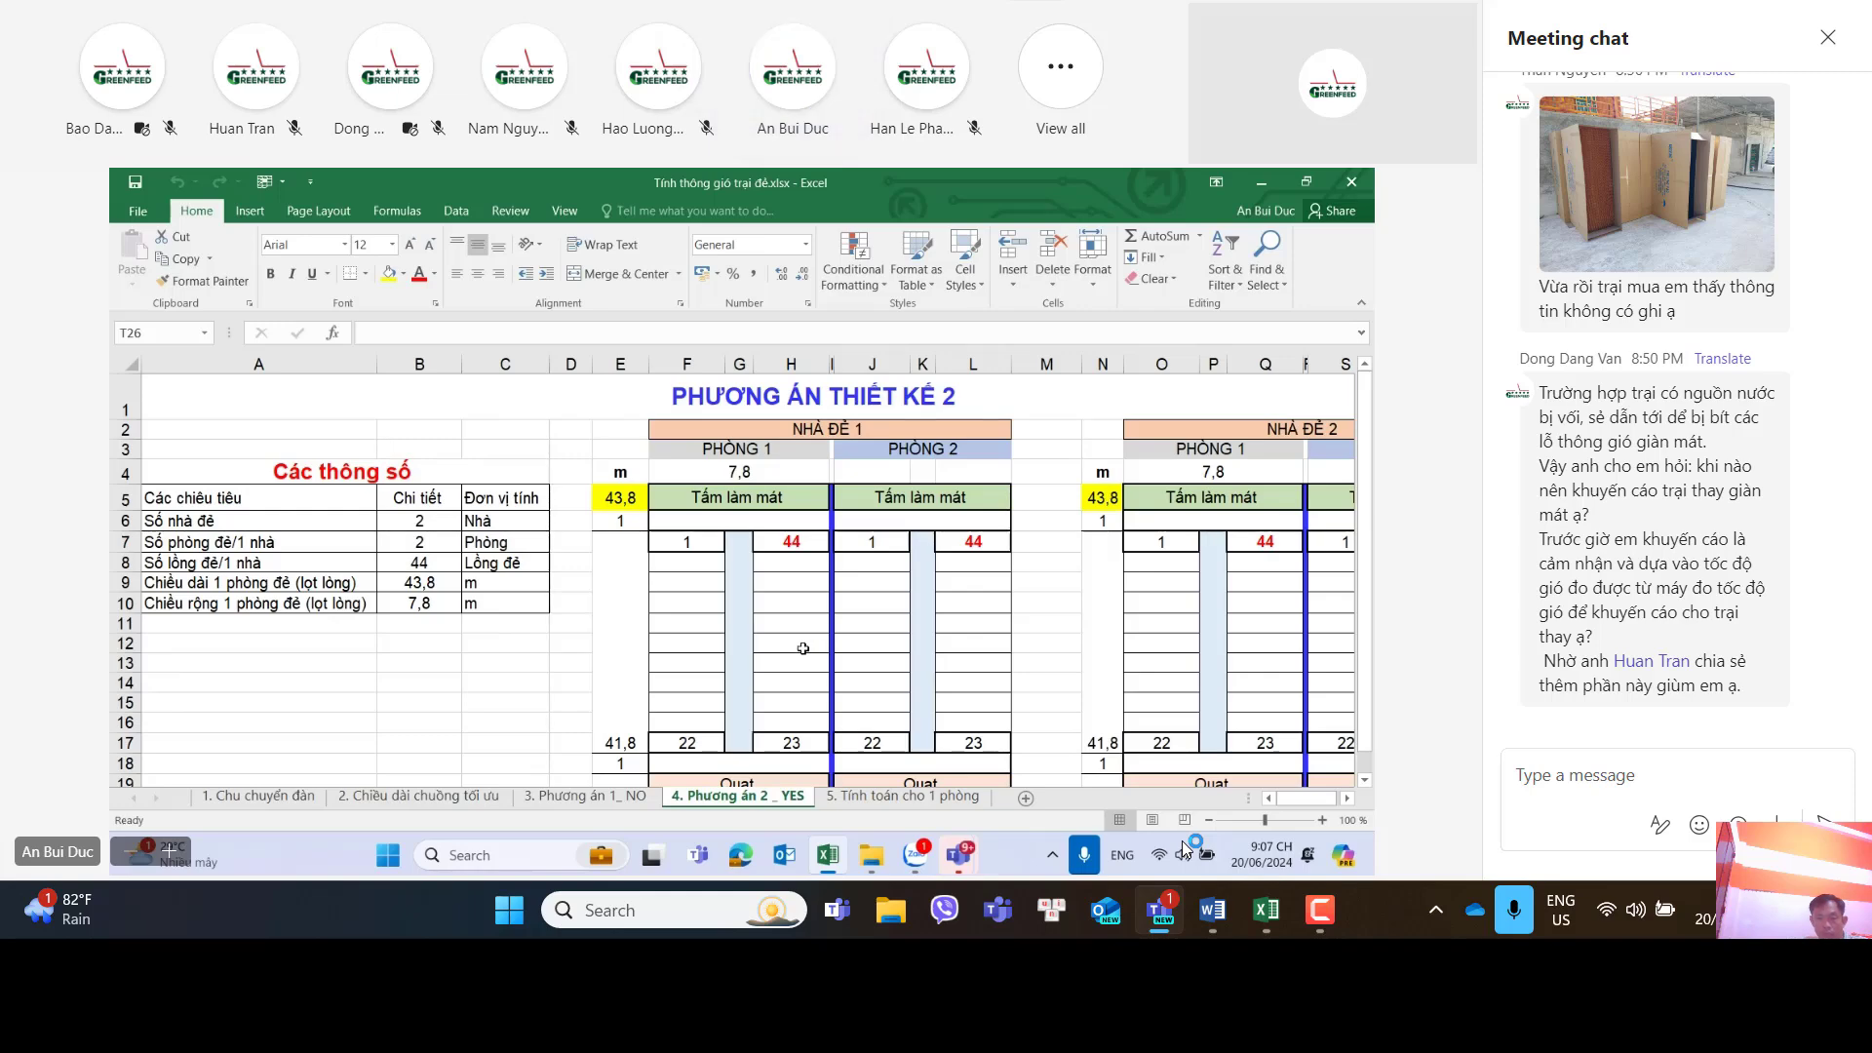
pyautogui.scroll(-1, 805, 648)
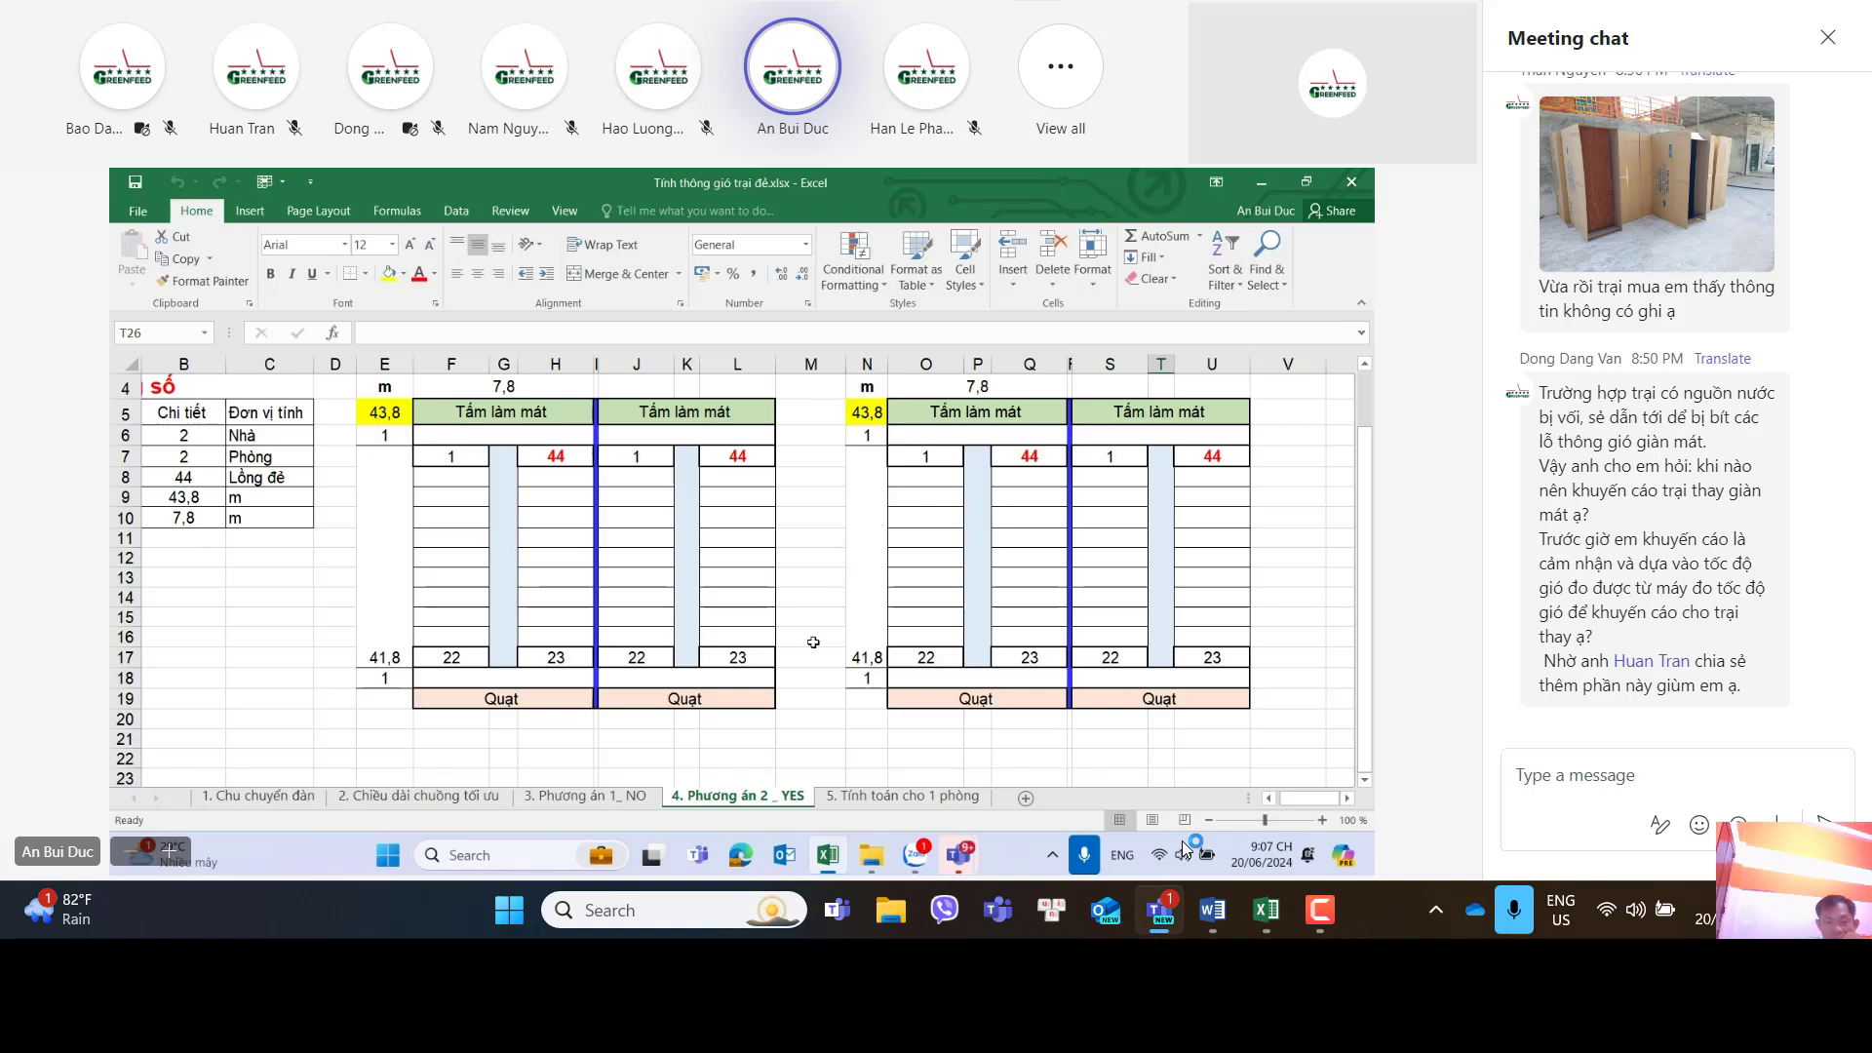
pyautogui.click(520, 796)
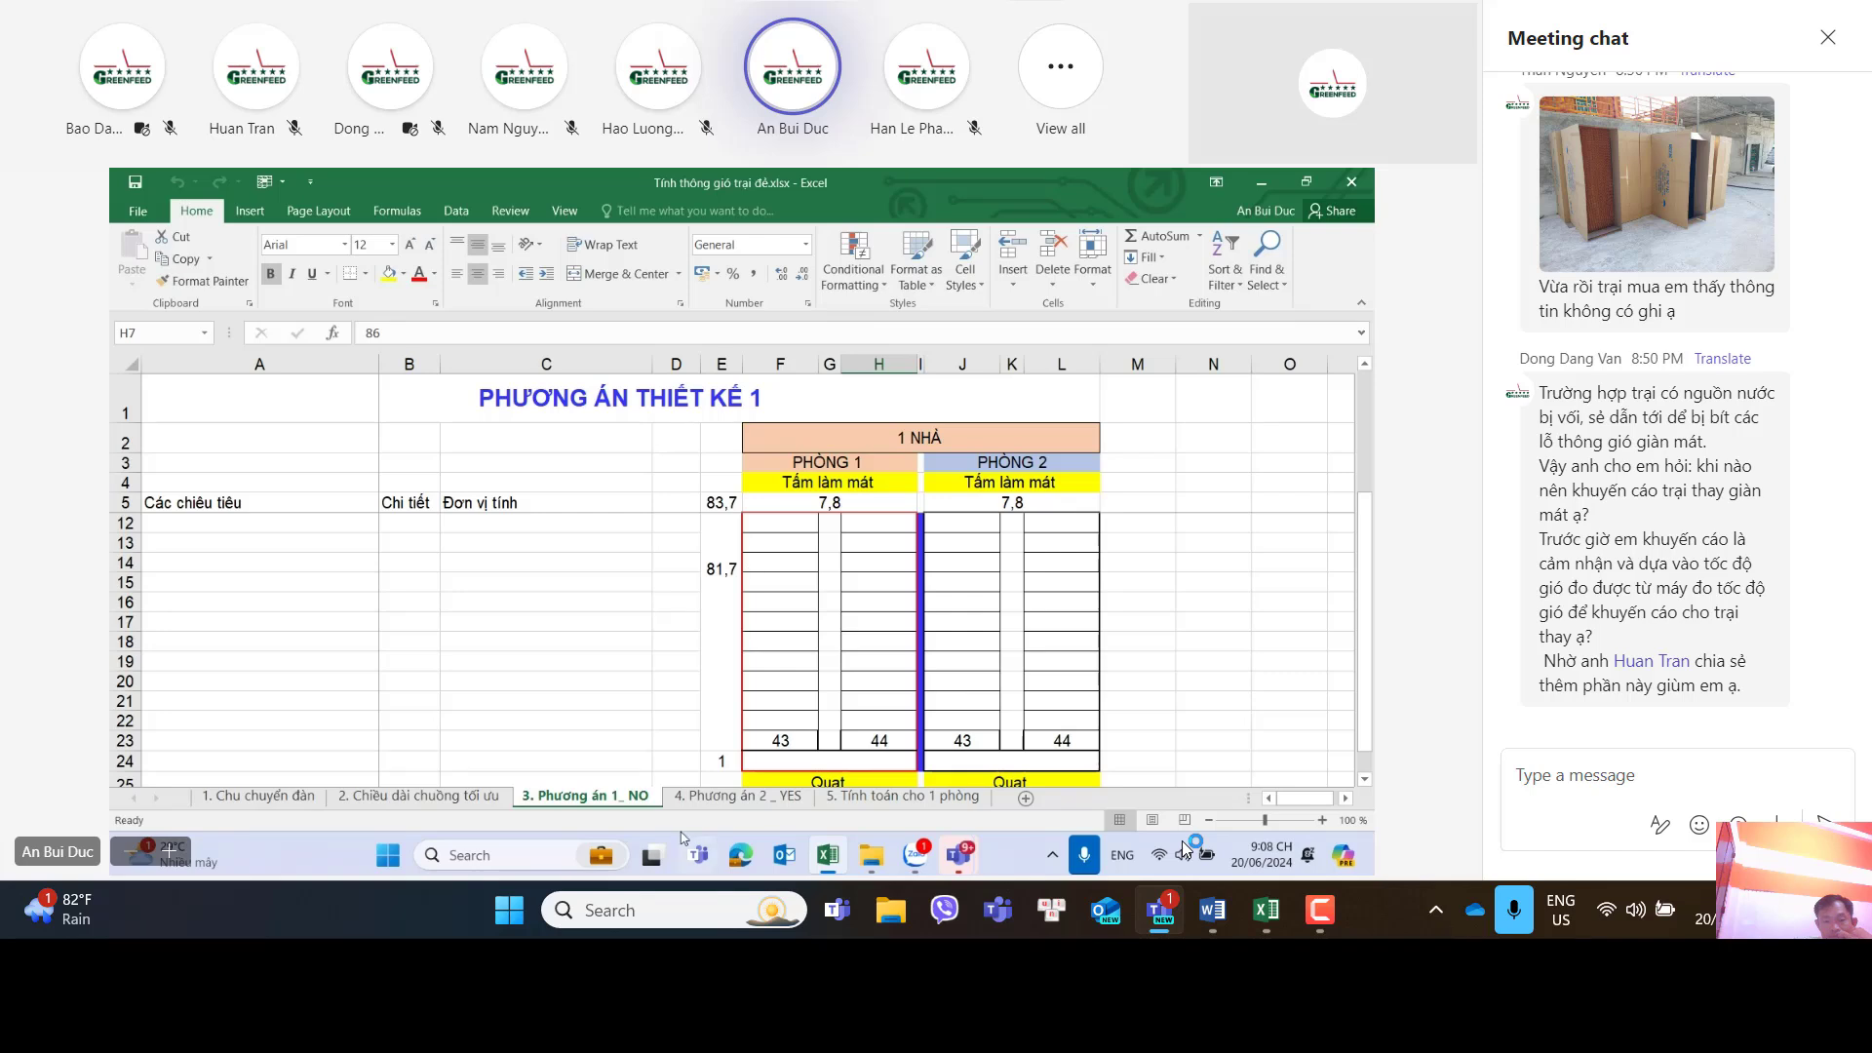
pyautogui.click(738, 795)
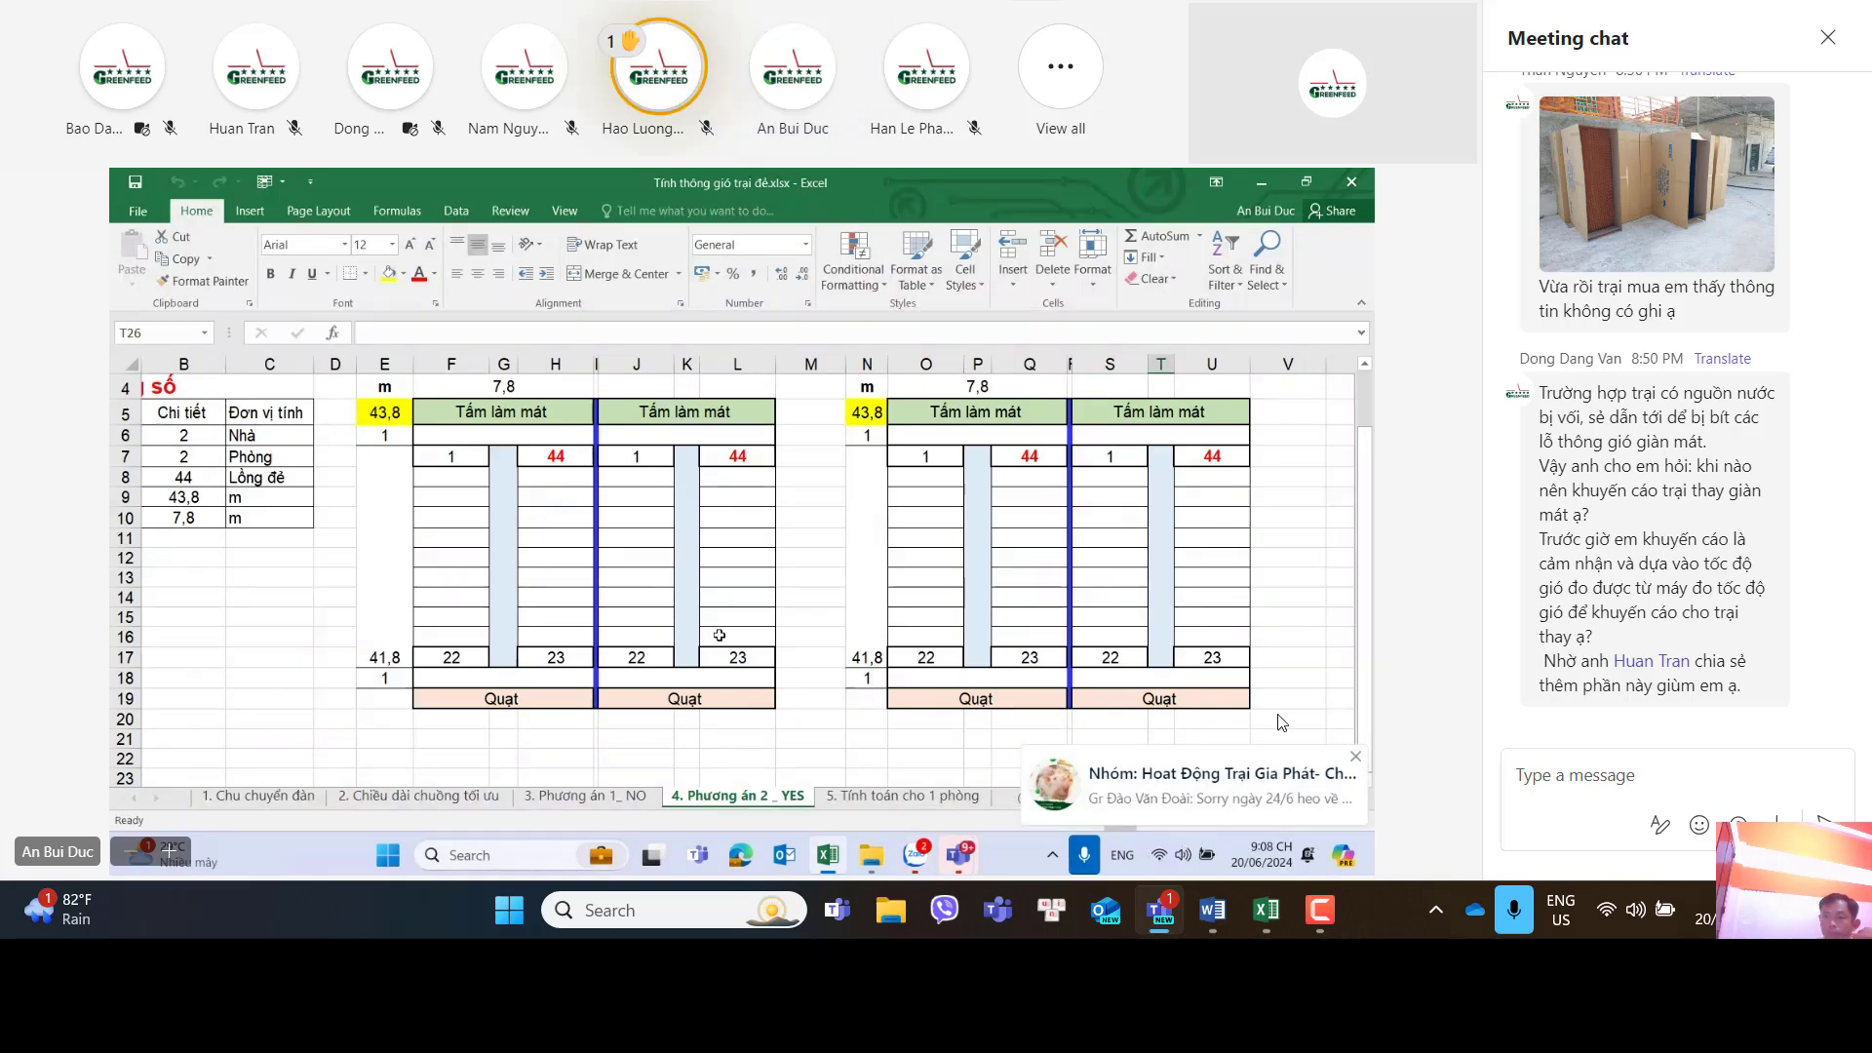
# Step: Close the meeting chat and examine the fan options and the actual wind speed formula in W13 on "5. Tính toán cho 1 phòng"
pyautogui.click(1829, 39)
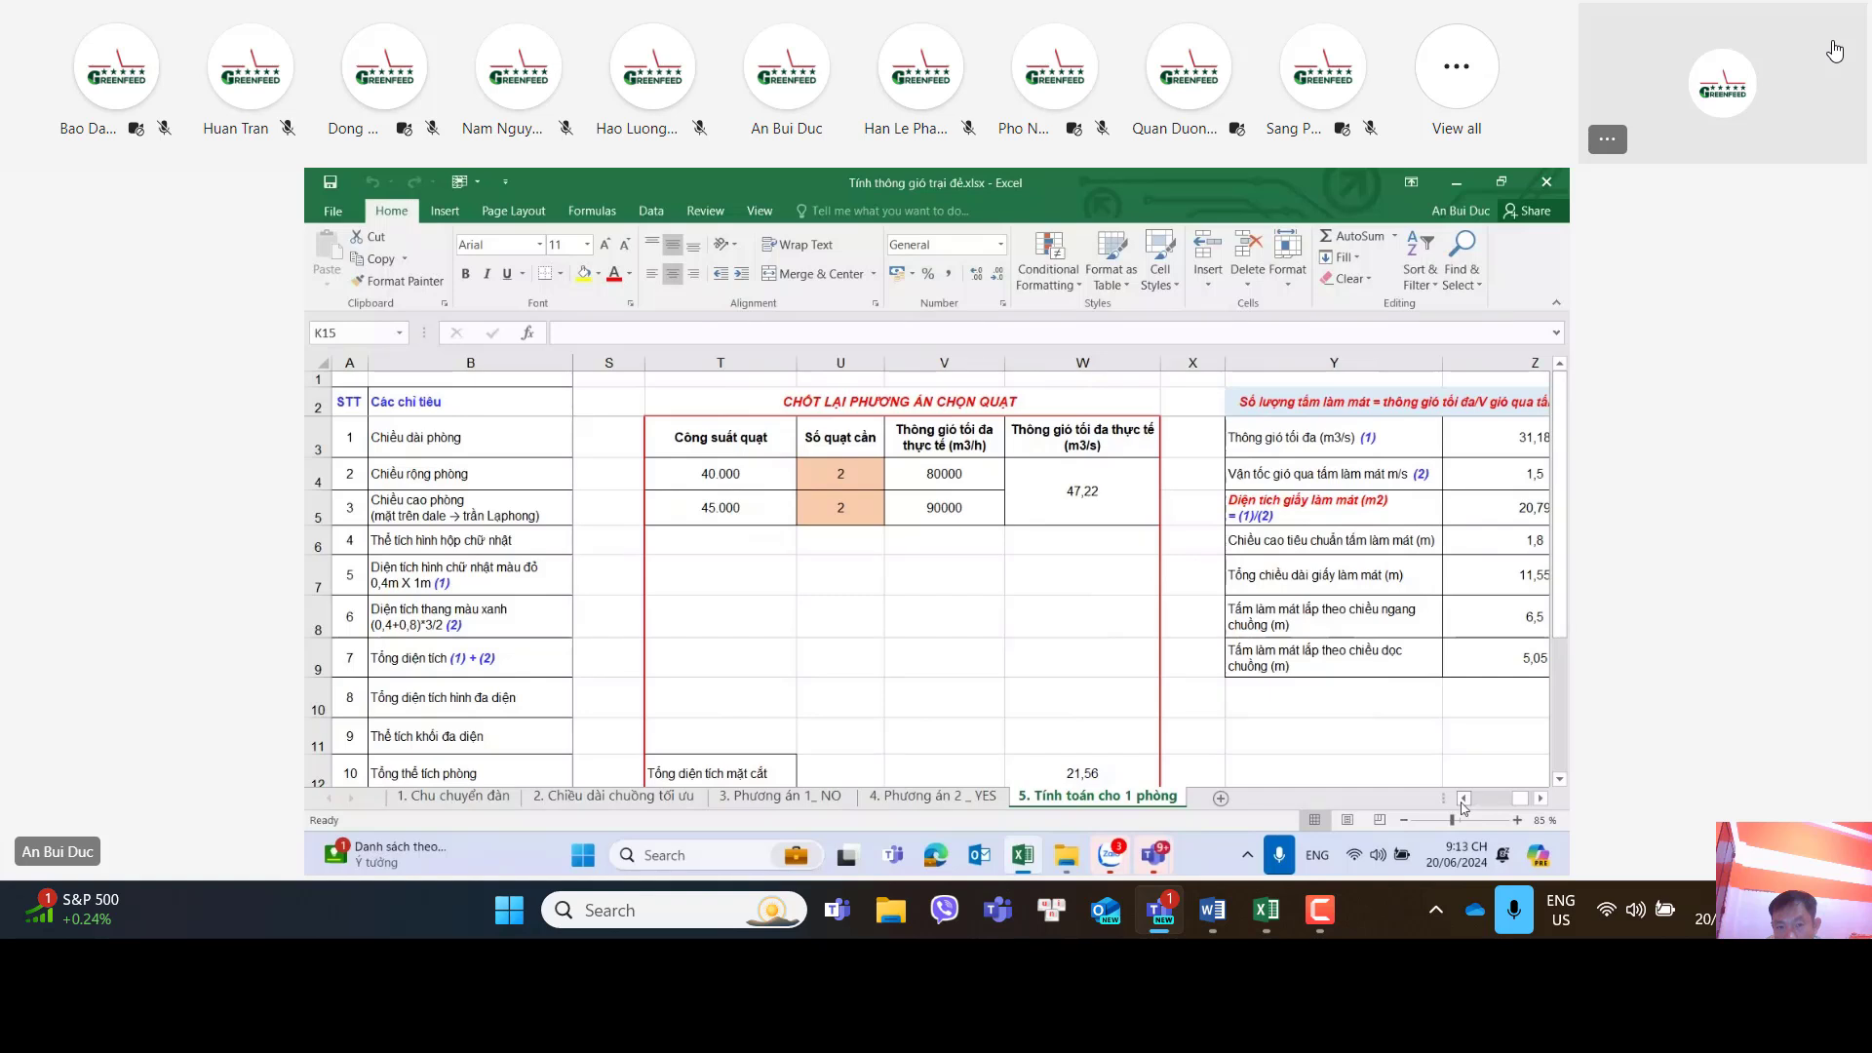
pyautogui.click(1462, 799)
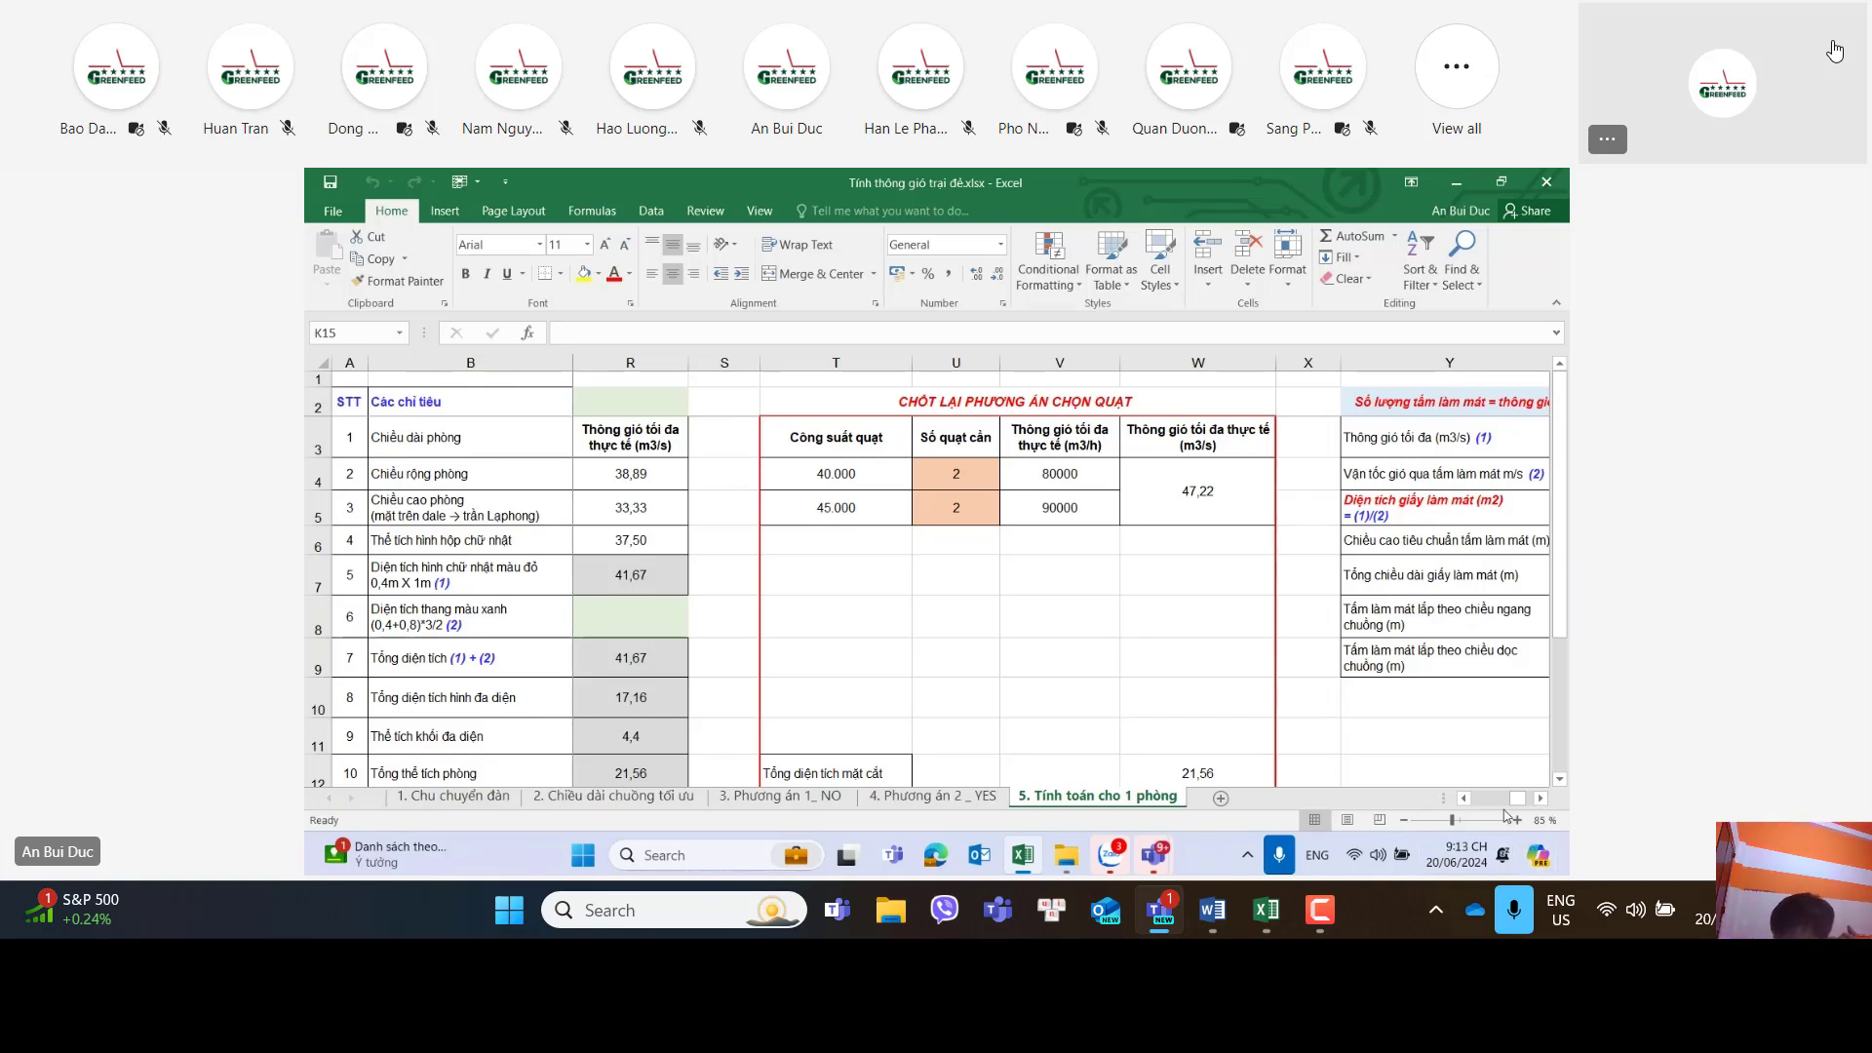
pyautogui.click(1466, 800)
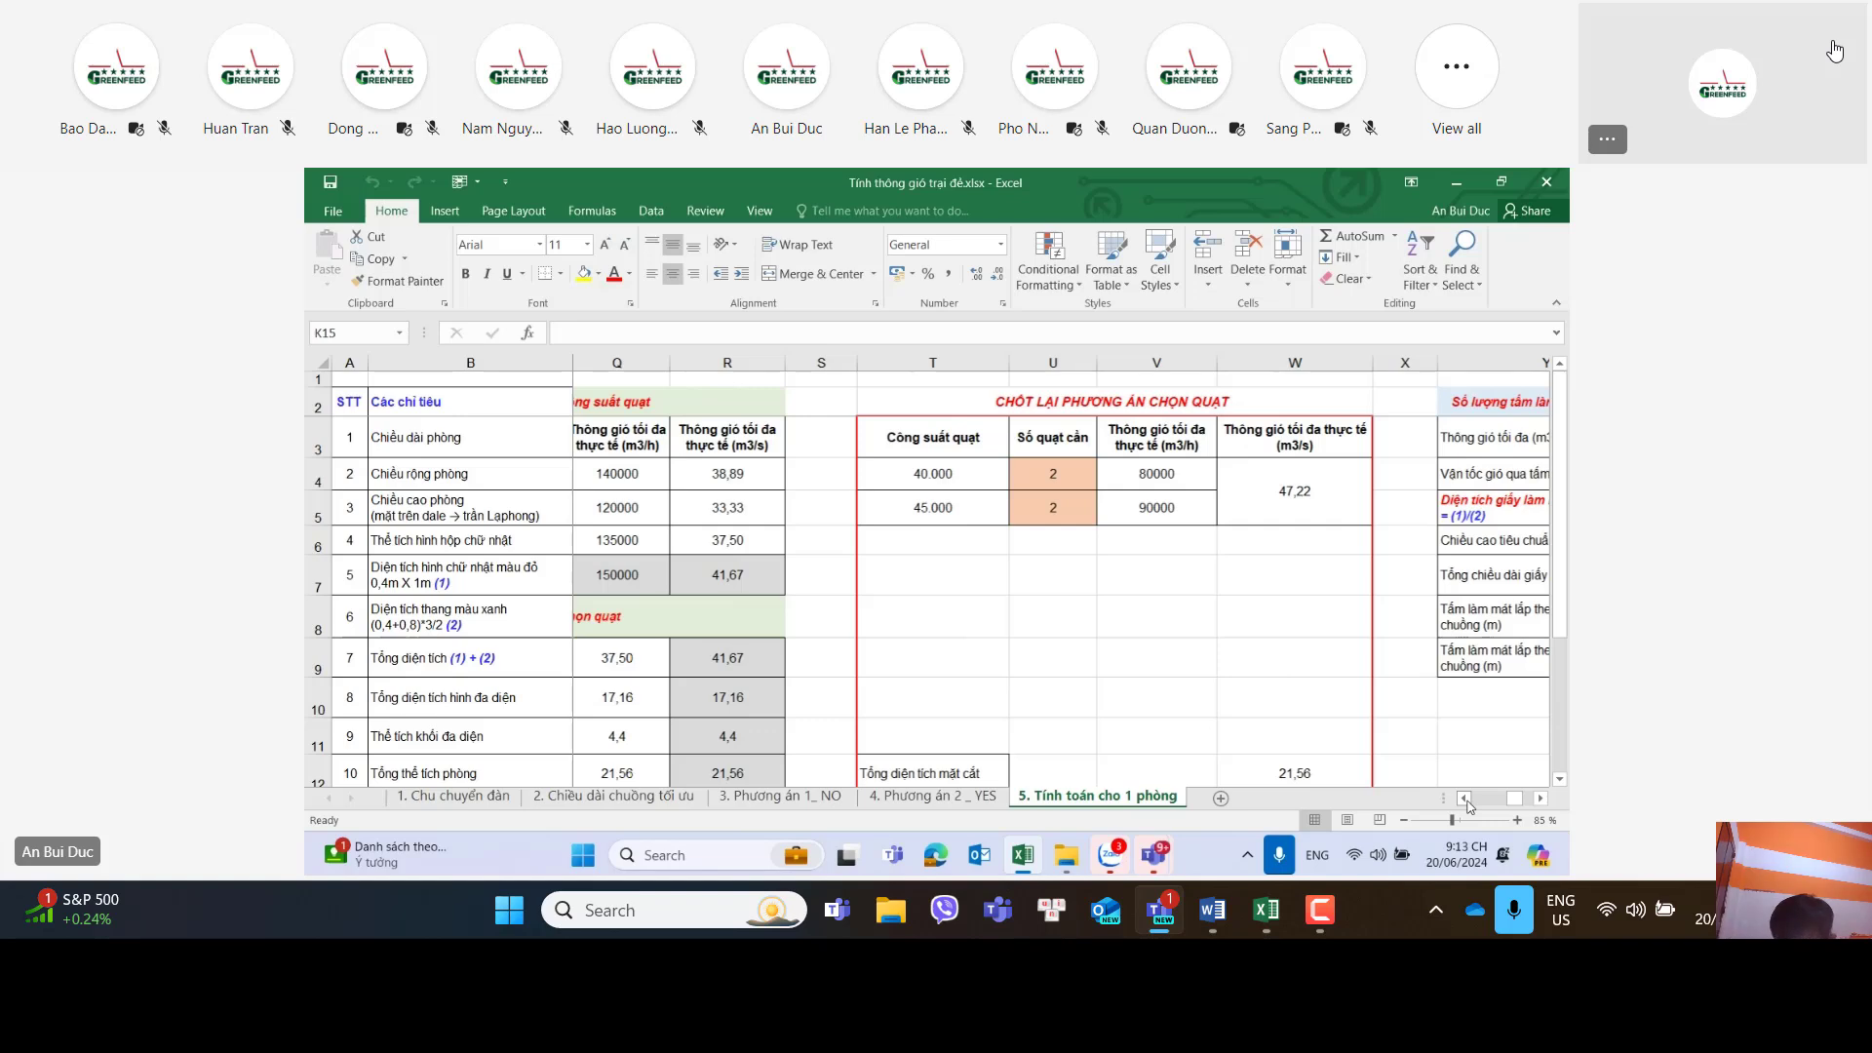
pyautogui.click(1466, 800)
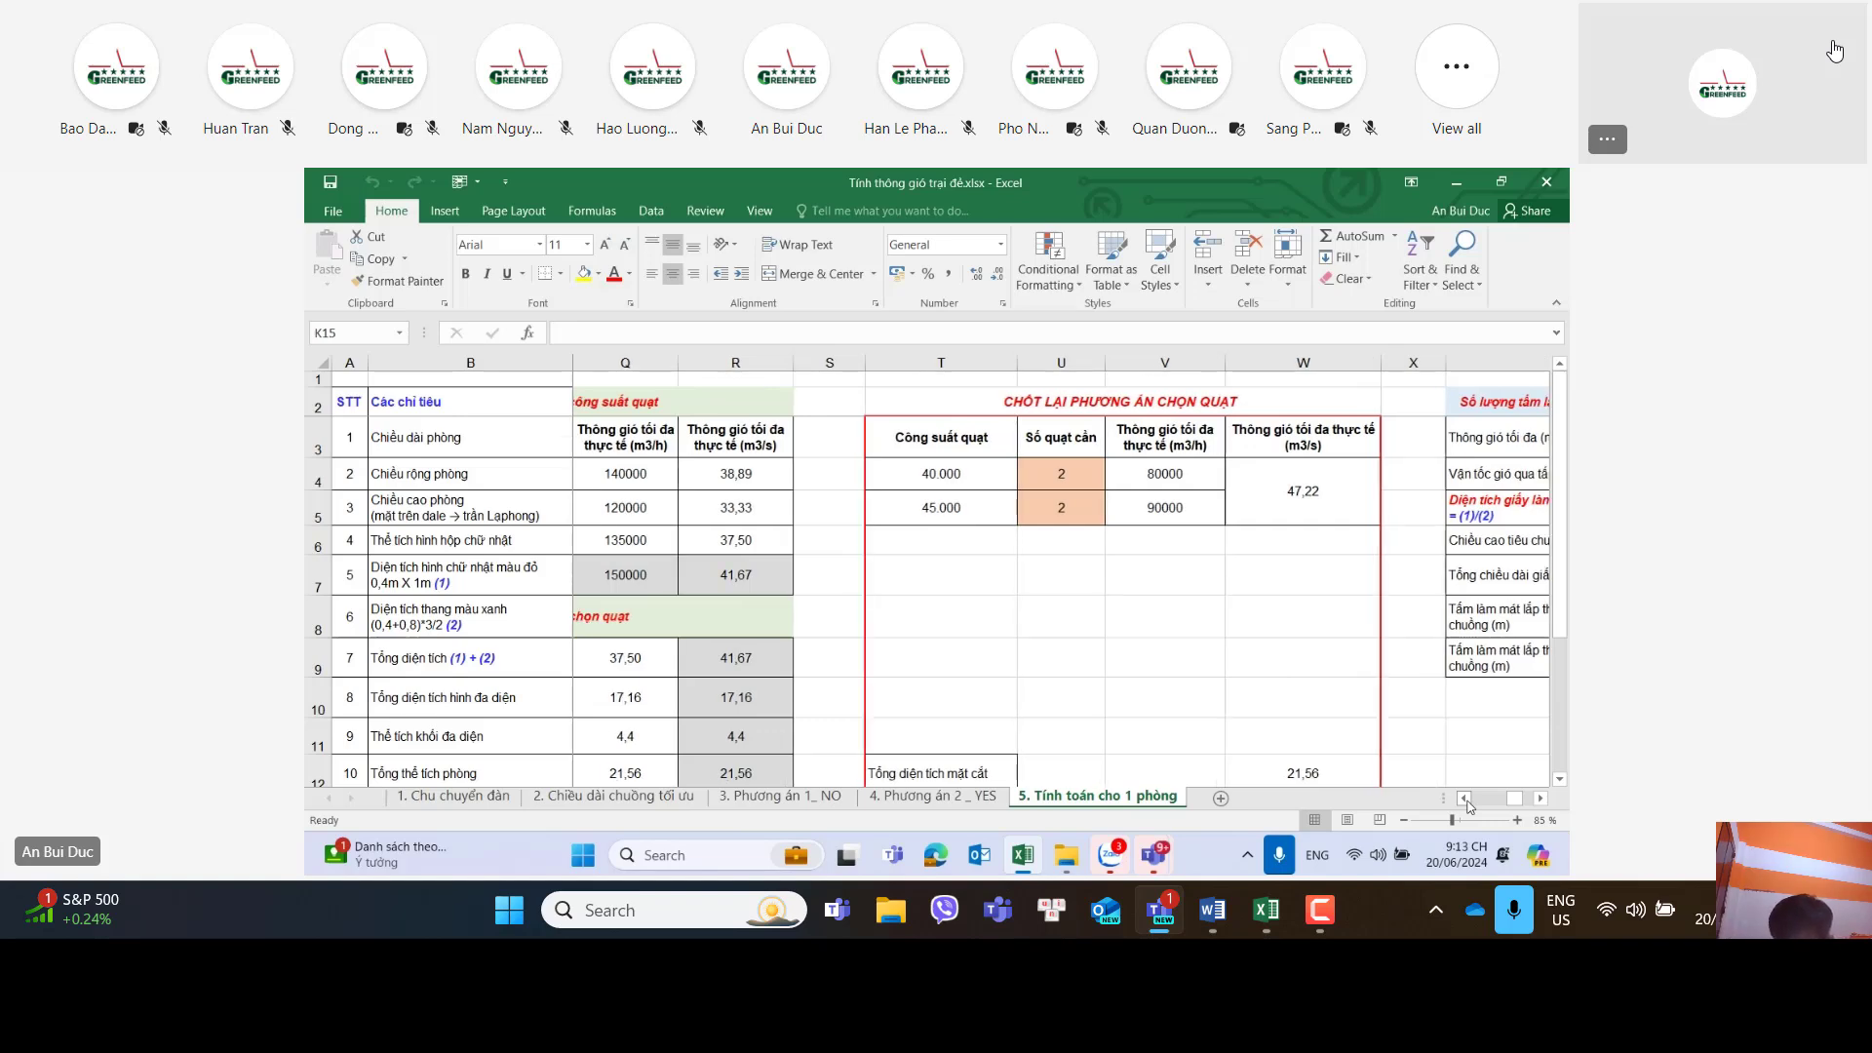
pyautogui.scroll(-1, 1350, 673)
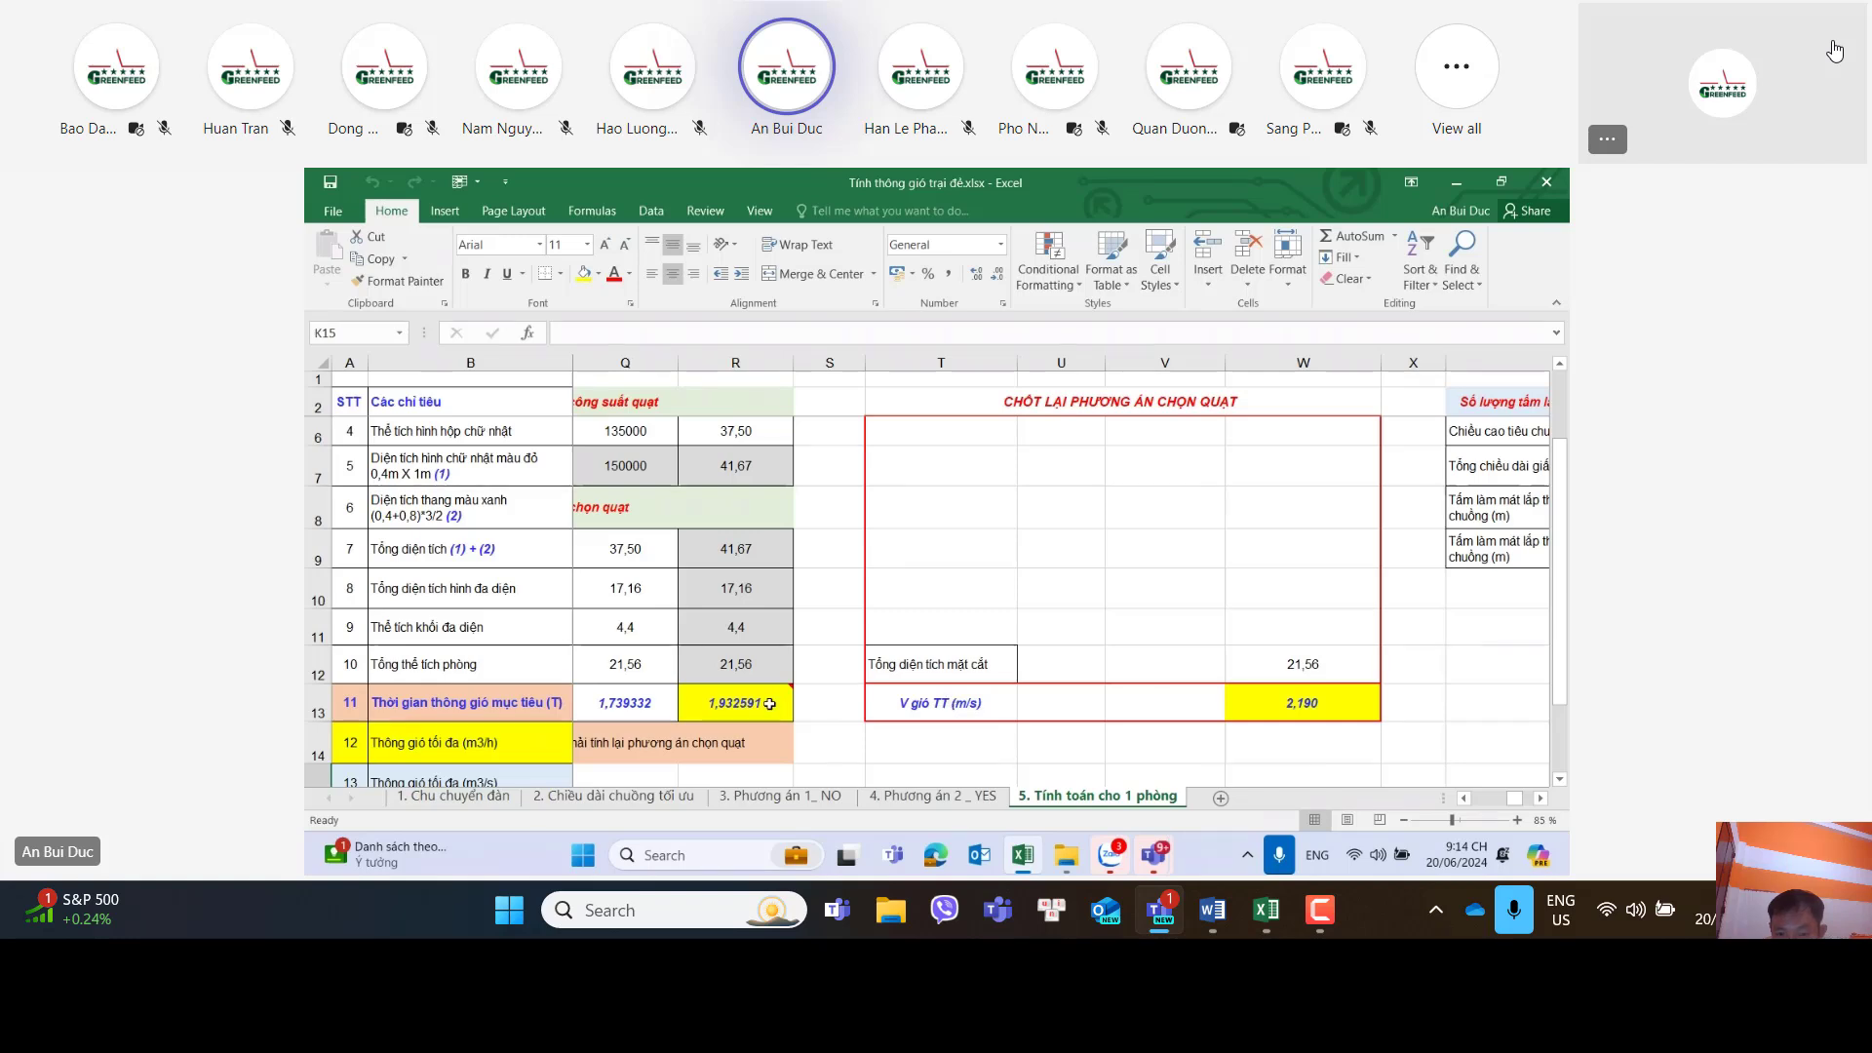
pyautogui.click(1316, 706)
pyautogui.scroll(1, 1321, 698)
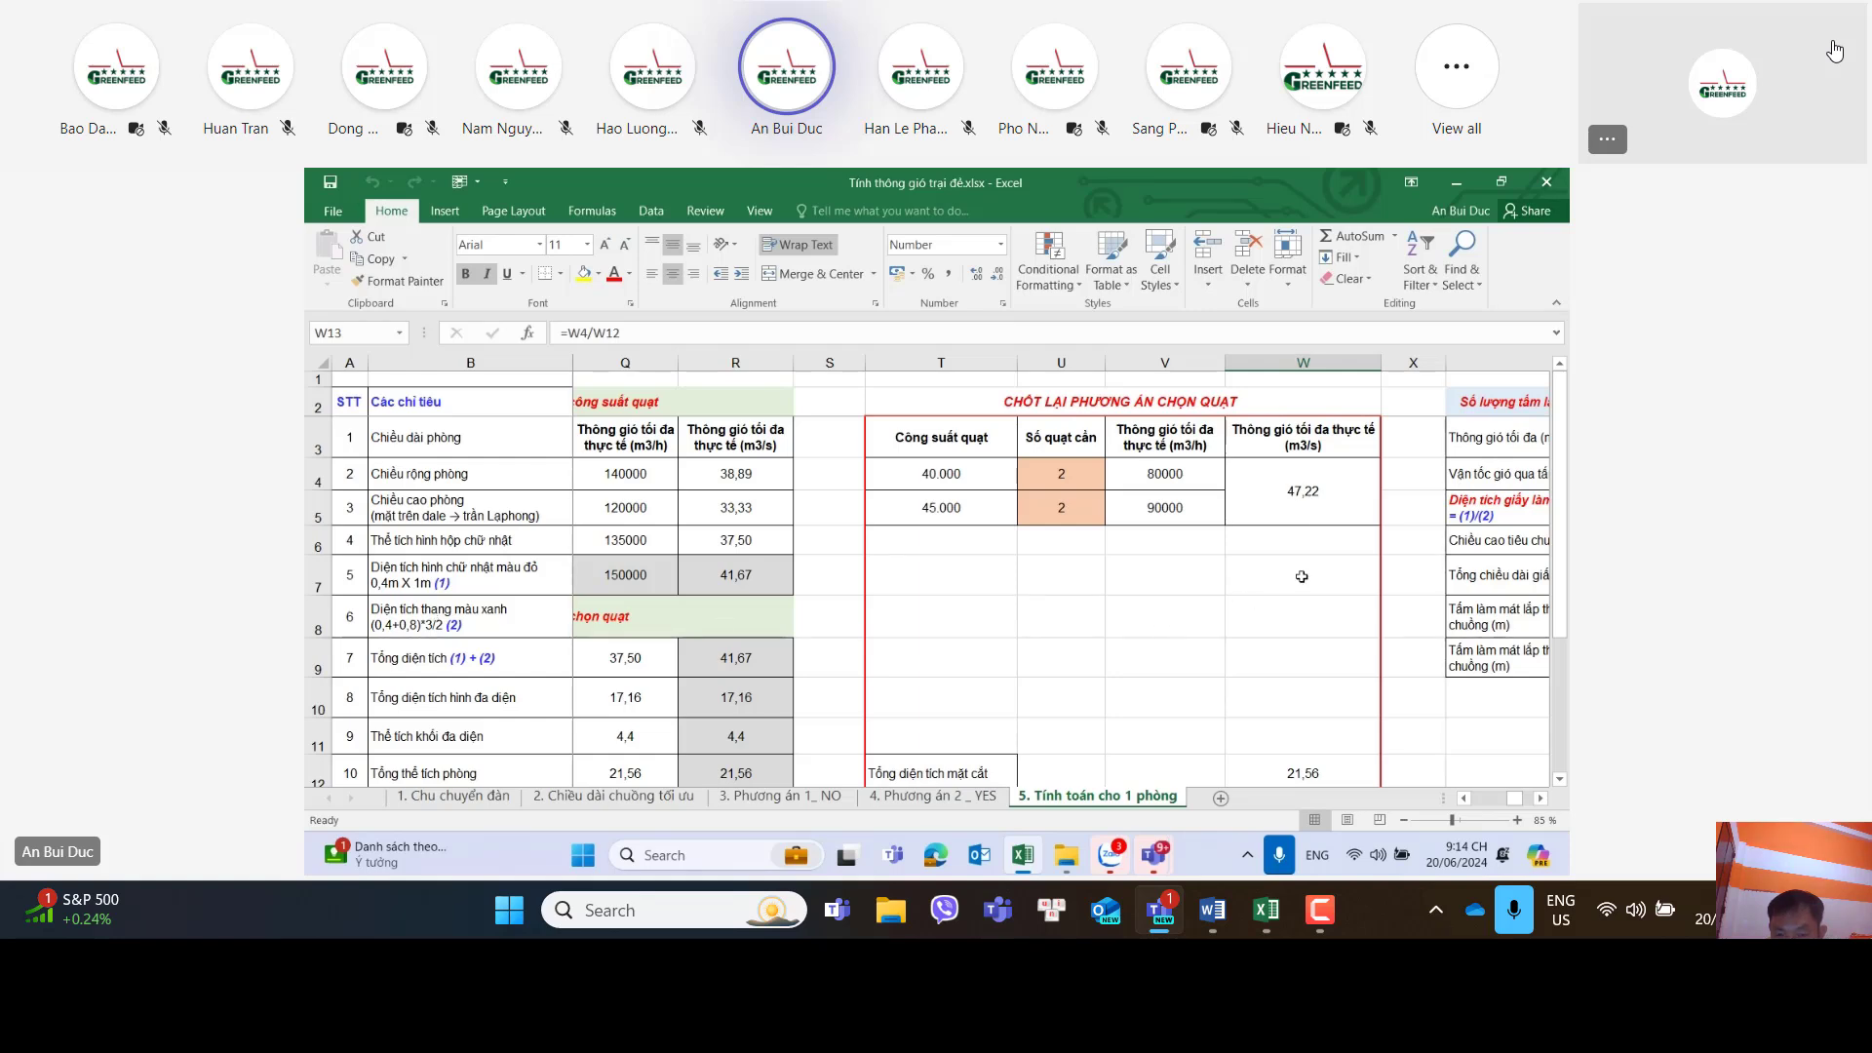
pyautogui.scroll(-2, 1291, 660)
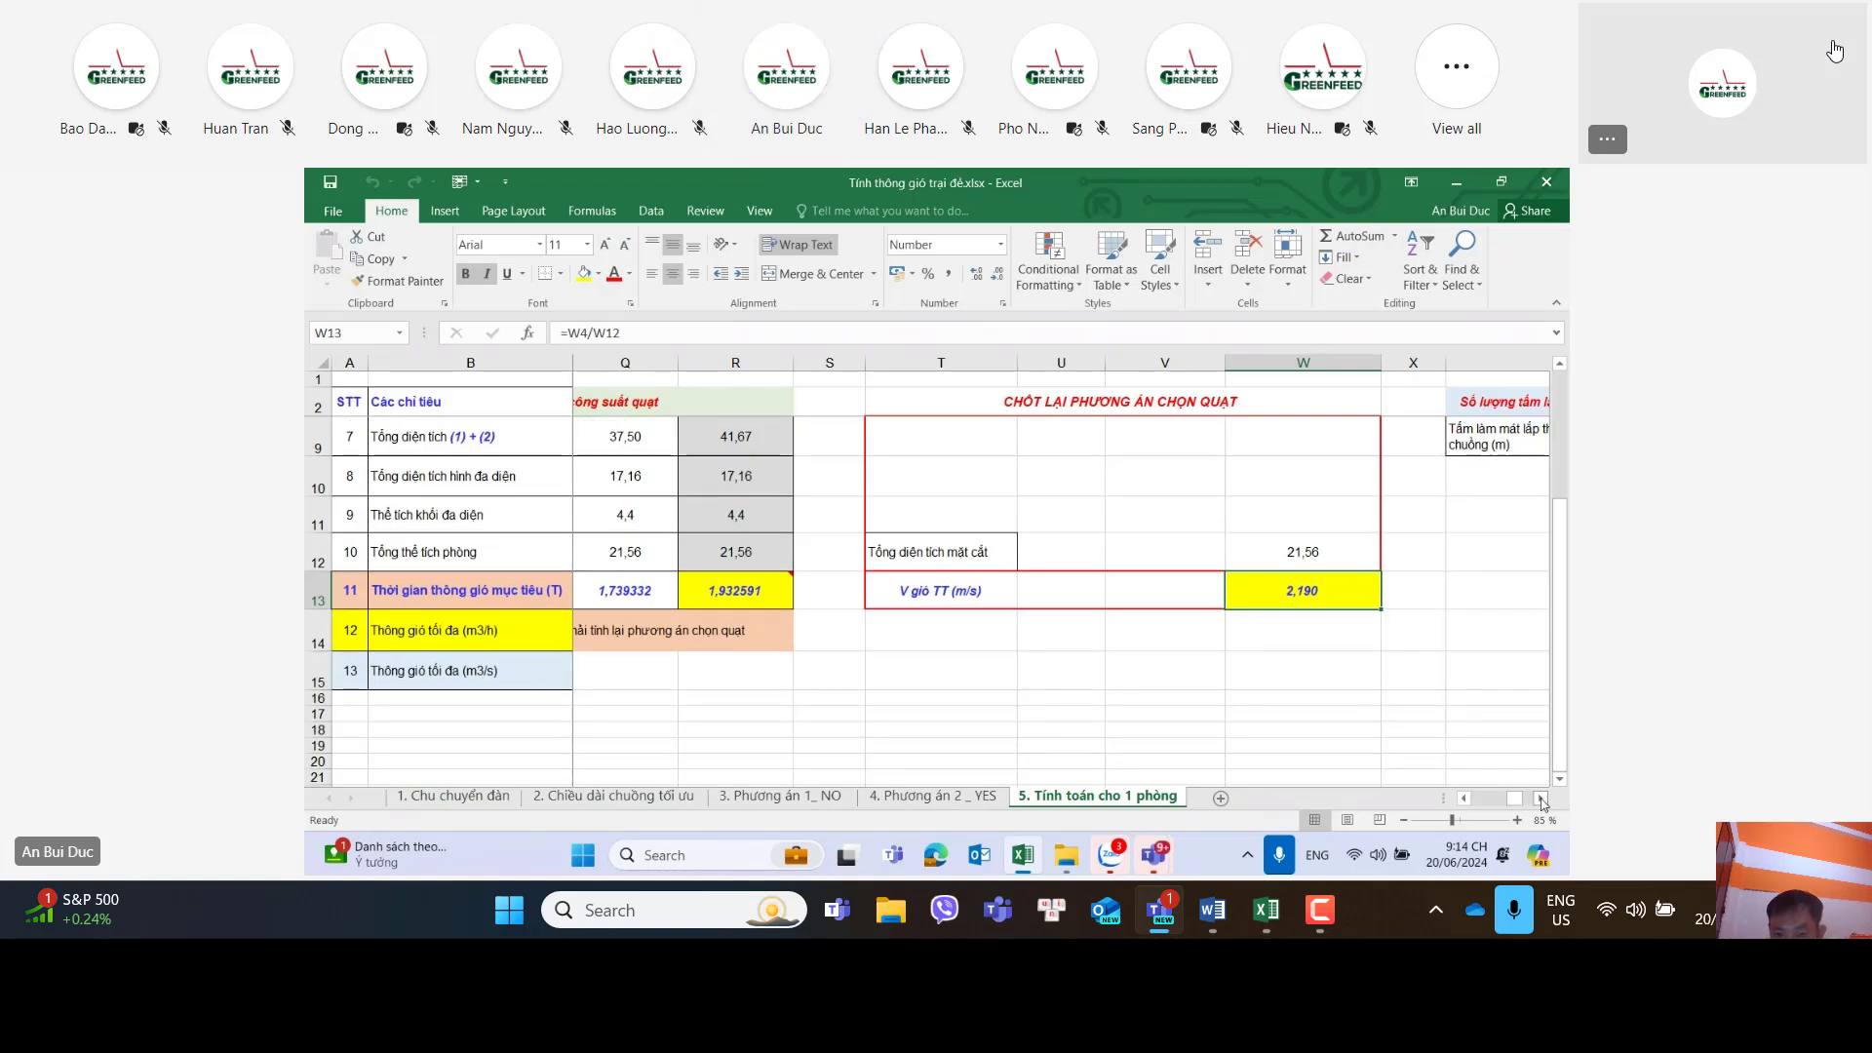
# Step: Examine the cooling pad table, checking the formulas for pad area in Z5, total pad length in Z7 and lengthwise pad in Z9
pyautogui.click(1541, 800)
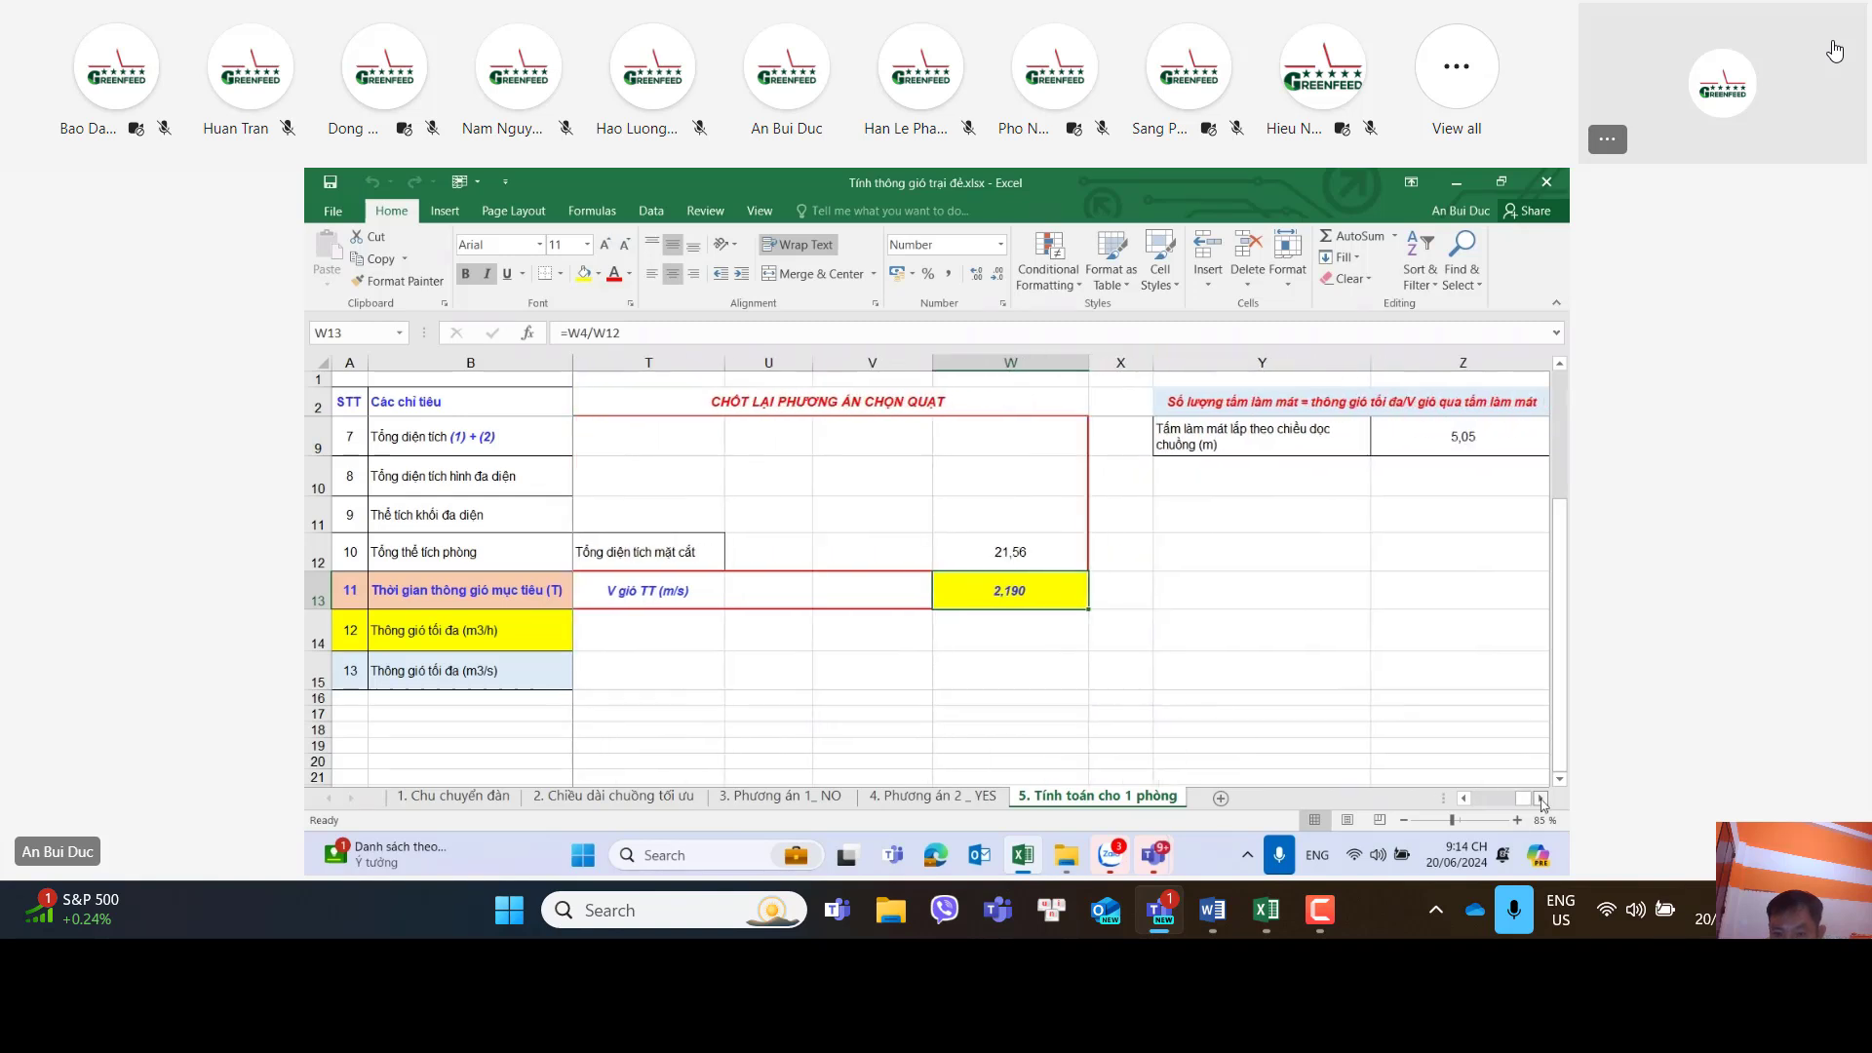
pyautogui.scroll(2, 1395, 711)
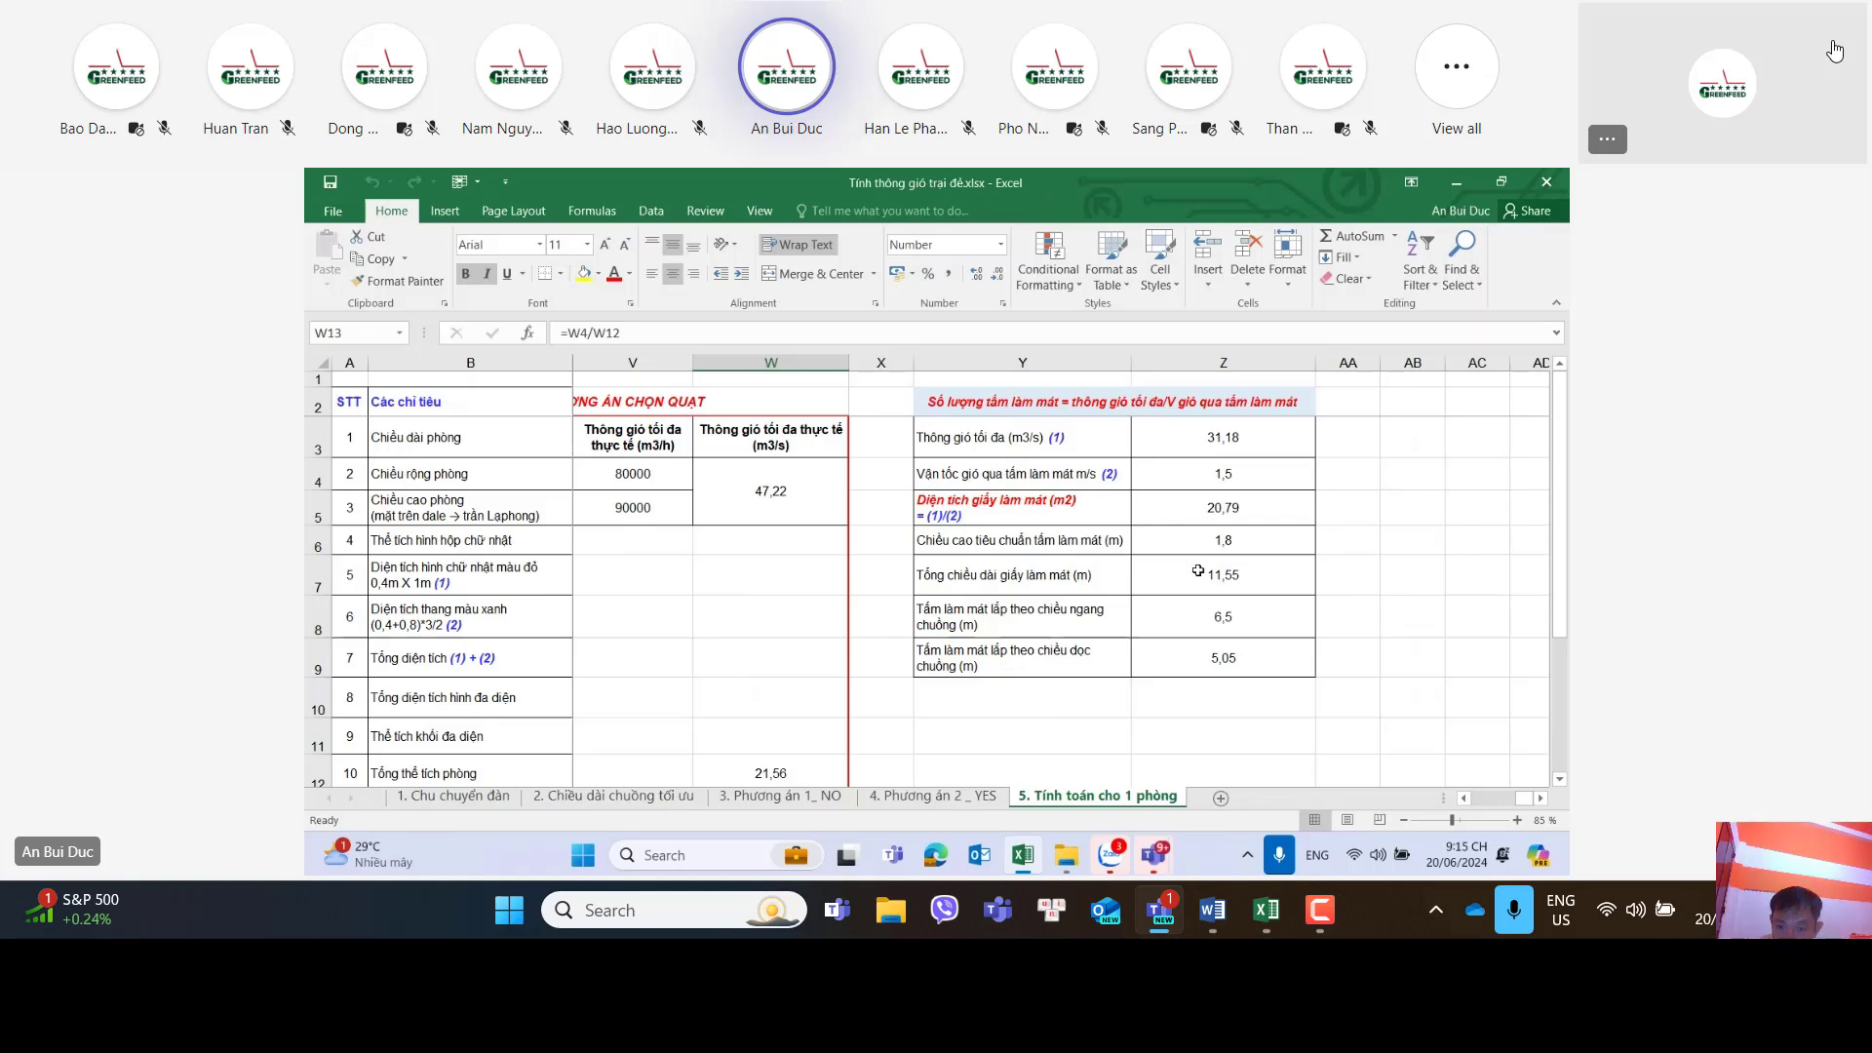
pyautogui.click(1232, 509)
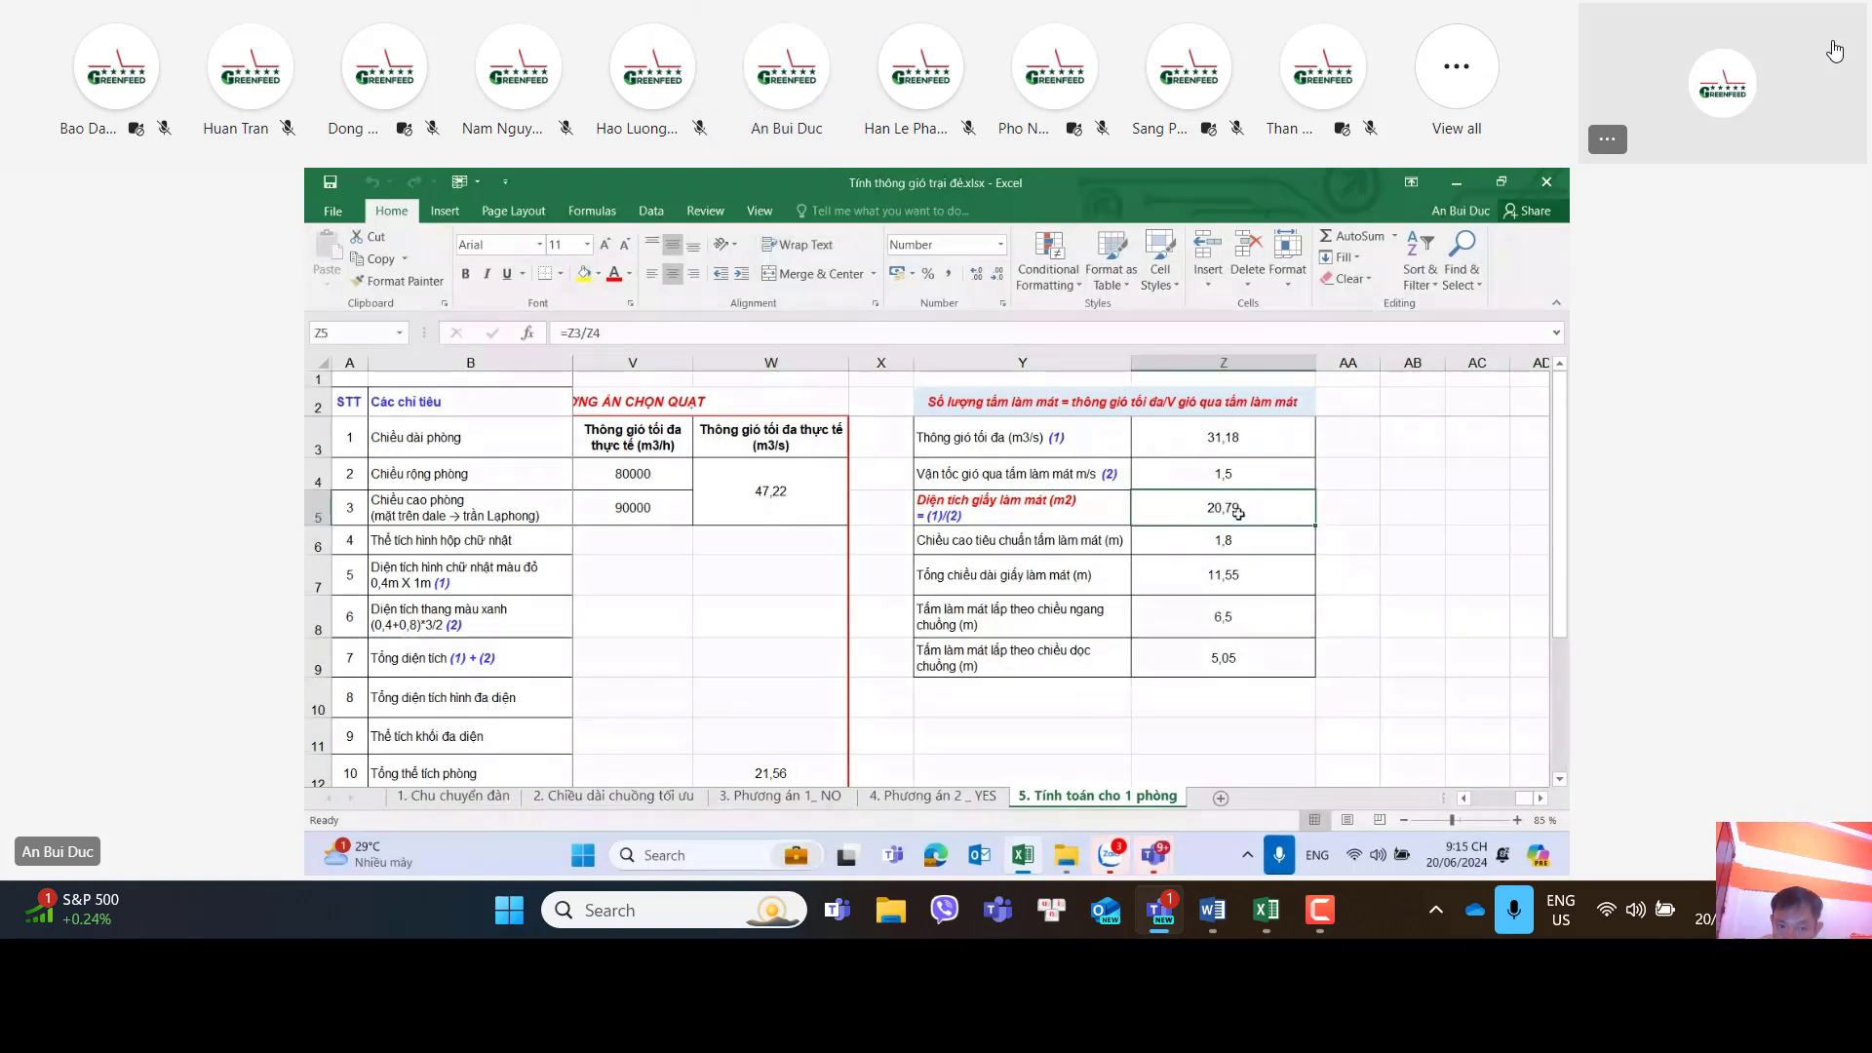
pyautogui.click(975, 332)
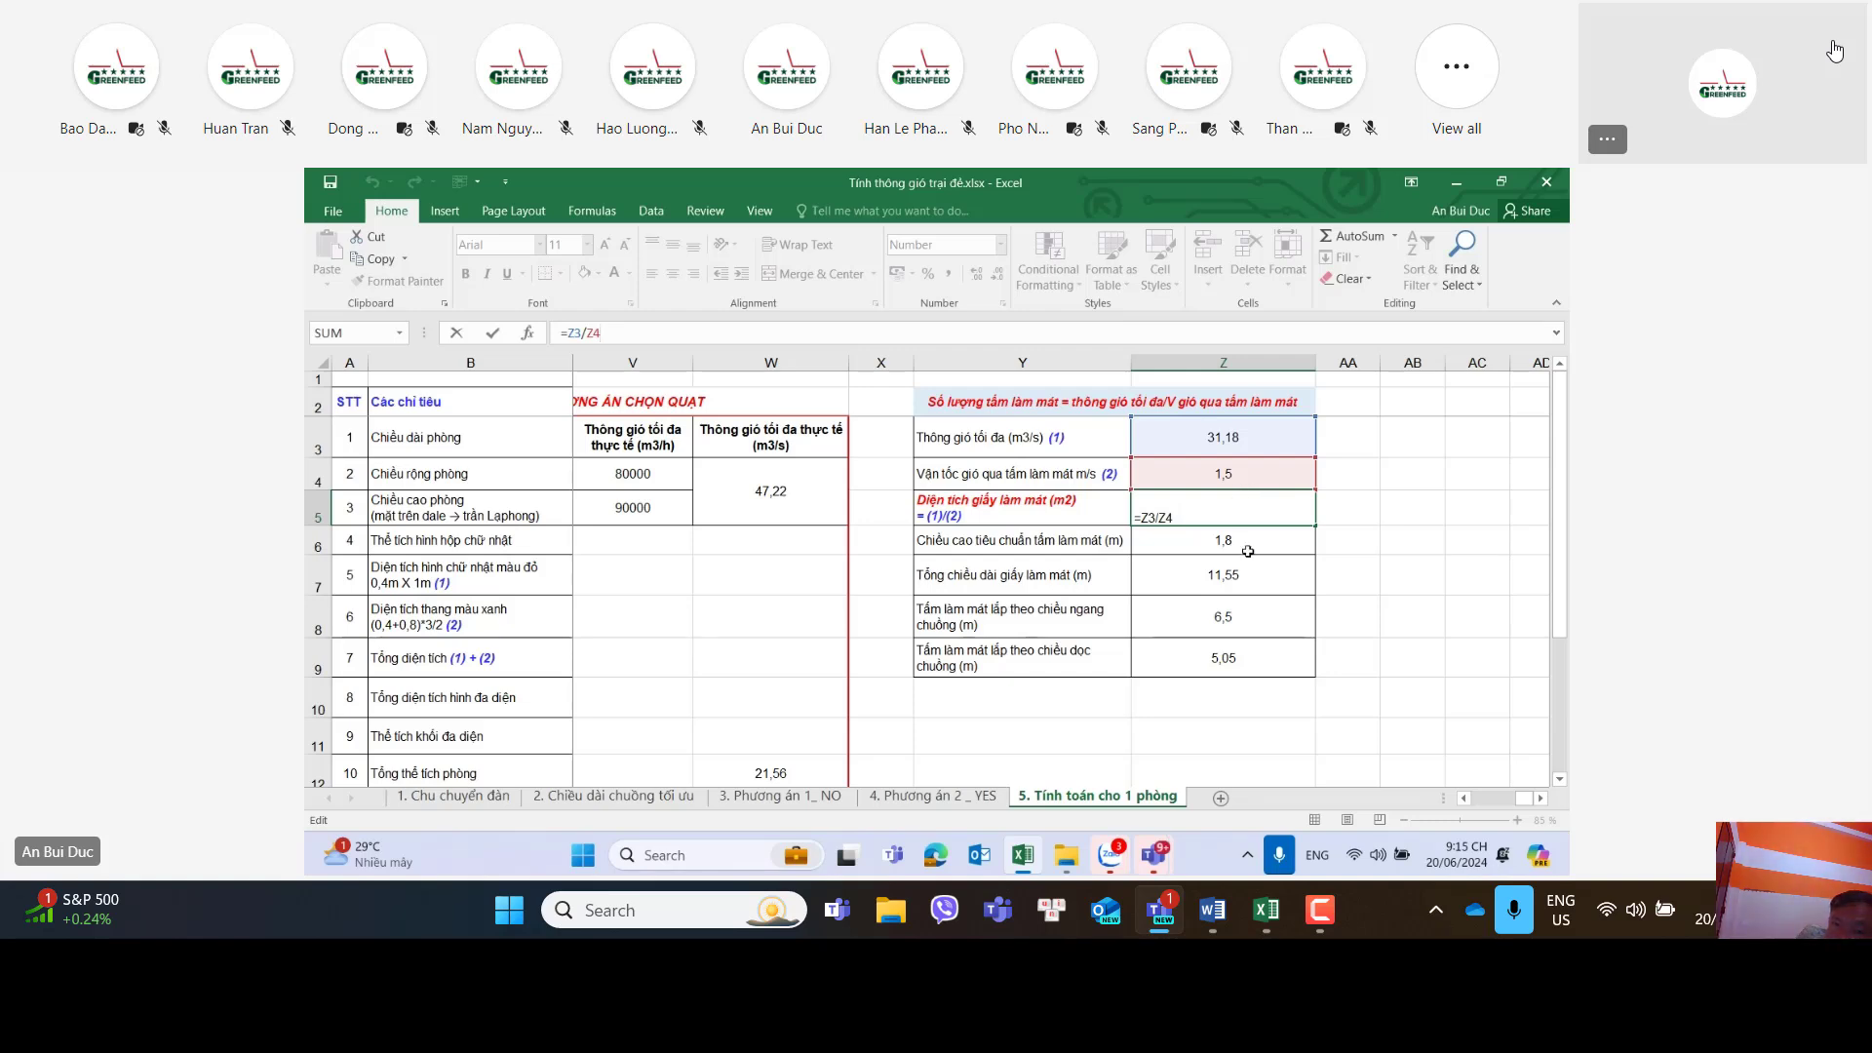
pyautogui.press('Return')
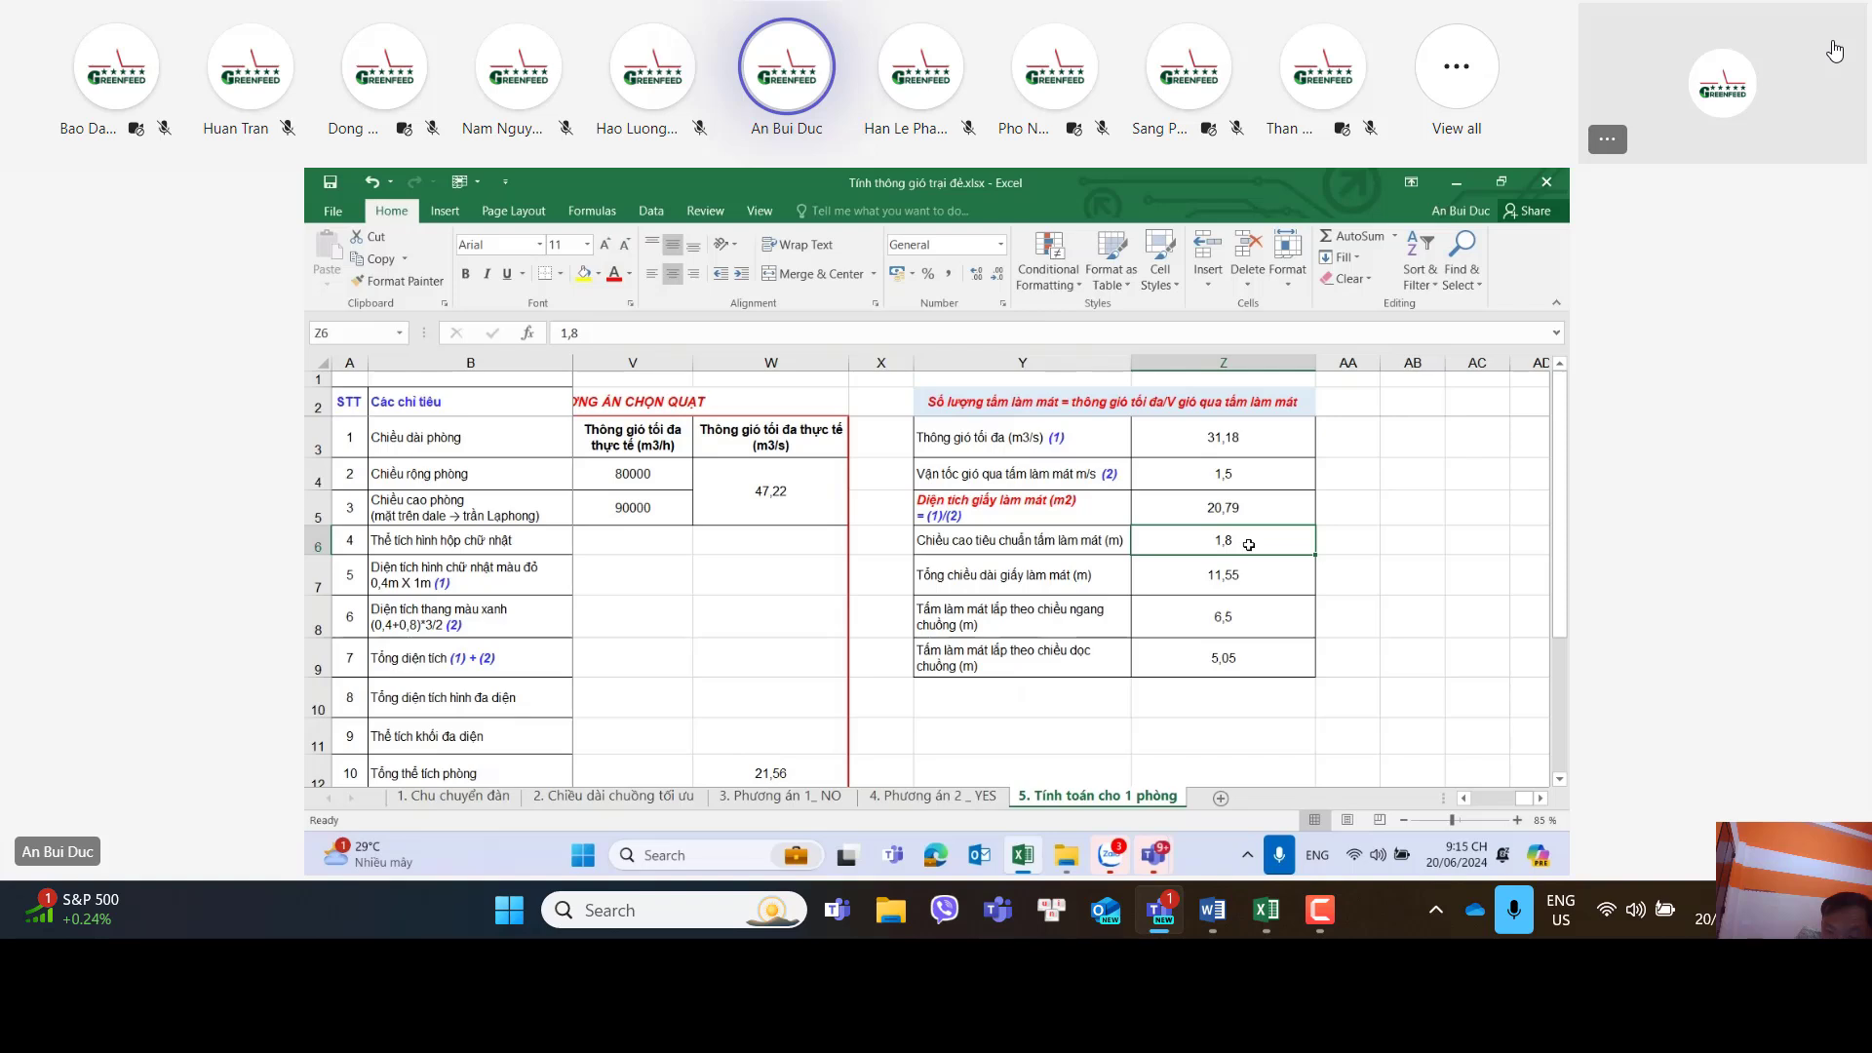
pyautogui.click(1209, 576)
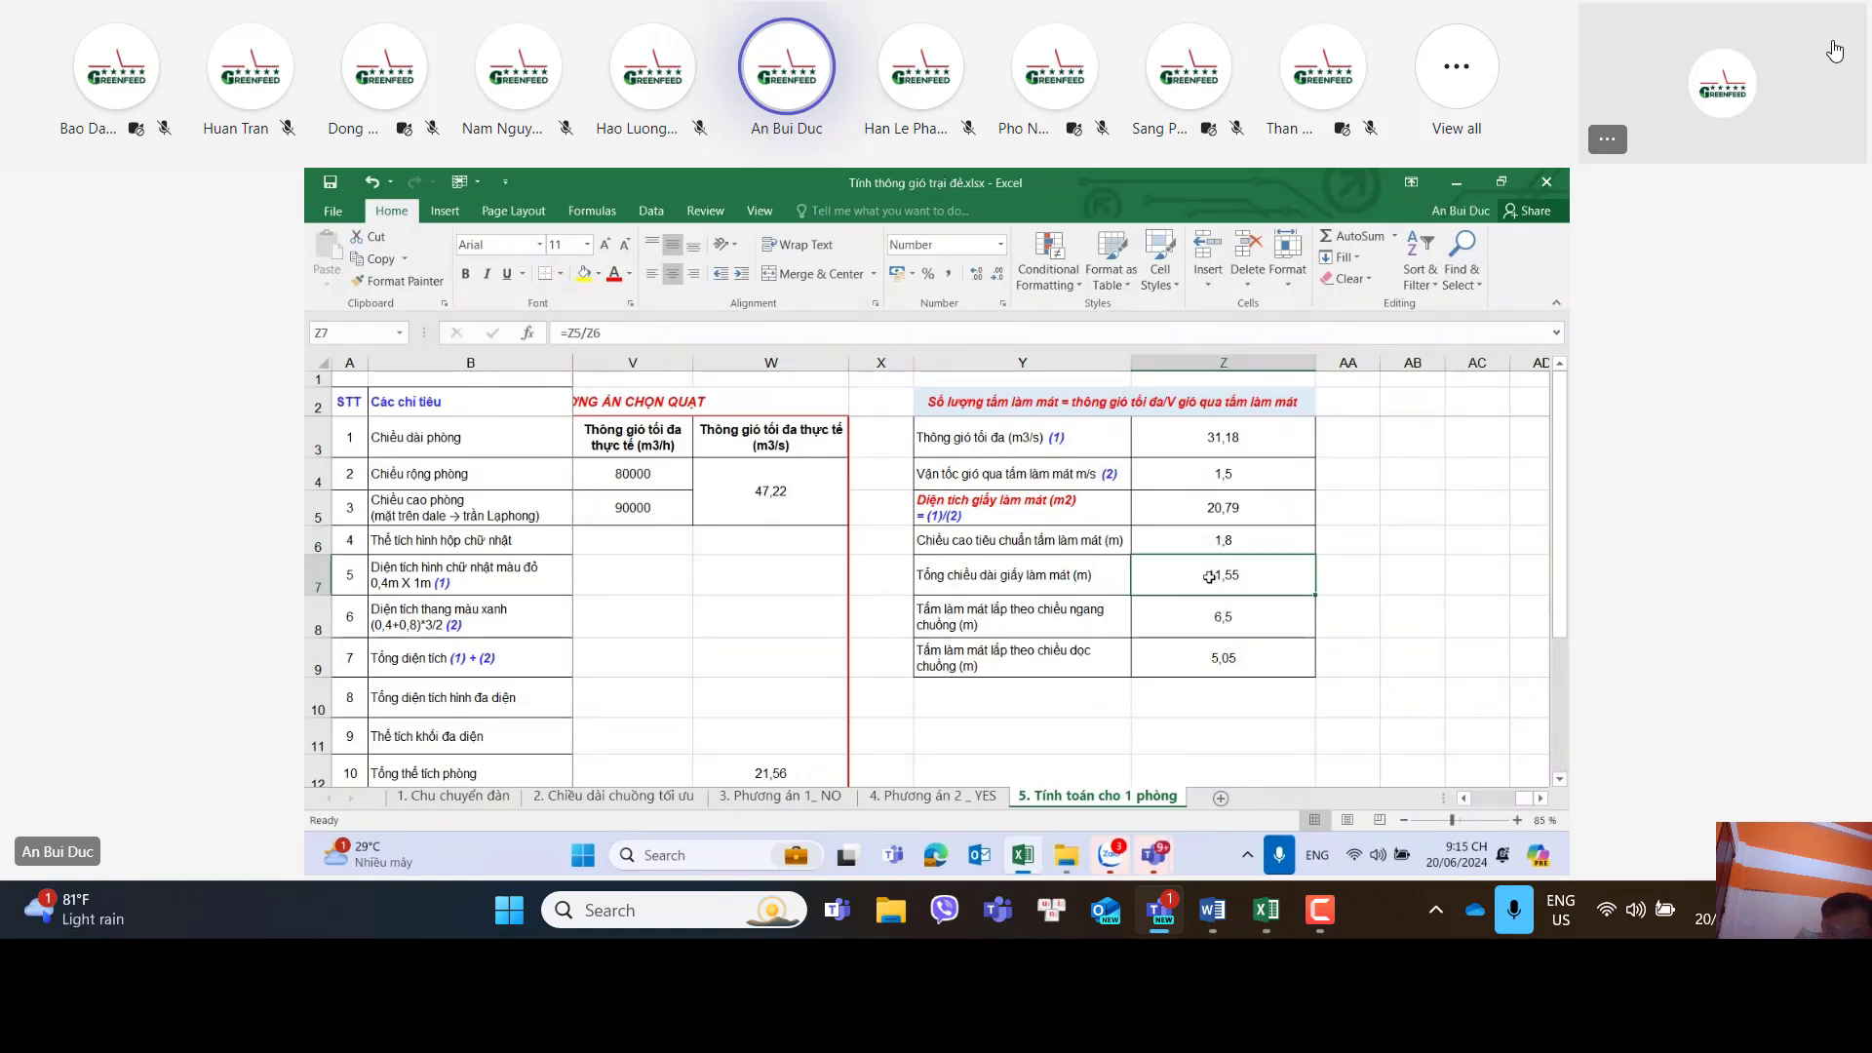
pyautogui.click(1006, 332)
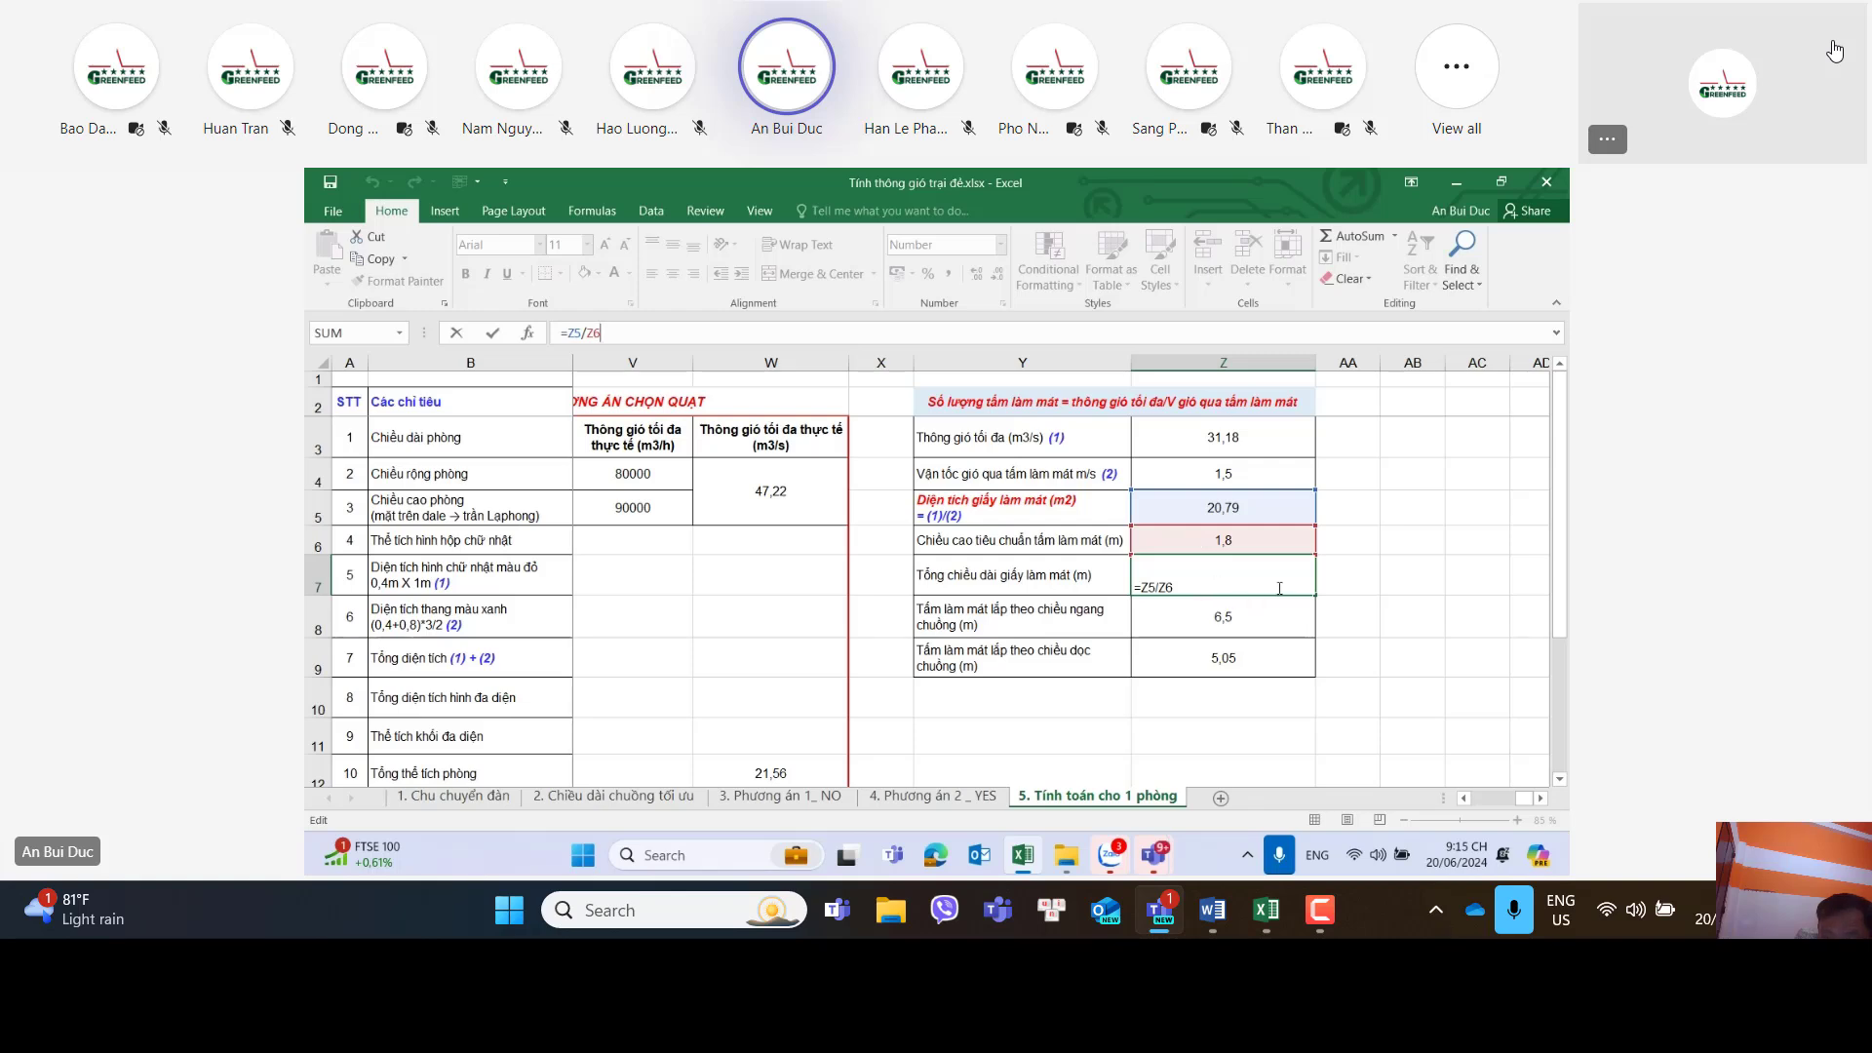
pyautogui.press('Return')
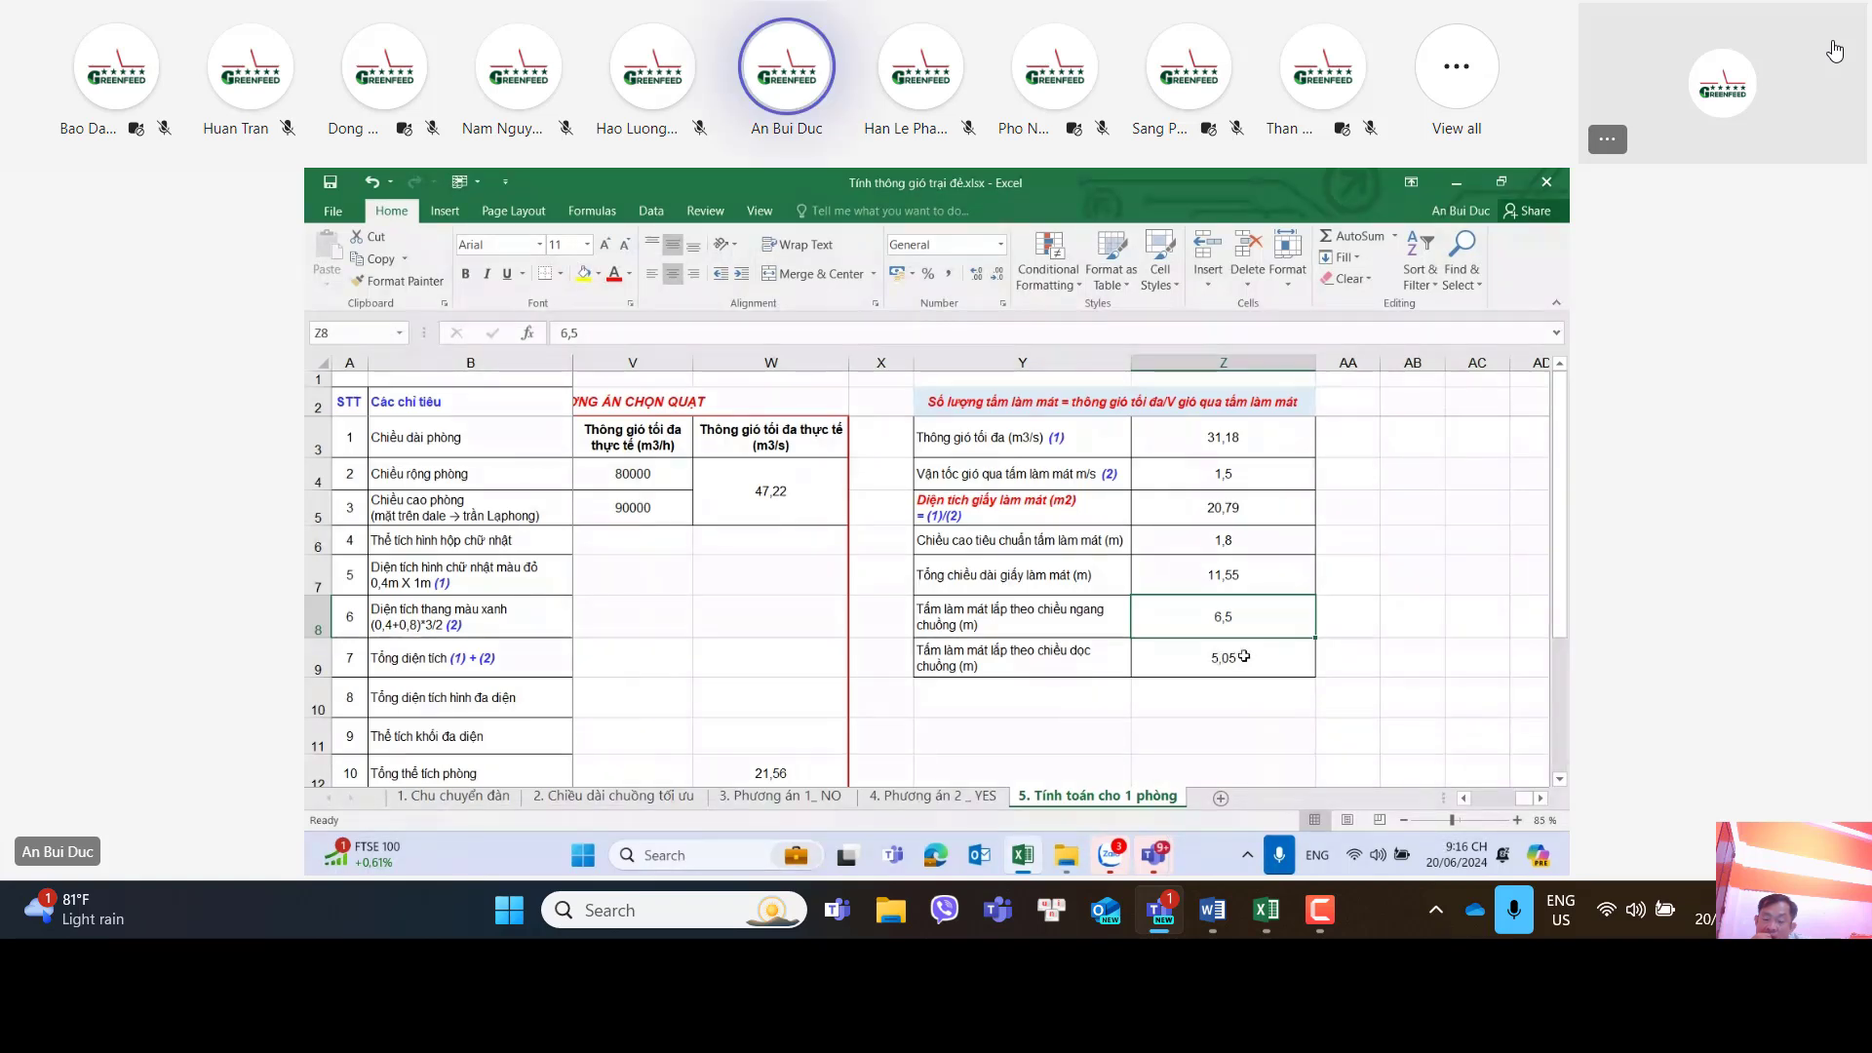
pyautogui.click(1188, 645)
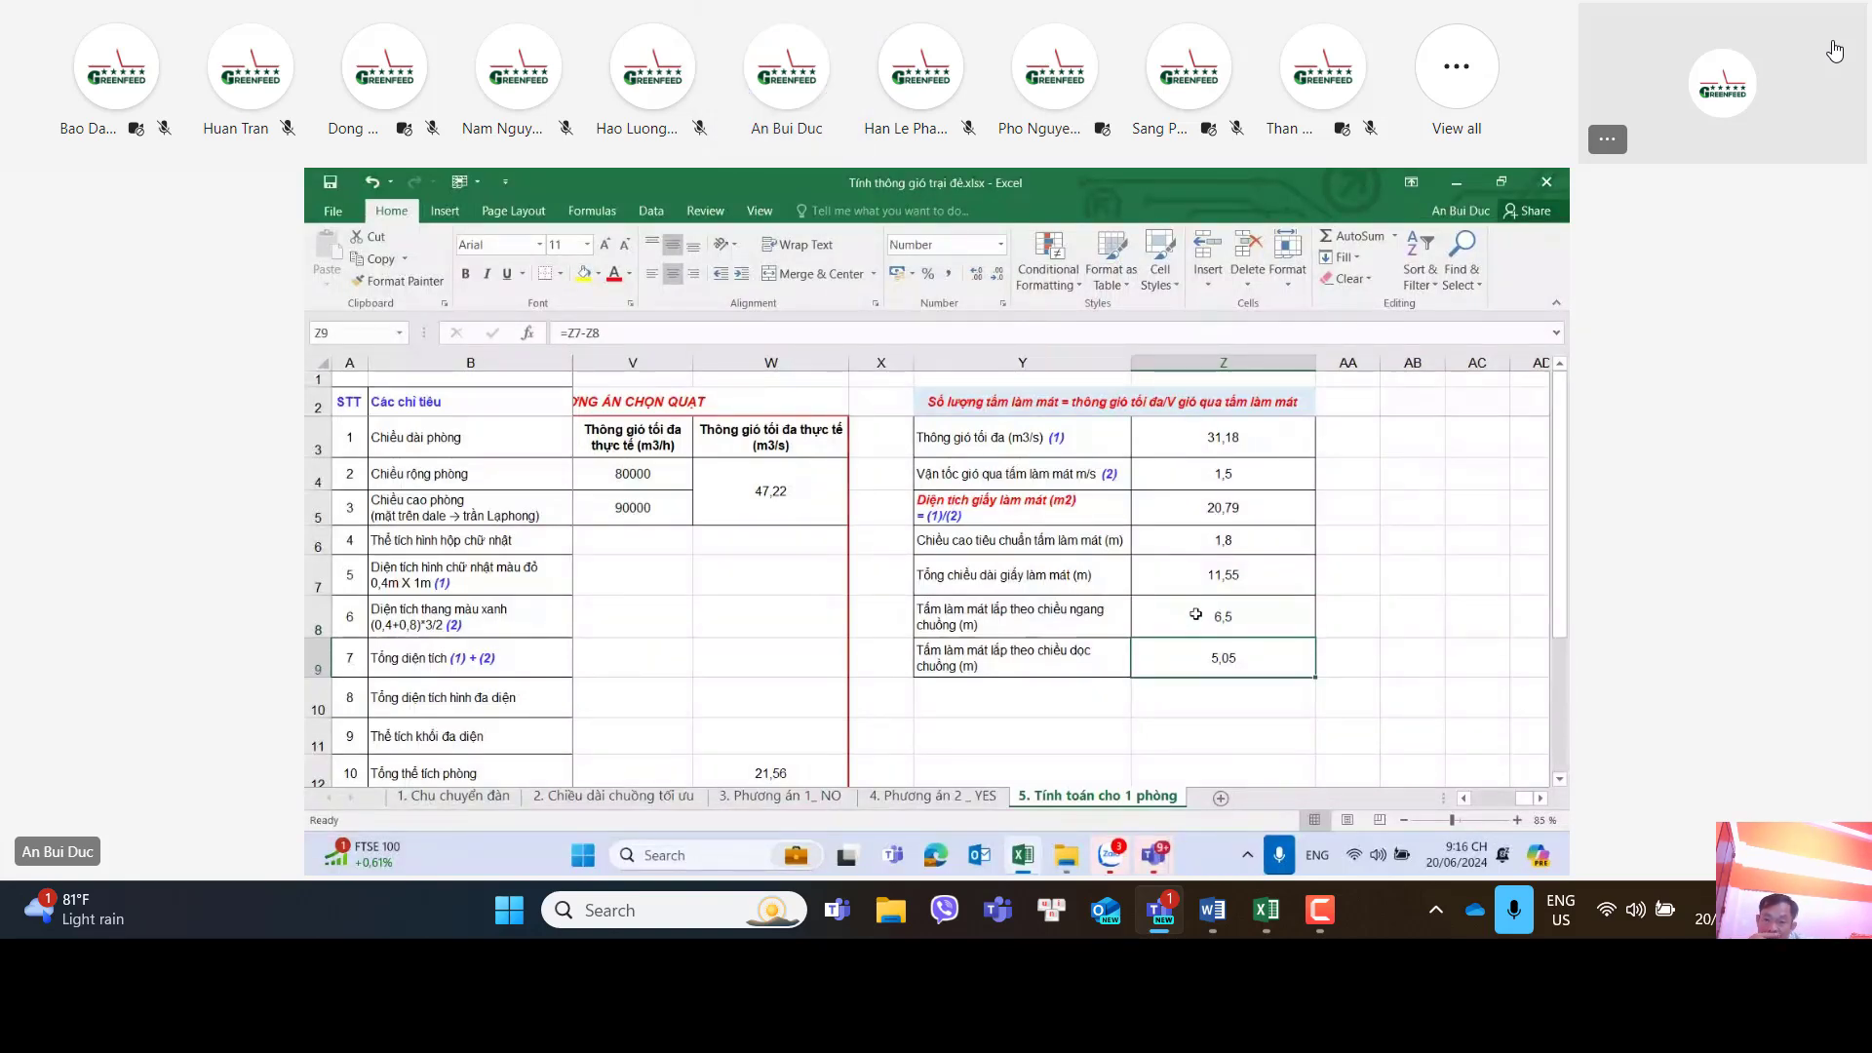
# Step: Examine the wind speed check for each fan option and the final fan choice on "5. Tính toán cho 1 phòng"
pyautogui.scroll(-1, 1198, 609)
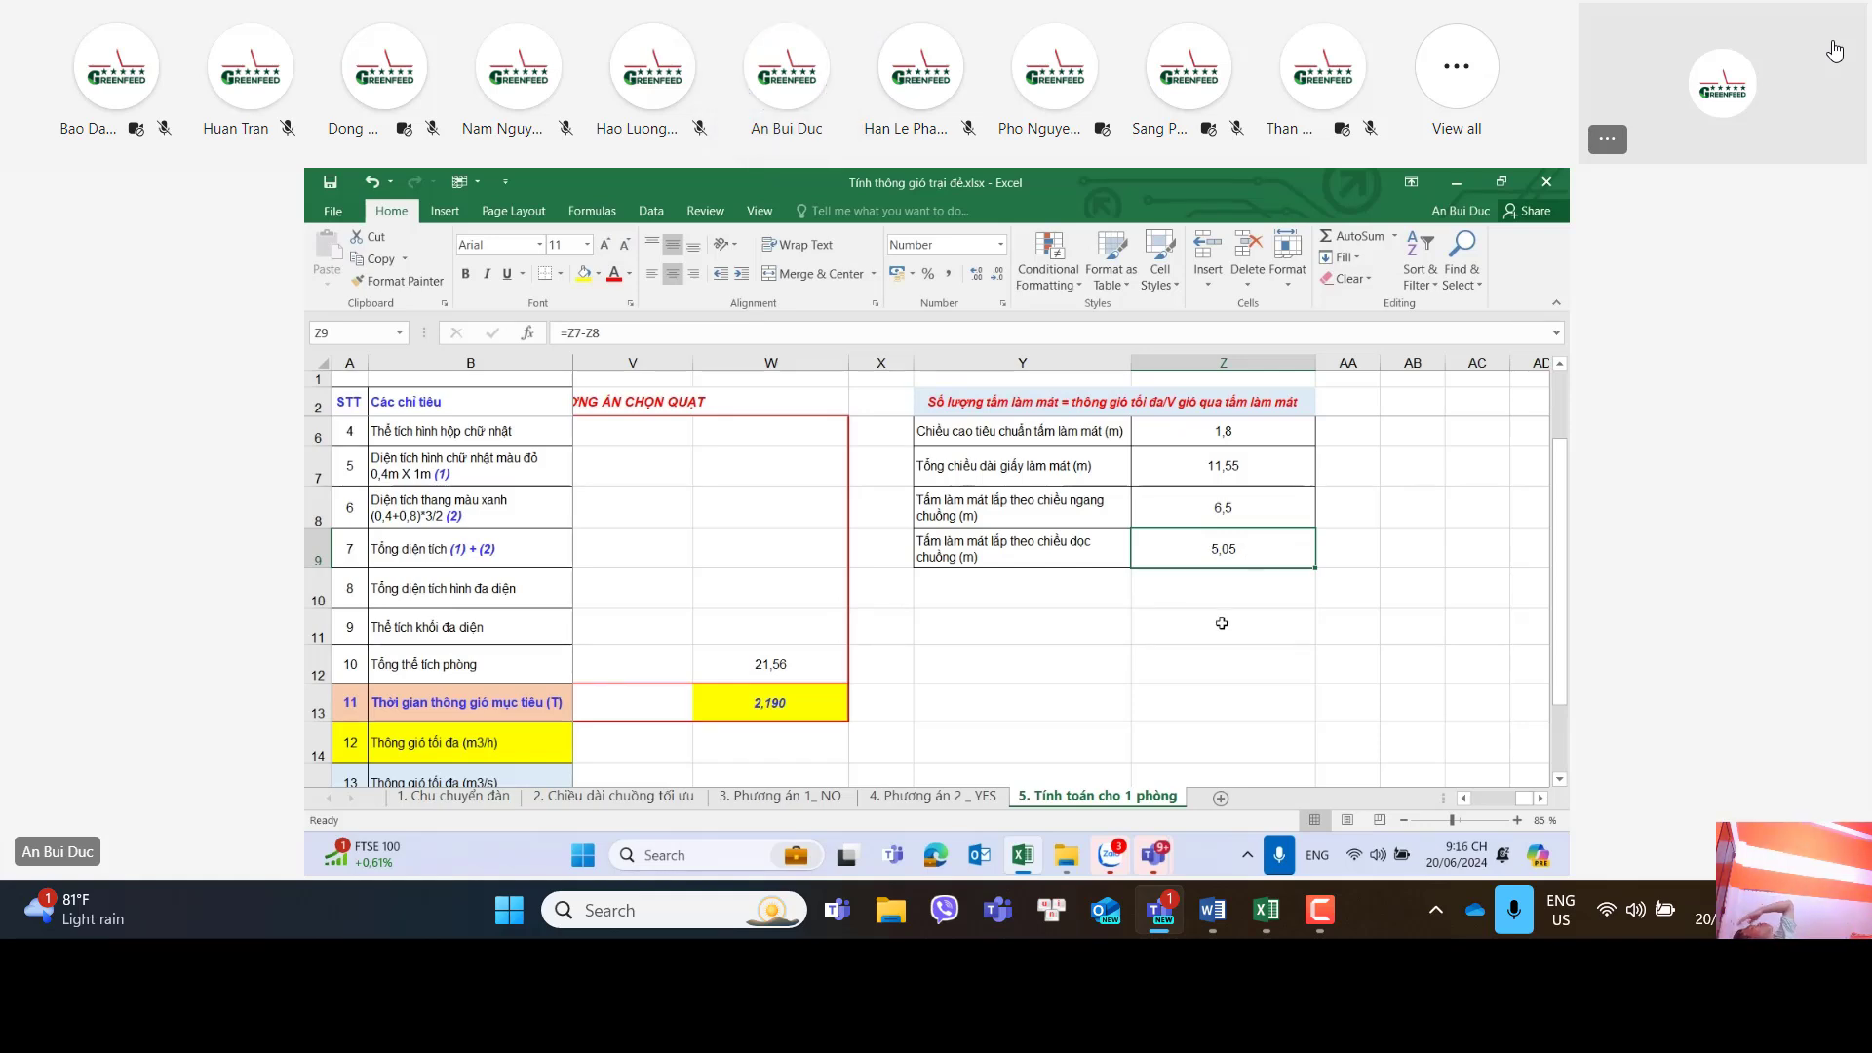
pyautogui.click(1464, 798)
pyautogui.click(1465, 799)
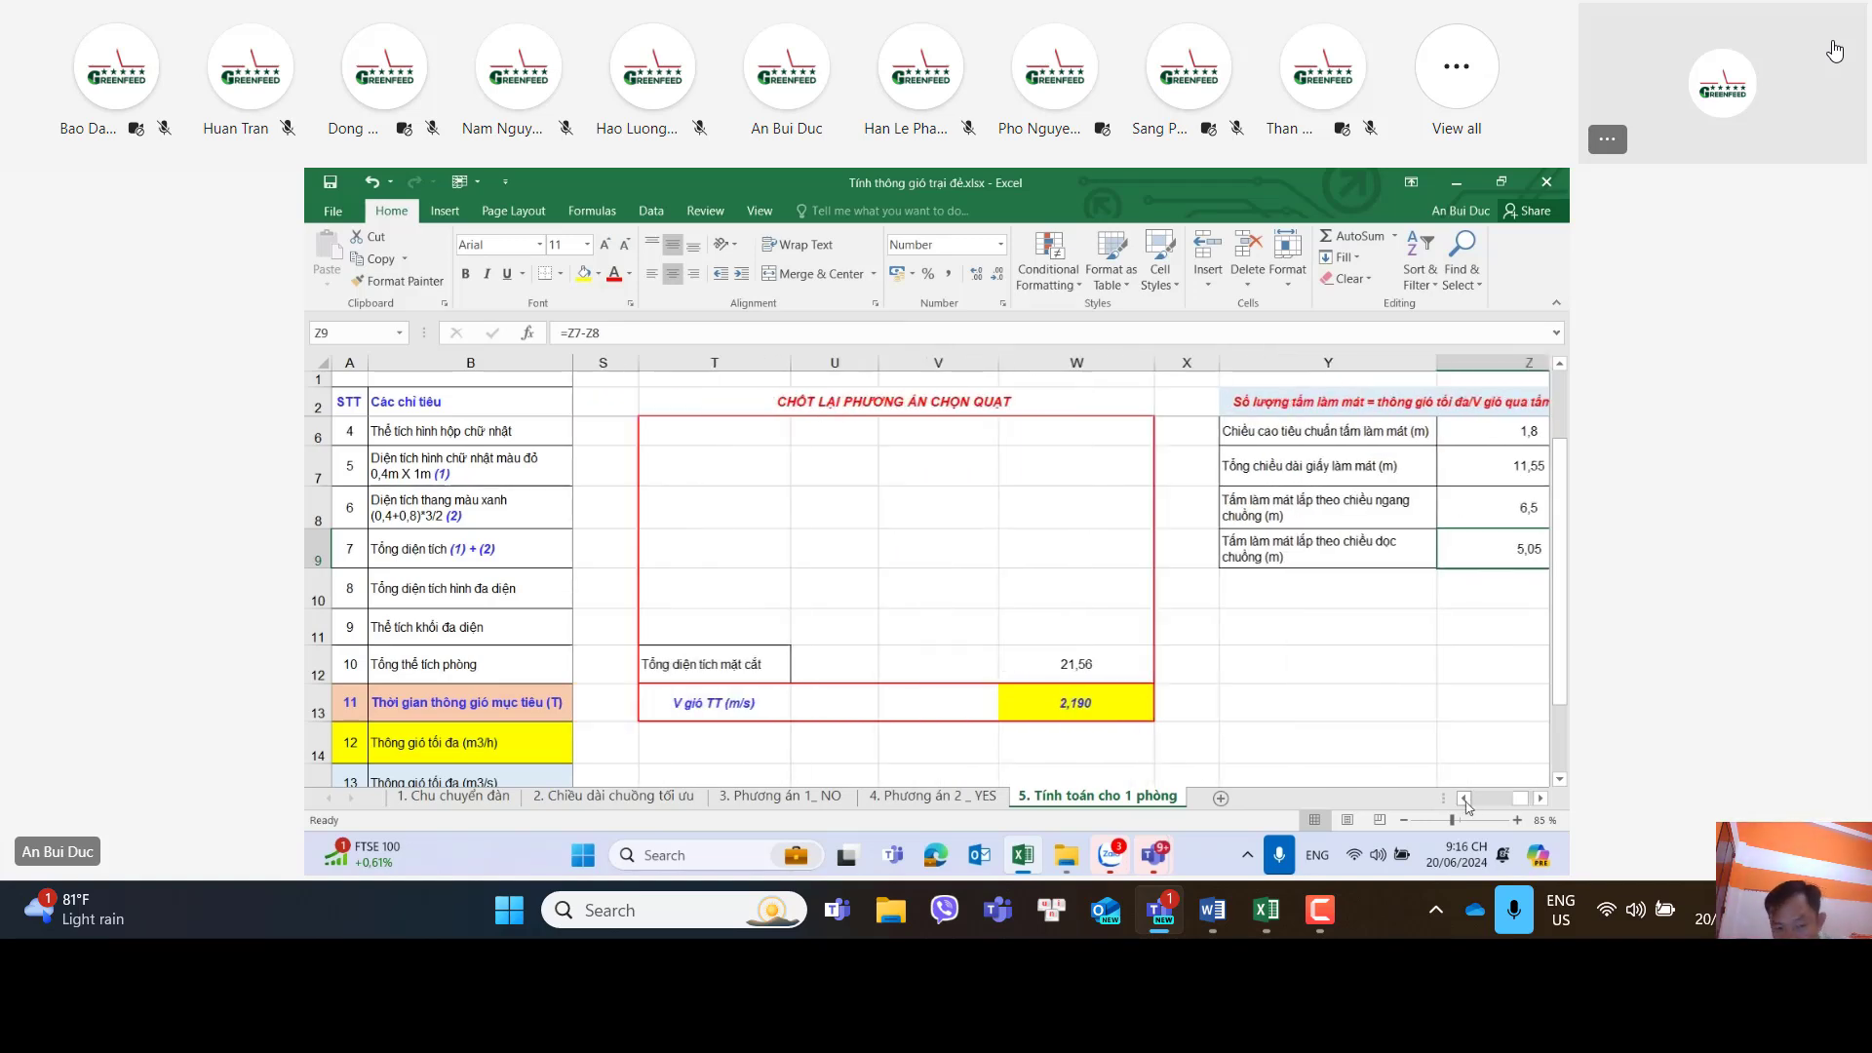
pyautogui.click(1464, 799)
pyautogui.click(1464, 798)
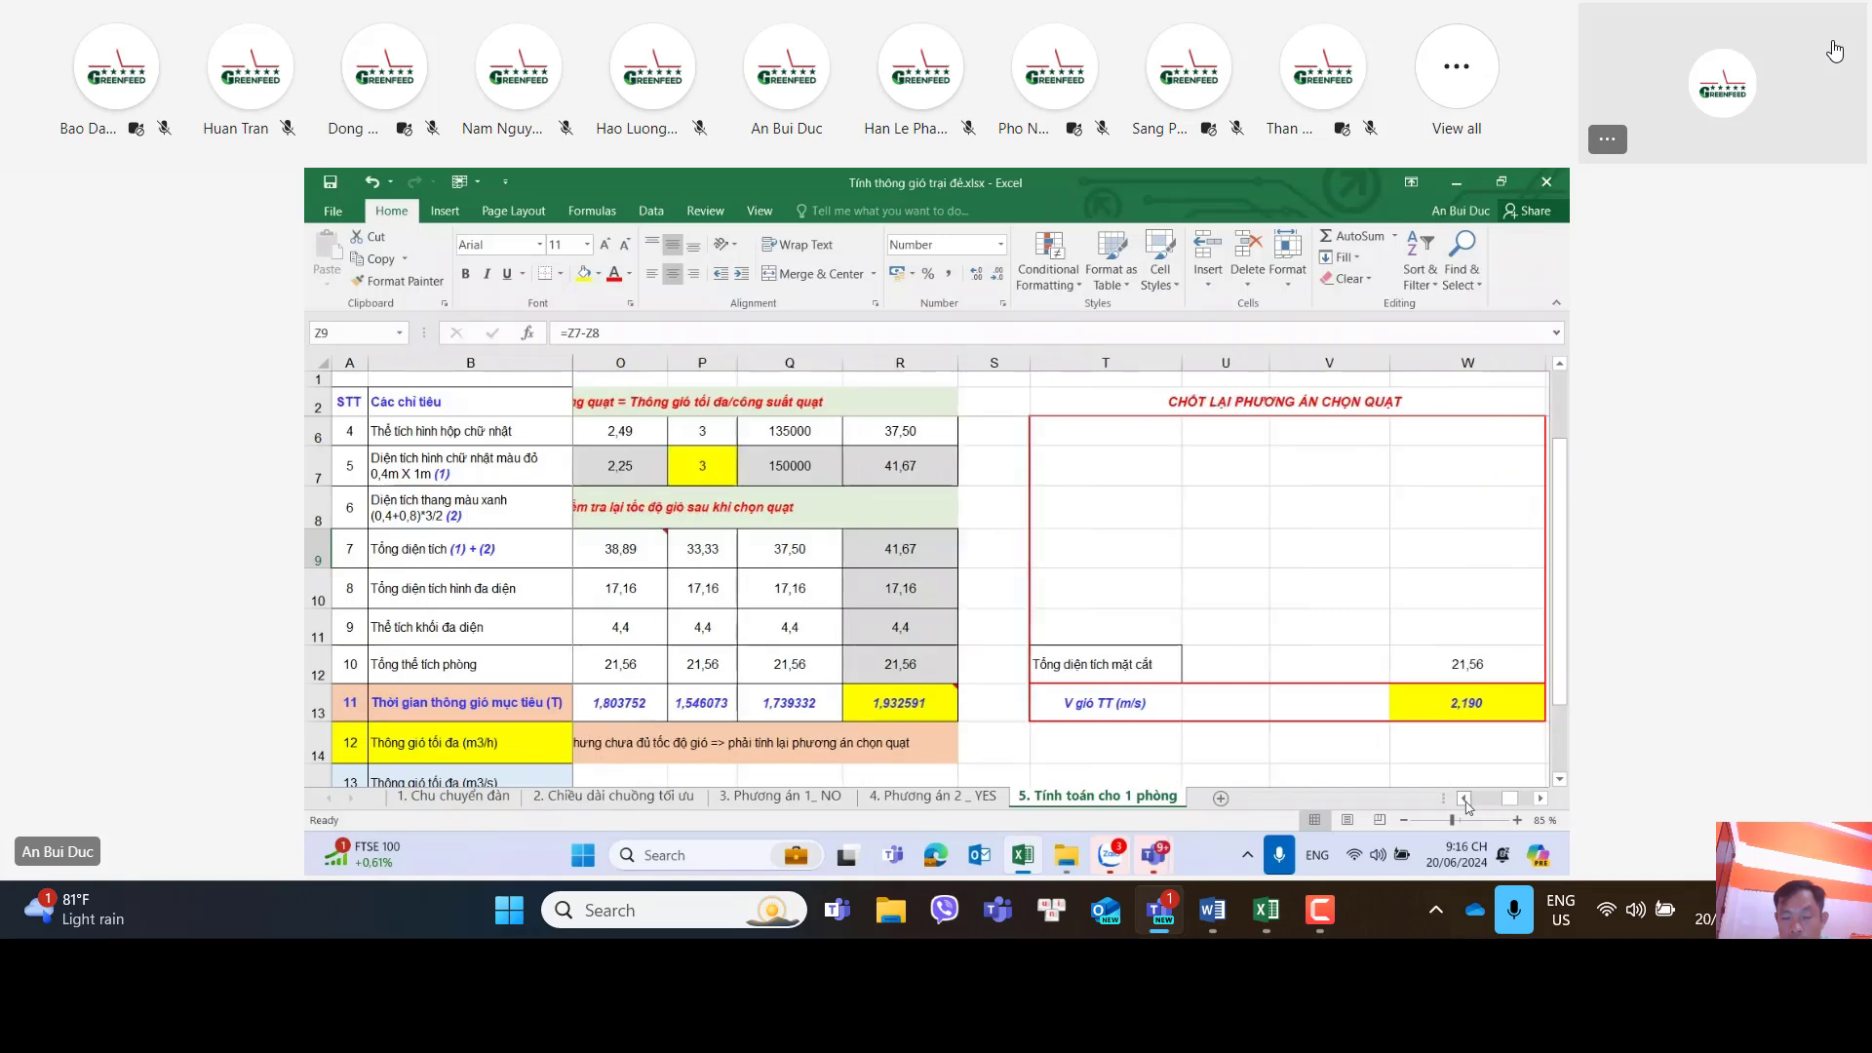
pyautogui.click(1464, 799)
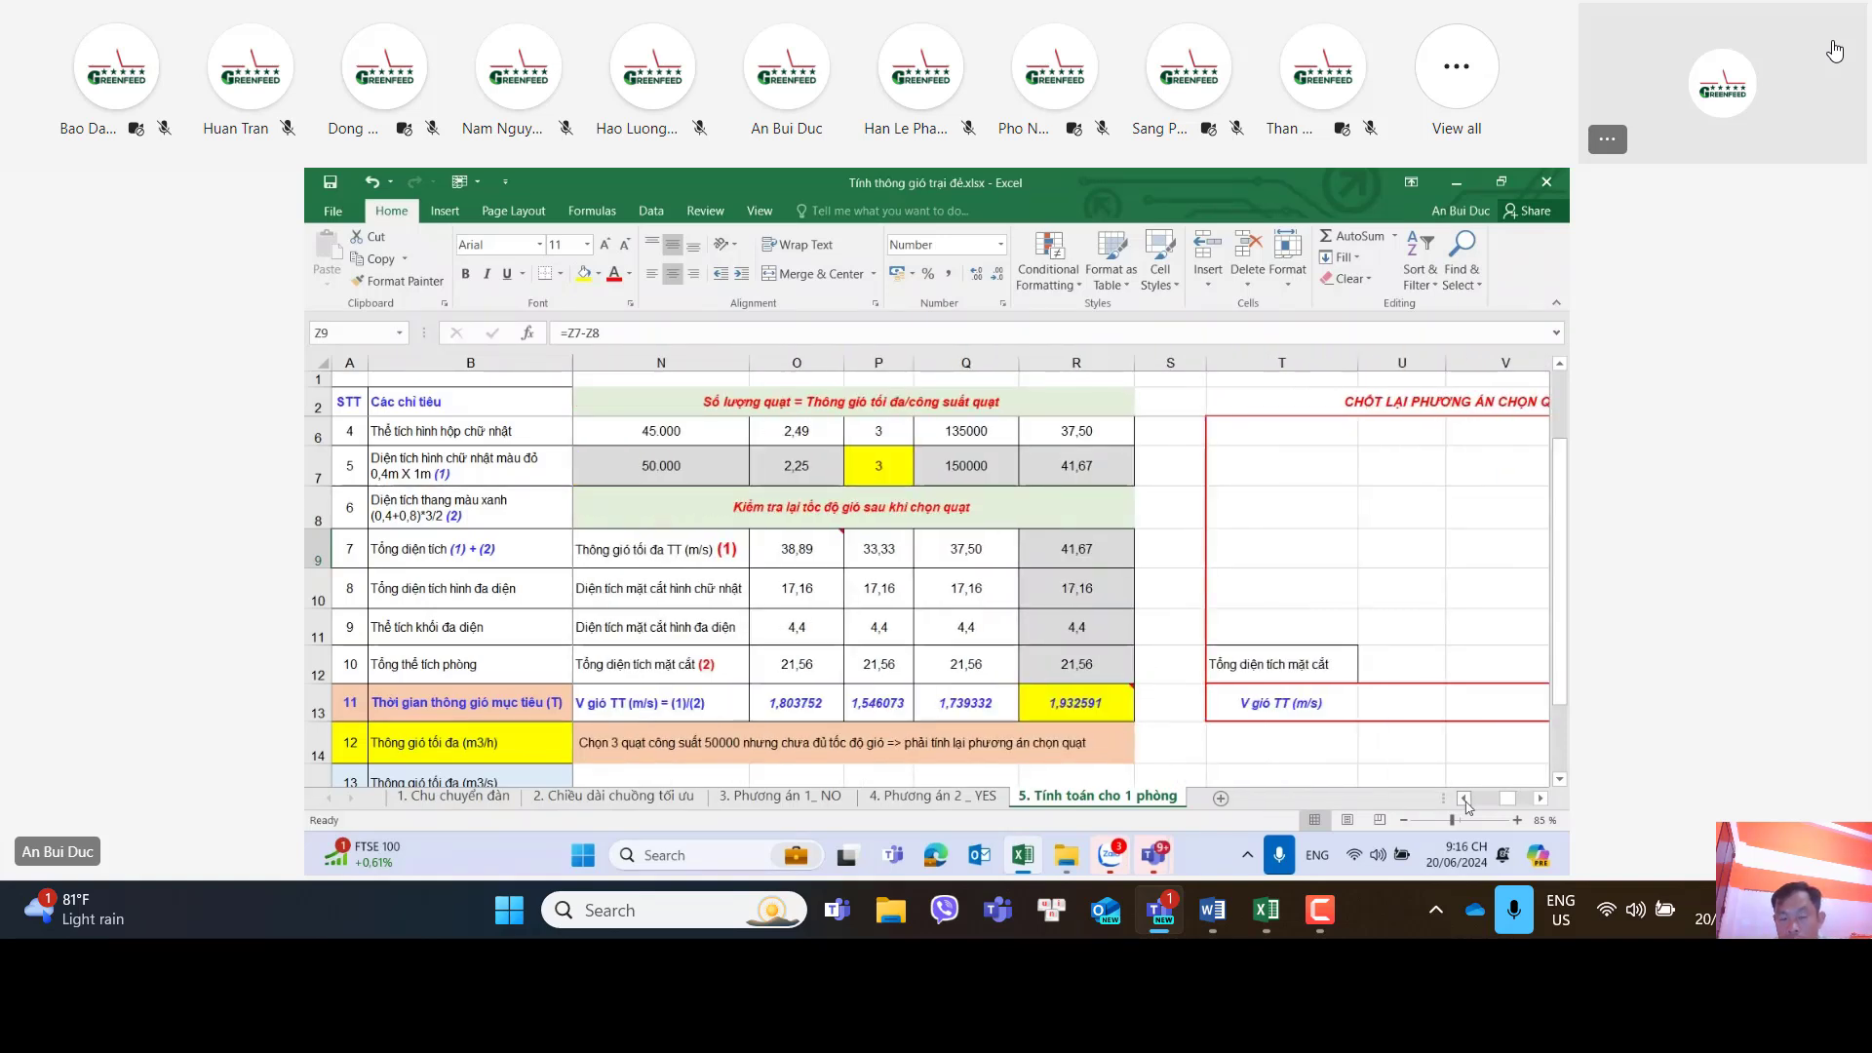
pyautogui.click(1464, 798)
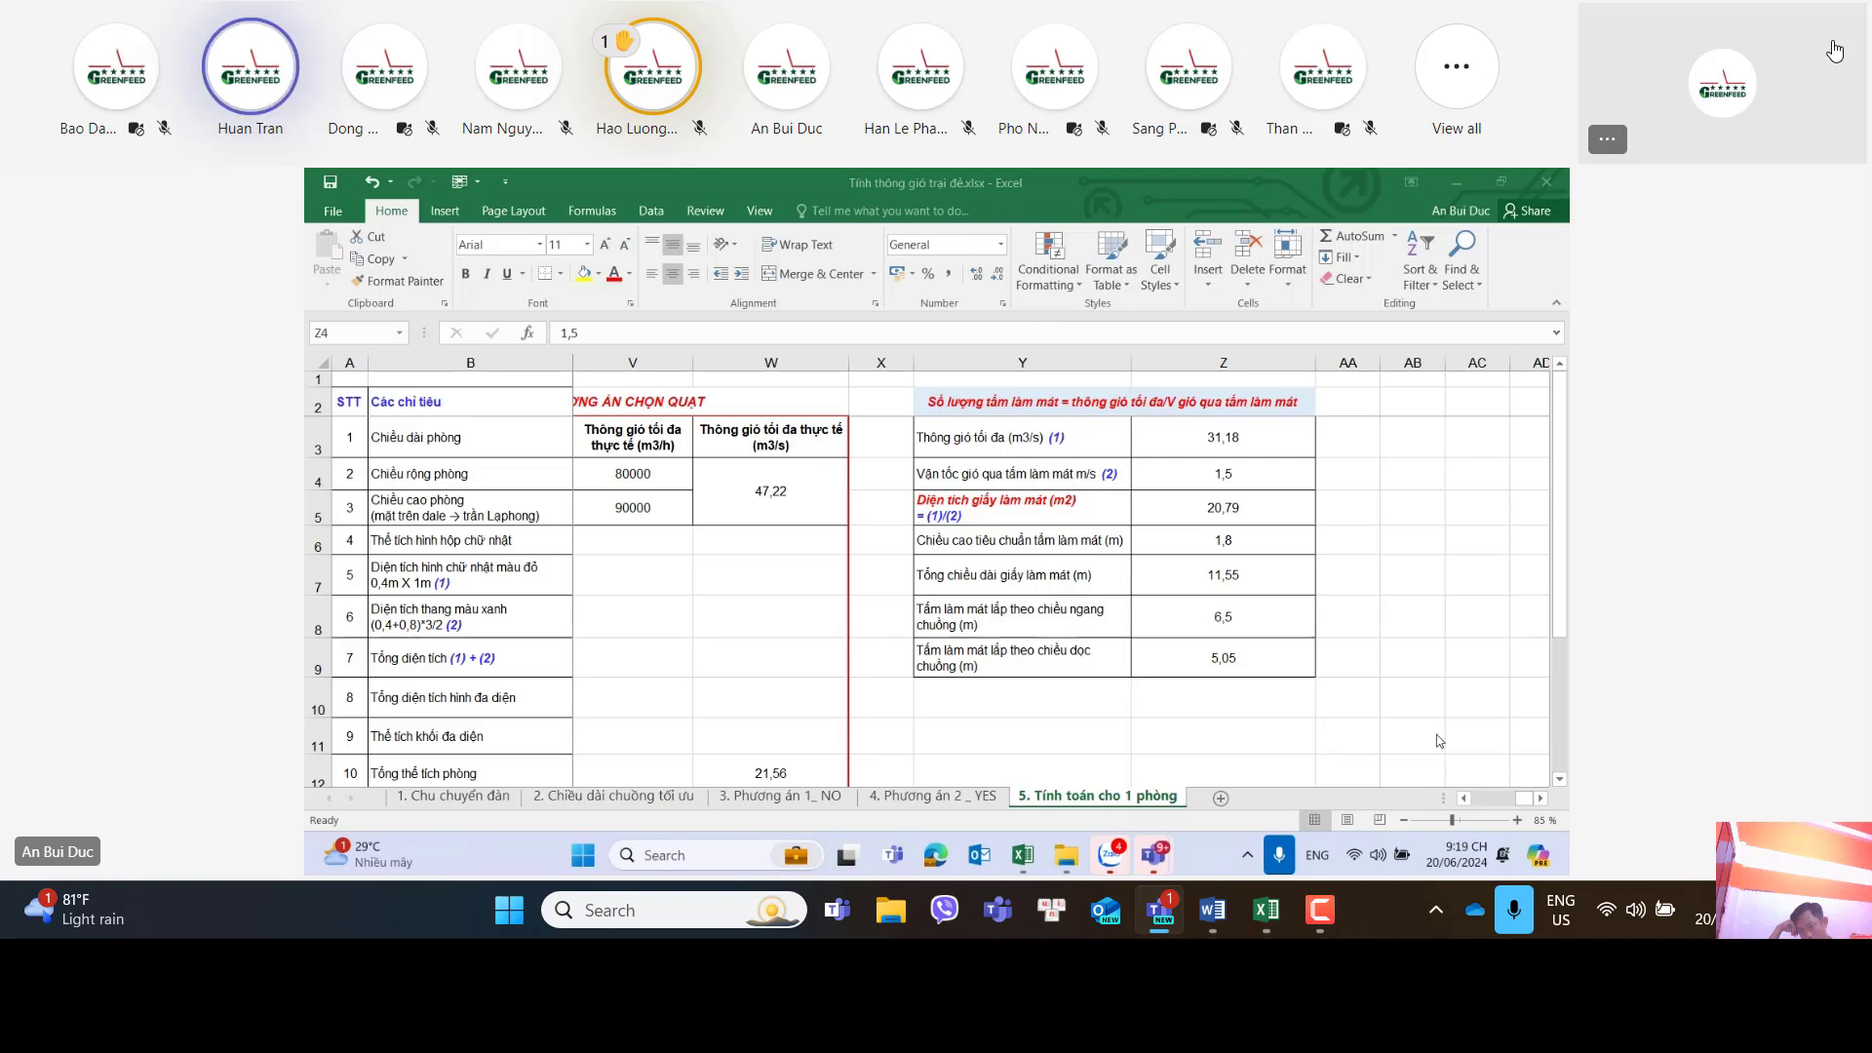
# Step: Compare the cooling pad table and final fan choice with the required fan count for each capacity from 35.000 to 50.000
pyautogui.click(1464, 799)
pyautogui.click(1464, 799)
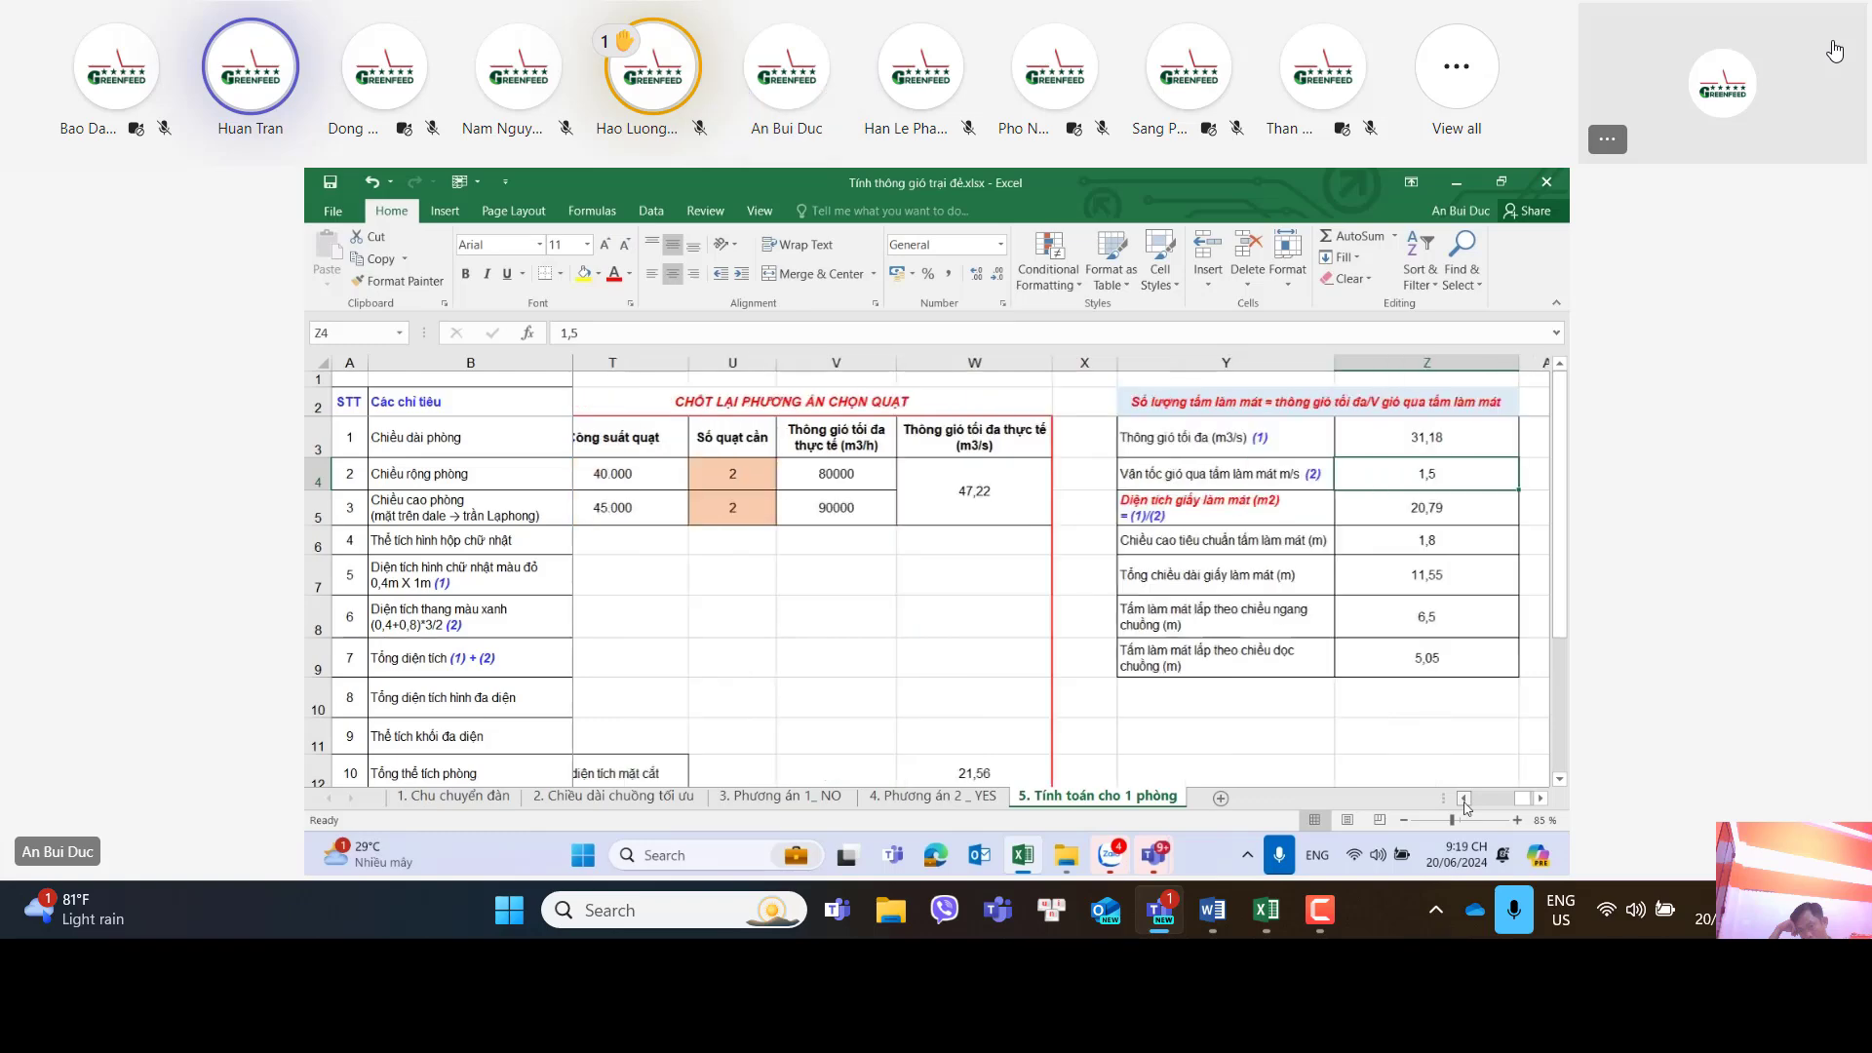
pyautogui.click(1464, 800)
pyautogui.click(1464, 799)
pyautogui.click(1464, 800)
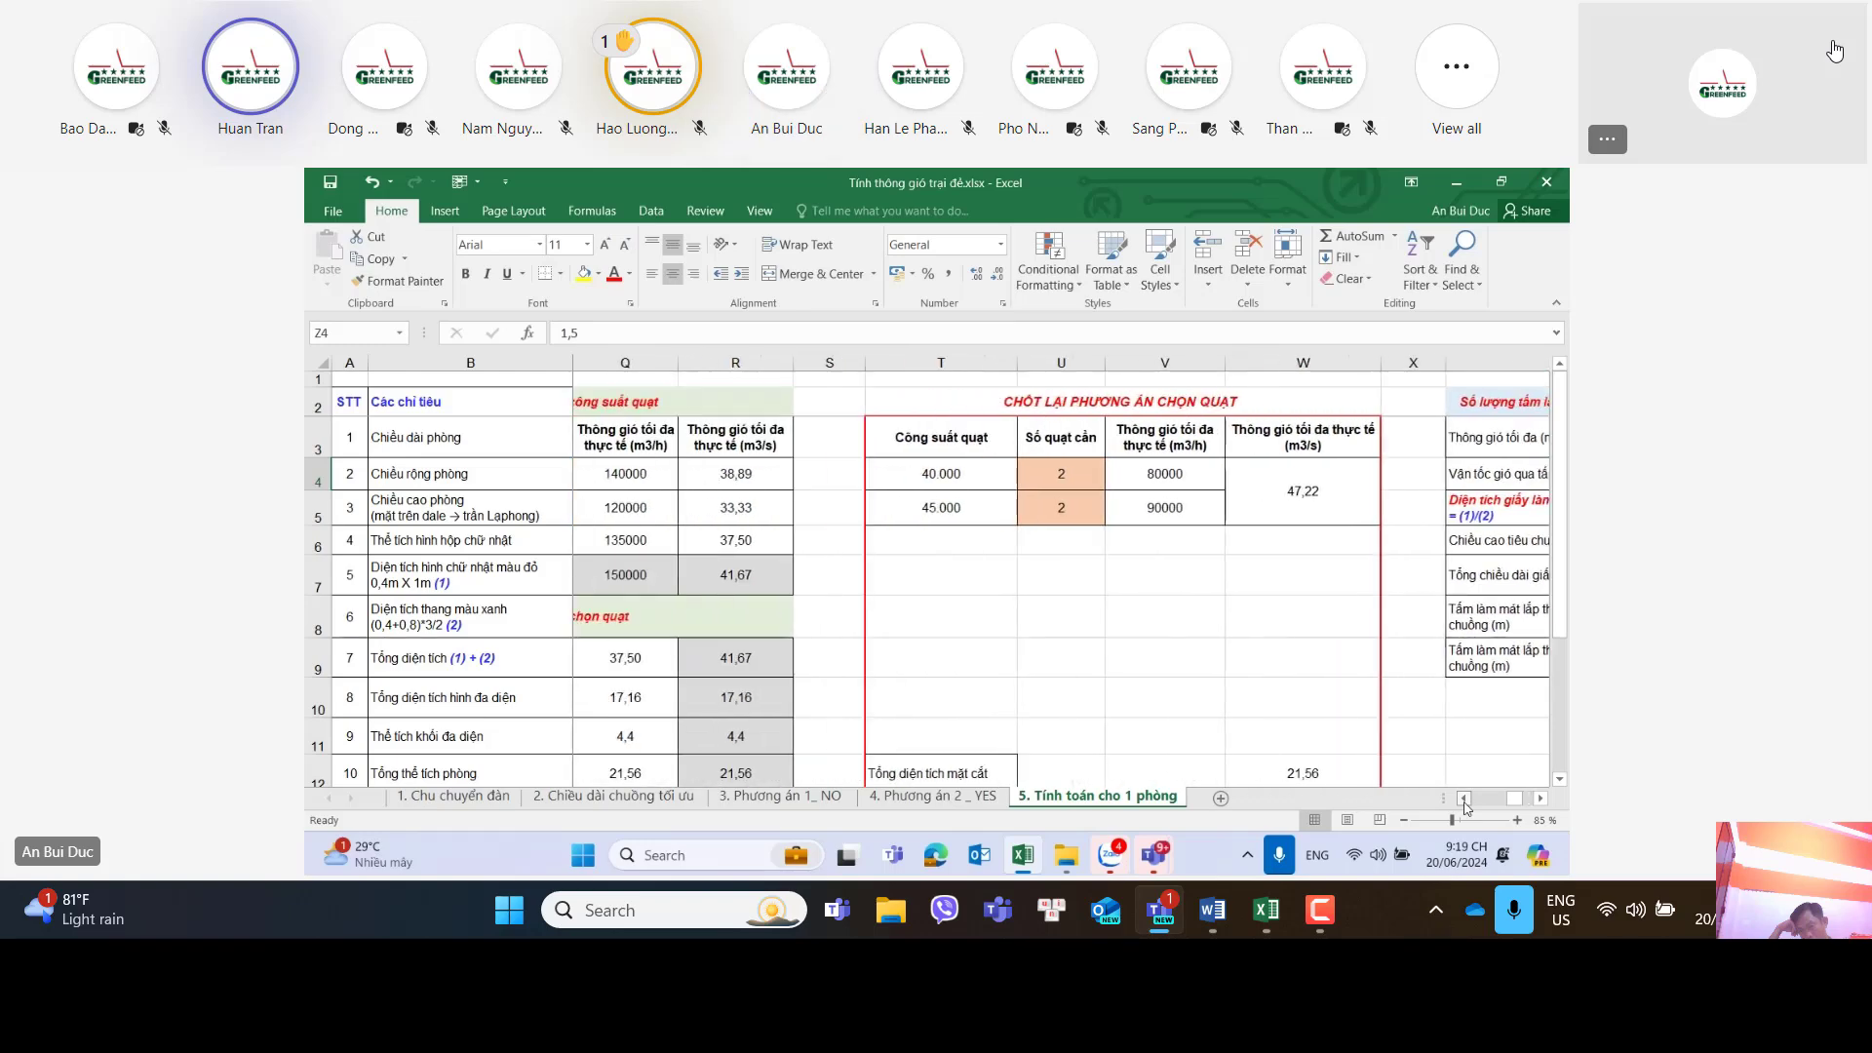
pyautogui.click(1464, 800)
pyautogui.click(1465, 801)
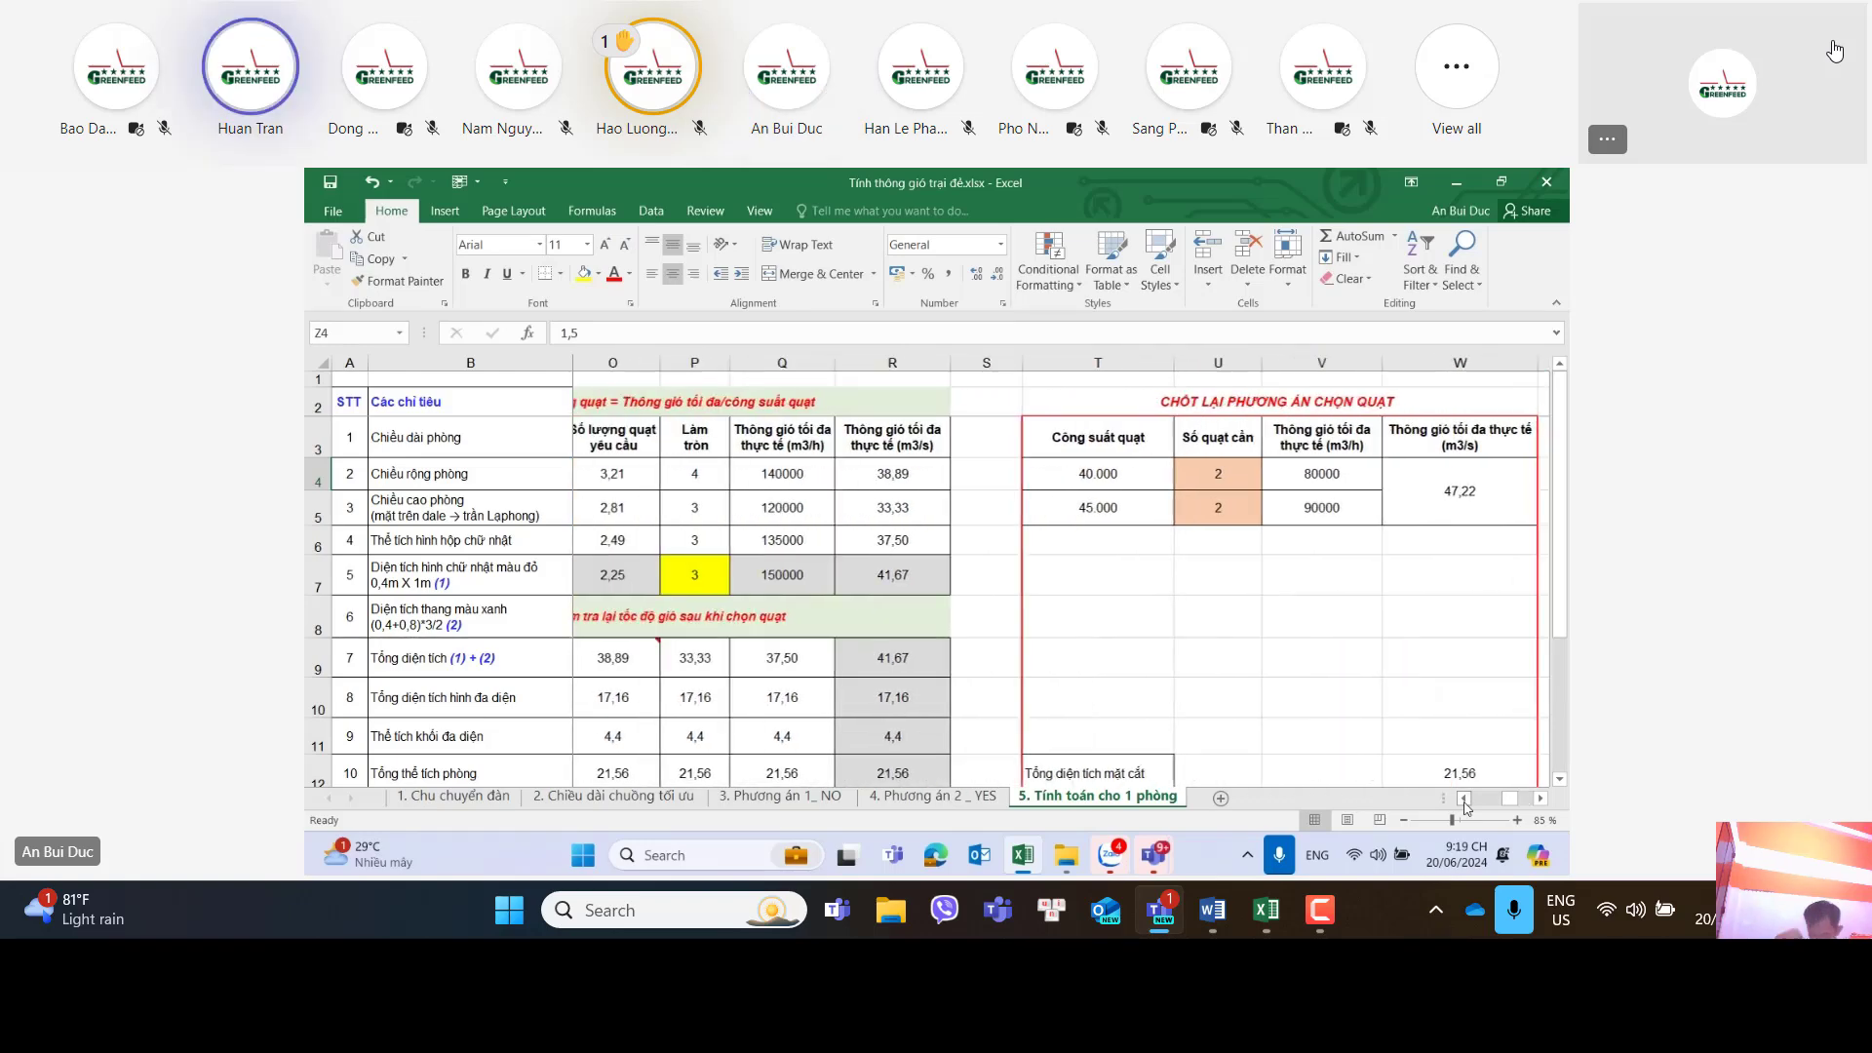
pyautogui.click(1464, 800)
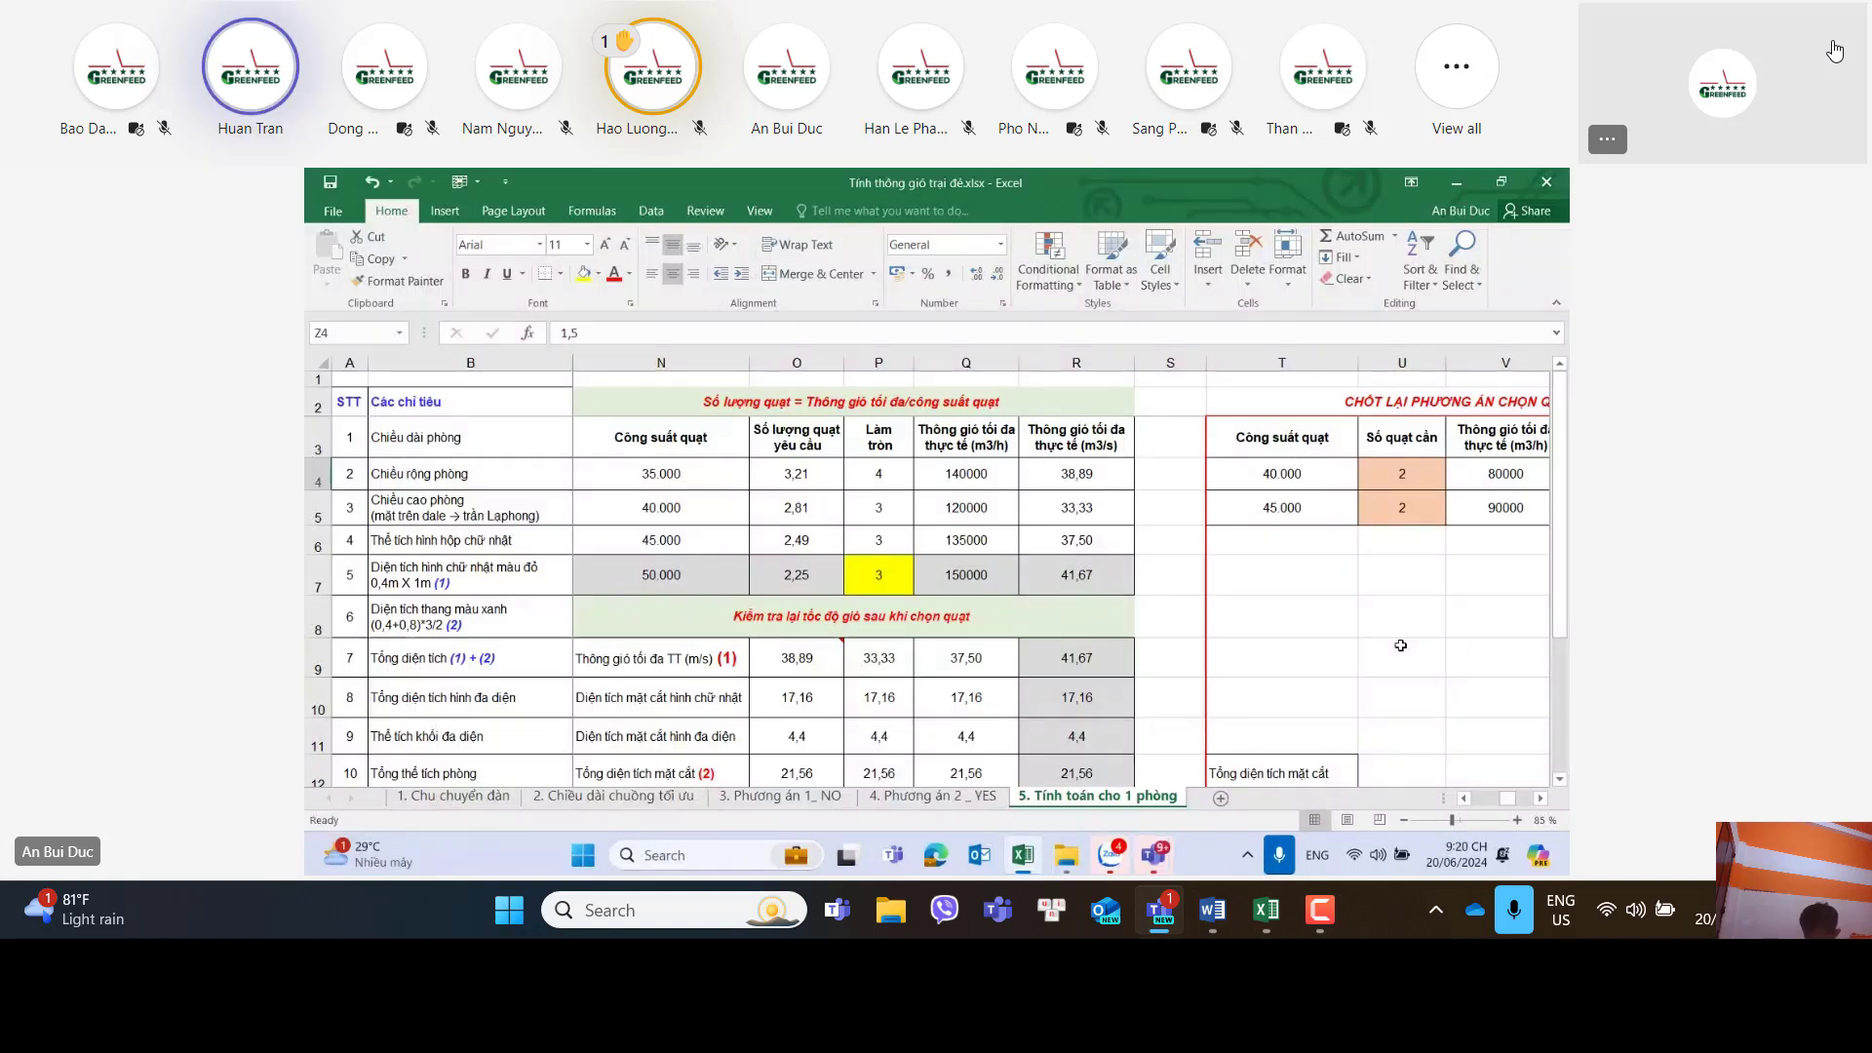
pyautogui.scroll(-1, 1401, 646)
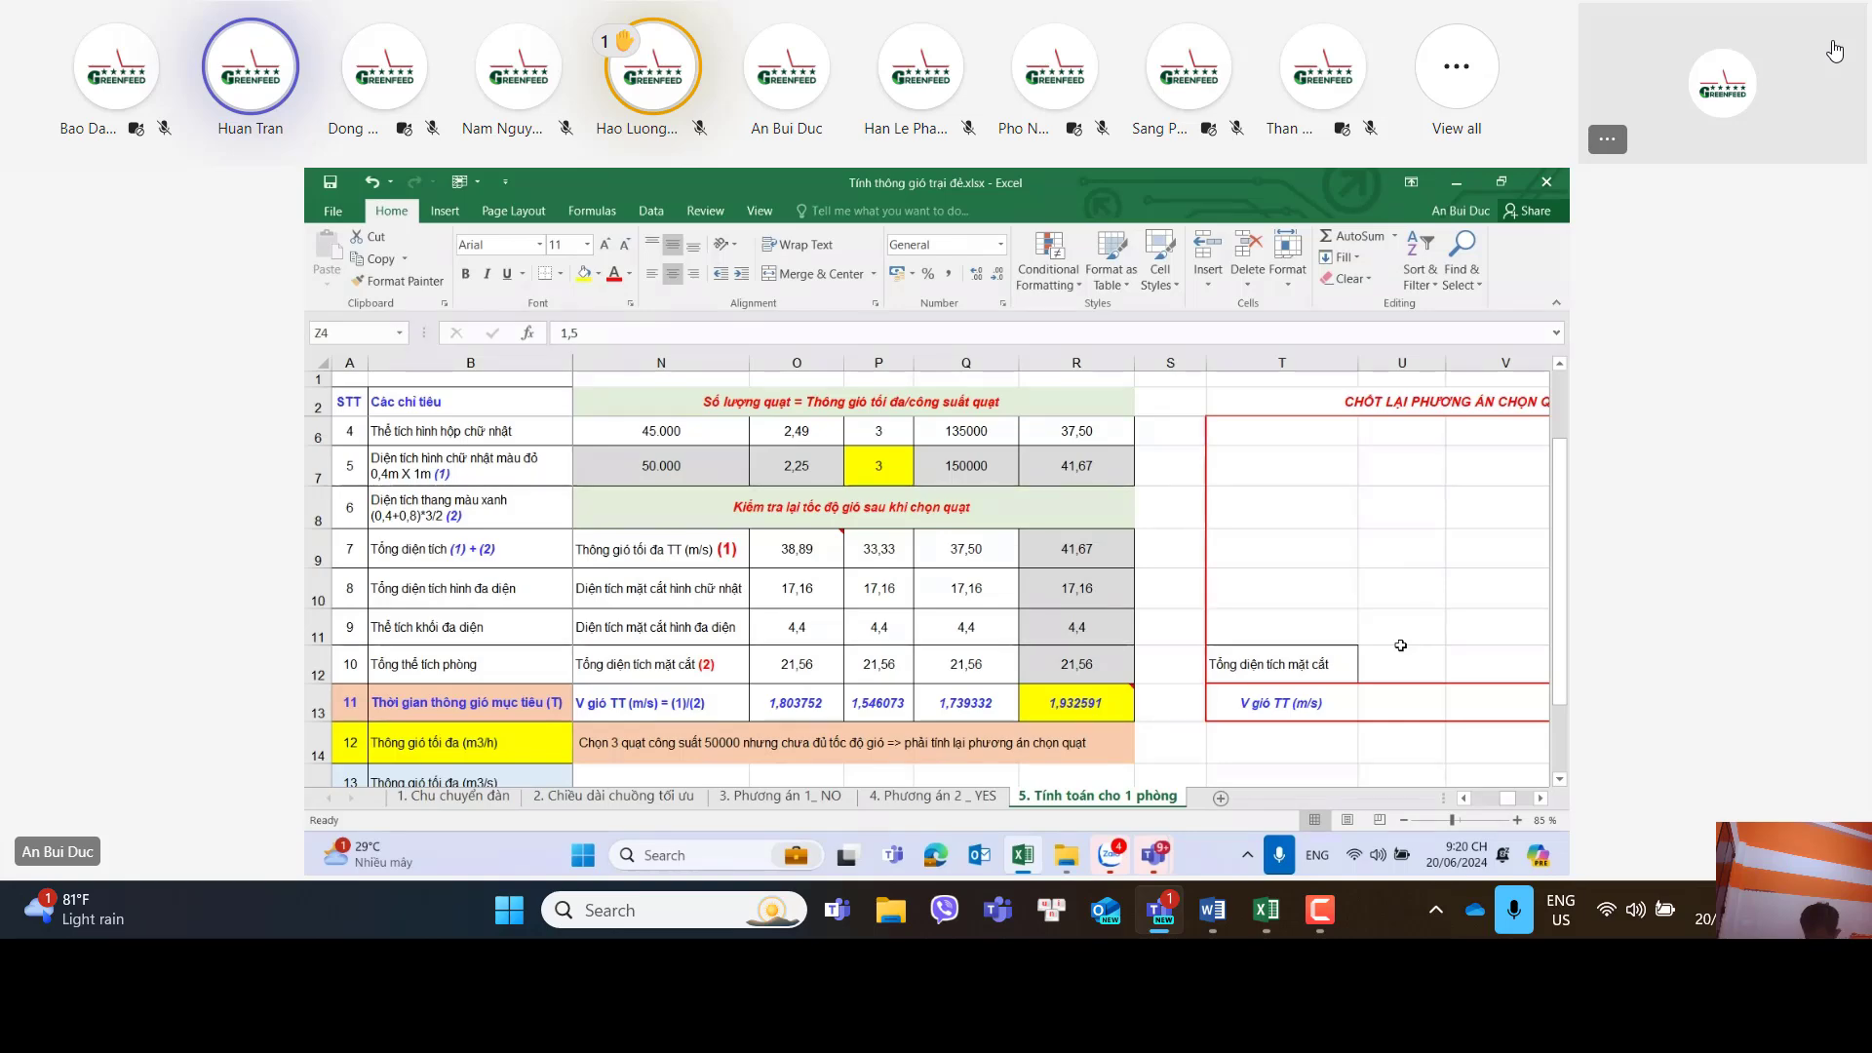
pyautogui.scroll(1, 1401, 645)
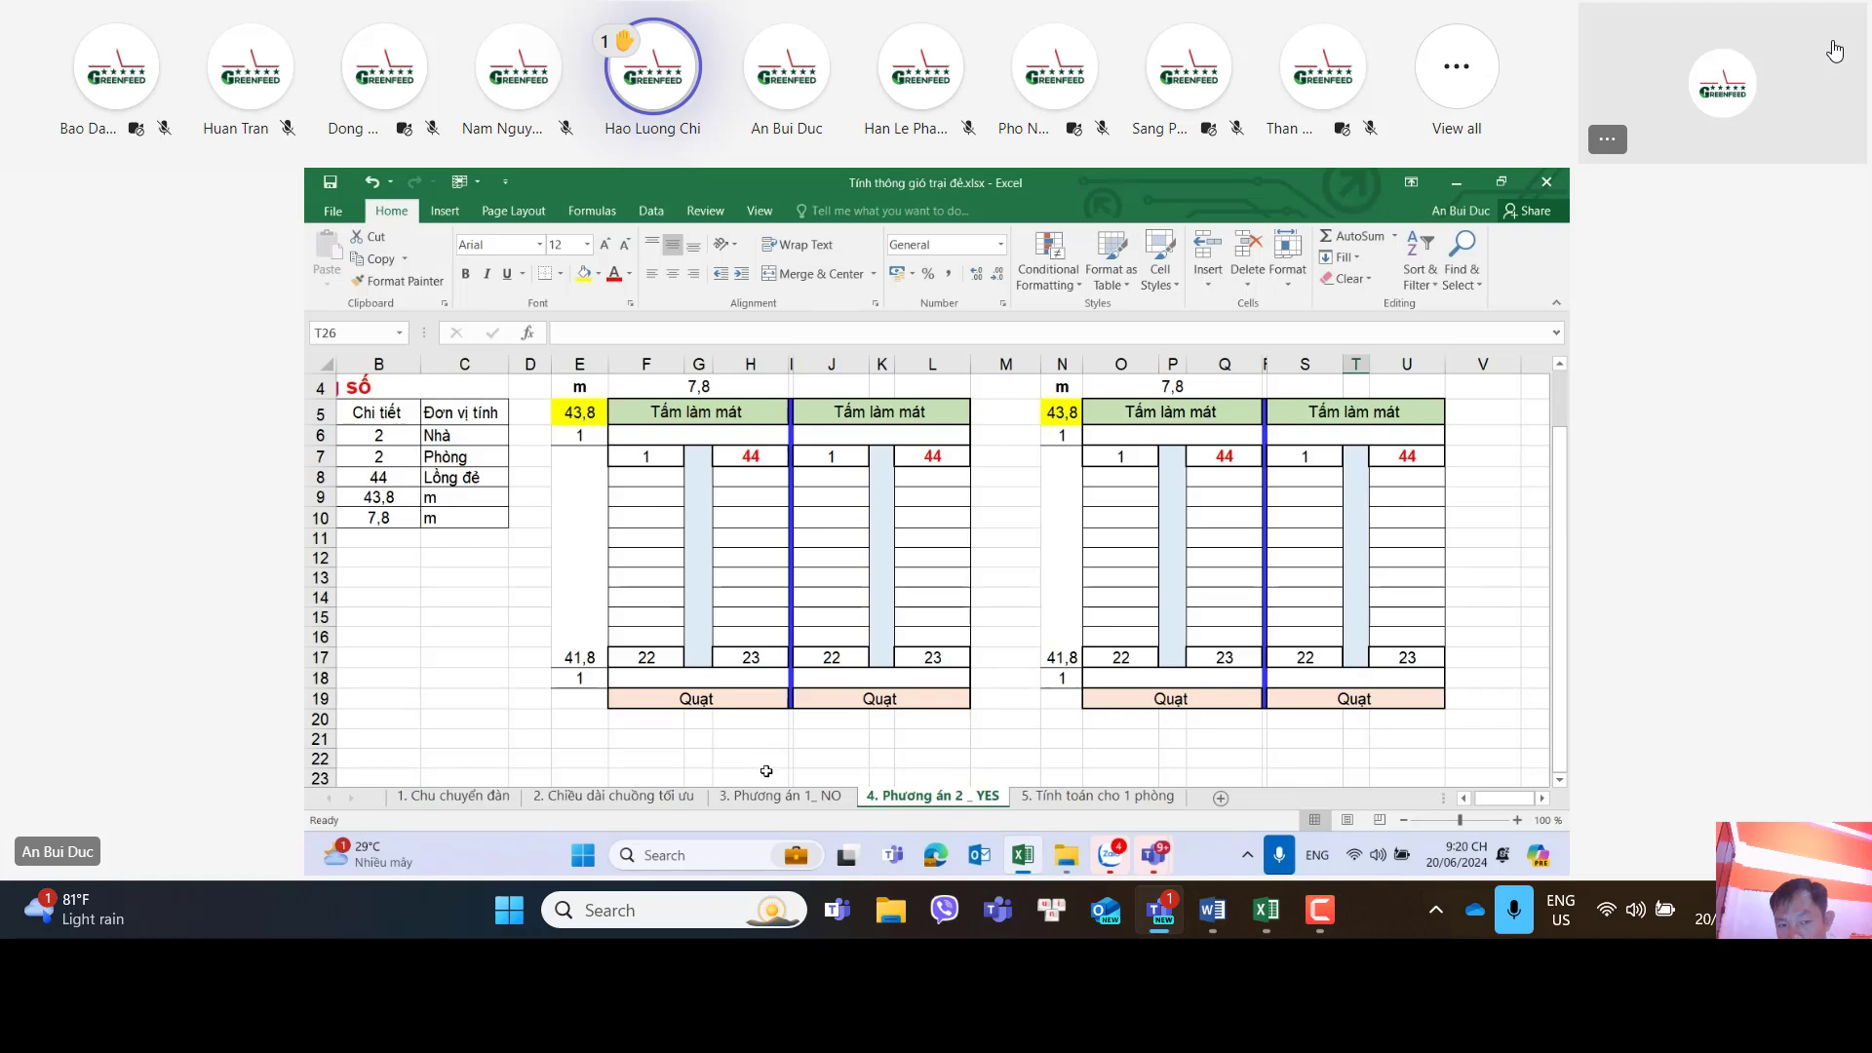
# Step: Return to "5. Tính toán cho 1 phòng" and review the barn cross-section drawing and the fan quantity table
pyautogui.click(1071, 797)
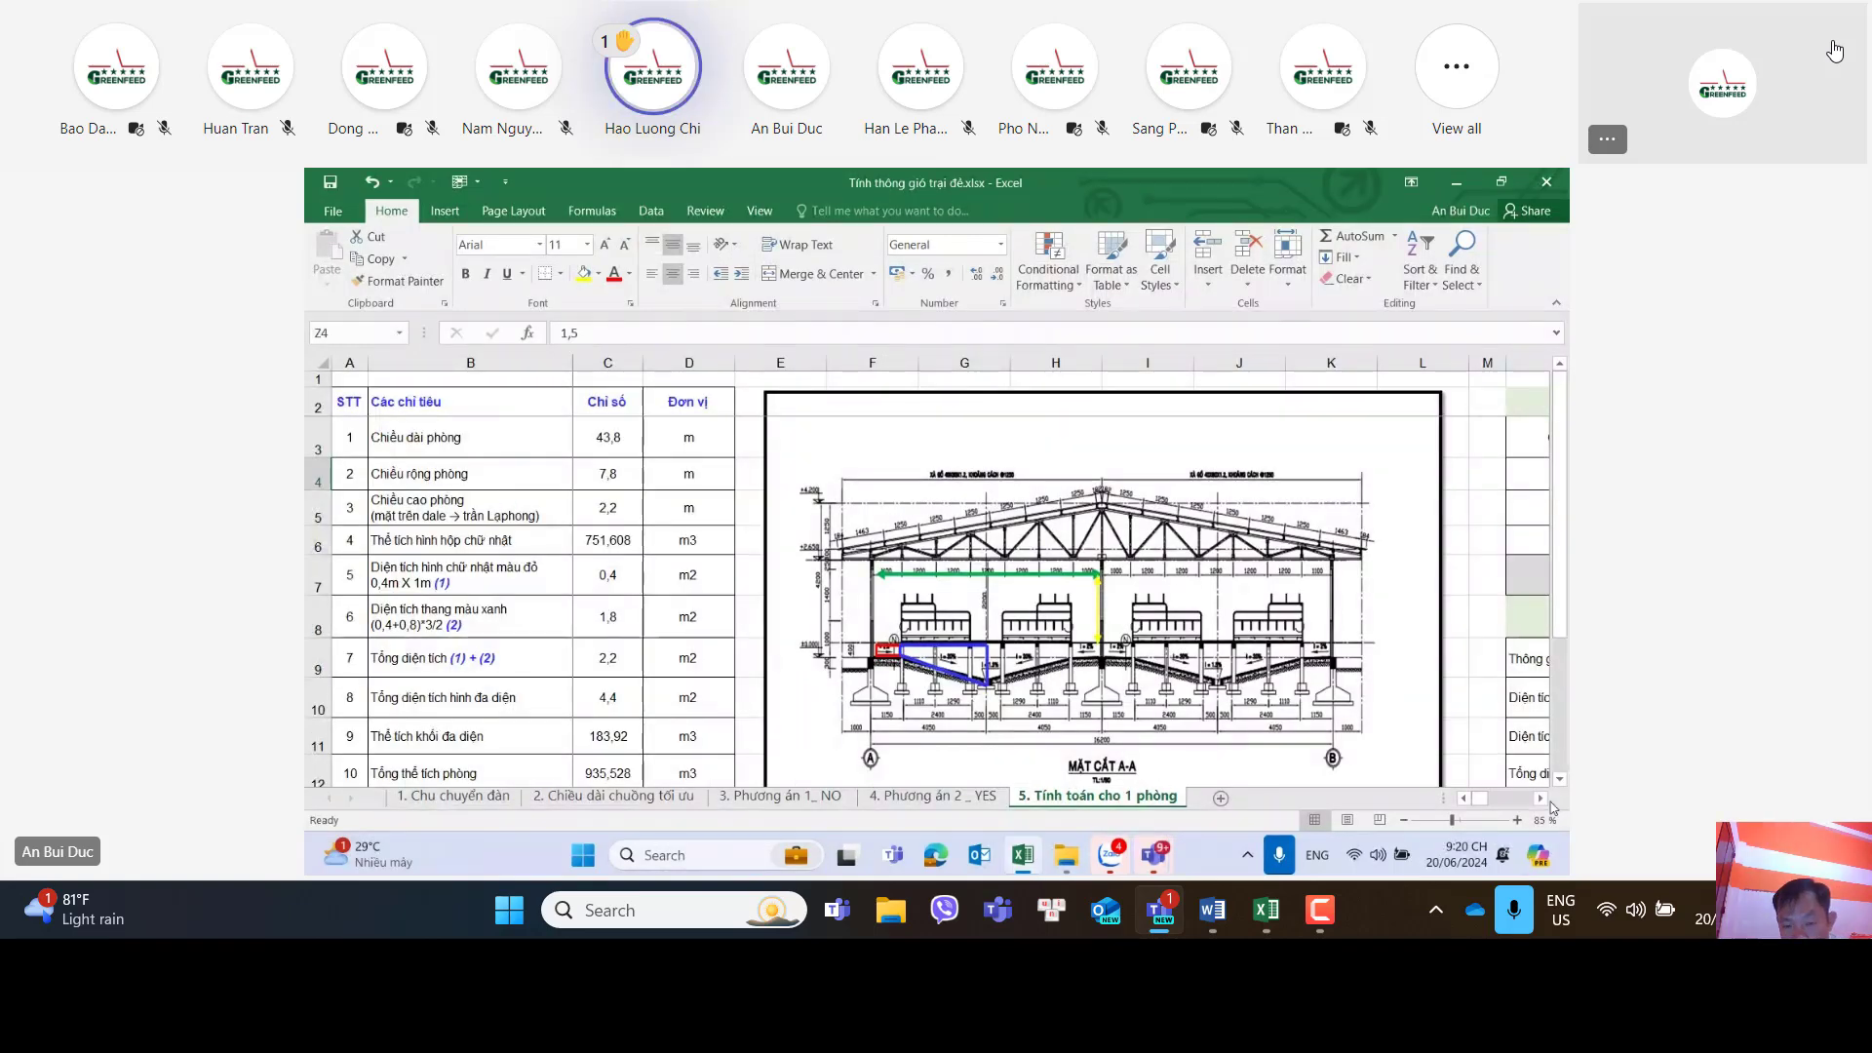
pyautogui.hscroll(5, 1540, 801)
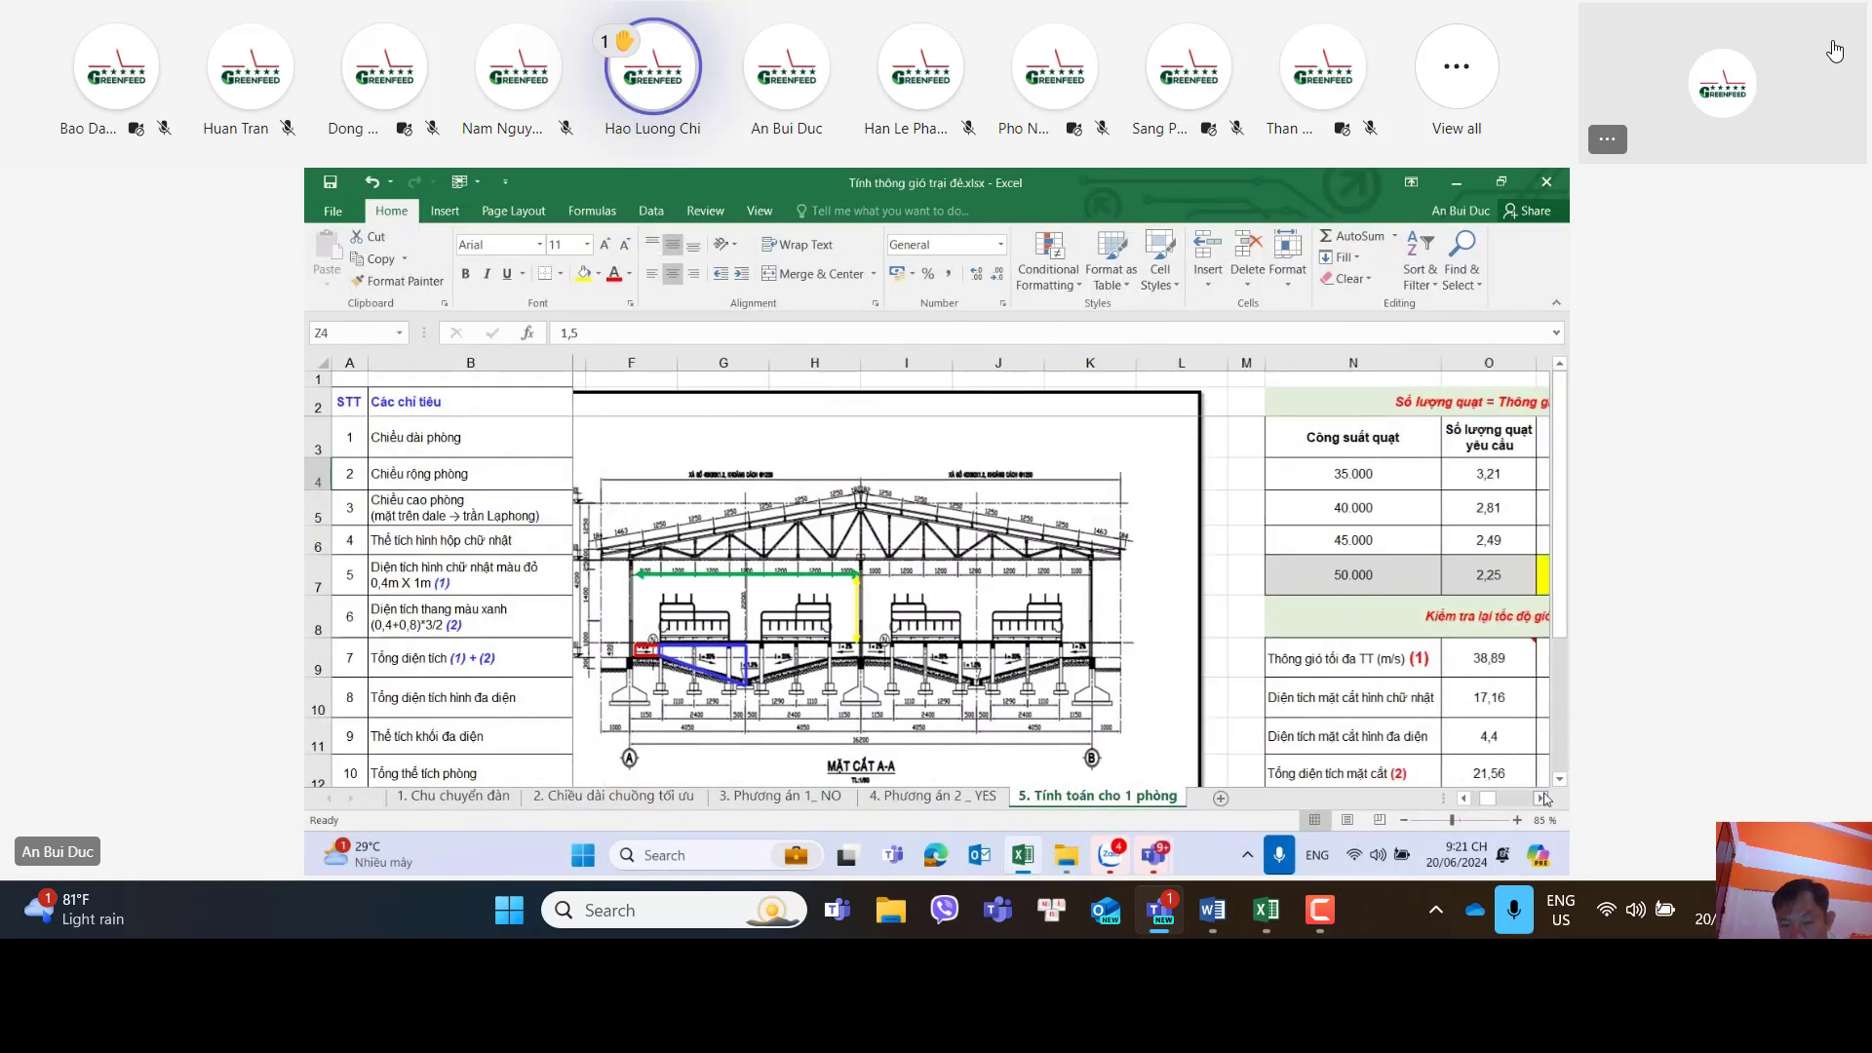
pyautogui.hscroll(5, 1531, 804)
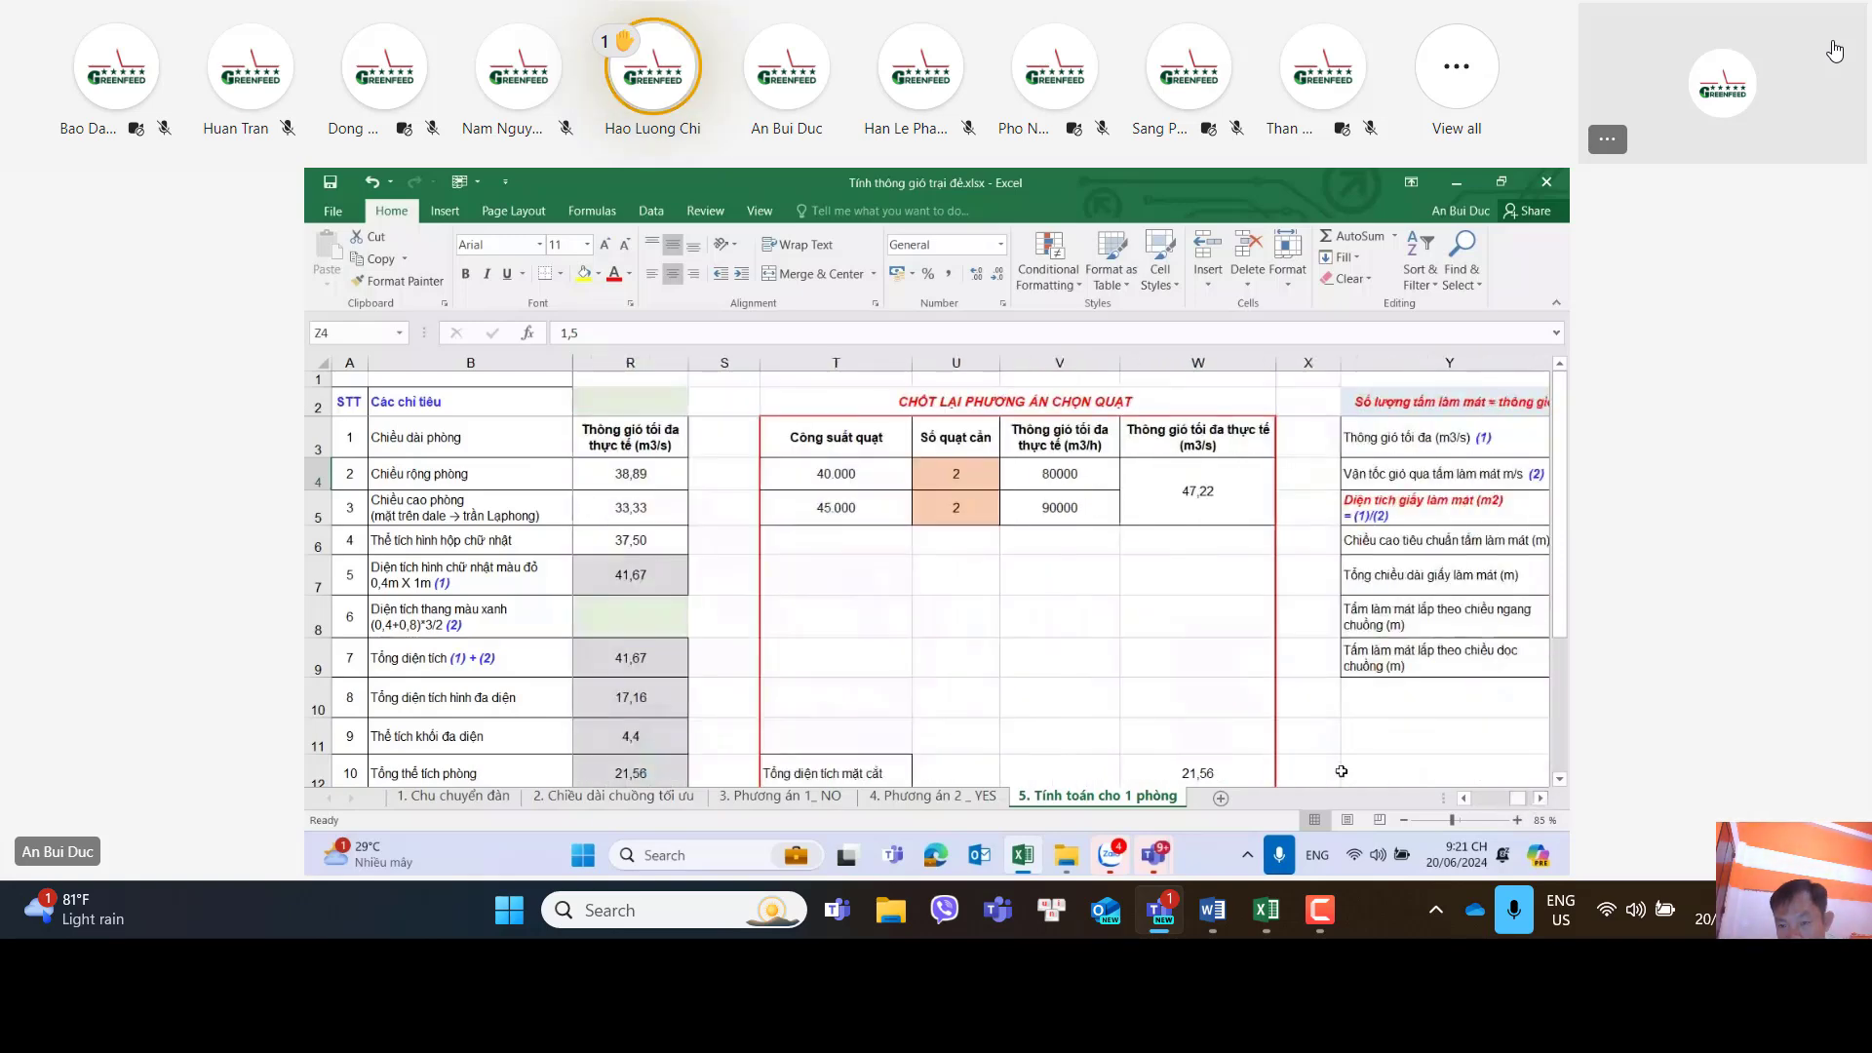
pyautogui.click(1464, 799)
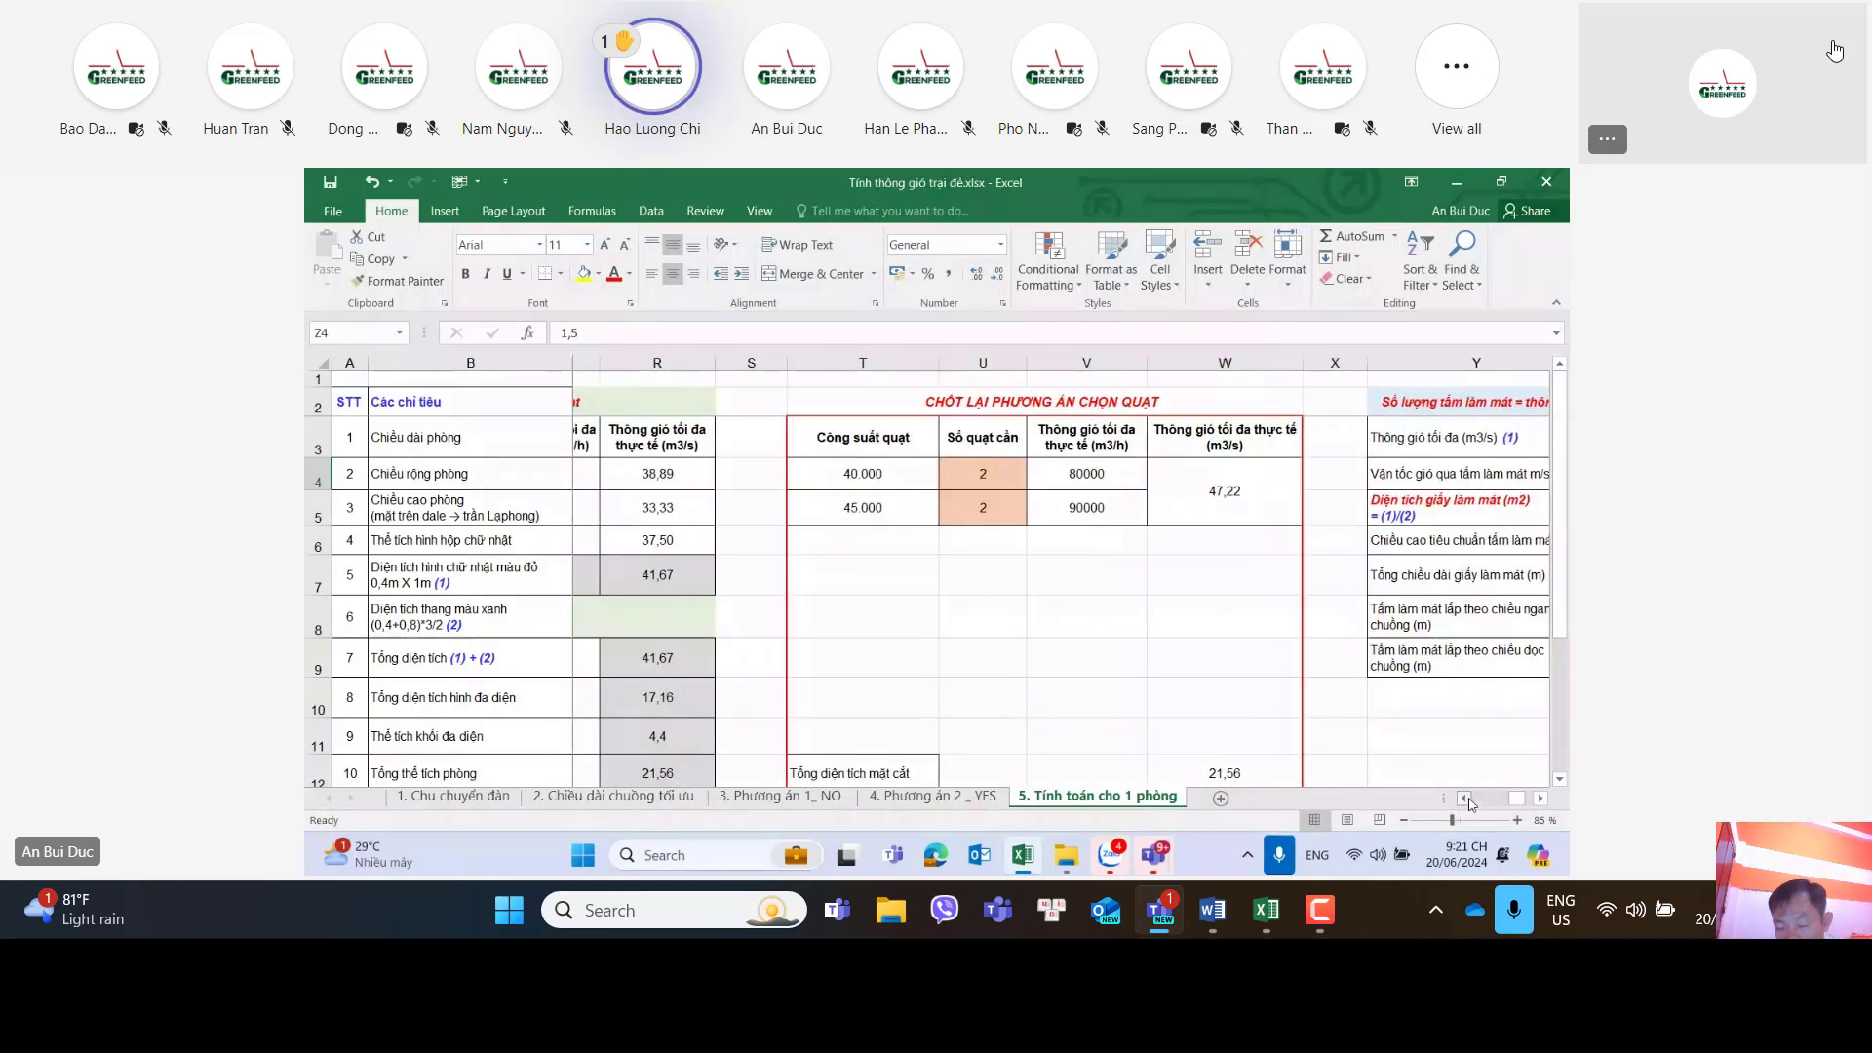
pyautogui.click(1464, 799)
pyautogui.click(1464, 798)
pyautogui.click(1465, 798)
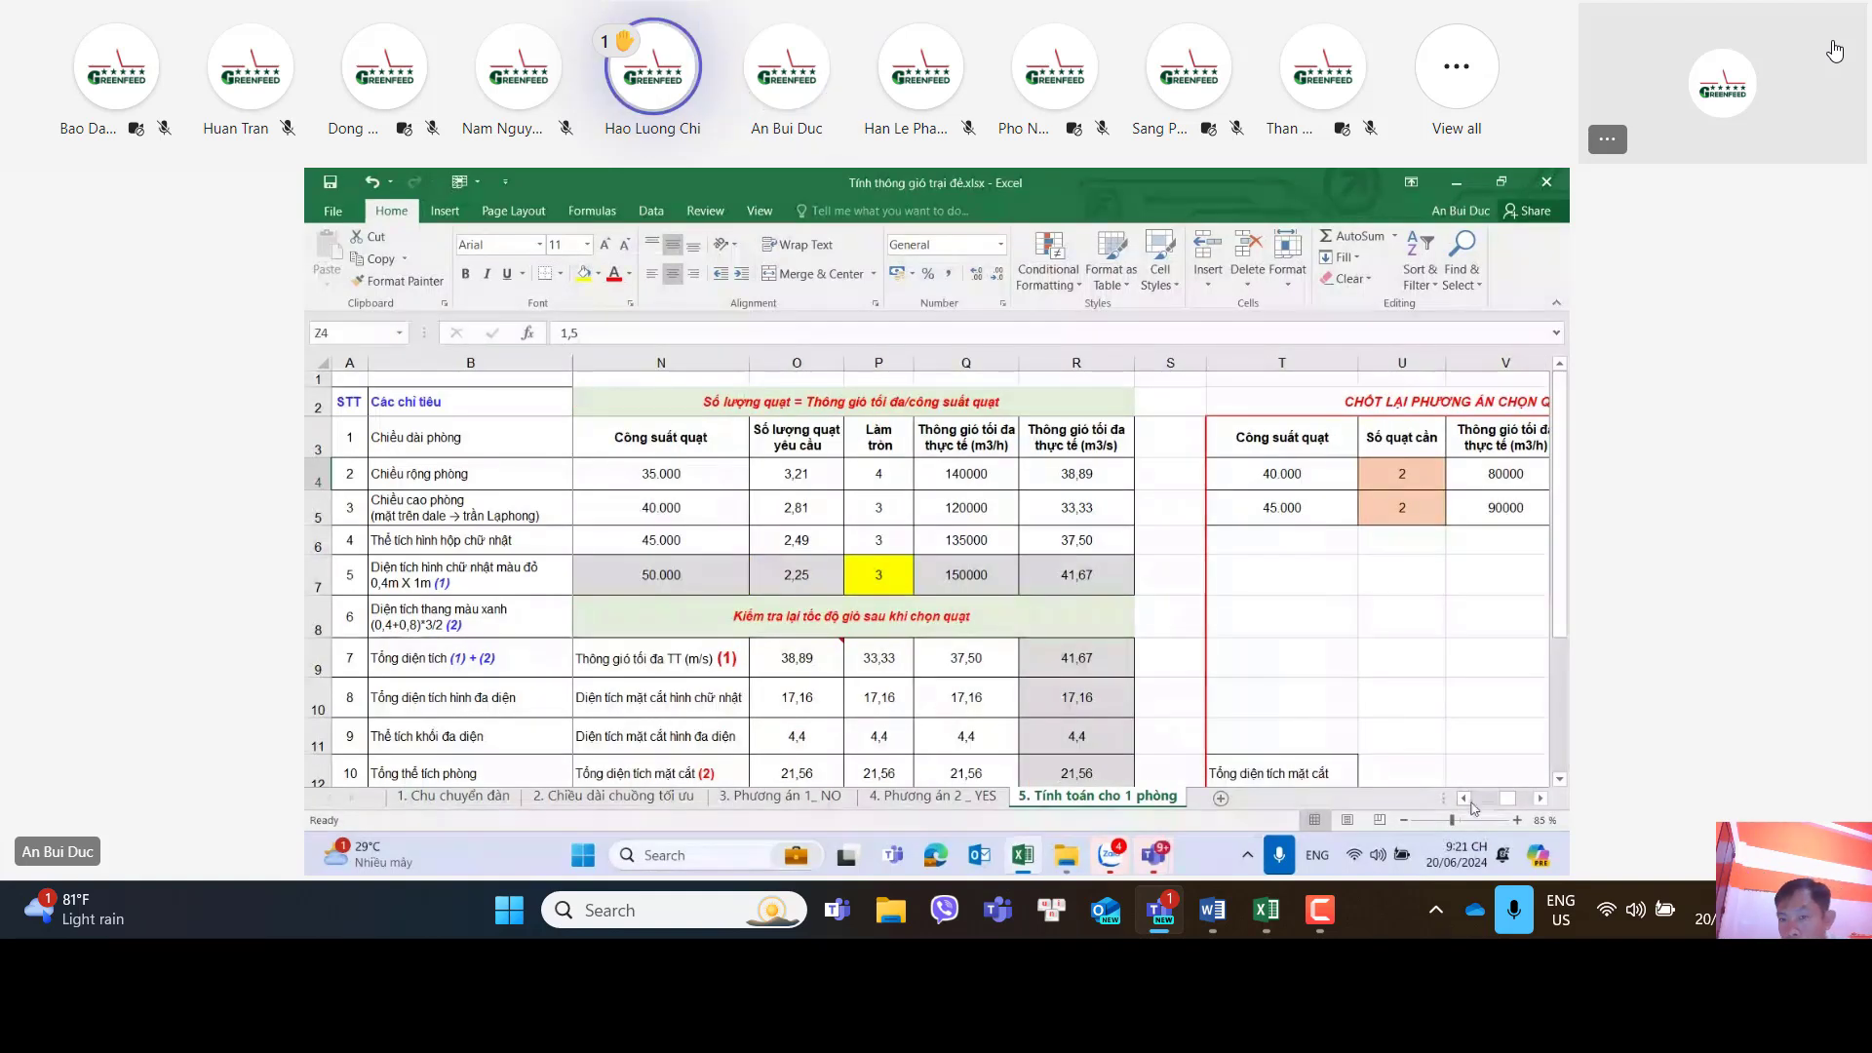
pyautogui.click(1464, 800)
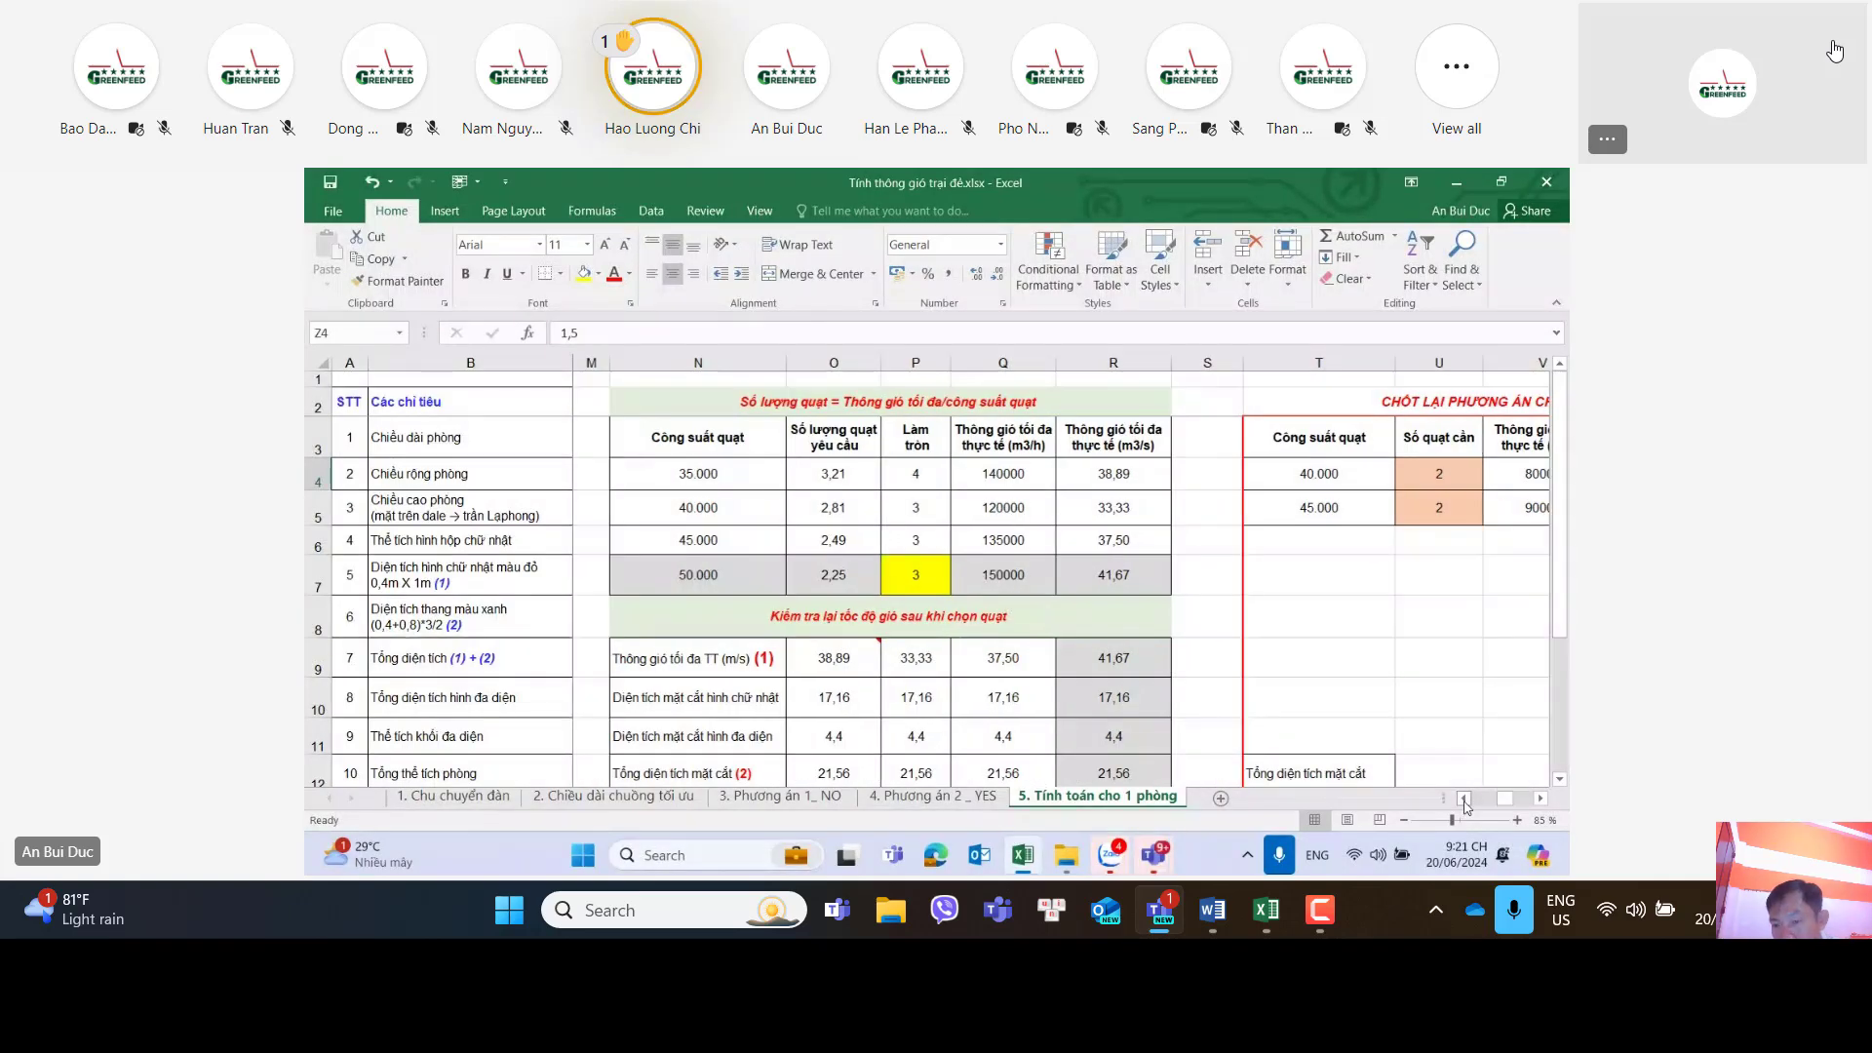
pyautogui.click(1464, 799)
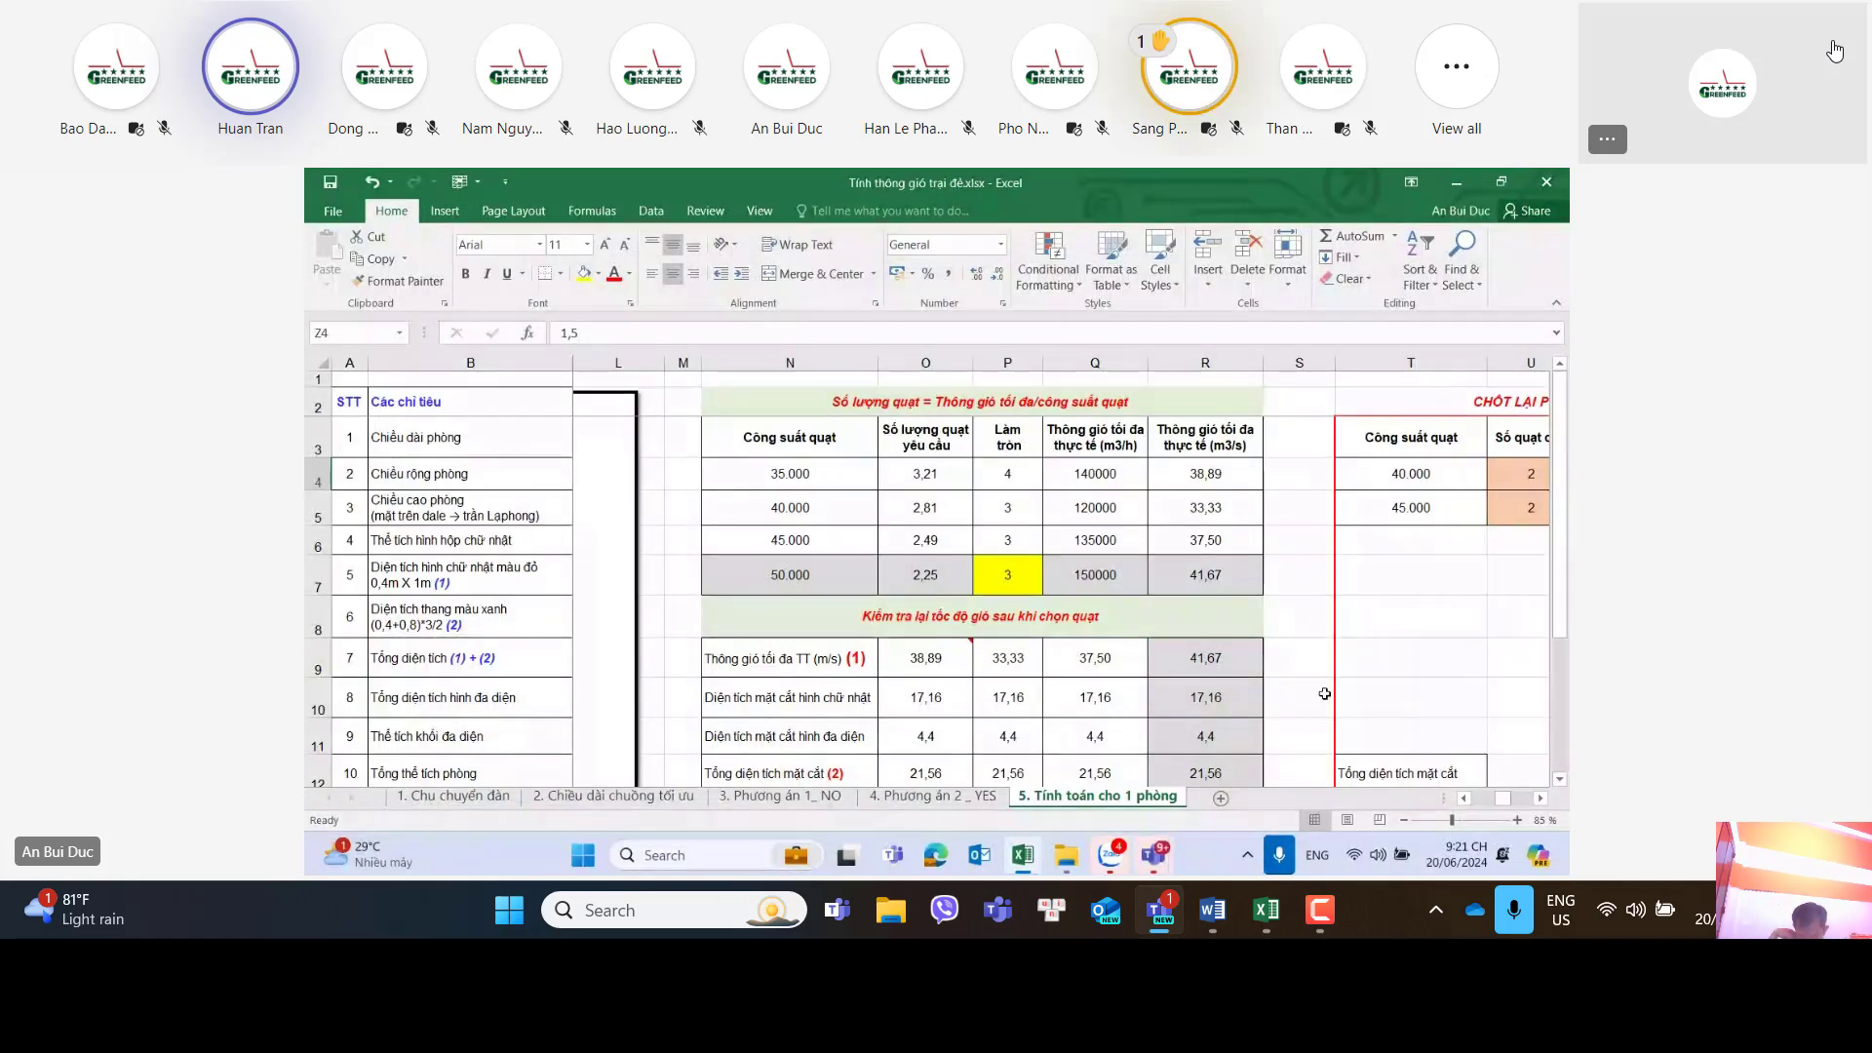
# Step: Review the final fan combination, and check the barn layout on "4. Phương án 2 _ YES"
pyautogui.click(1540, 799)
pyautogui.click(1540, 799)
pyautogui.click(1540, 798)
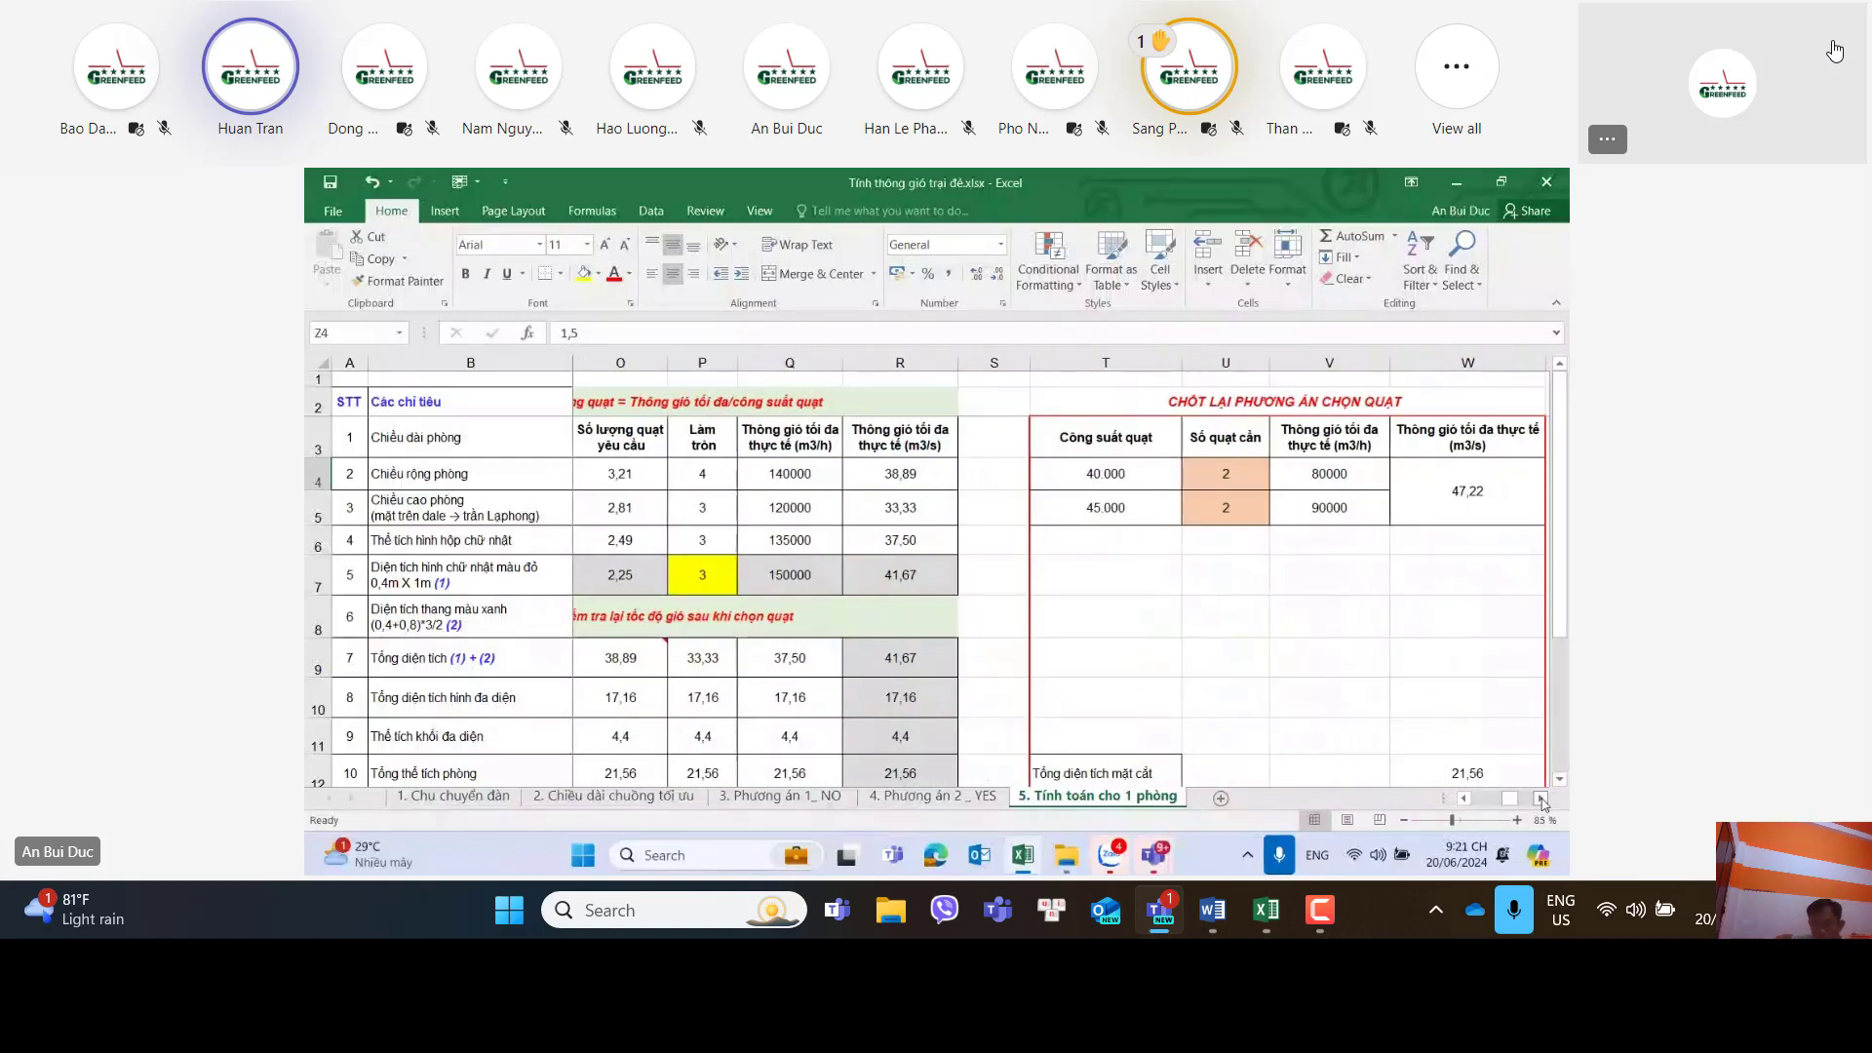
pyautogui.click(1540, 798)
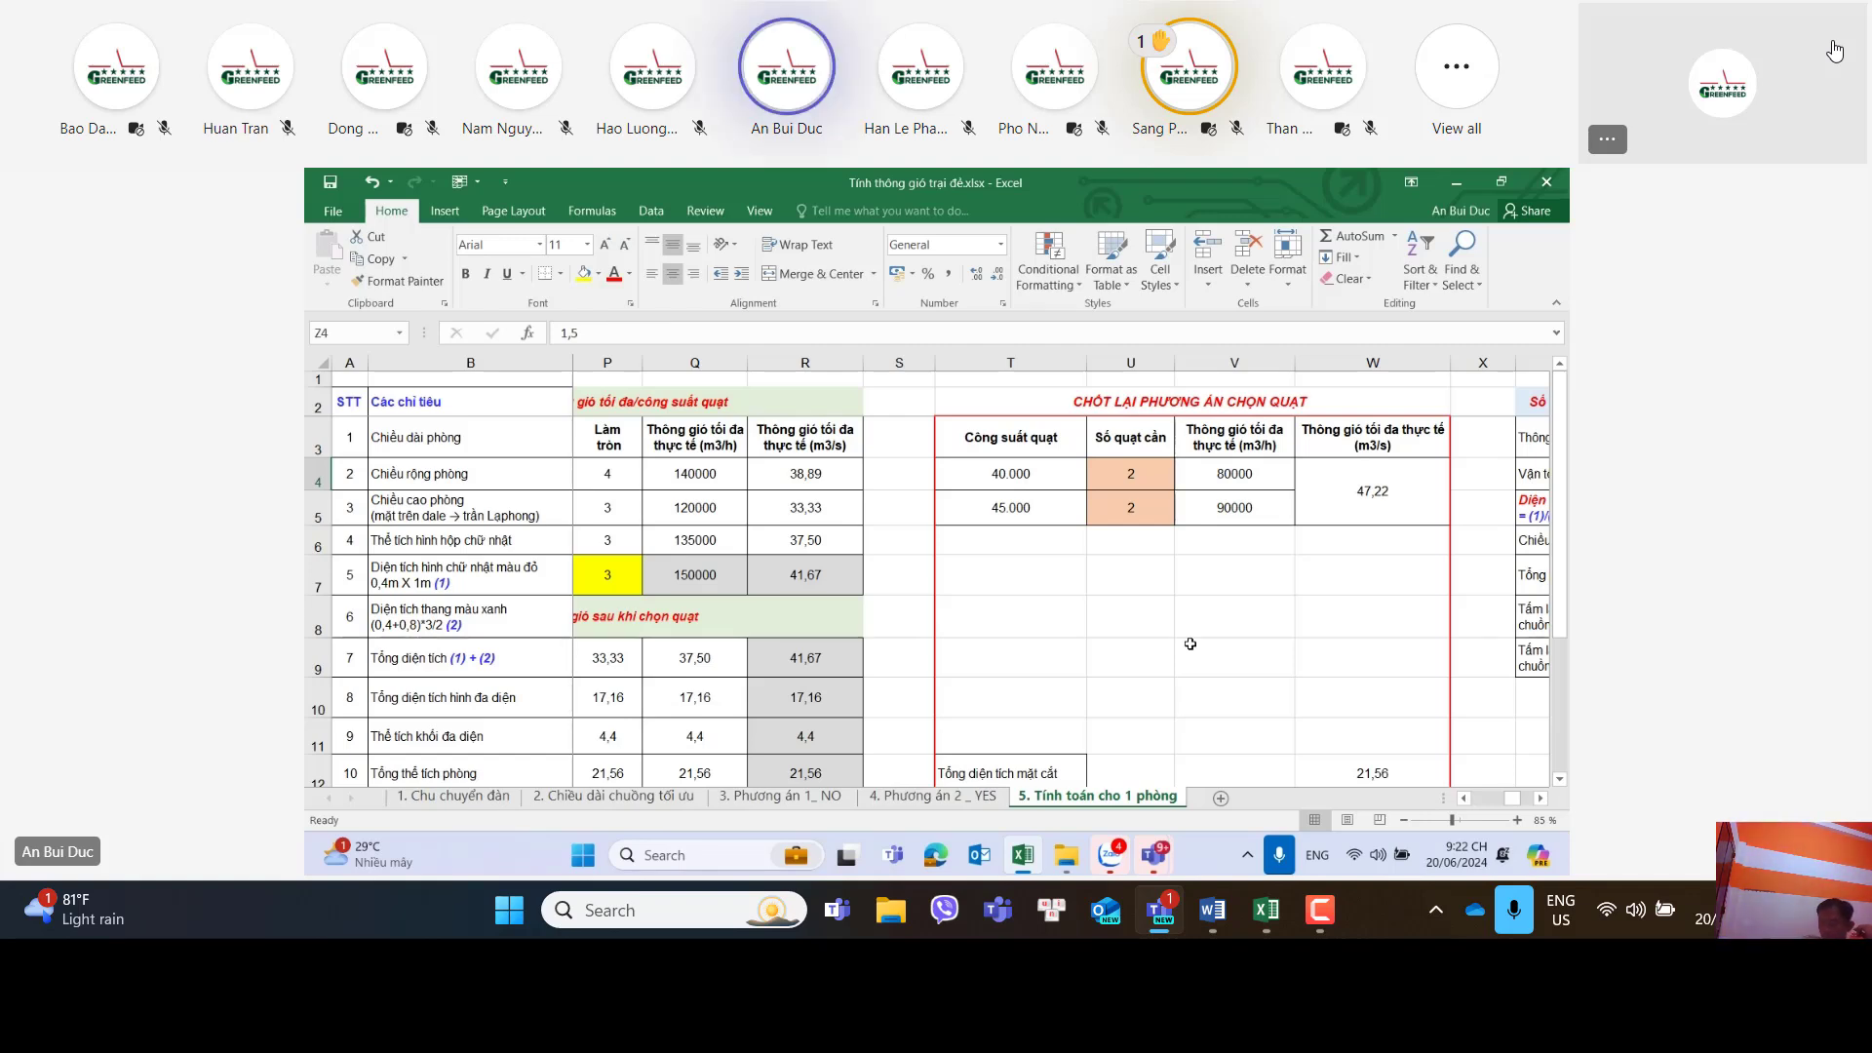
pyautogui.click(963, 798)
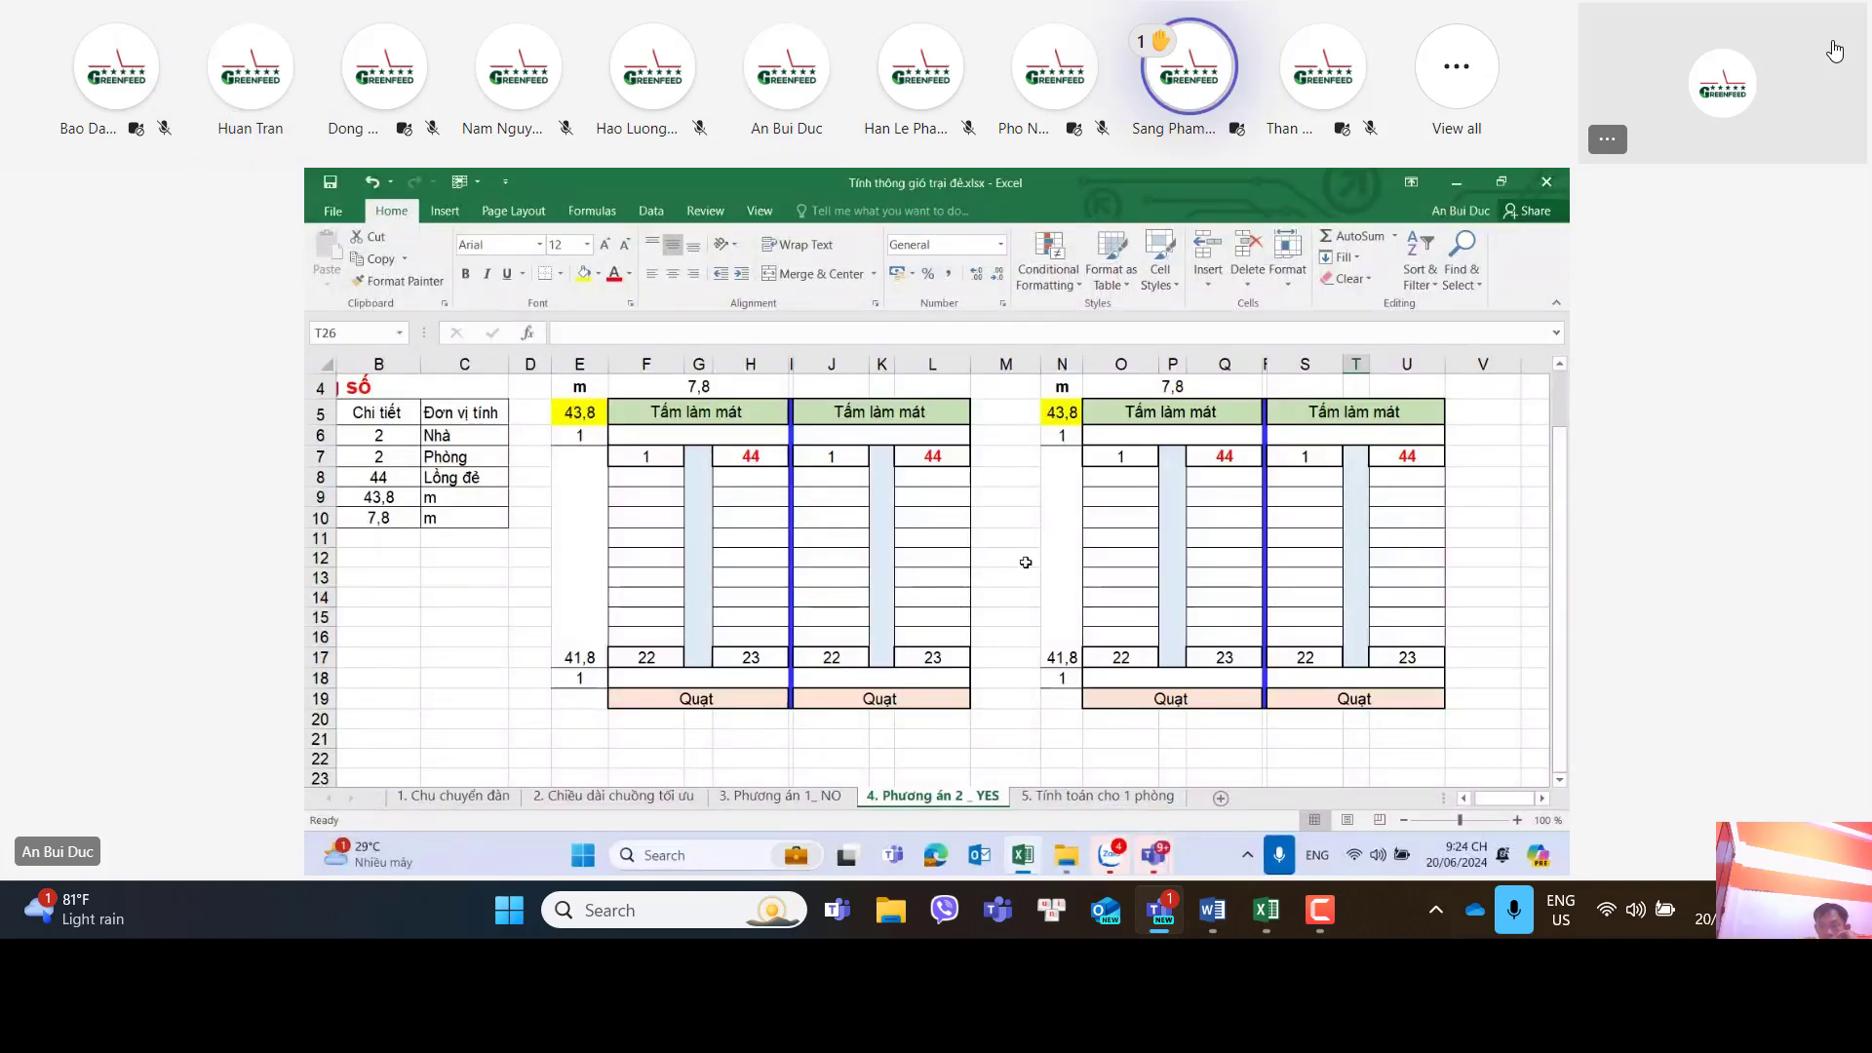
# Step: Examine the cooling pad table on "5. Tính toán cho 1 phòng", checking maximum airflow in Z3, air velocity in Z4, pad area in Z5 and the heading formula
pyautogui.click(1116, 797)
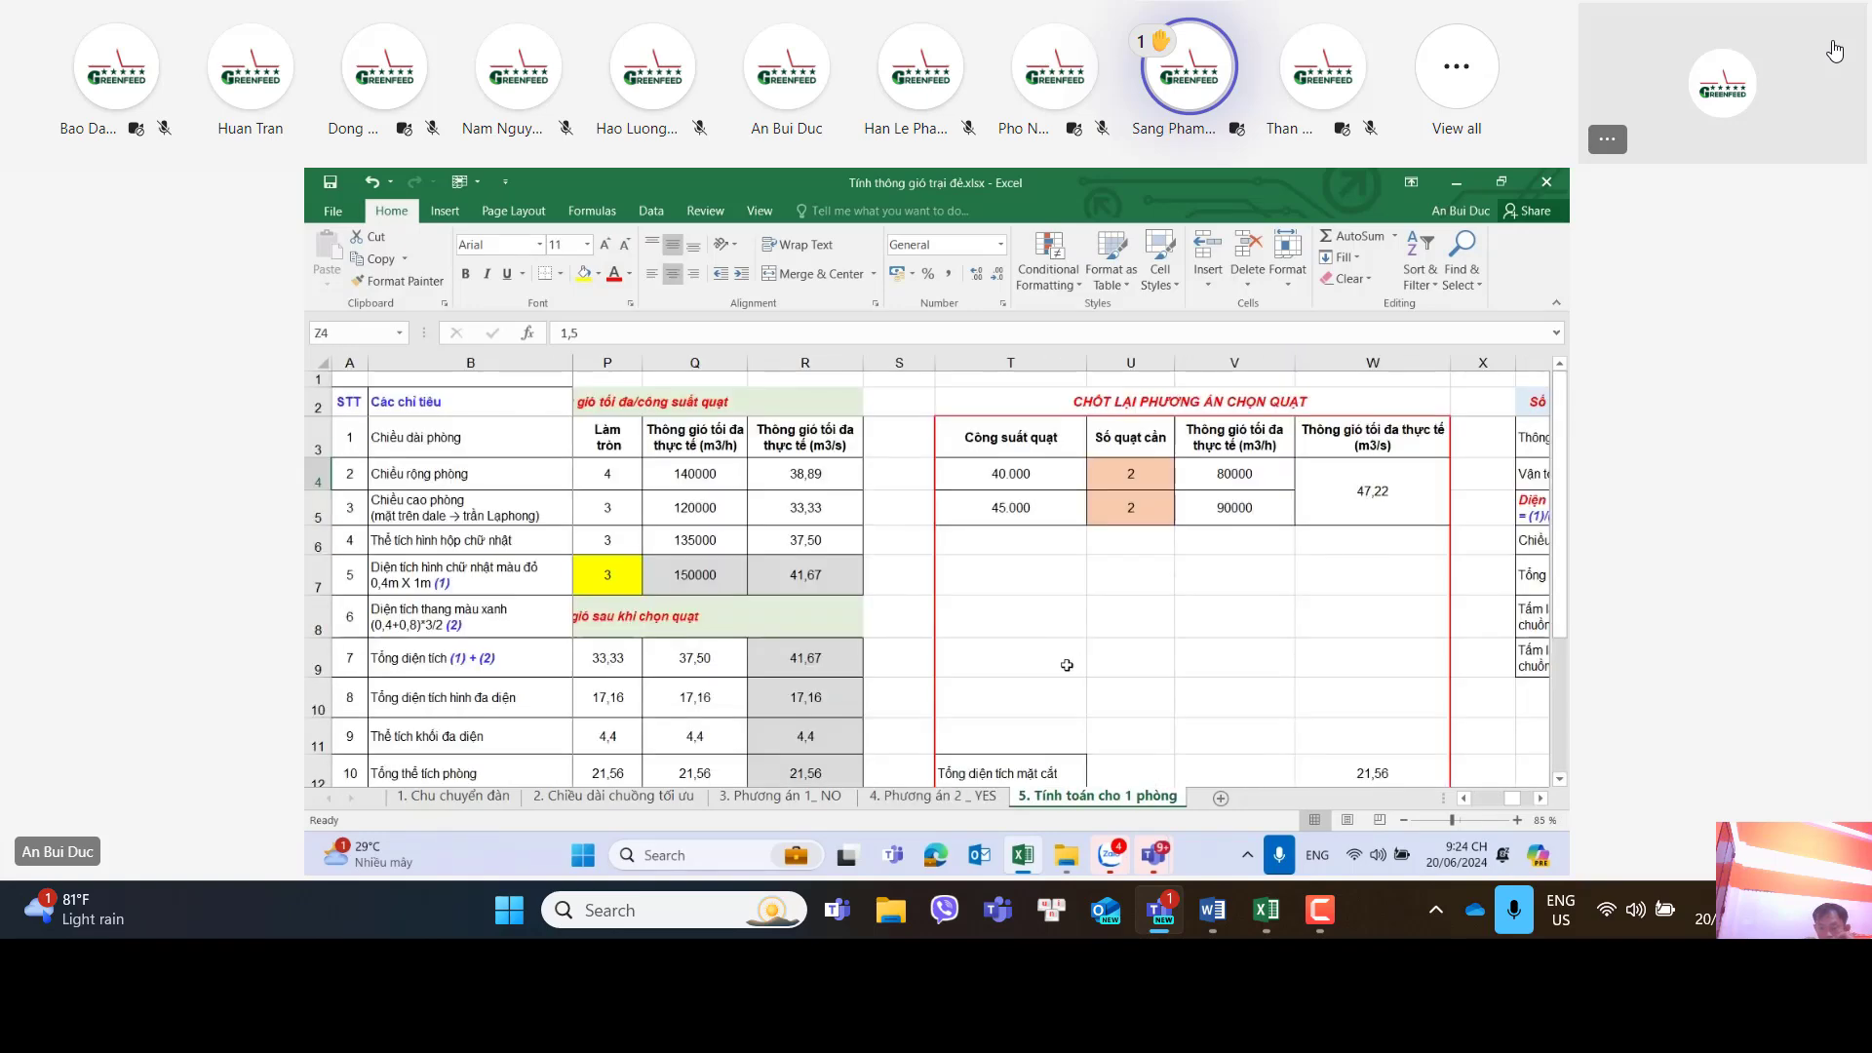
pyautogui.click(1541, 797)
pyautogui.click(1541, 798)
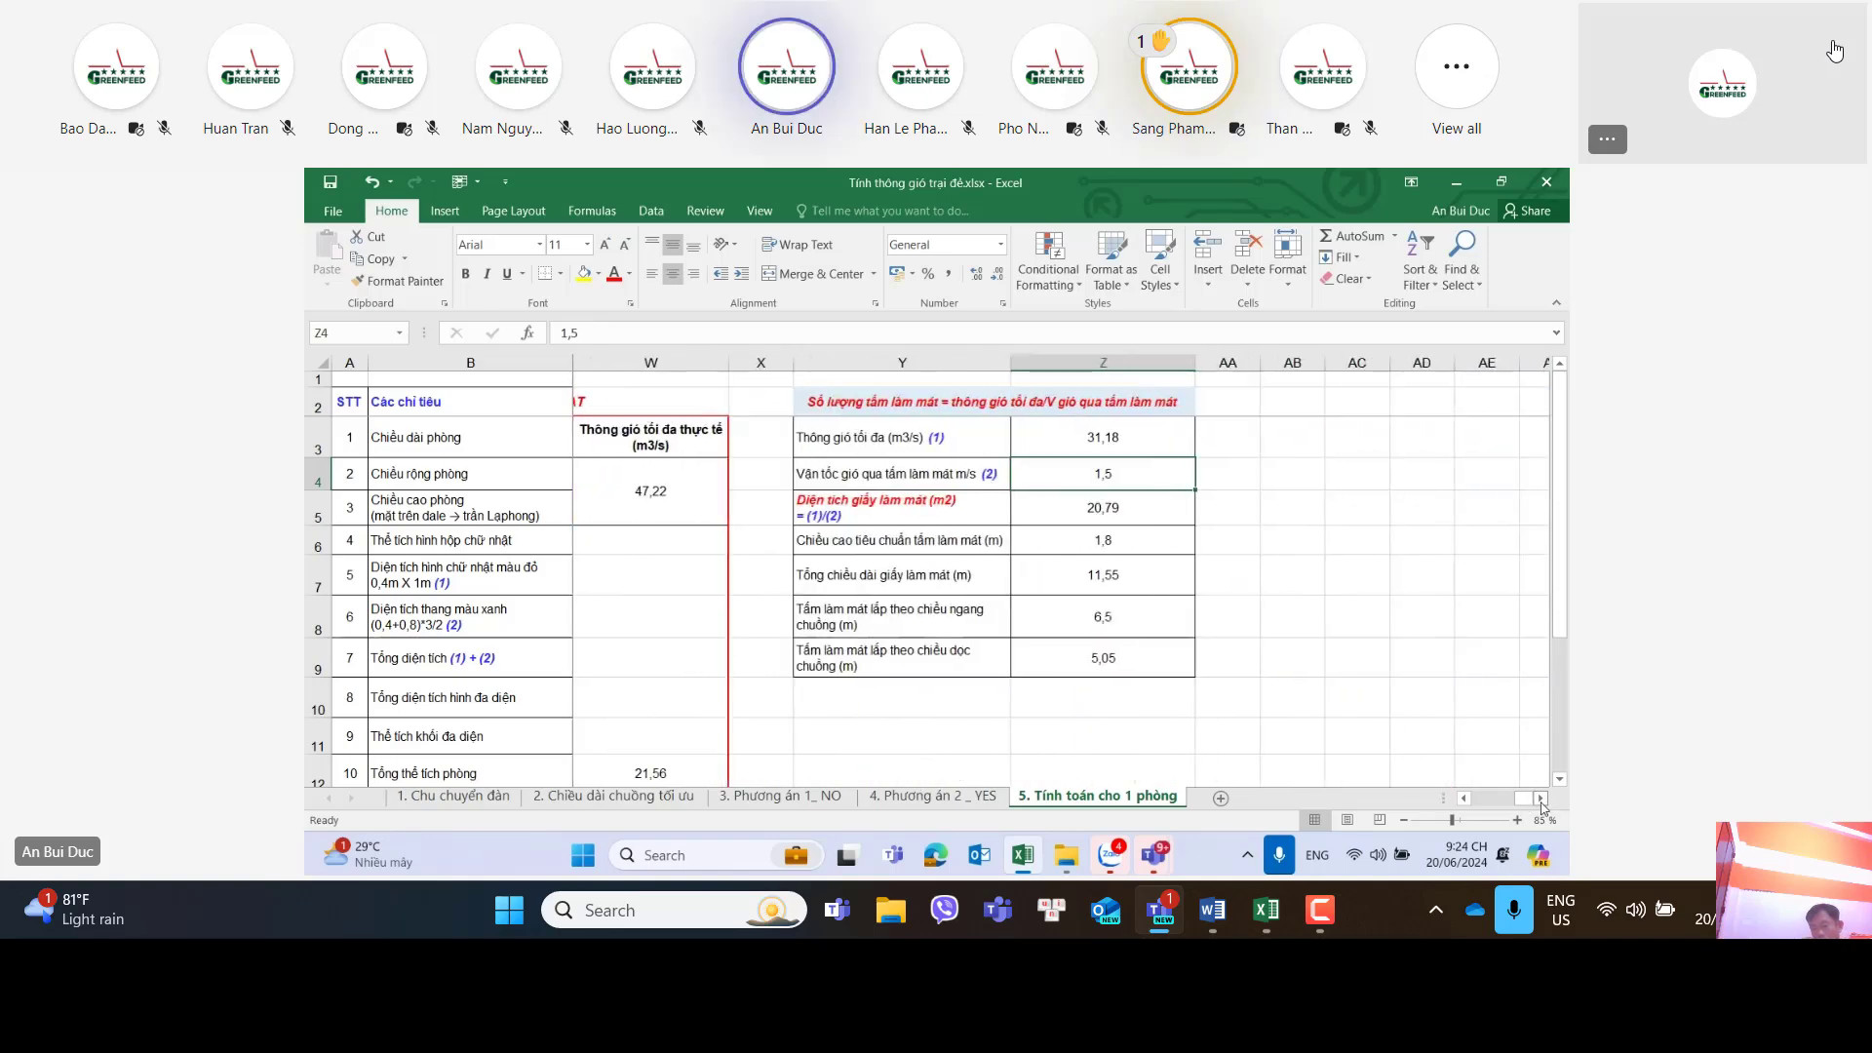
pyautogui.click(1265, 624)
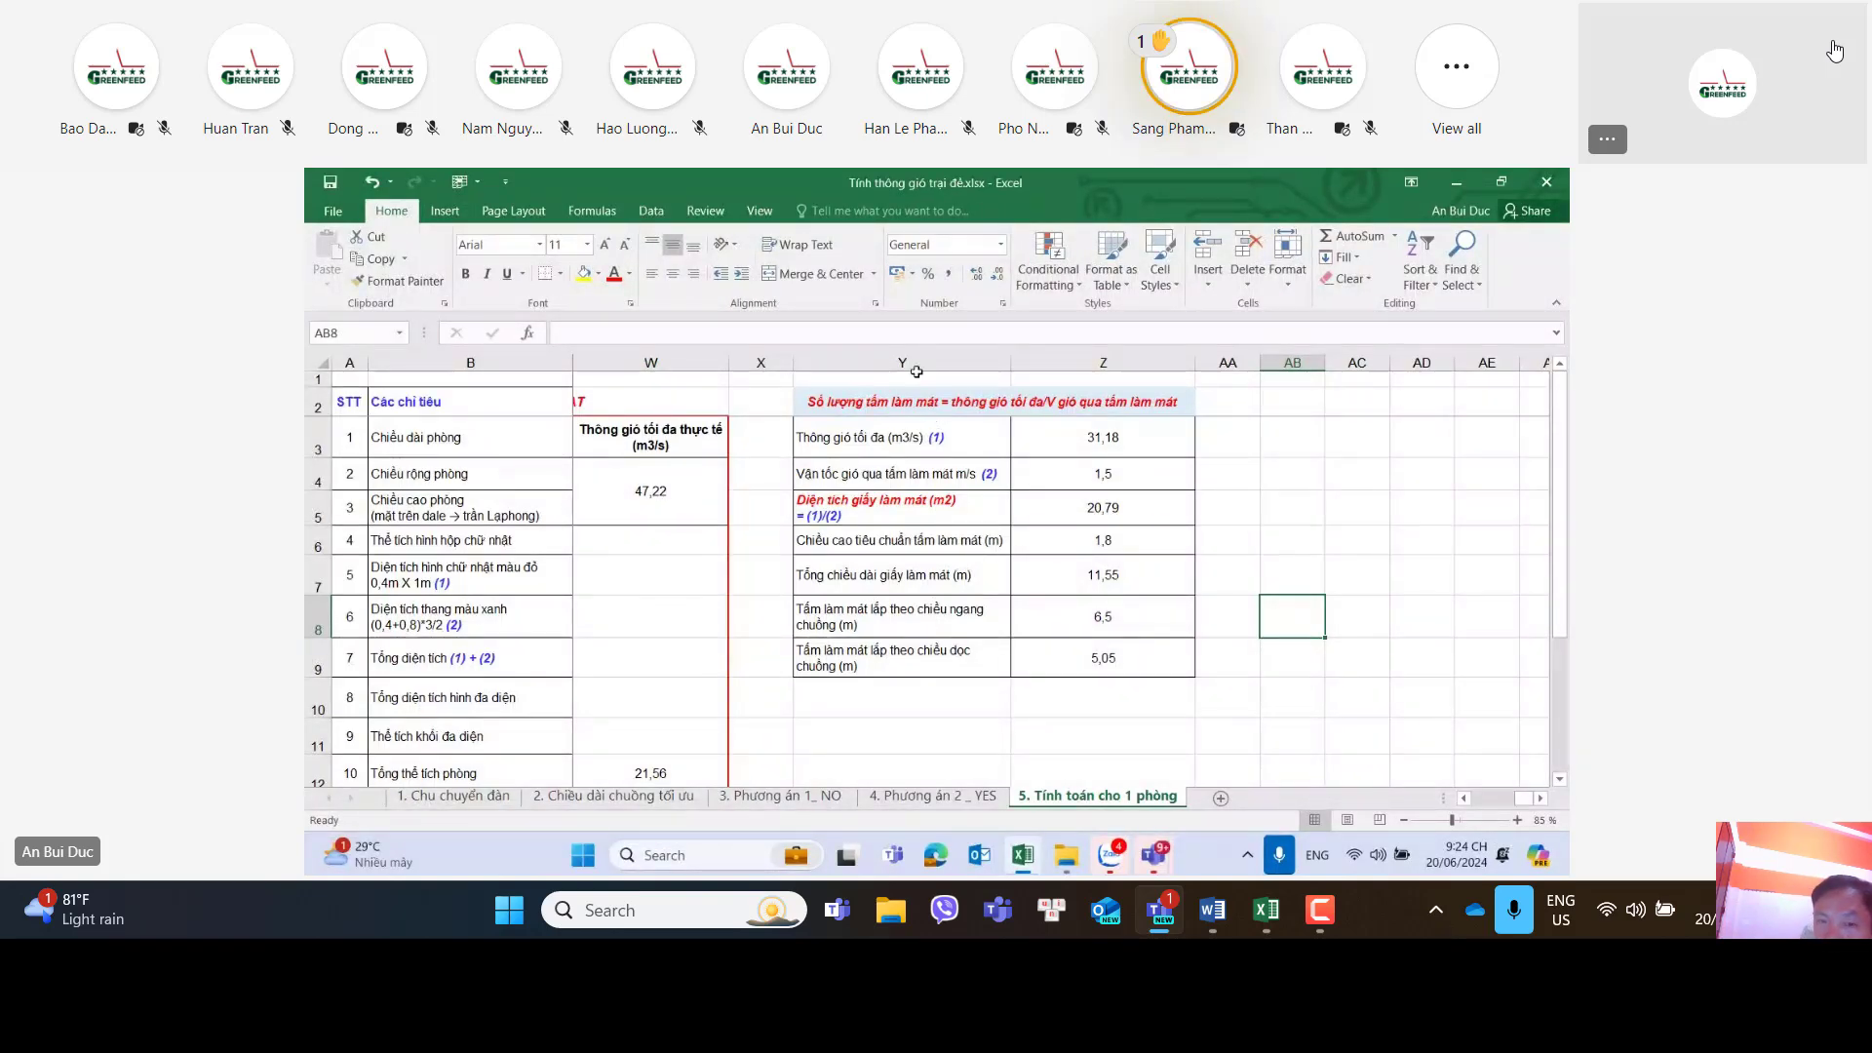
pyautogui.click(1107, 507)
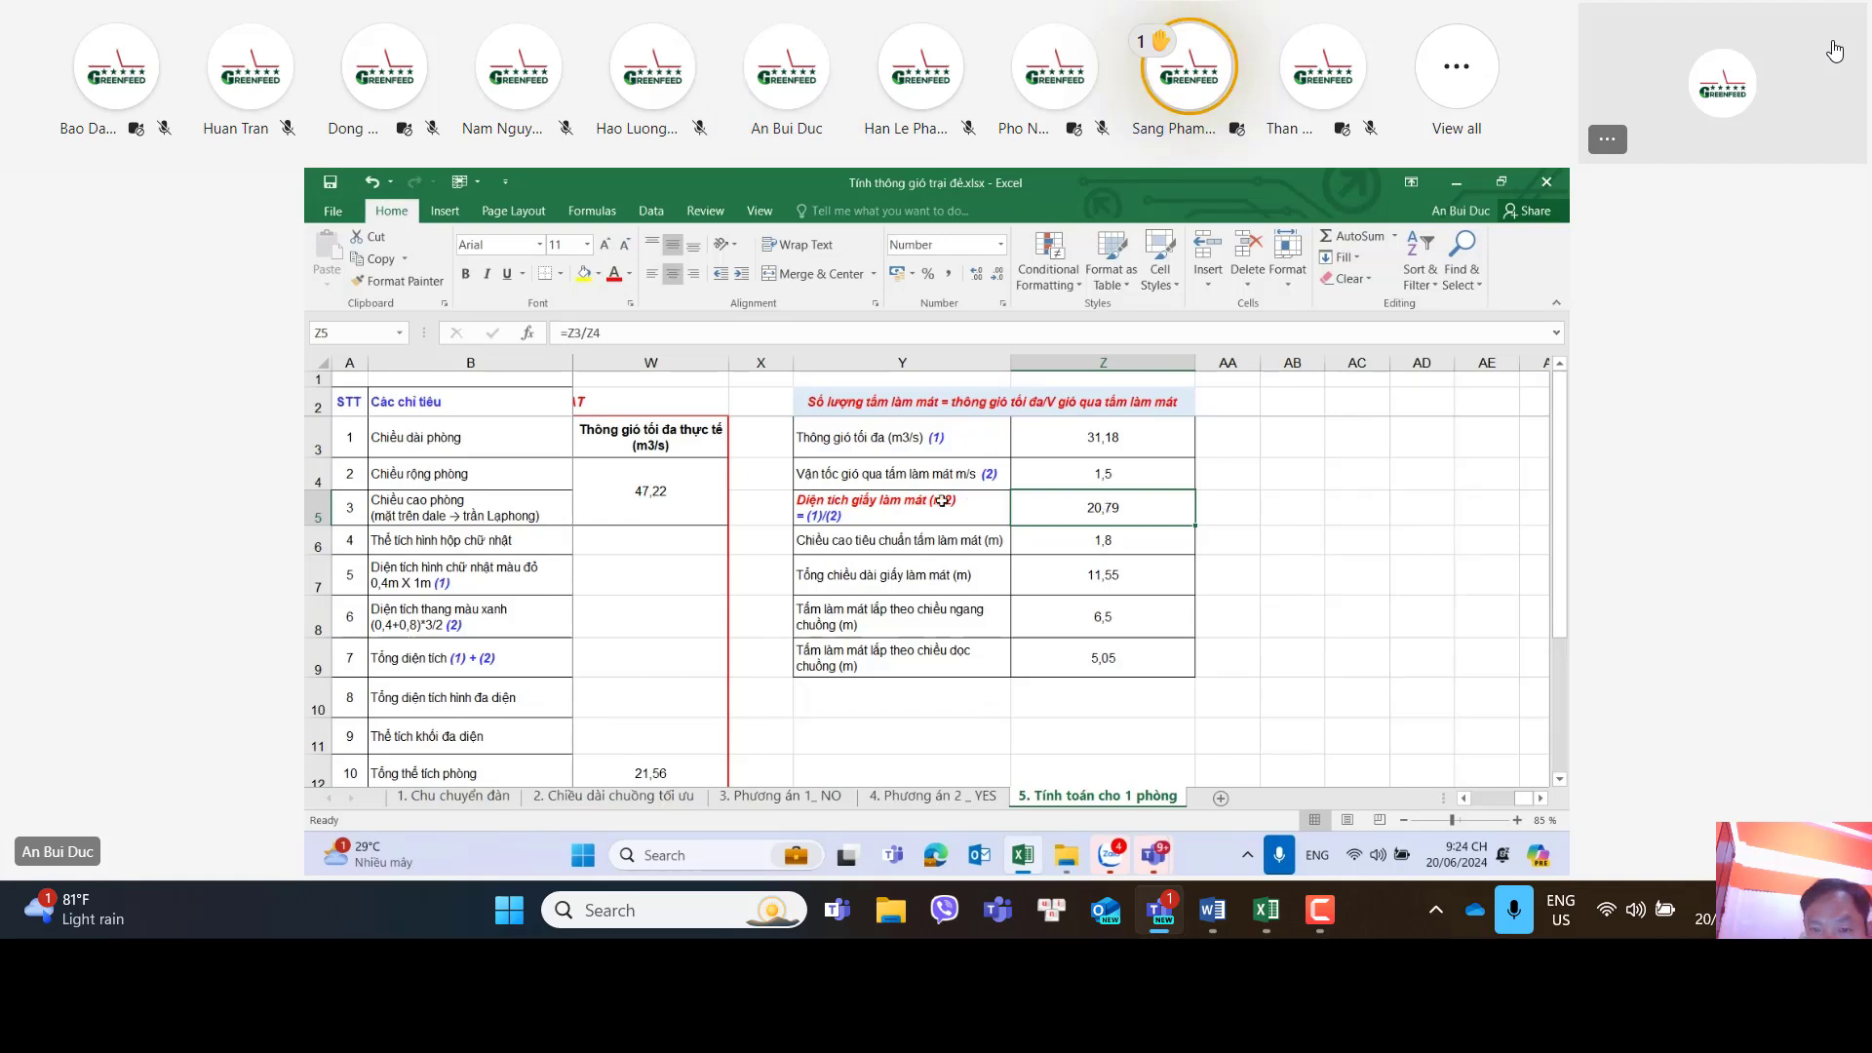
pyautogui.click(1123, 467)
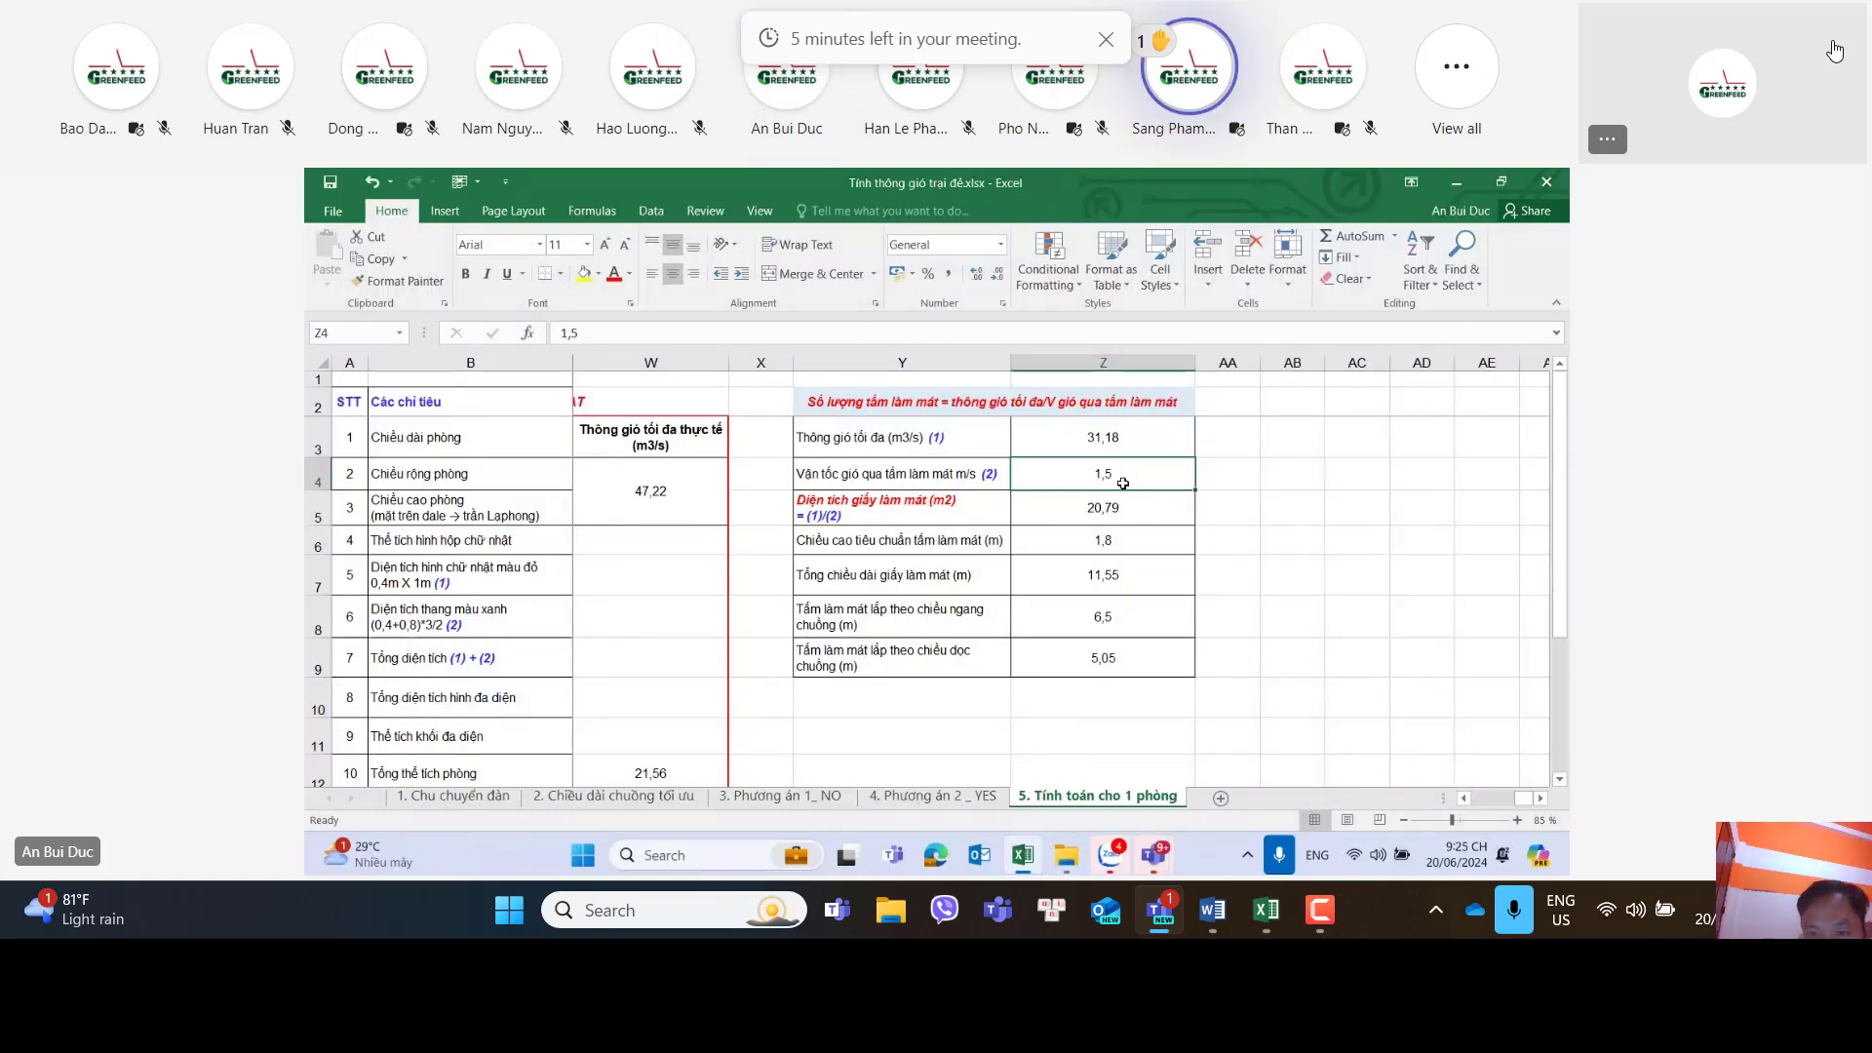
pyautogui.click(1123, 441)
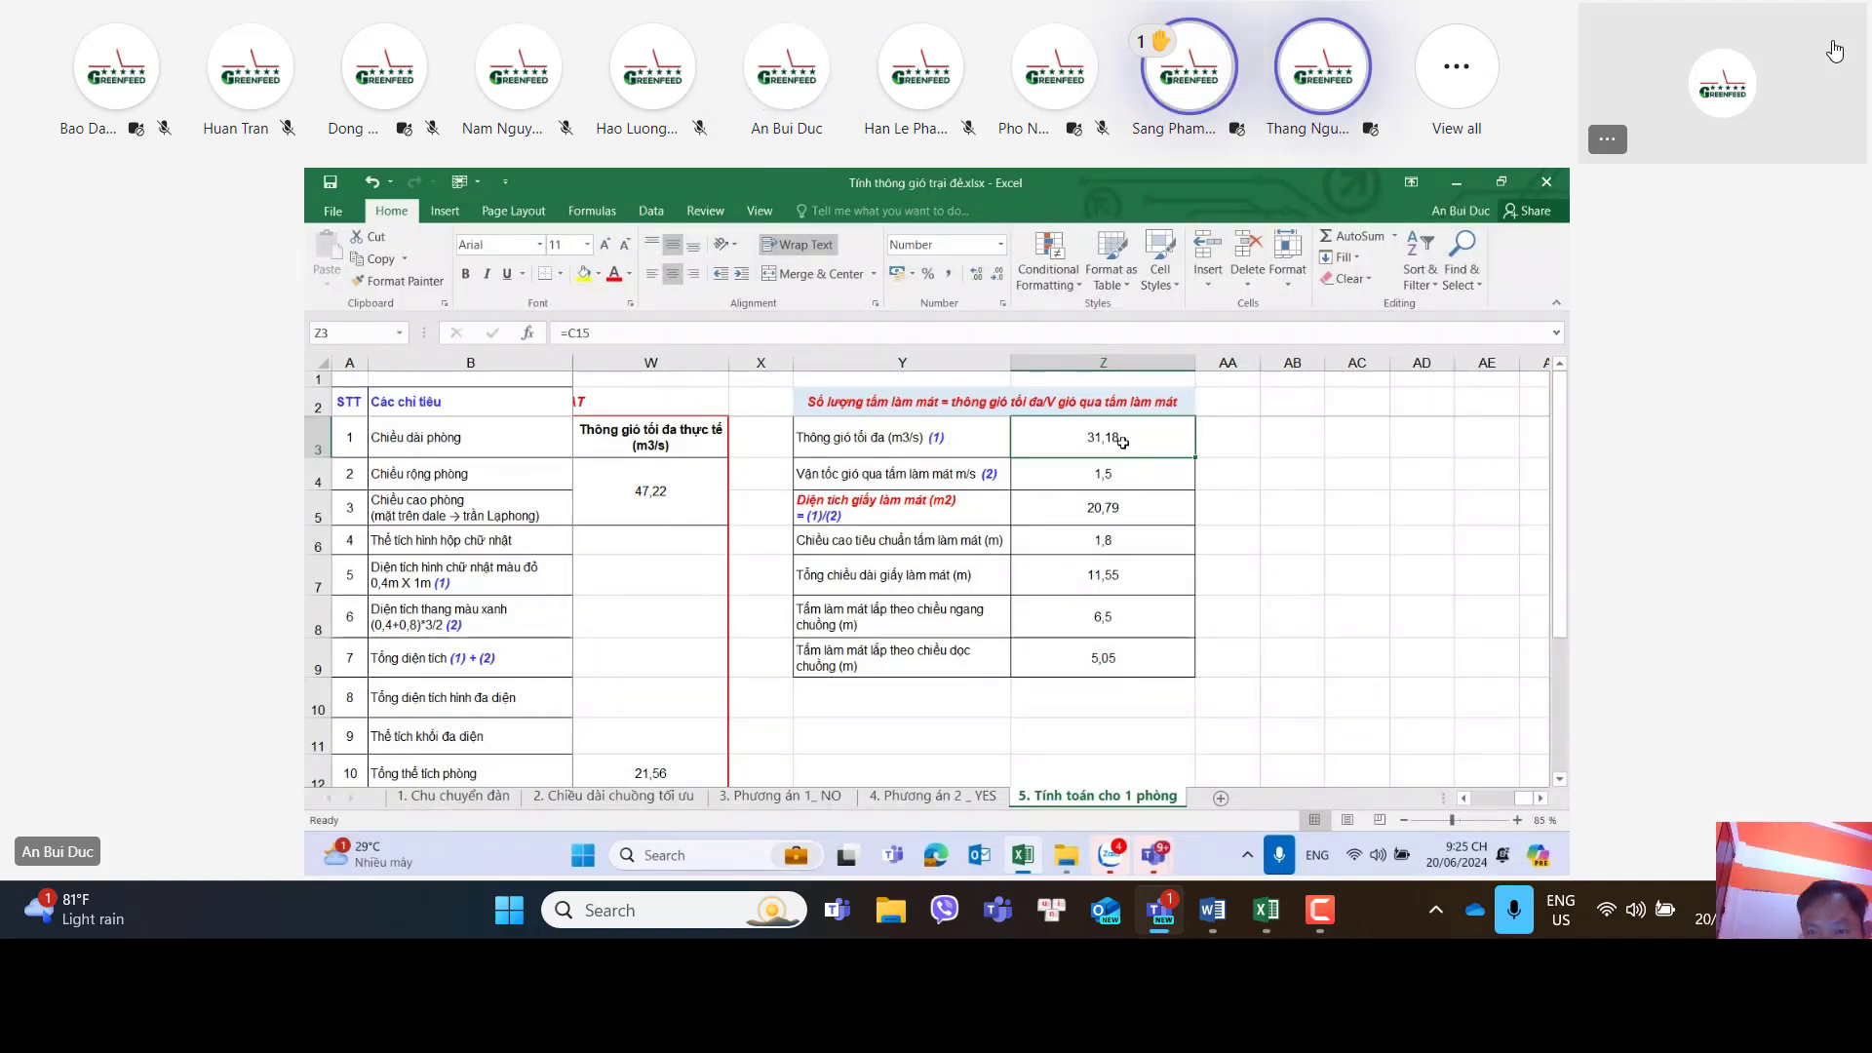
pyautogui.click(1098, 478)
pyautogui.click(1070, 508)
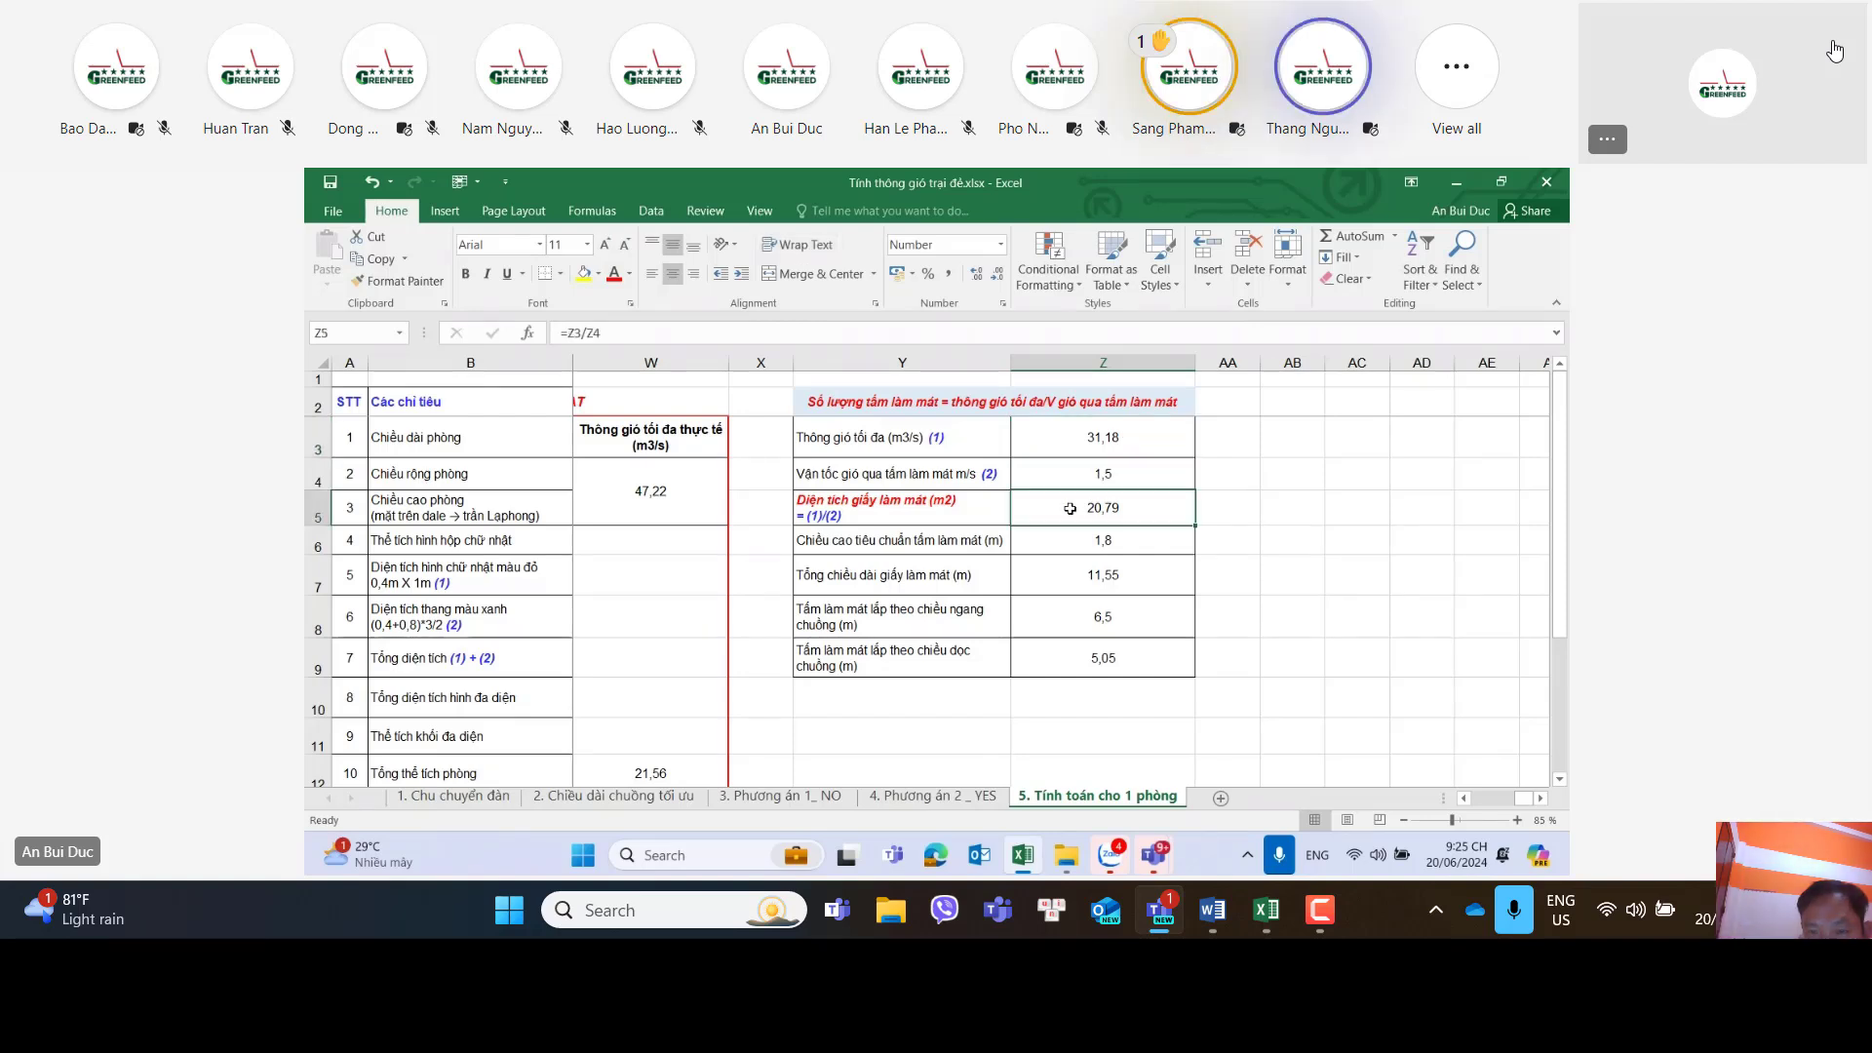
pyautogui.click(1098, 400)
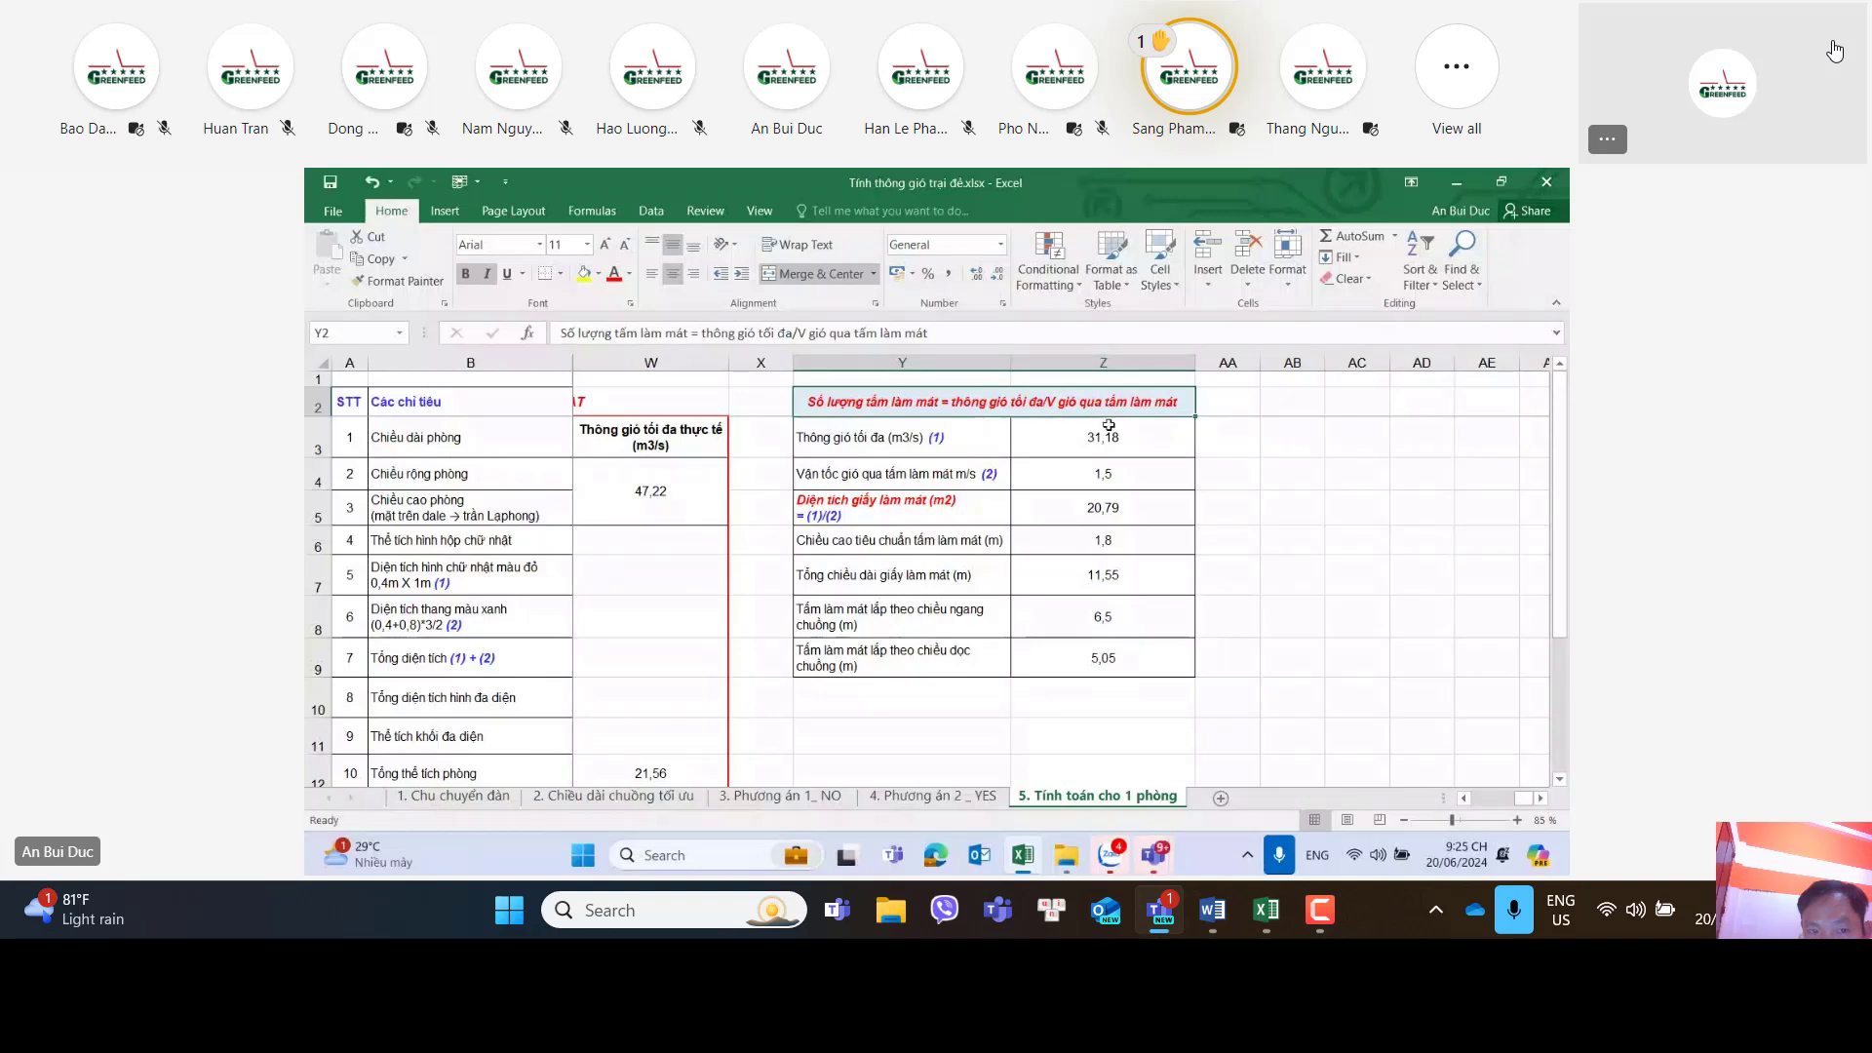
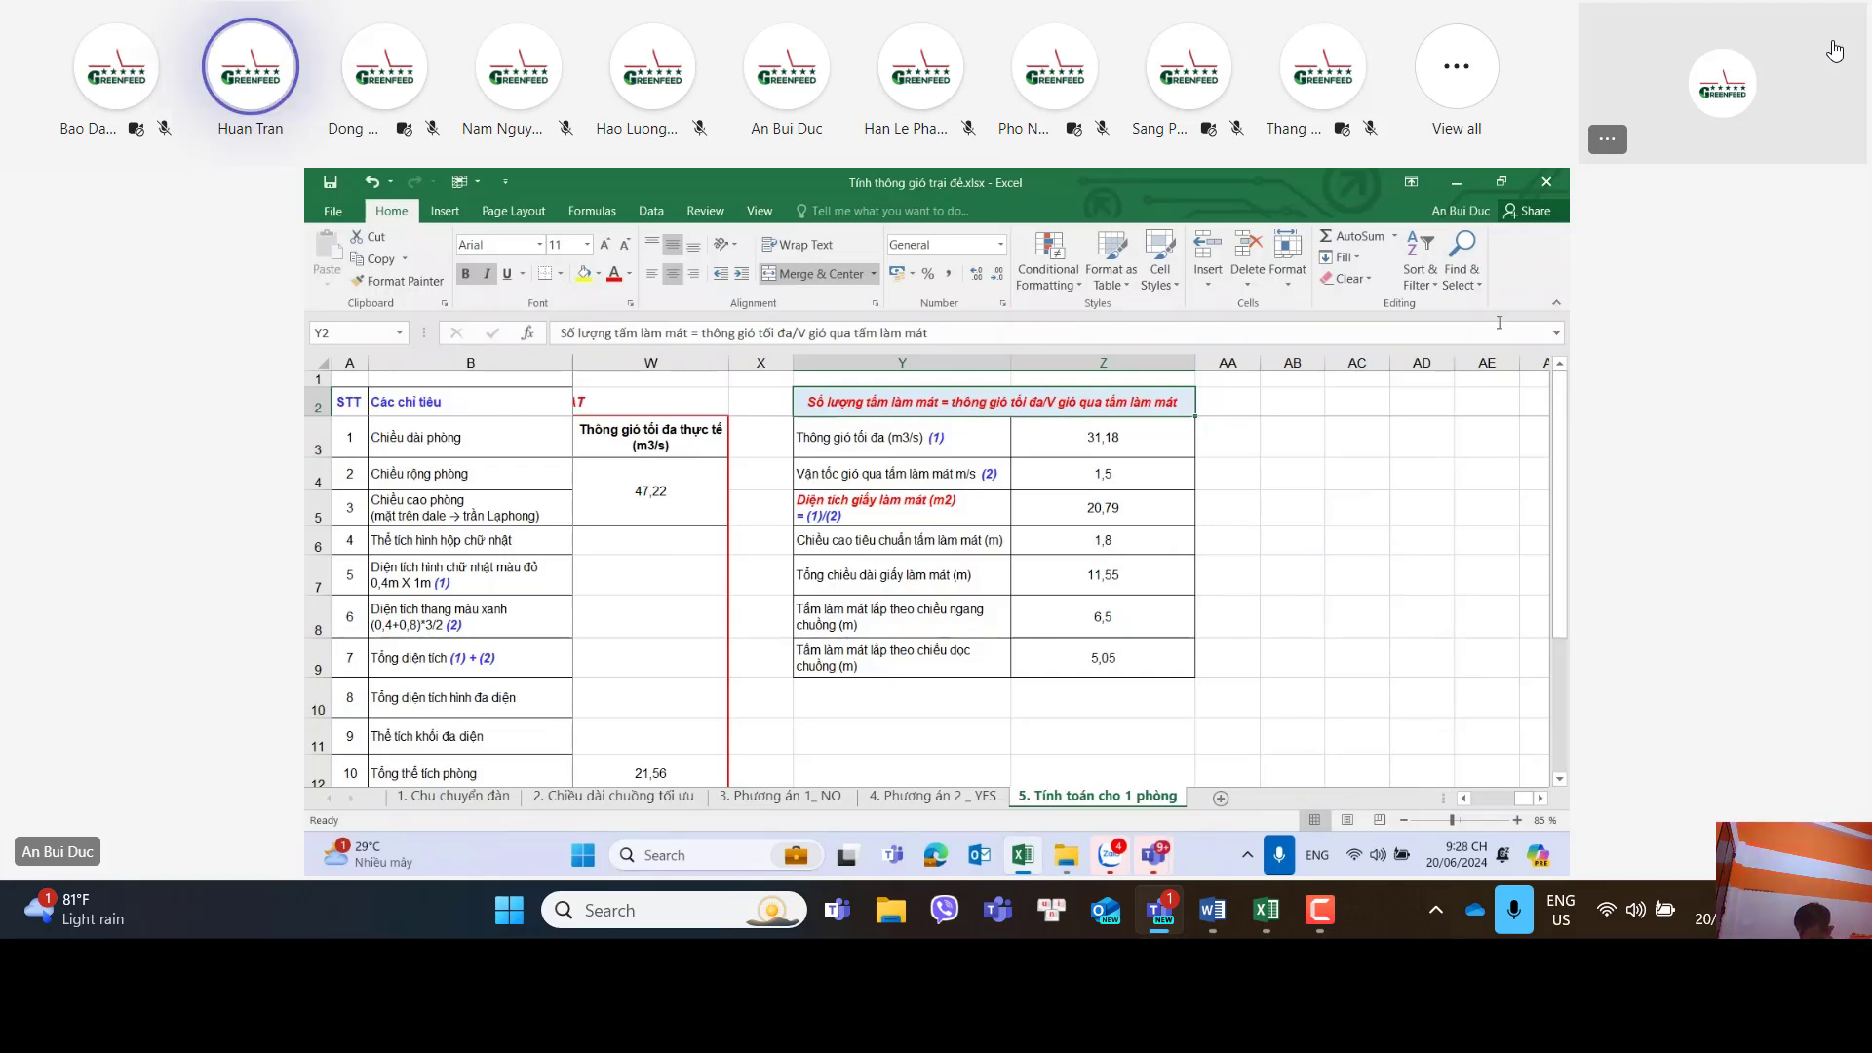
# Step: Close "Tính thông gió trại đẻ.xlsx" without saving and bring the Teams meeting window to the front
pyautogui.click(1545, 188)
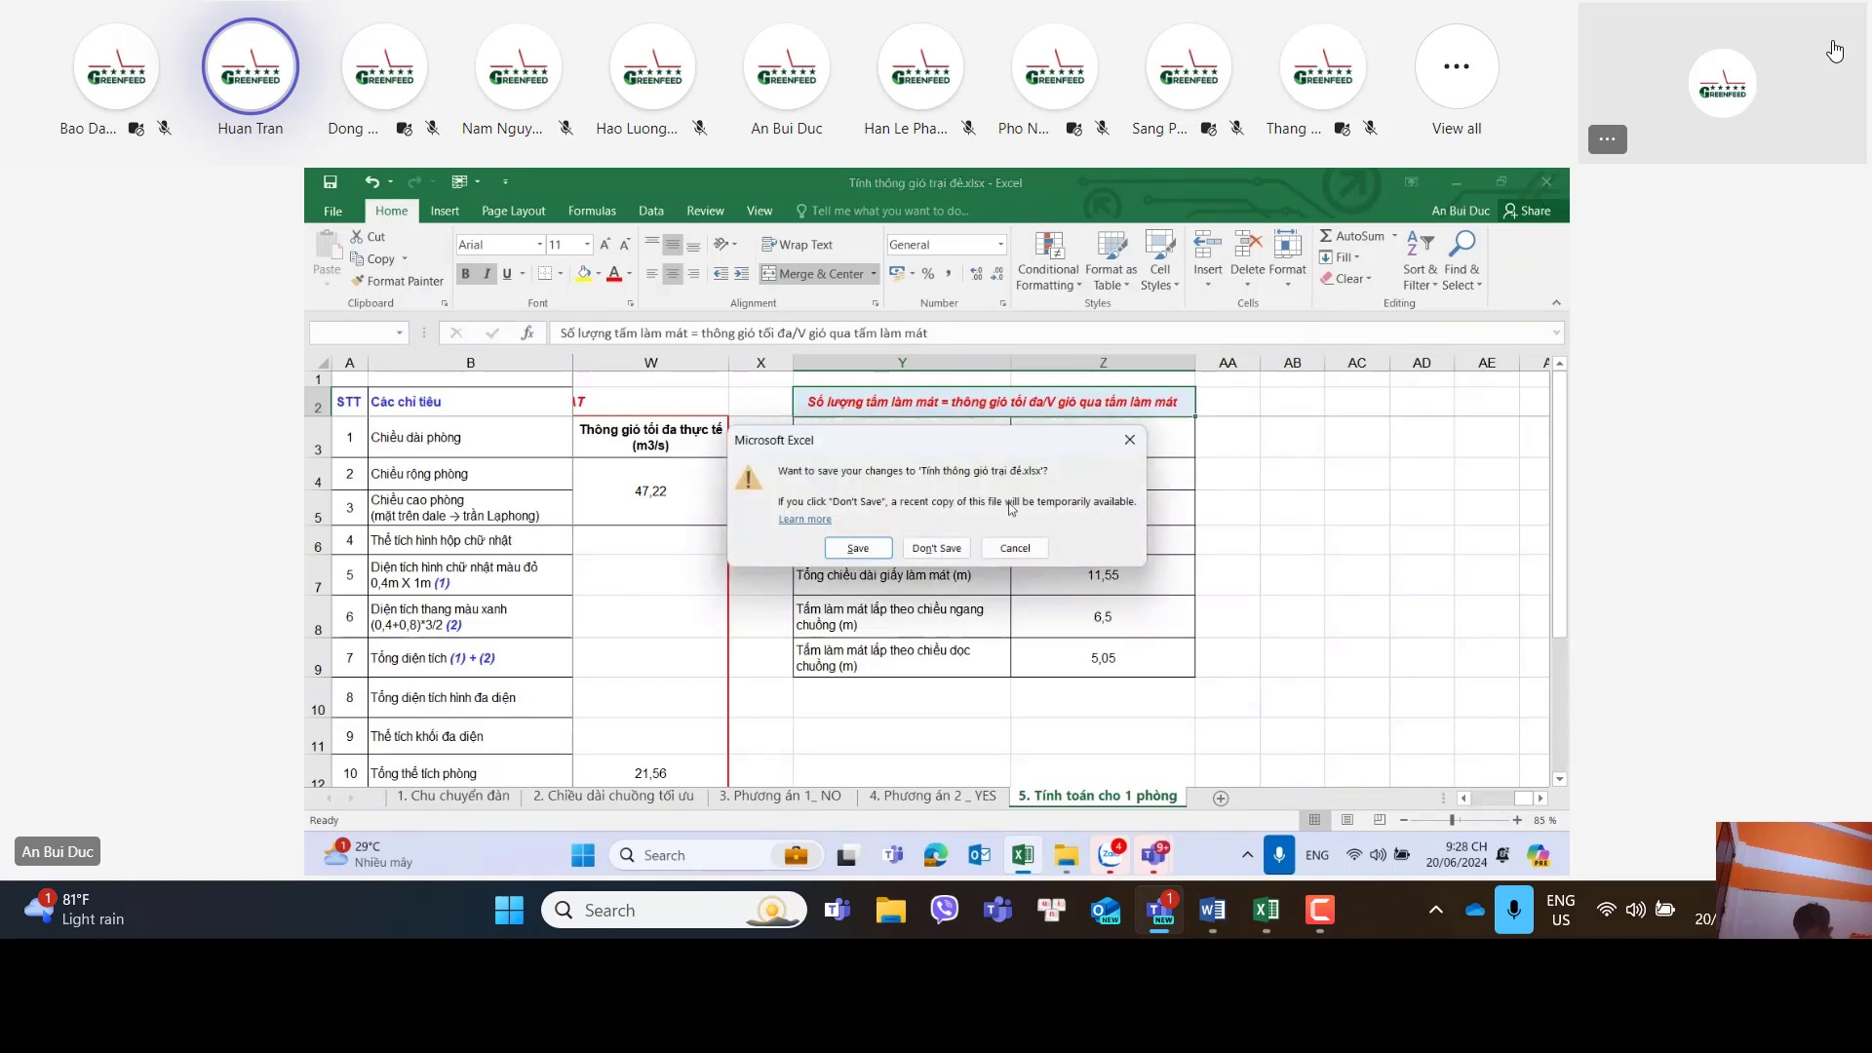
pyautogui.click(936, 548)
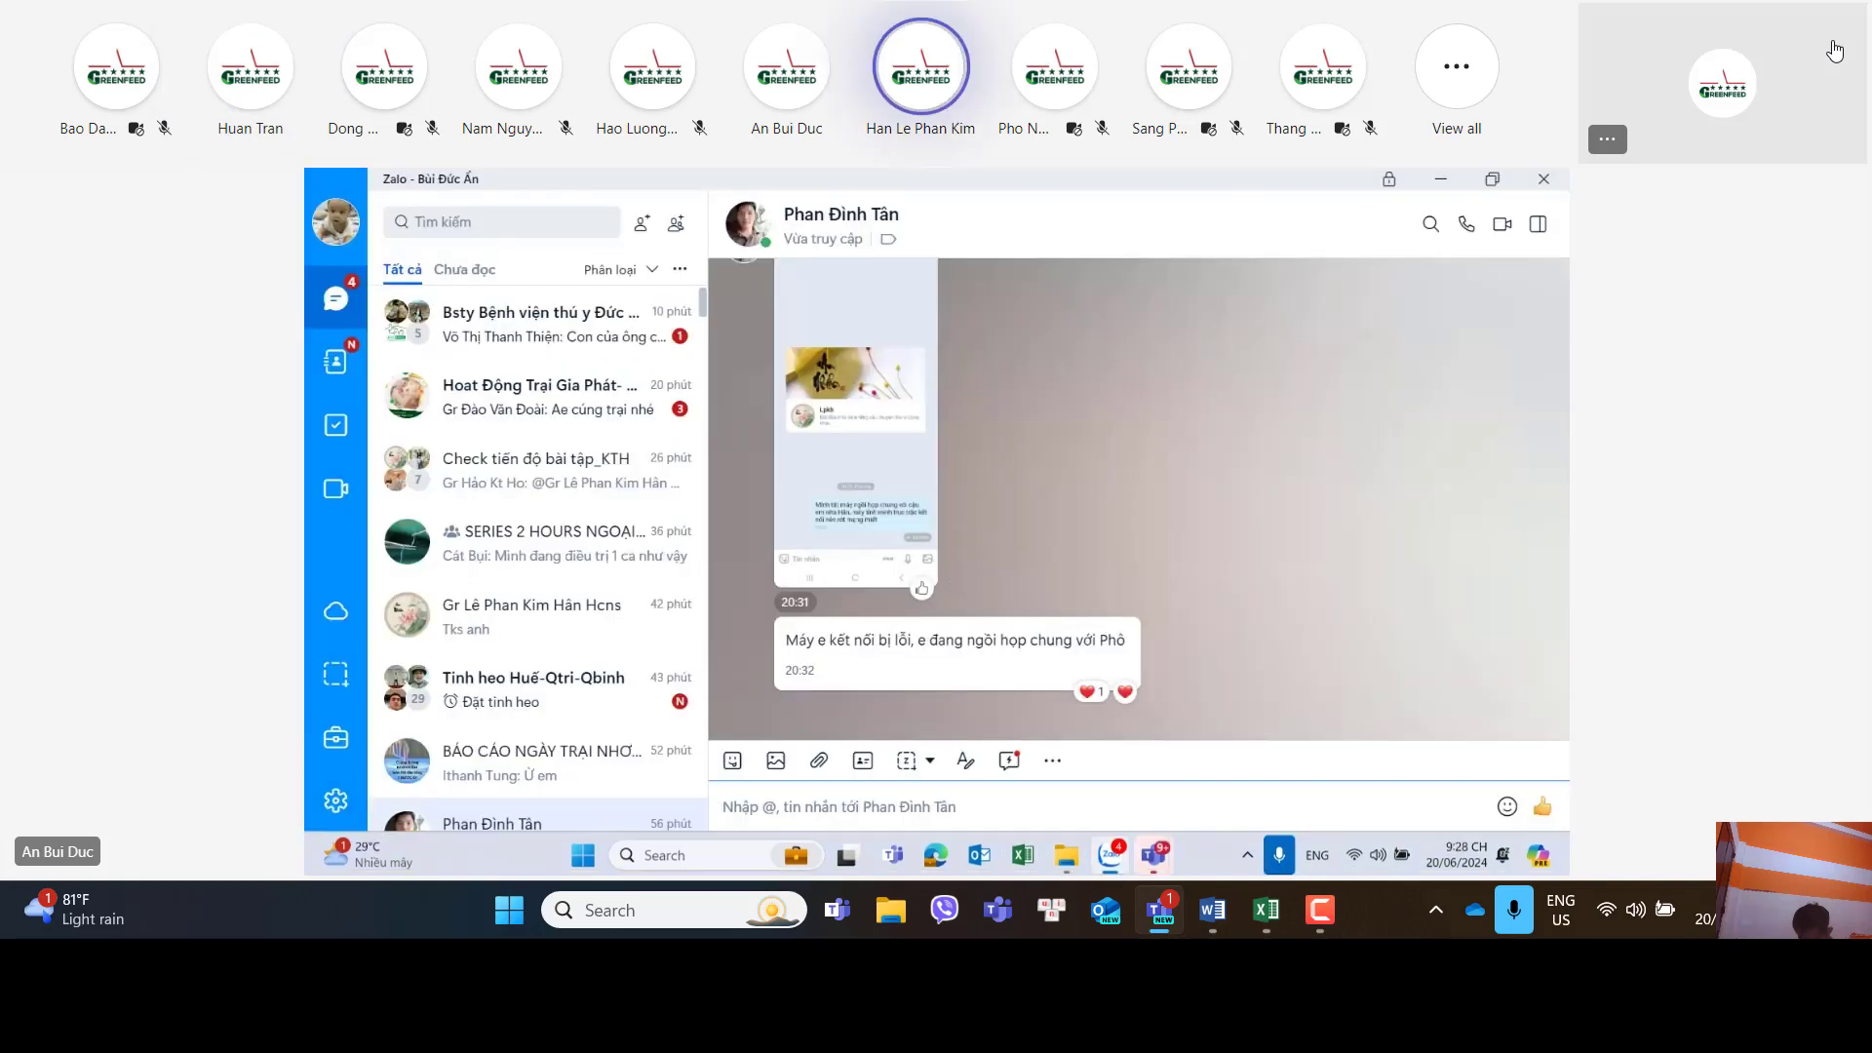
pyautogui.moveTo(1176, 865)
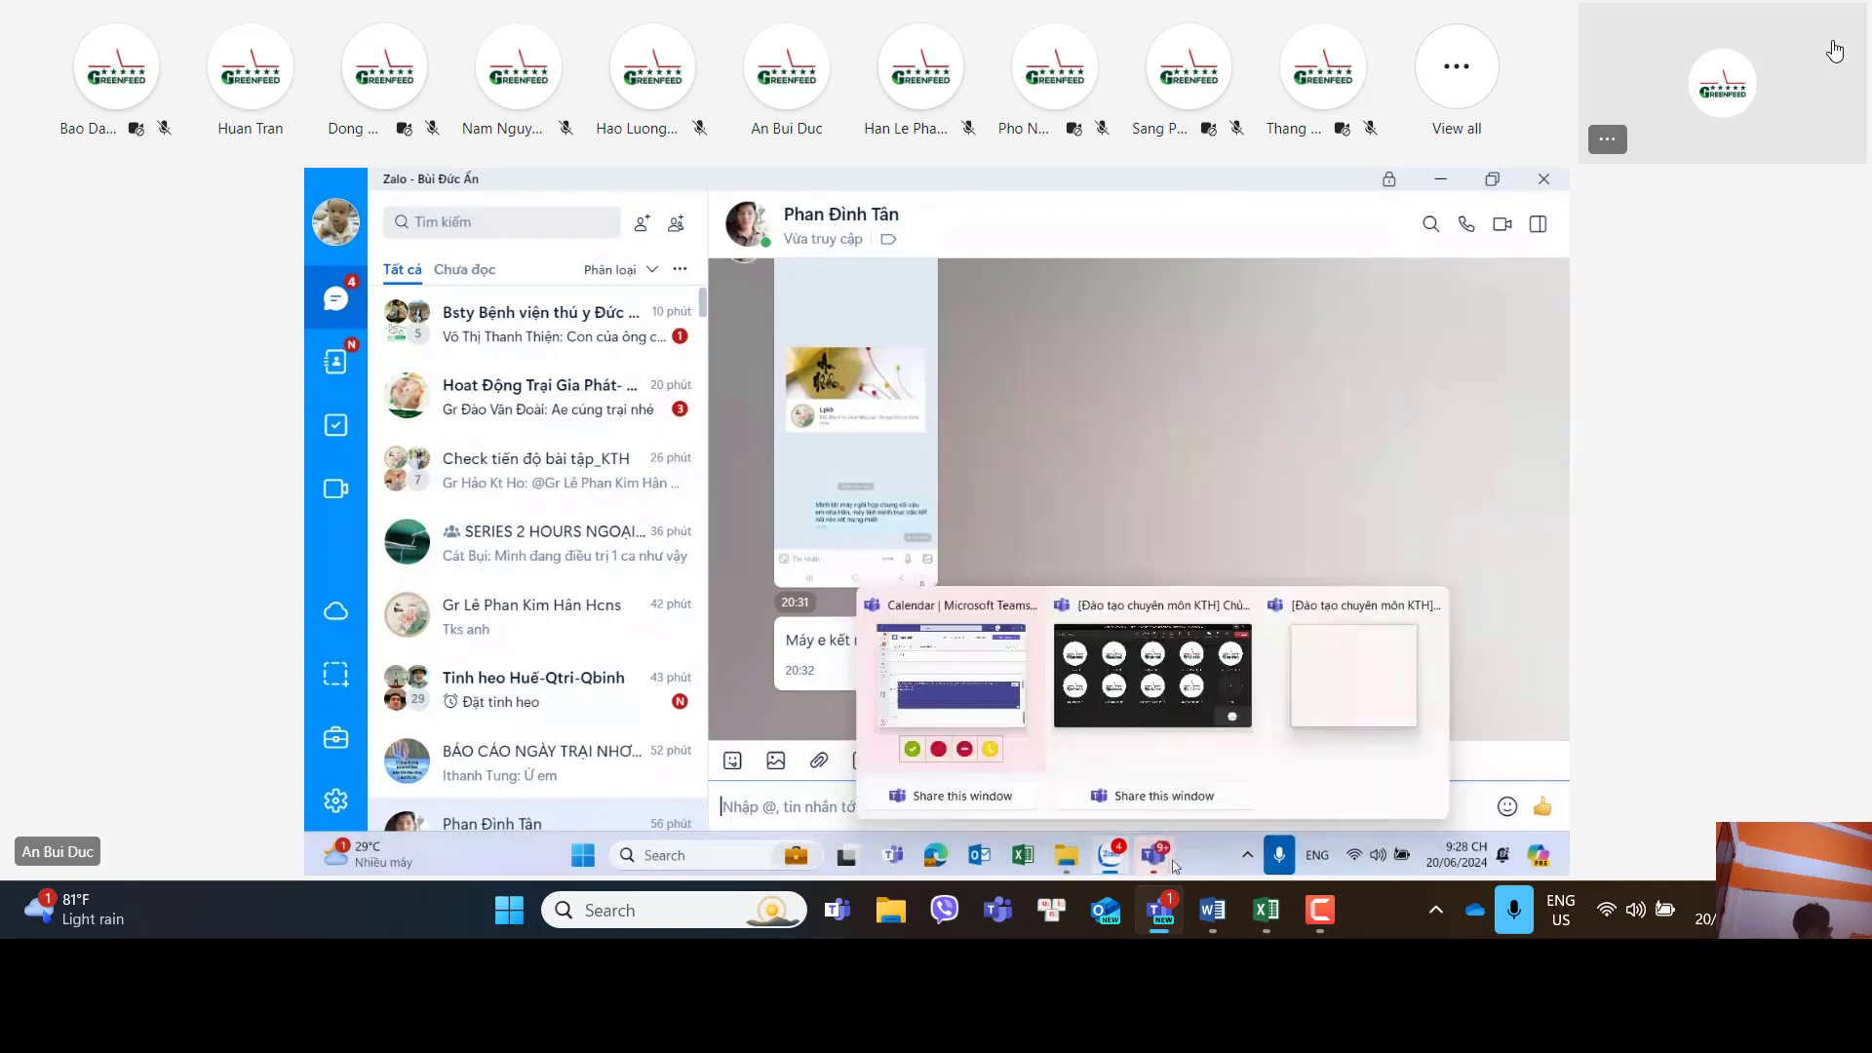
pyautogui.click(1218, 699)
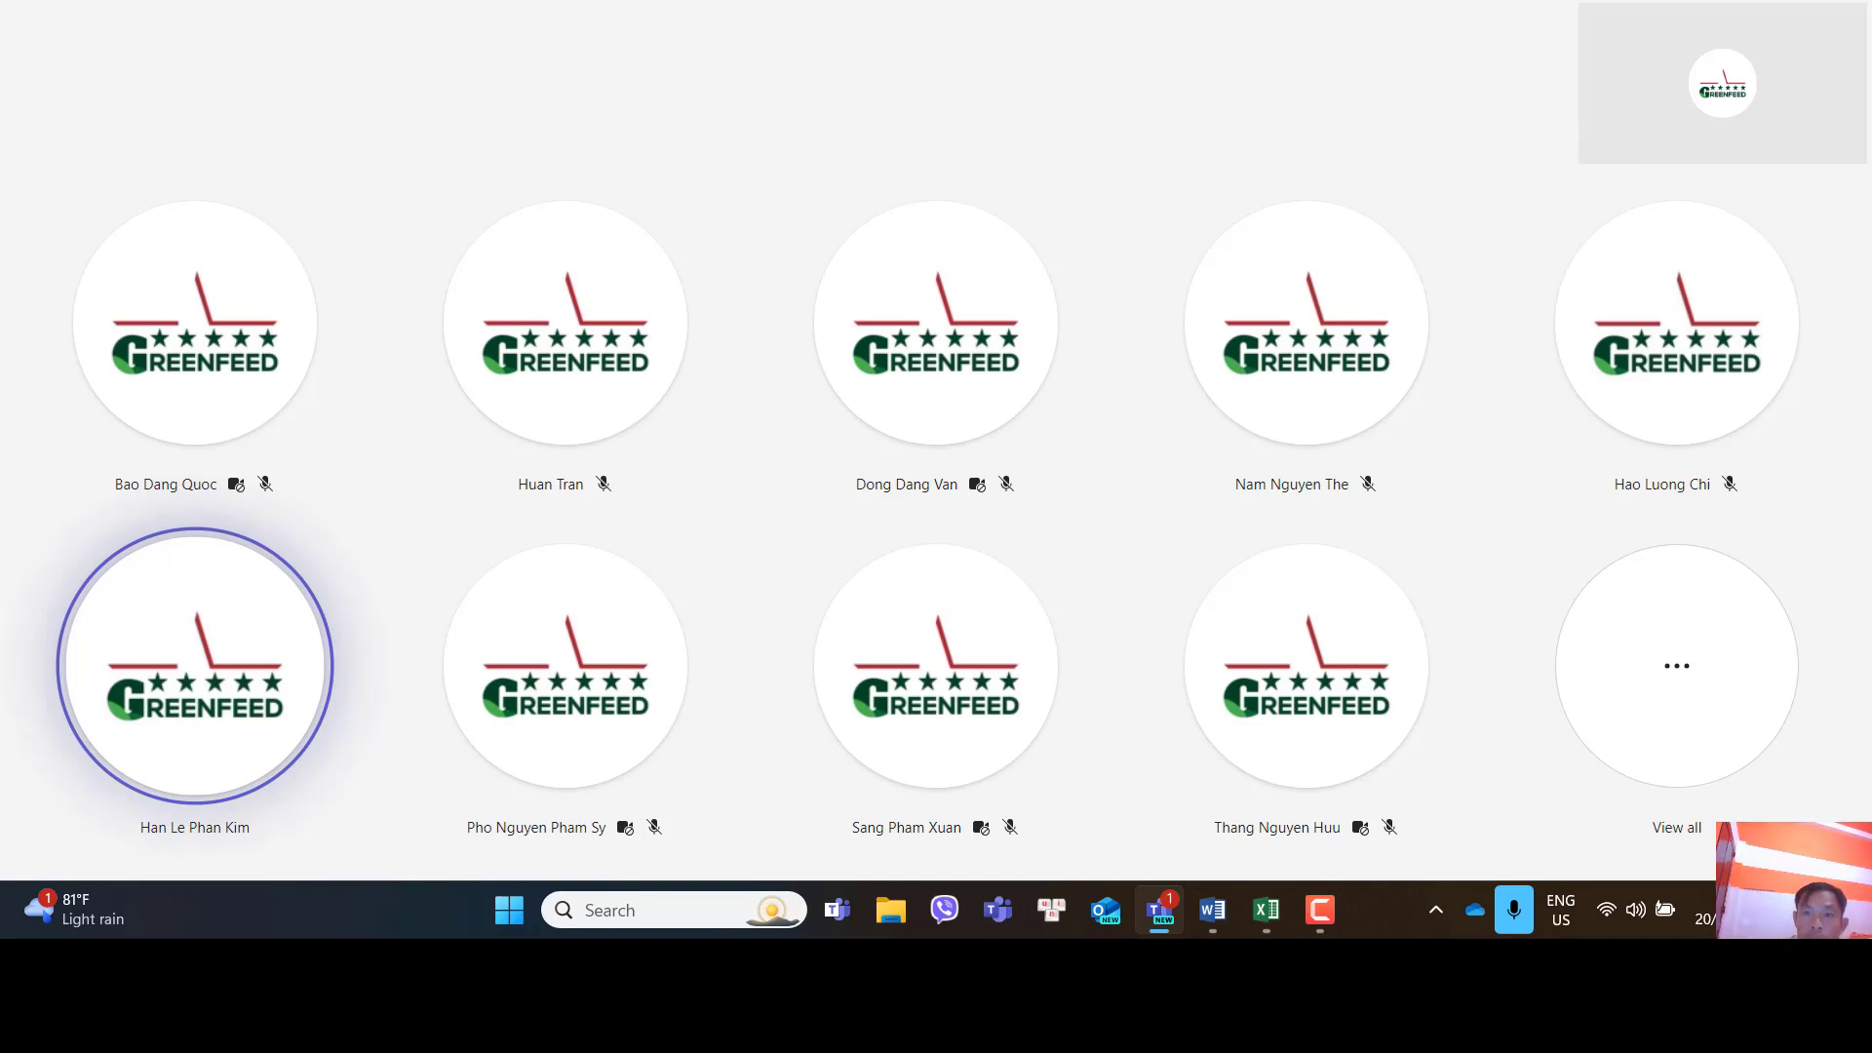
# Step: Open the meeting chat to read the latest messages, and close it
pyautogui.click(1079, 0)
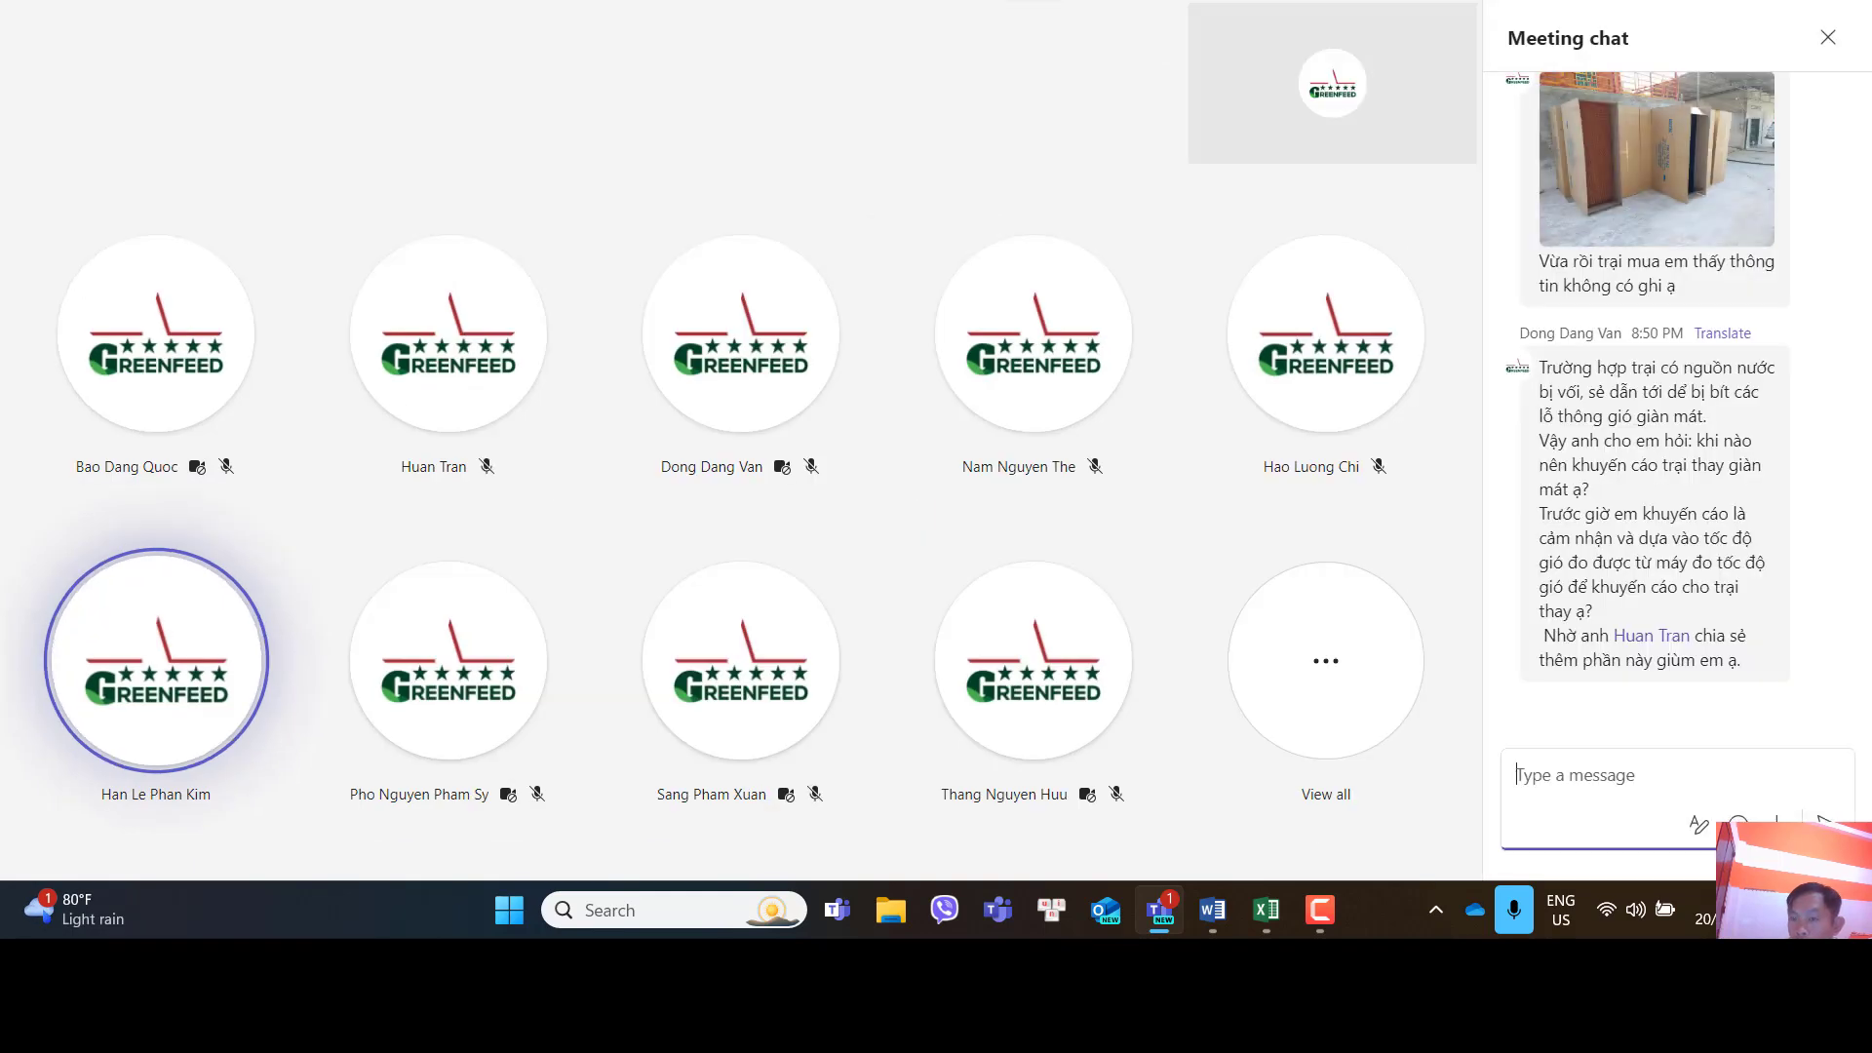
pyautogui.click(1827, 39)
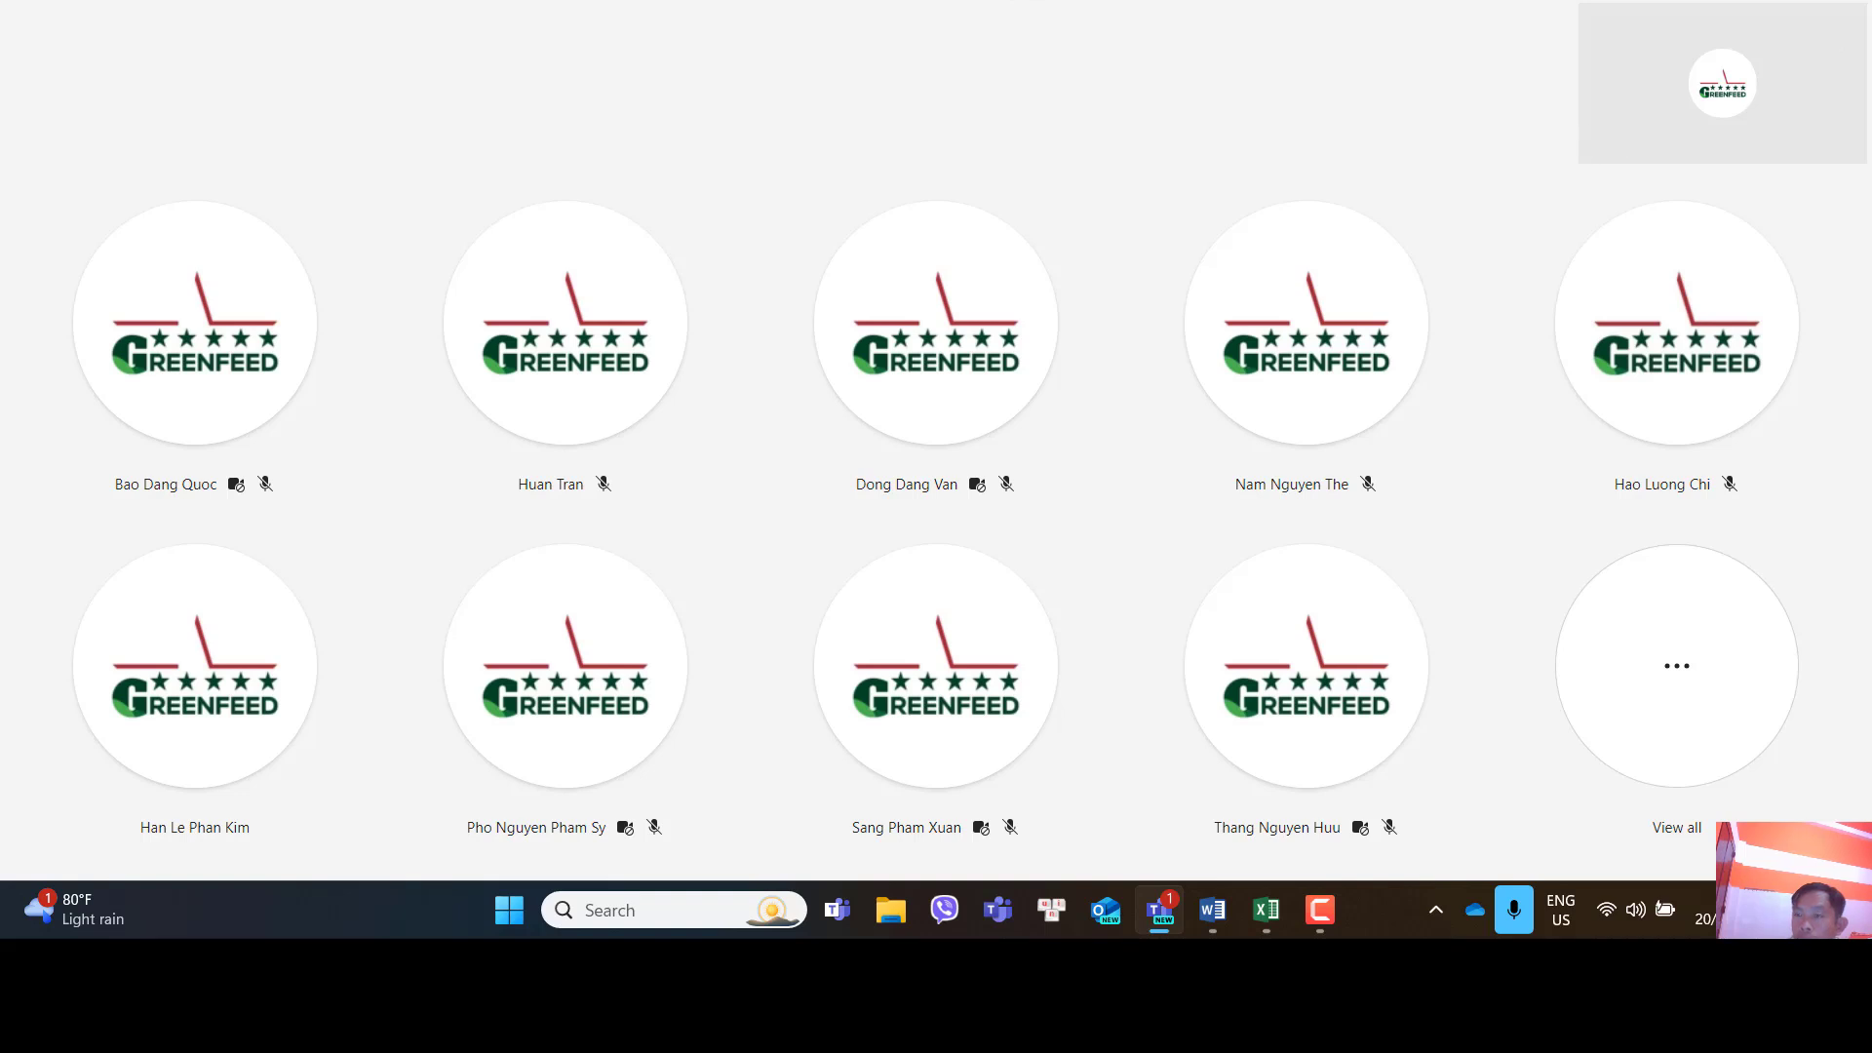